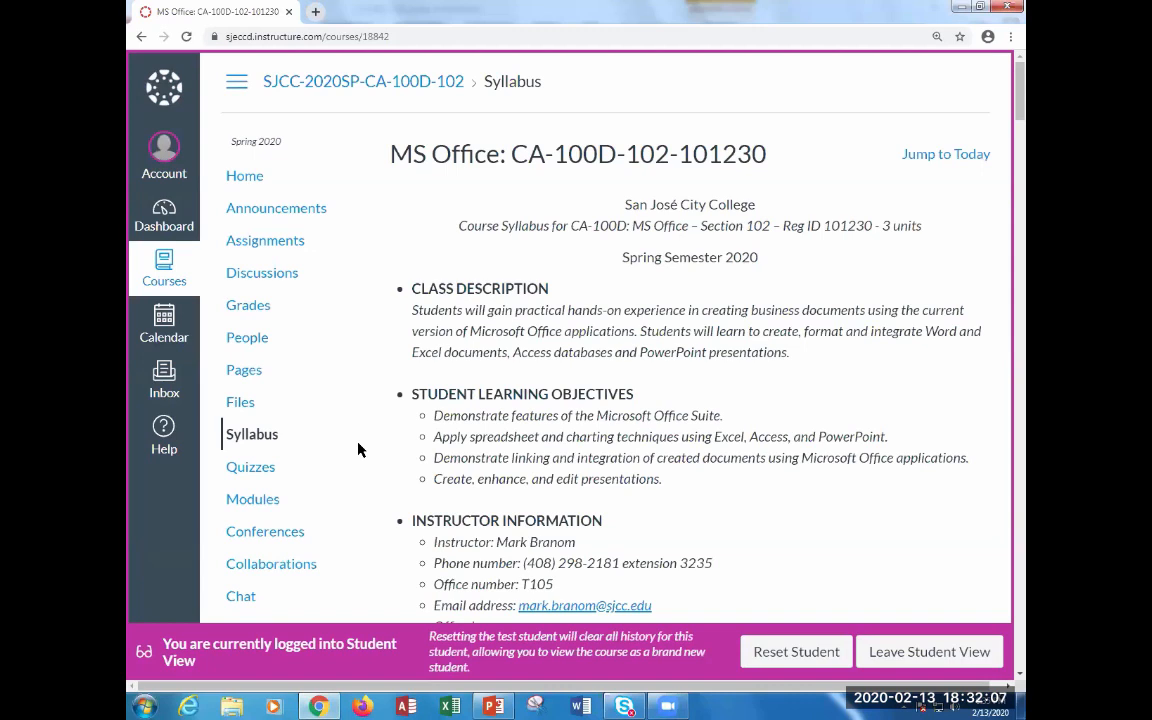
- Open the Research Paper Resources page from the course's Pages list and look through its citation style links
left_click(258, 376)
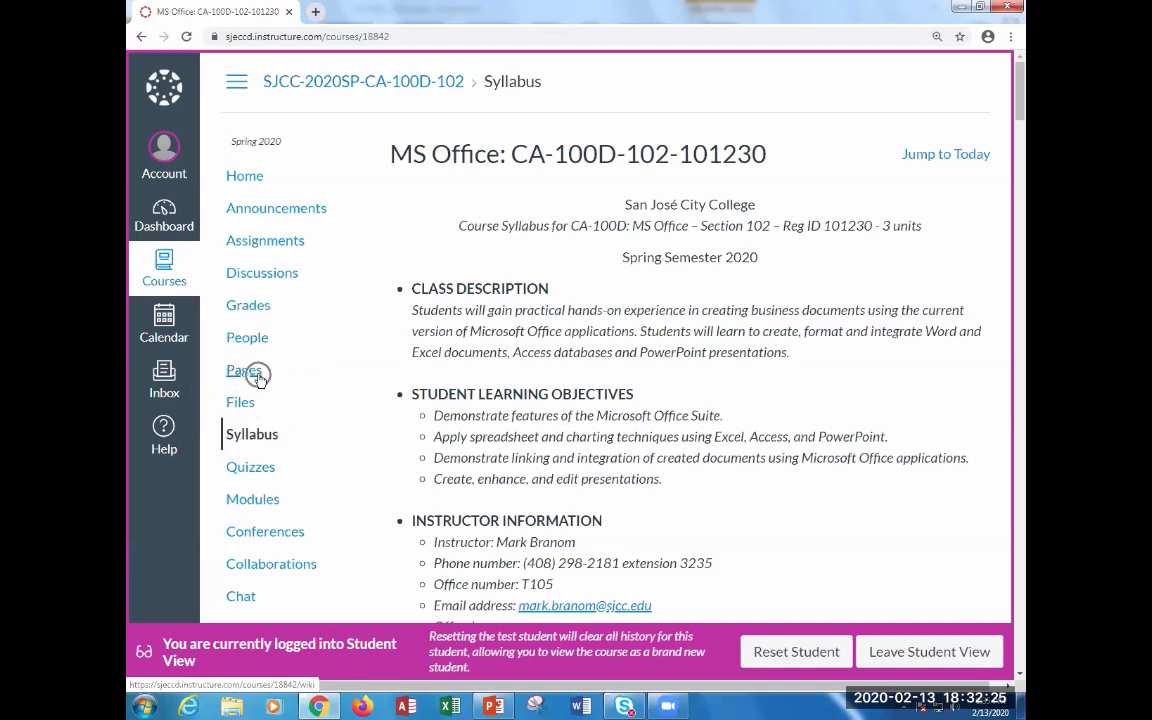
left_click(258, 378)
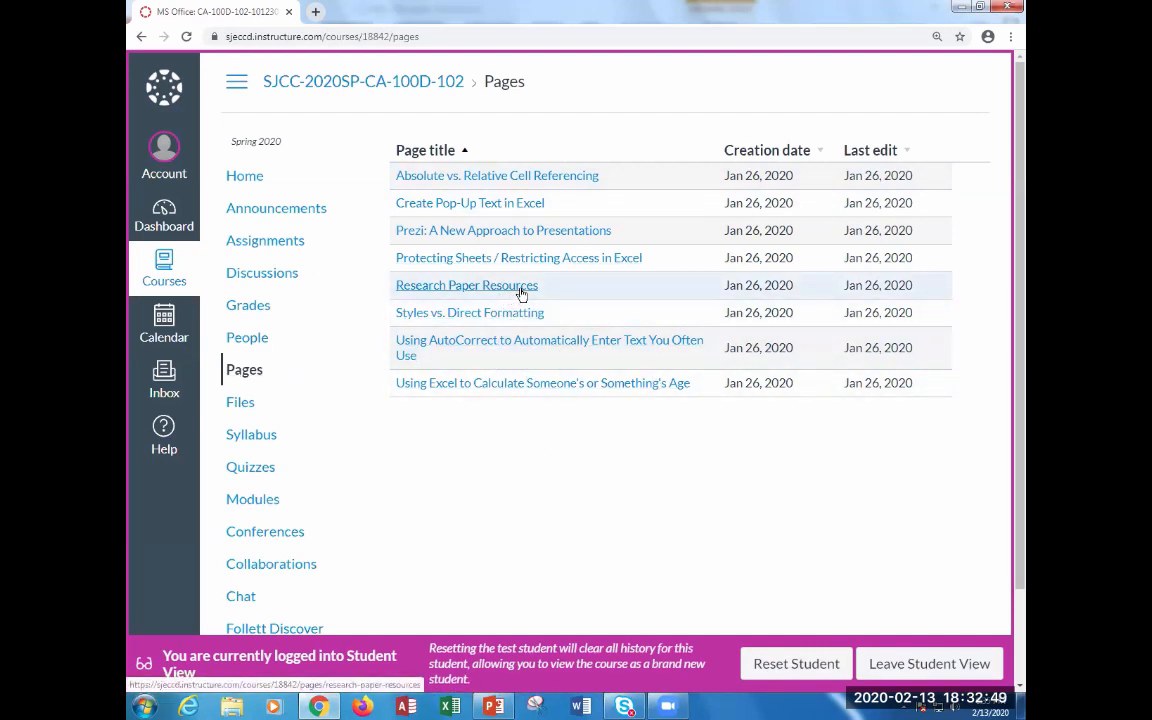
key("ctrl")
key("ctrl")
left_click(521, 294)
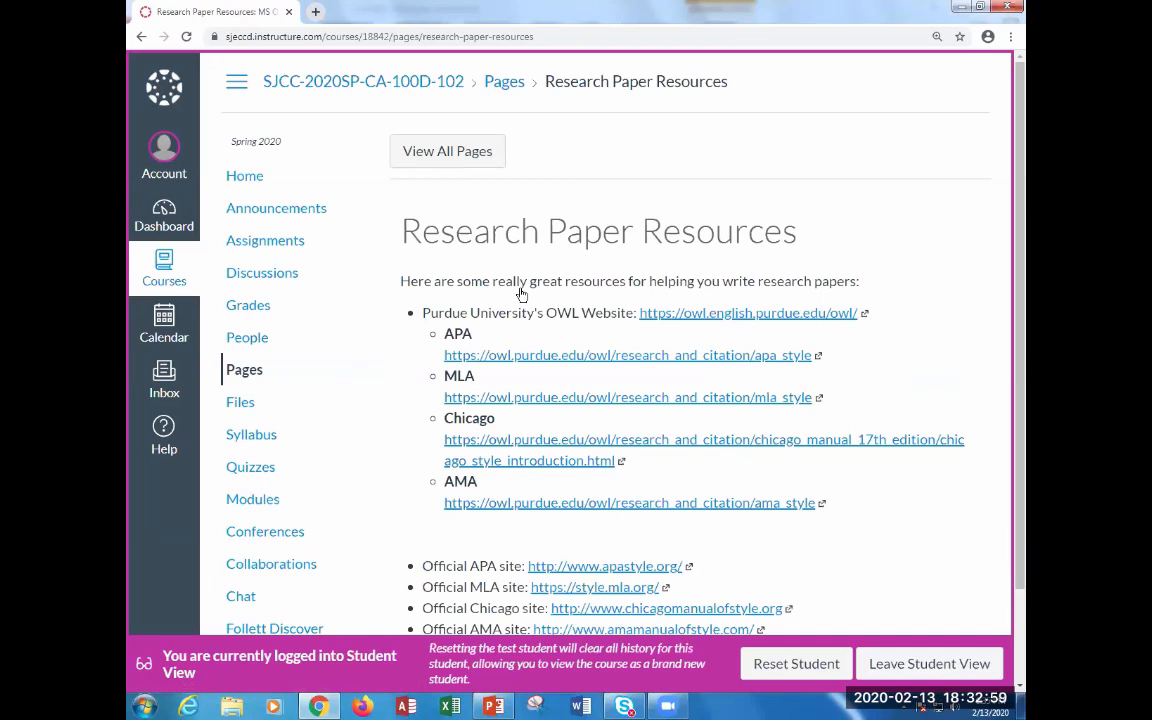
scroll(428, 304, "down", 1)
scroll(428, 304, "down", 1)
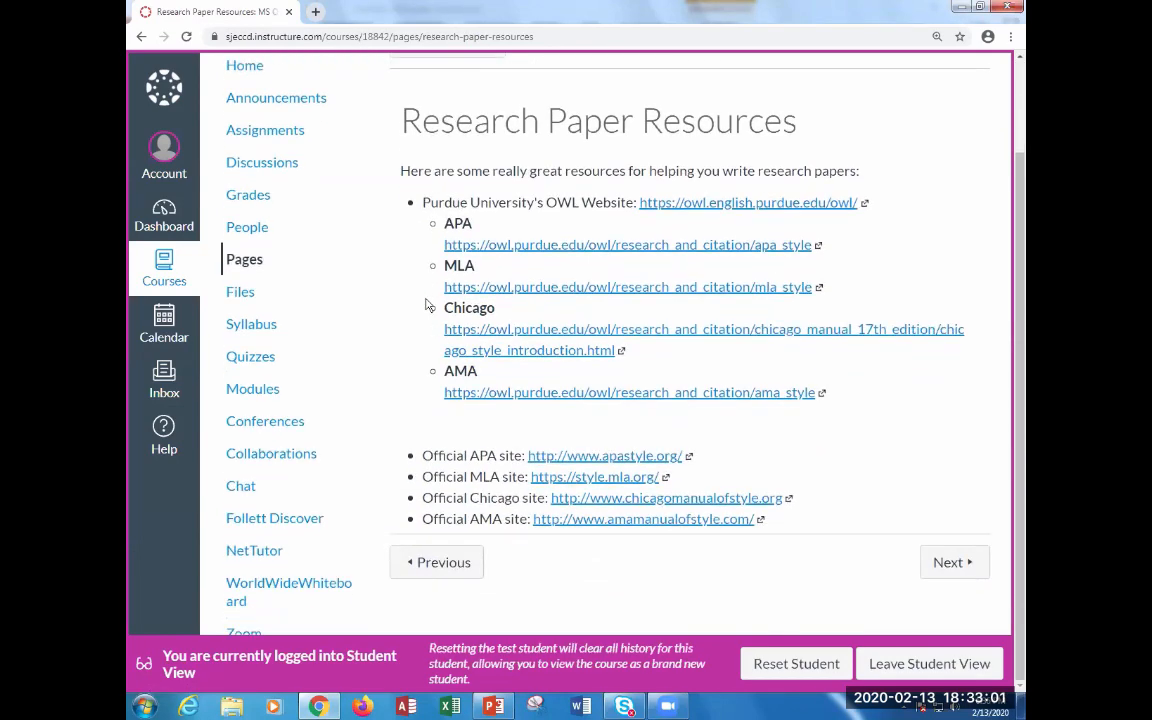
scroll(428, 304, "up", 1)
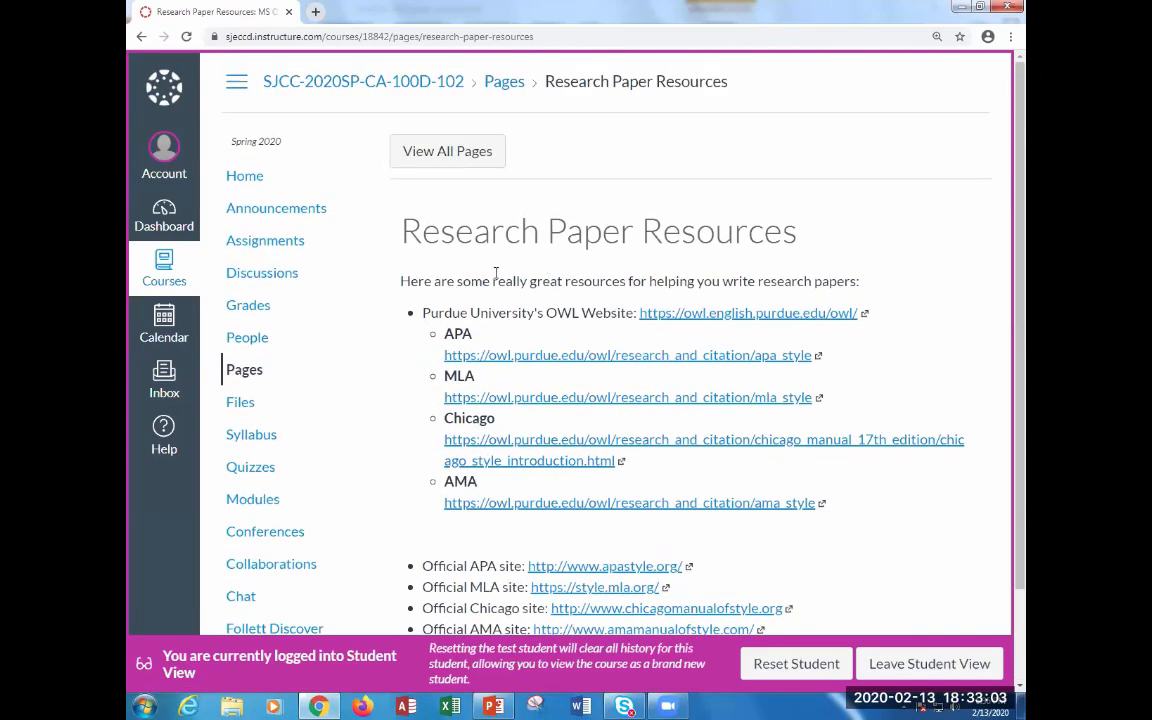
scroll(496, 277, "down", 1)
scroll(496, 277, "down", 1)
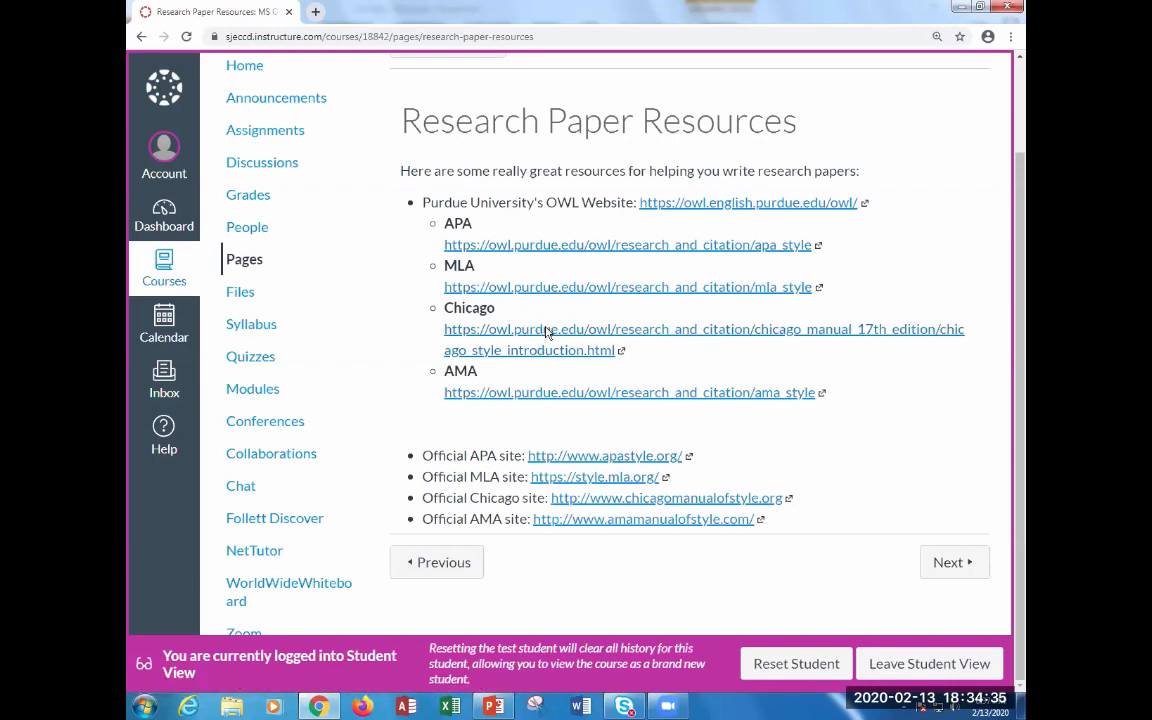
- Open the Purdue OWL Chicago style link and examine its introduction, dismissing the floating video
left_click(546, 339)
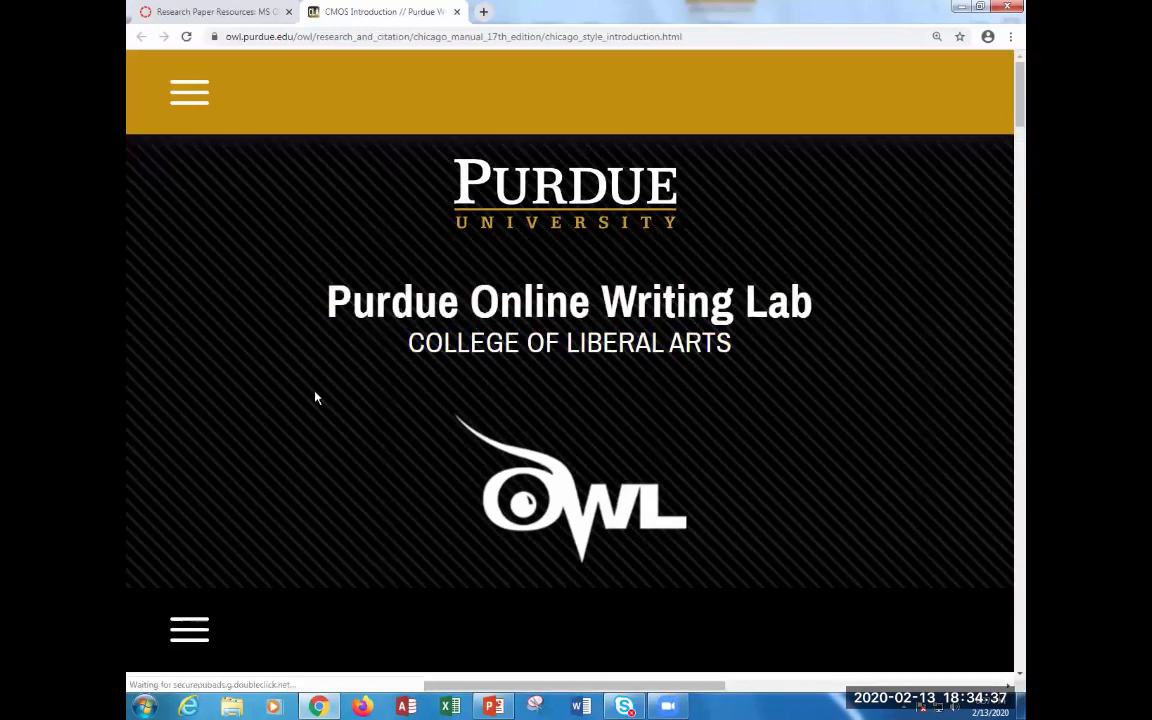
scroll(347, 386, "down", 2)
scroll(310, 443, "down", 3)
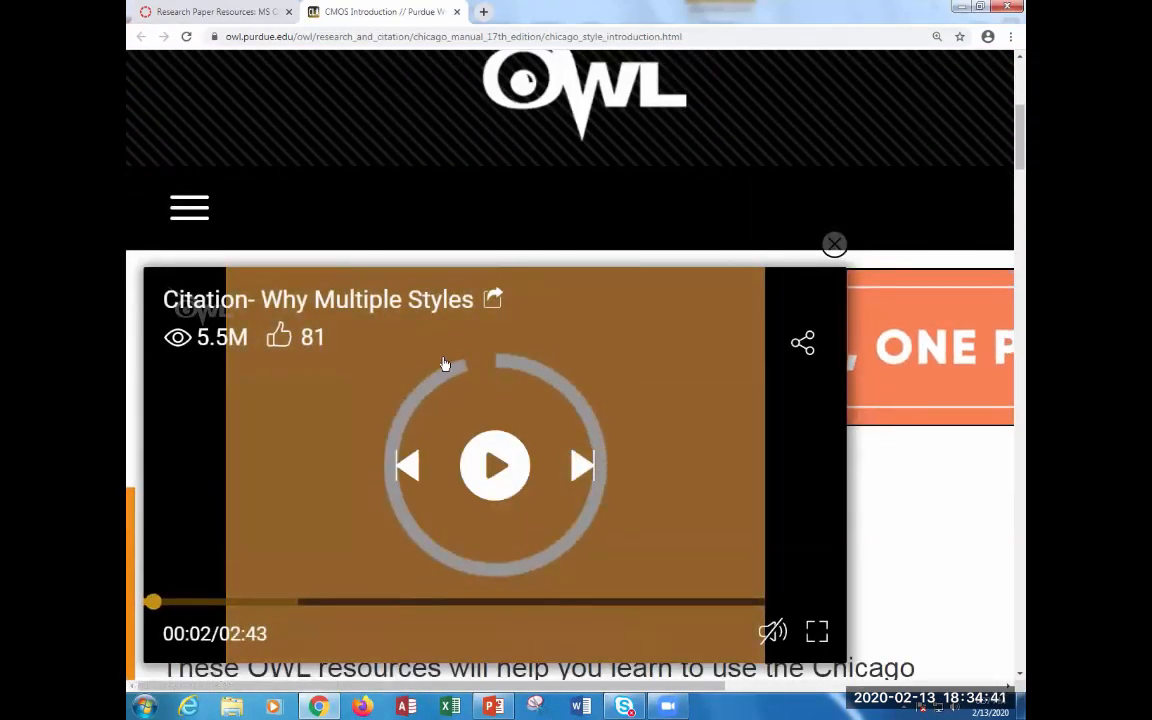
scroll(311, 378, "down", 6)
left_click(834, 244)
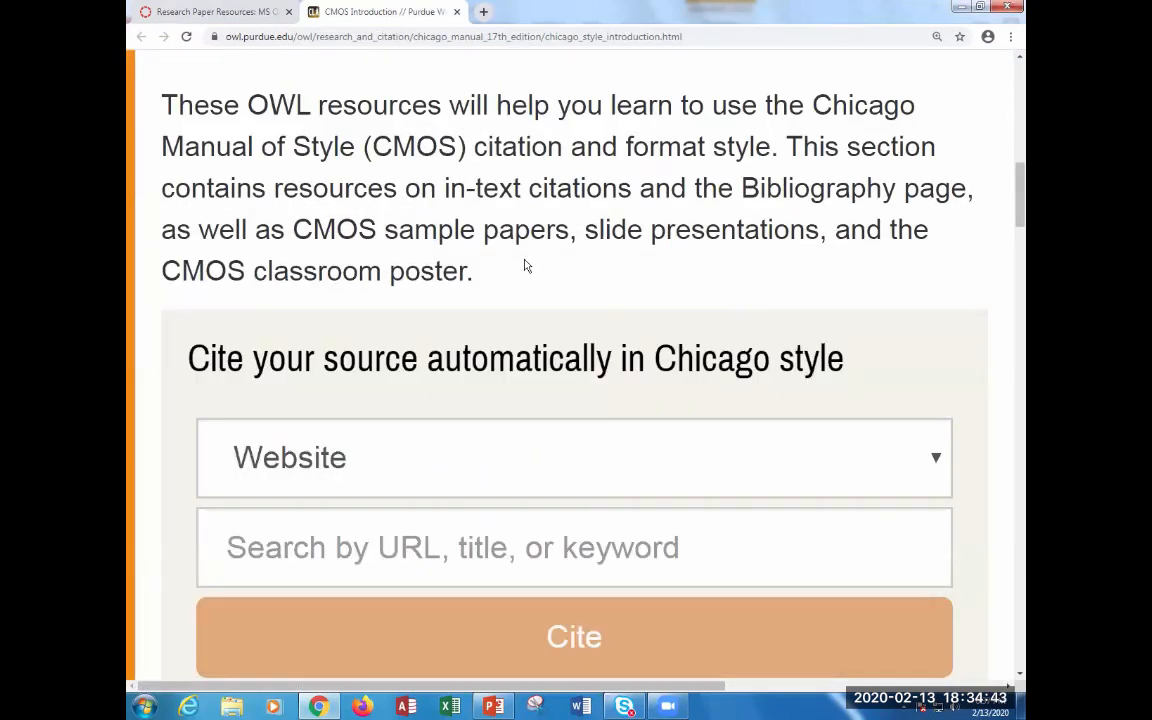
scroll(427, 309, "up", 4)
scroll(406, 342, "down", 2)
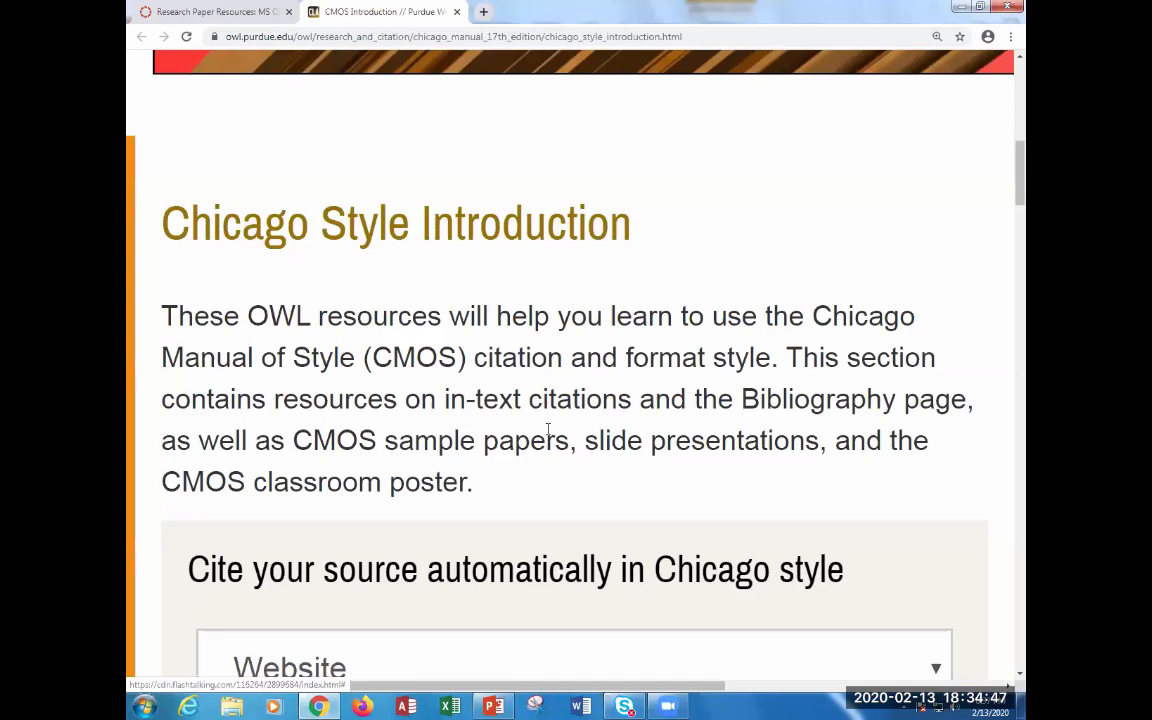
- Reset the Chicago style page's zoom to the default level, then close the page and return to the resources list
key("ctrl+0")
scroll(406, 388, "up", 4)
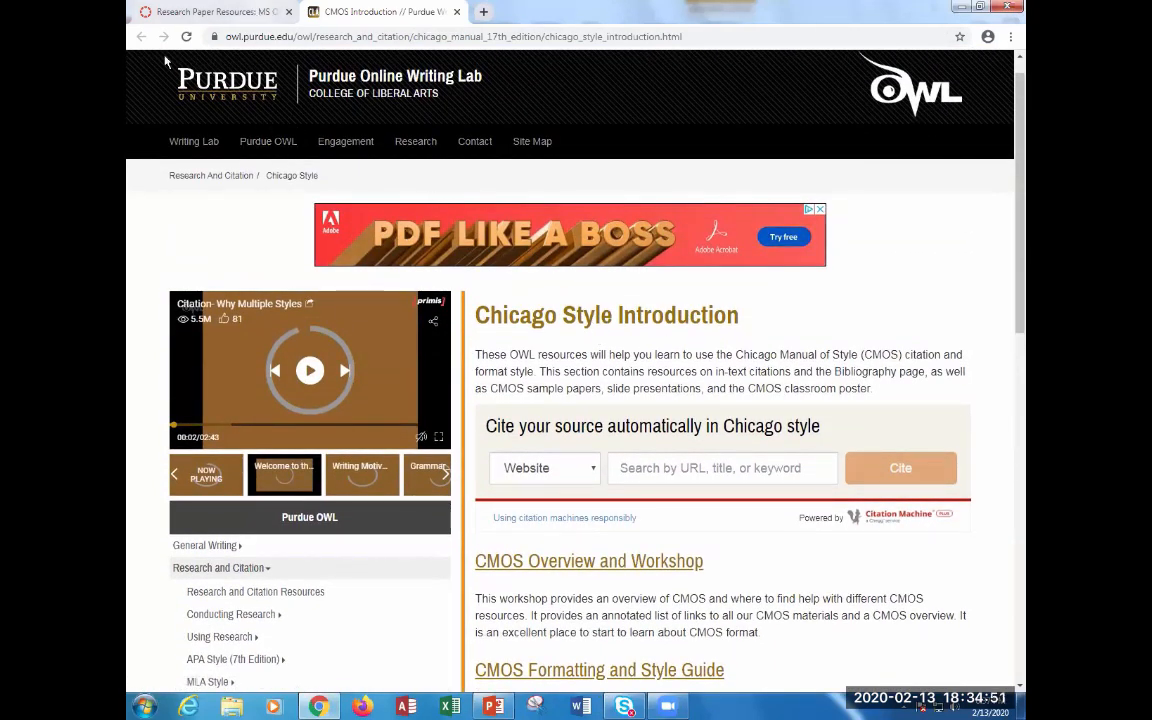
left_click(457, 12)
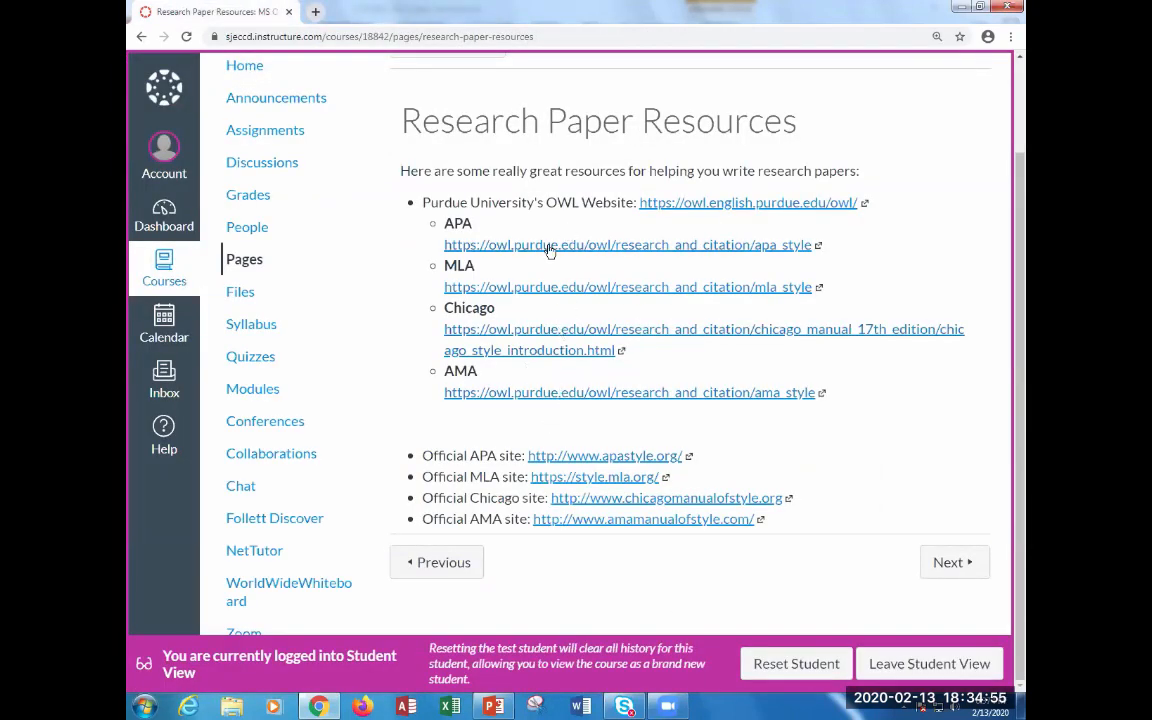
- Open the Purdue OWL MLA style link, look over its introduction, and close the page
left_click(569, 289)
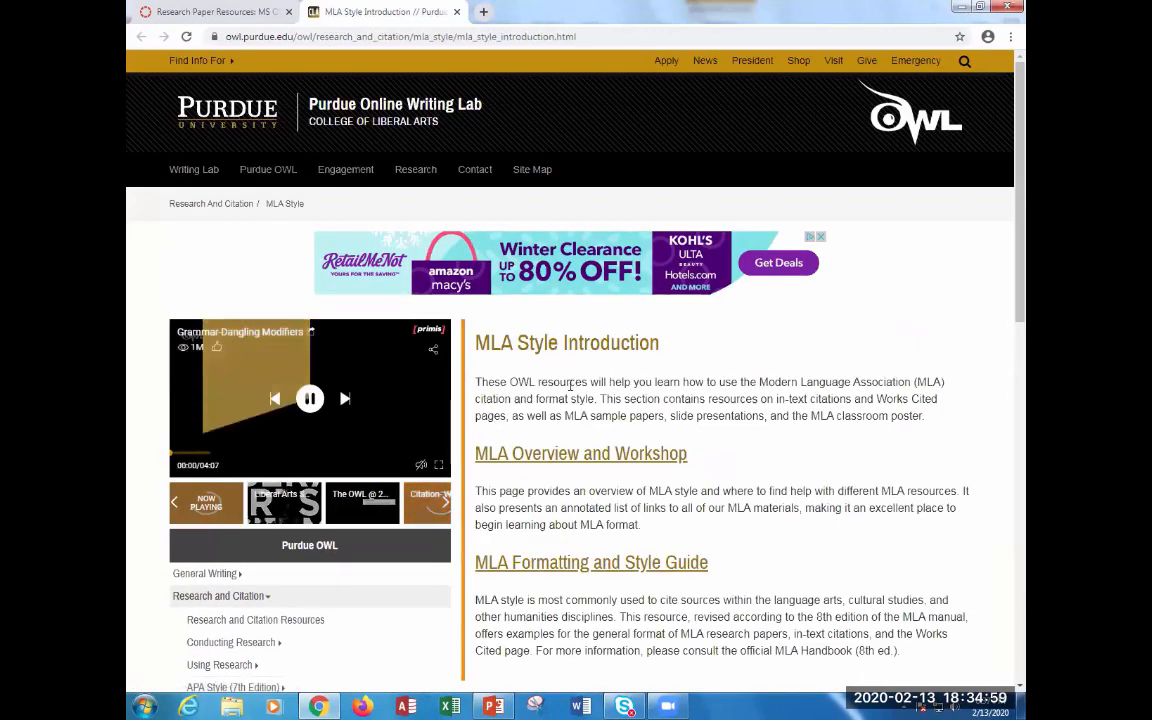
scroll(630, 443, "down", 2)
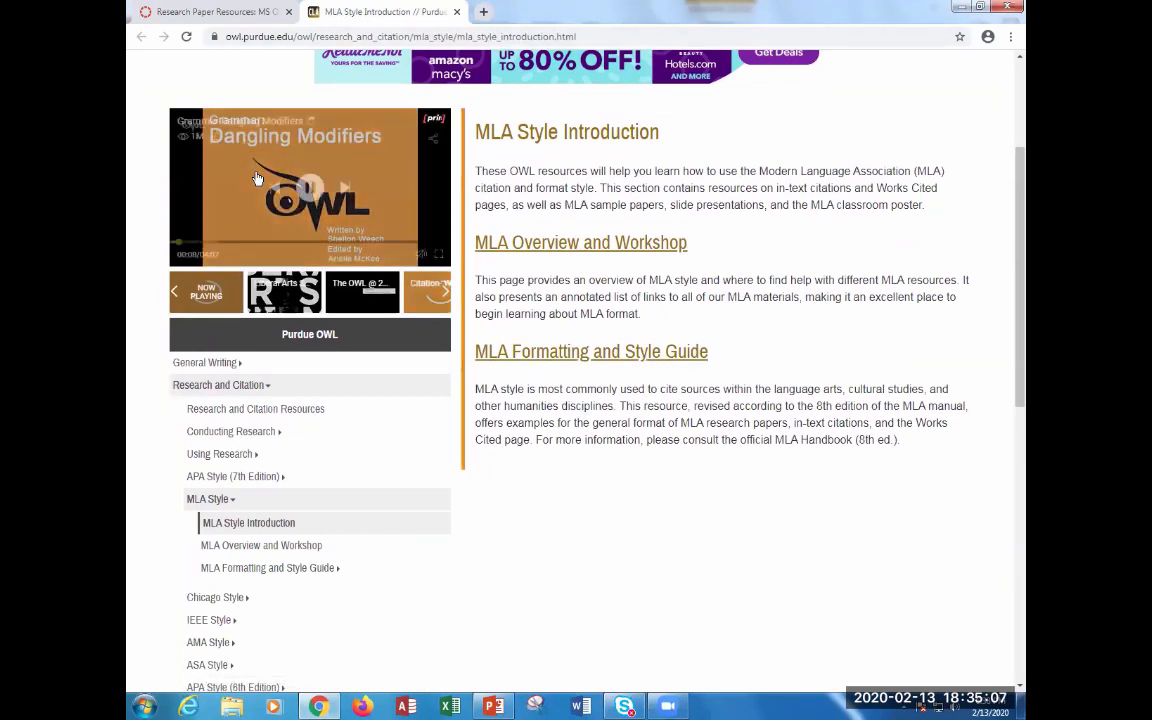
scroll(437, 373, "up", 3)
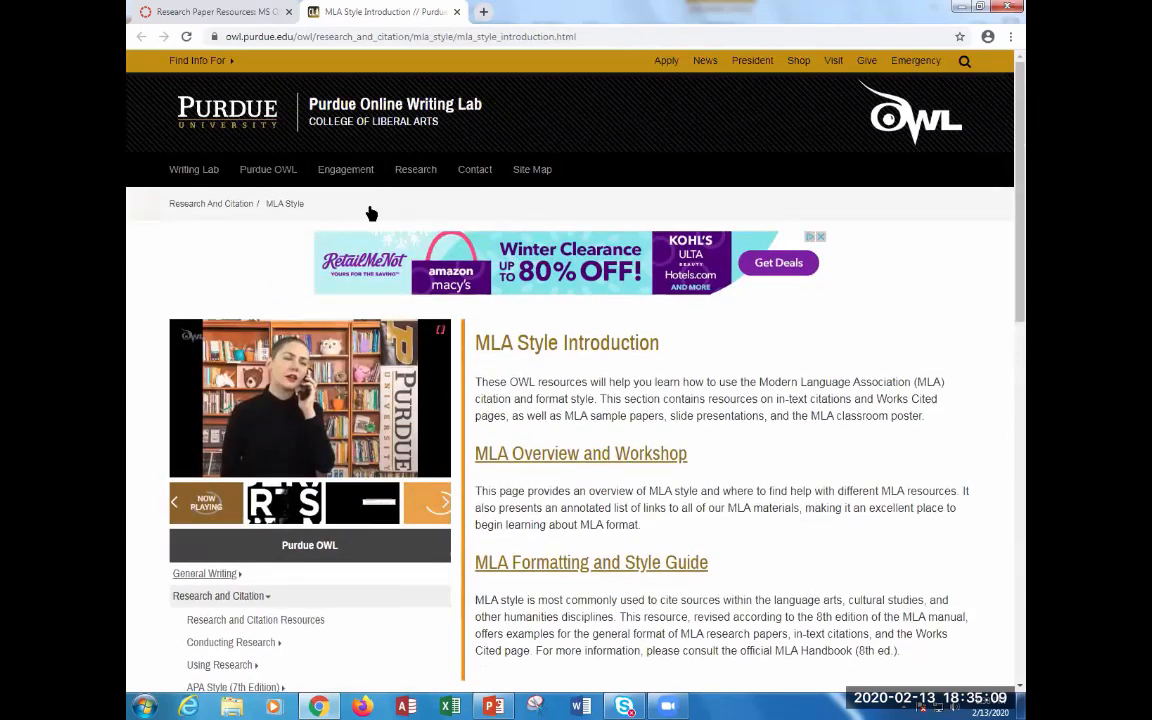
left_click(458, 12)
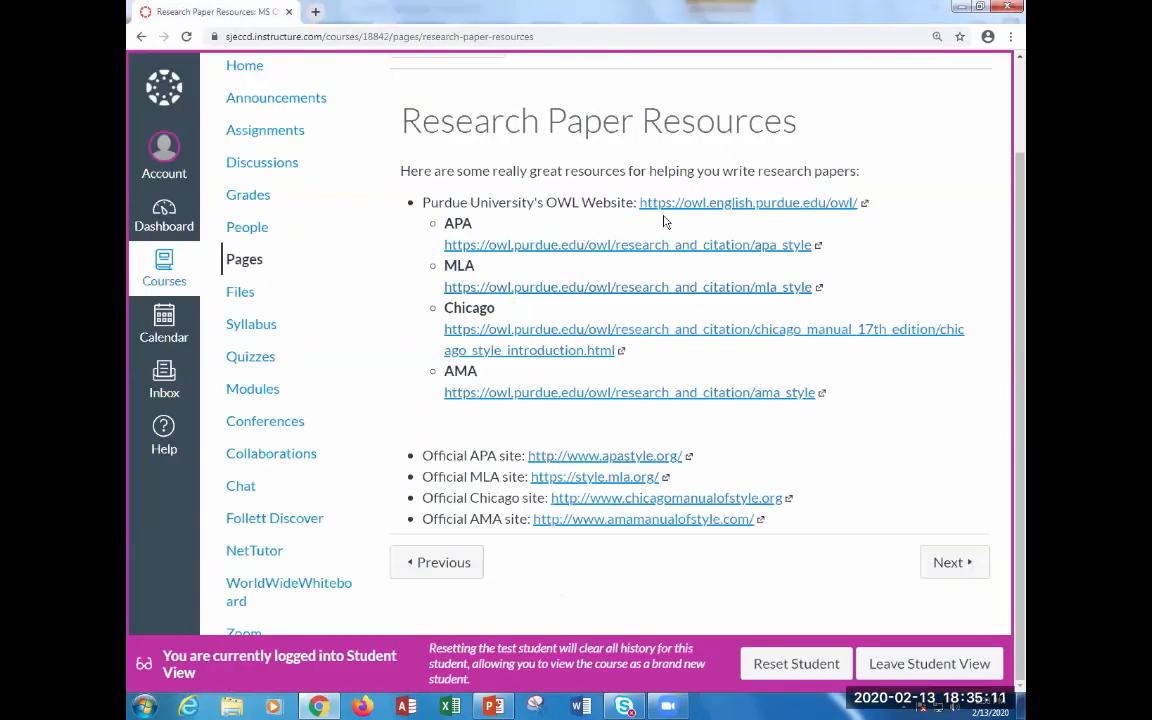
- Open the main Purdue OWL website from the resources list and look through its welcome page and site navigation
left_click(706, 205)
left_click(708, 207)
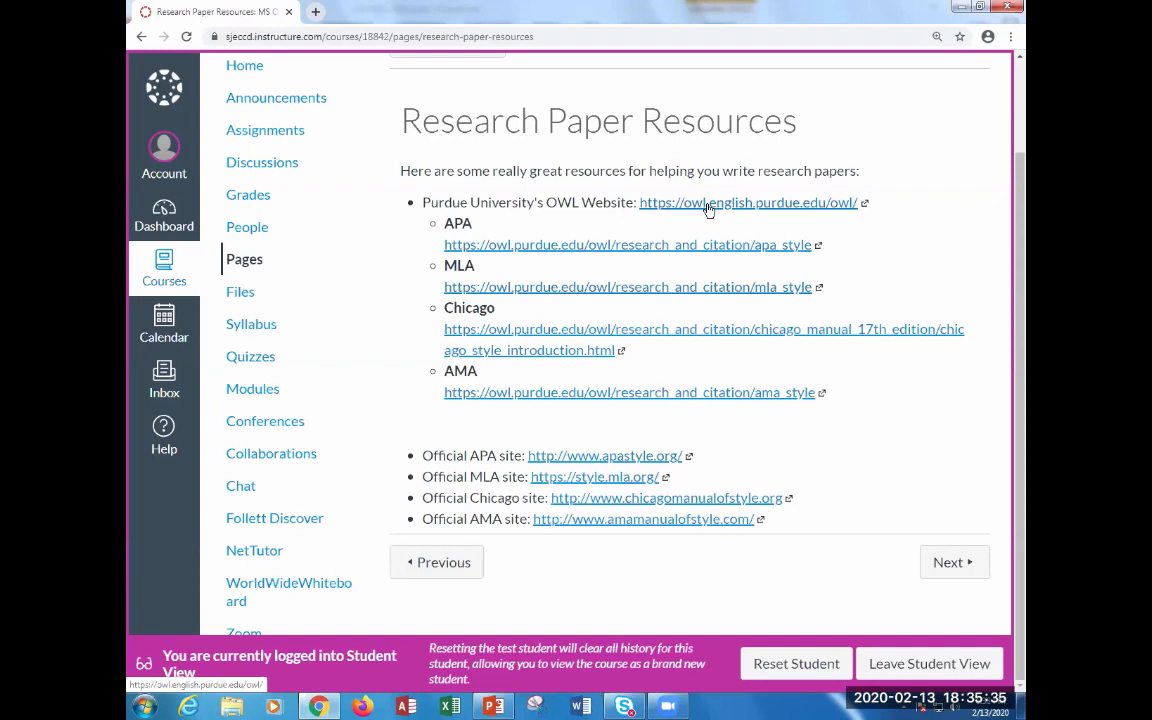
left_click(769, 203)
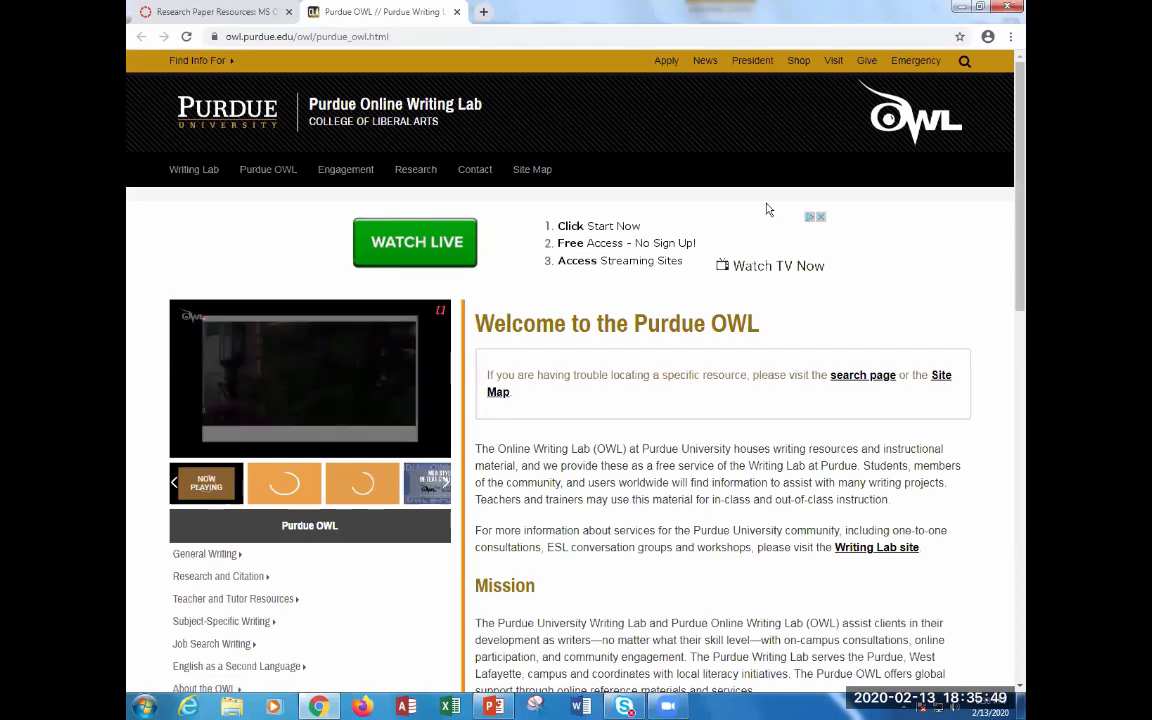
scroll(650, 395, "down", 3)
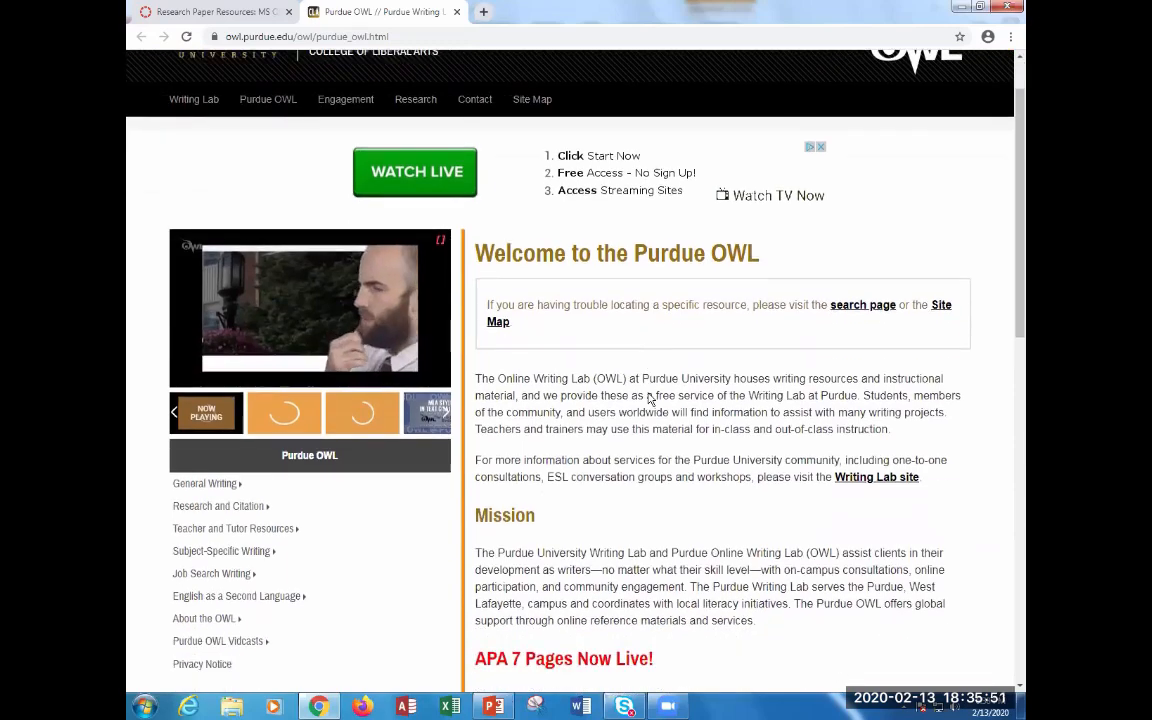
scroll(648, 403, "down", 2)
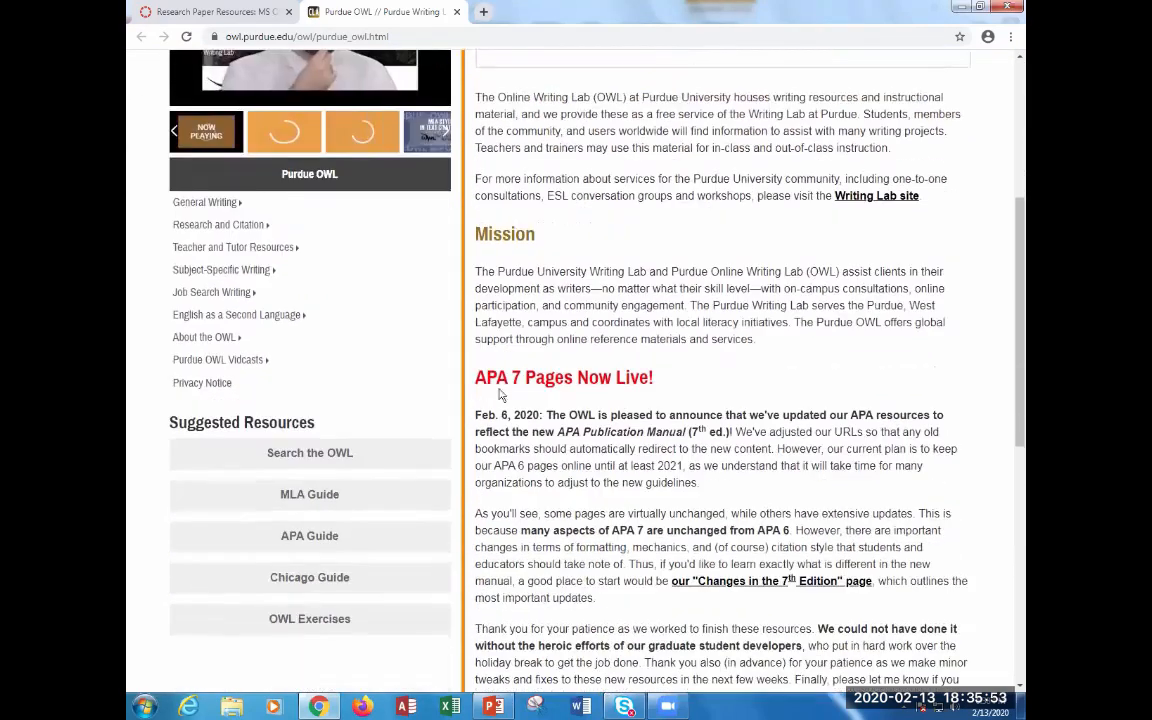
scroll(478, 257, "down", 1)
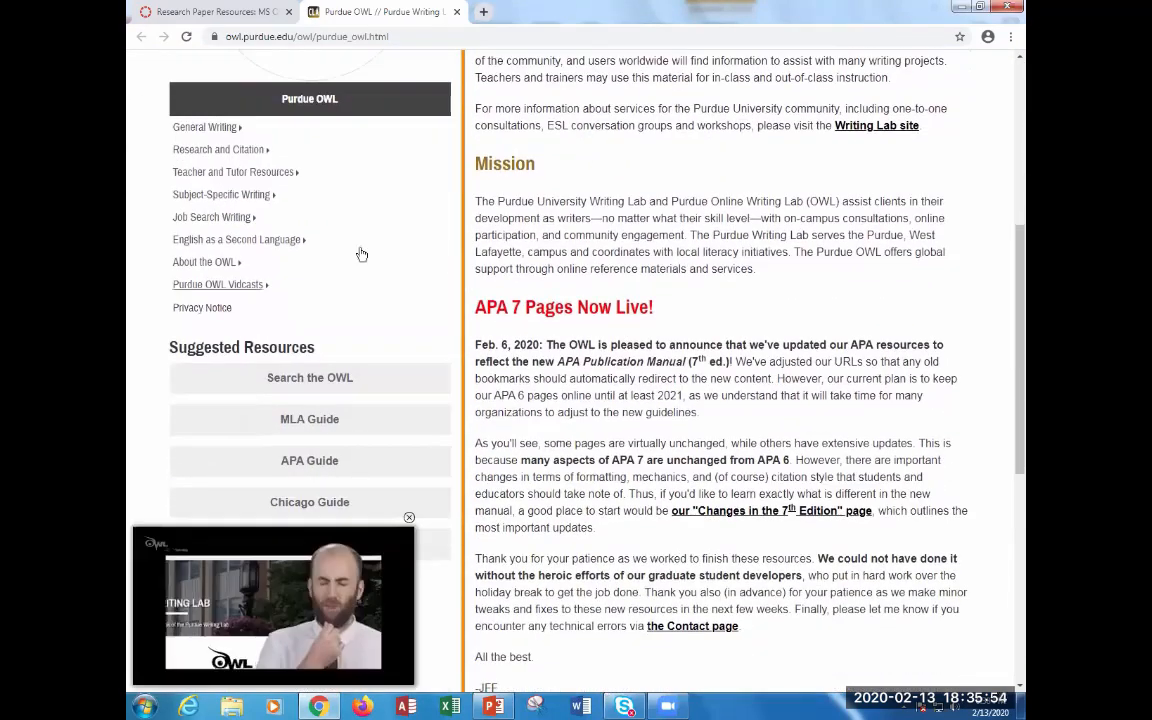
- Expand General Writing and Common Writing Assignments in the site navigation and open Understanding Writing Assignments
left_click(228, 133)
left_click(228, 133)
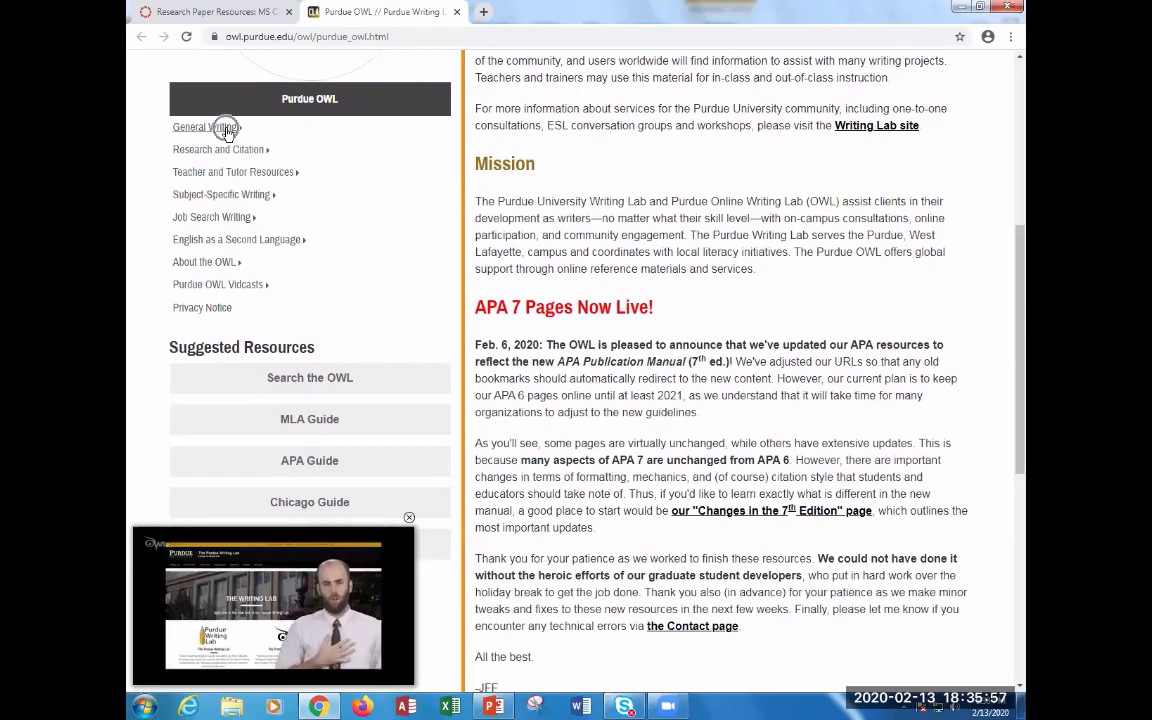
left_click(208, 134)
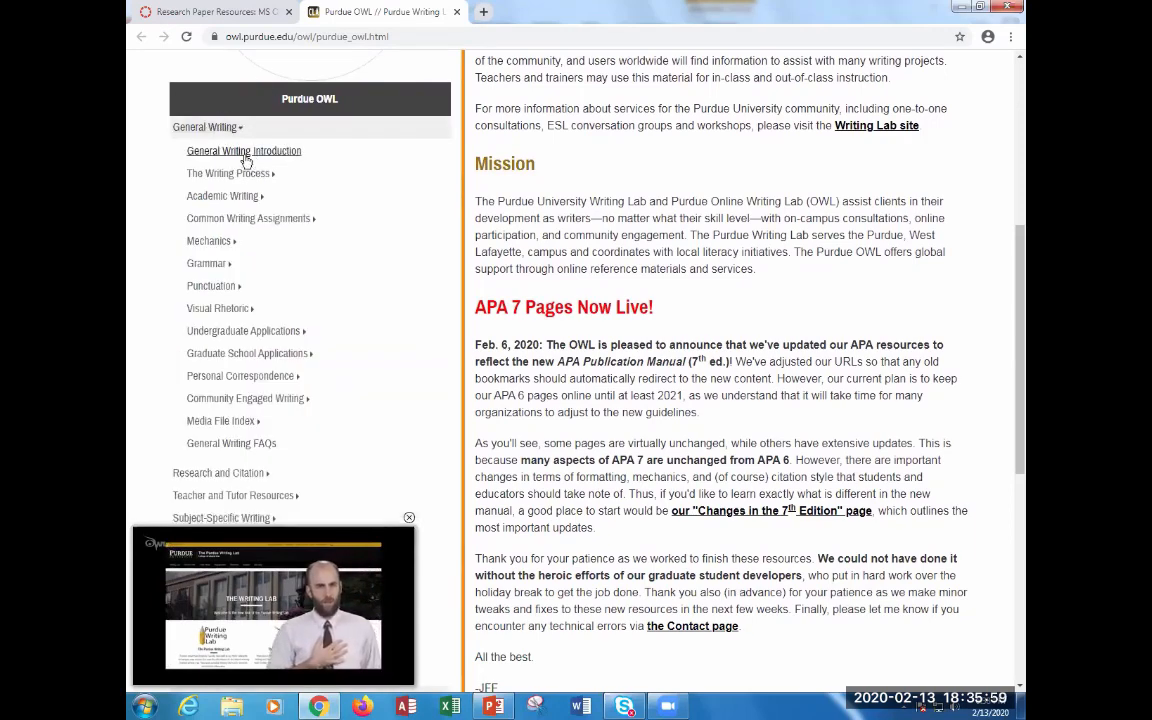
left_click(268, 224)
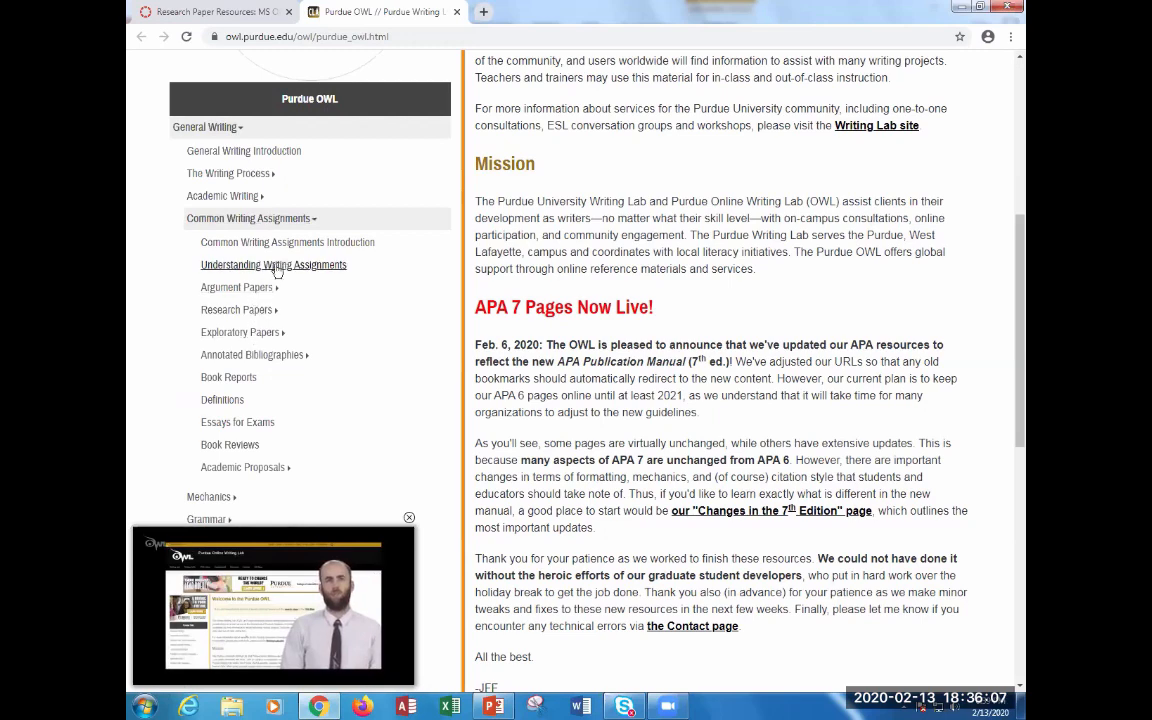
left_click(287, 270)
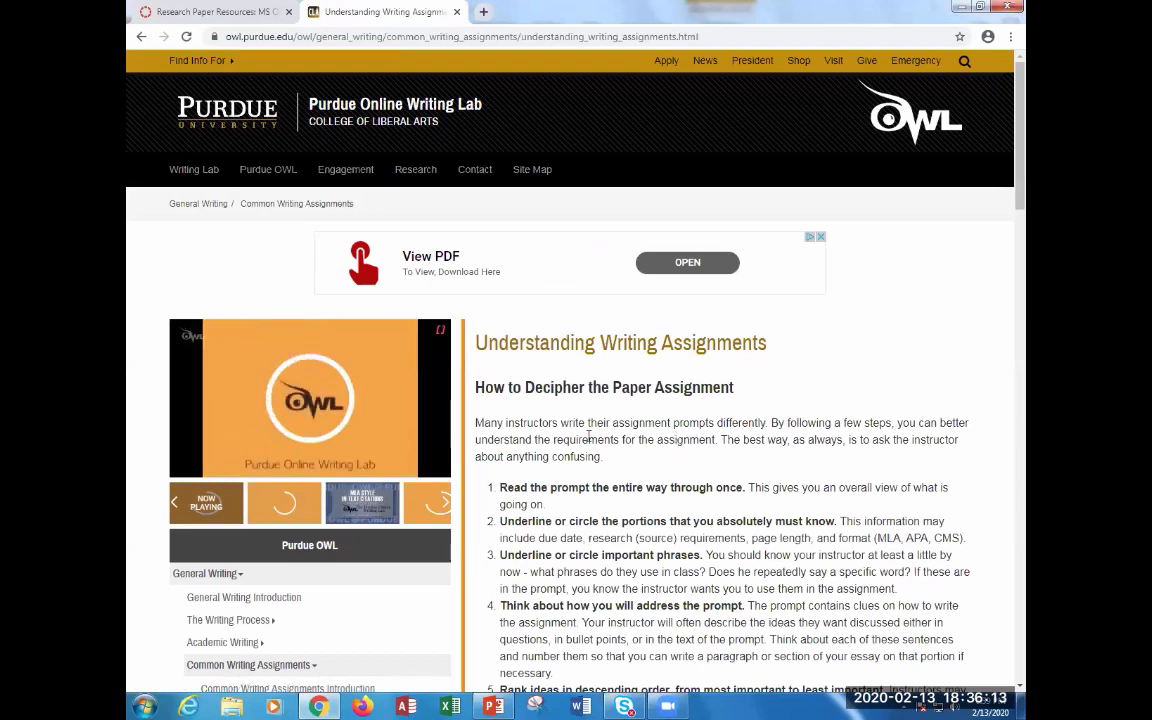
- Read through the Understanding Writing Assignments page and its related topics, and close the page
scroll(588, 441, "down", 2)
scroll(588, 441, "down", 1)
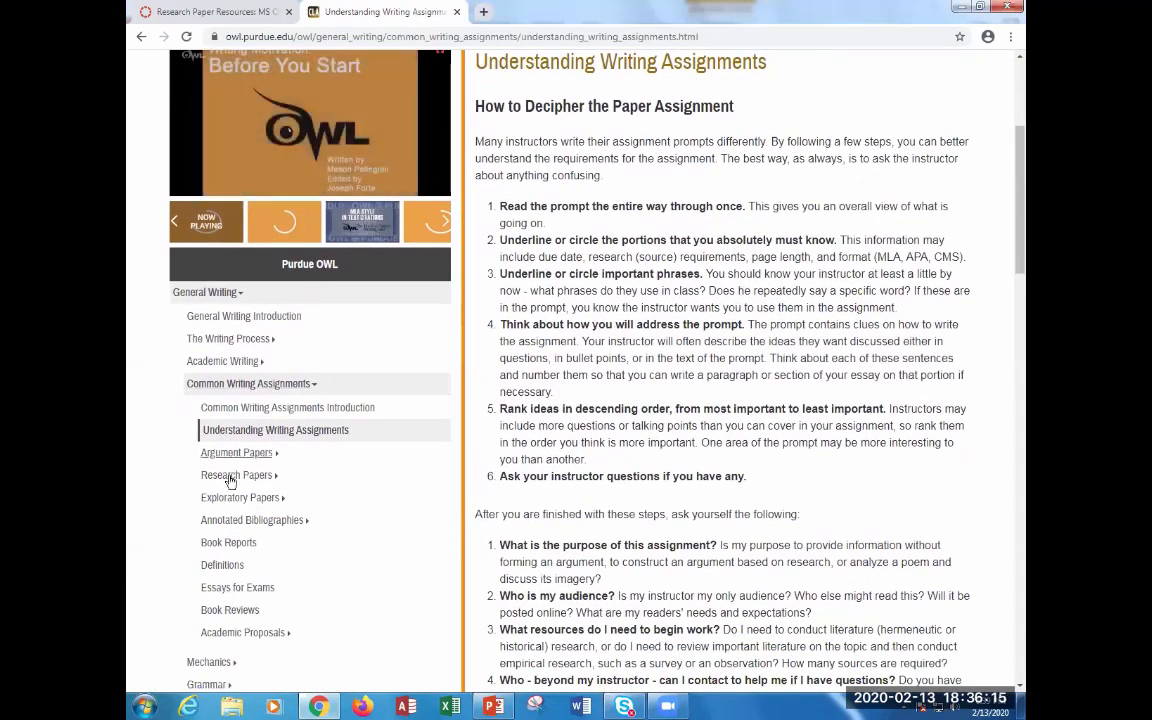
scroll(226, 458, "down", 1)
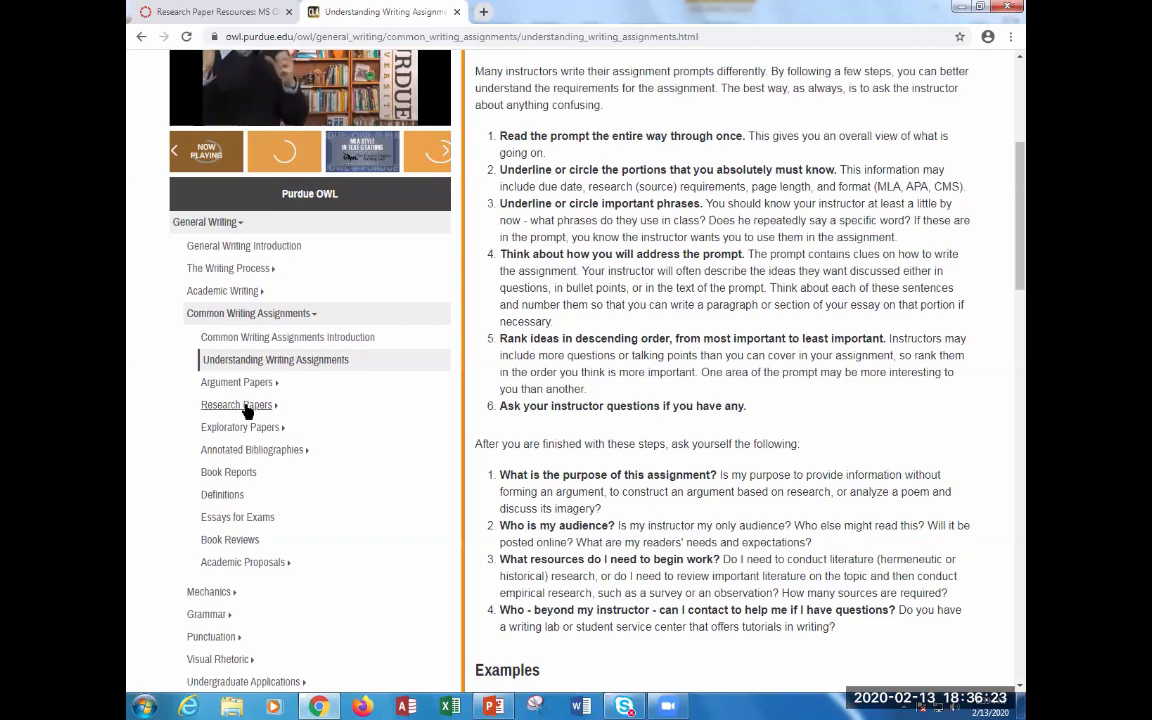
scroll(230, 414, "up", 2)
scroll(247, 412, "up", 3)
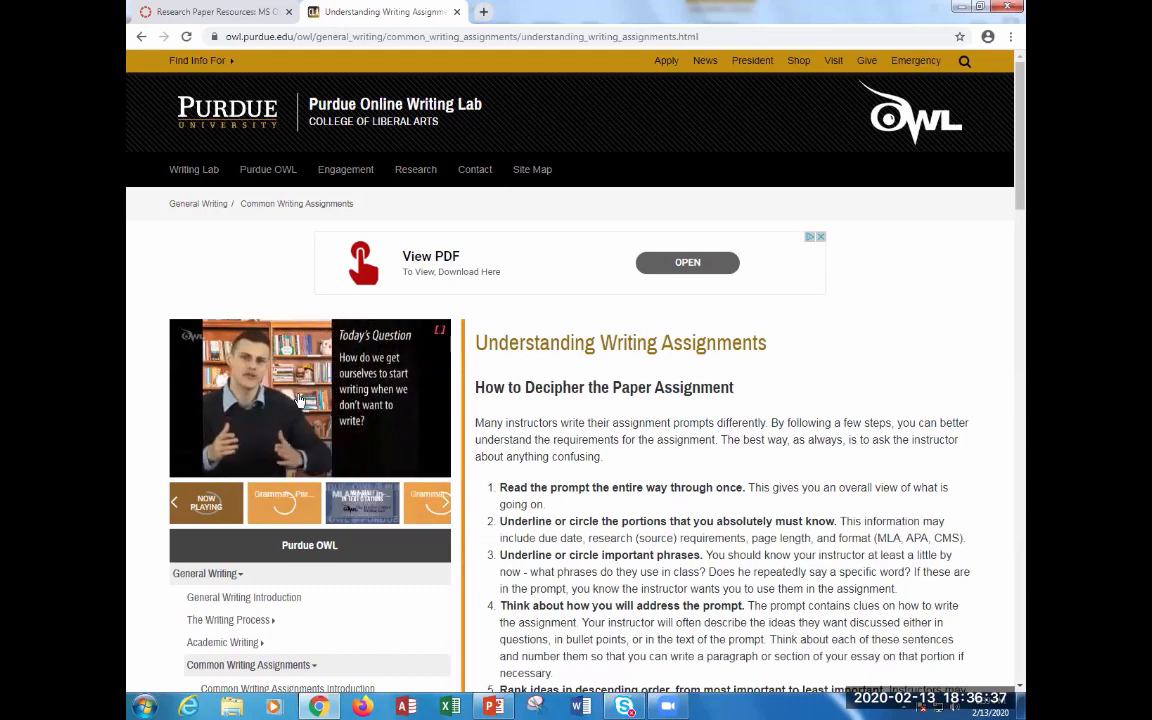
mouse_move(255, 368)
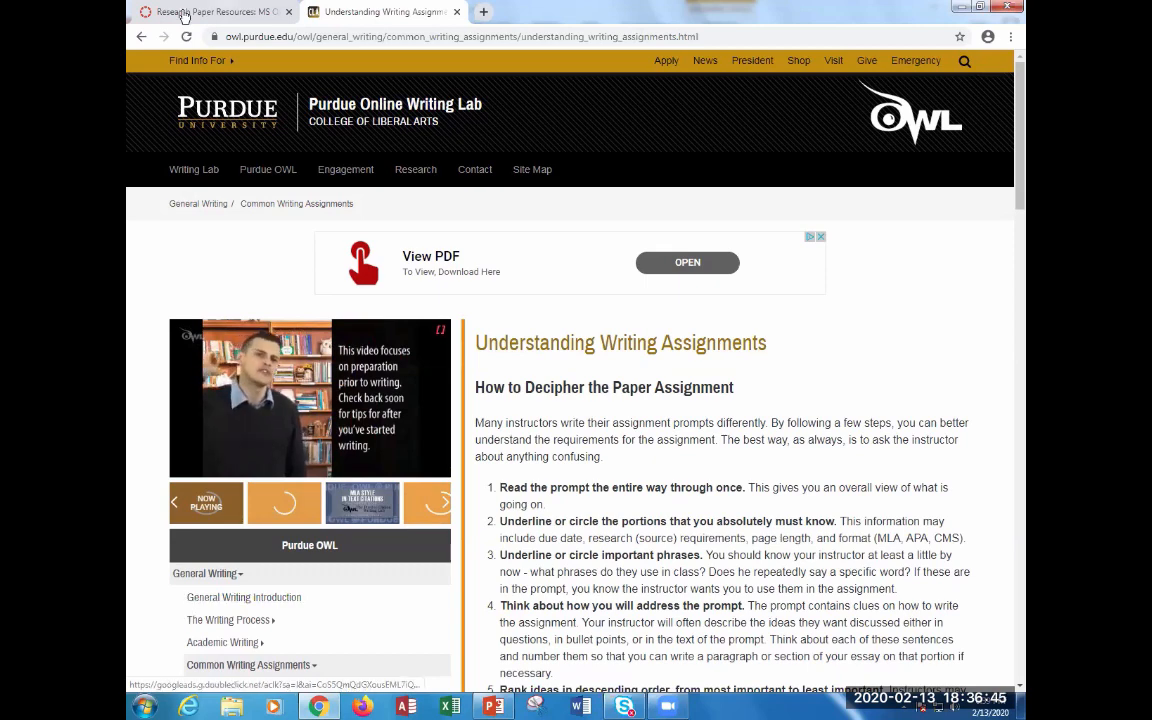
left_click(456, 12)
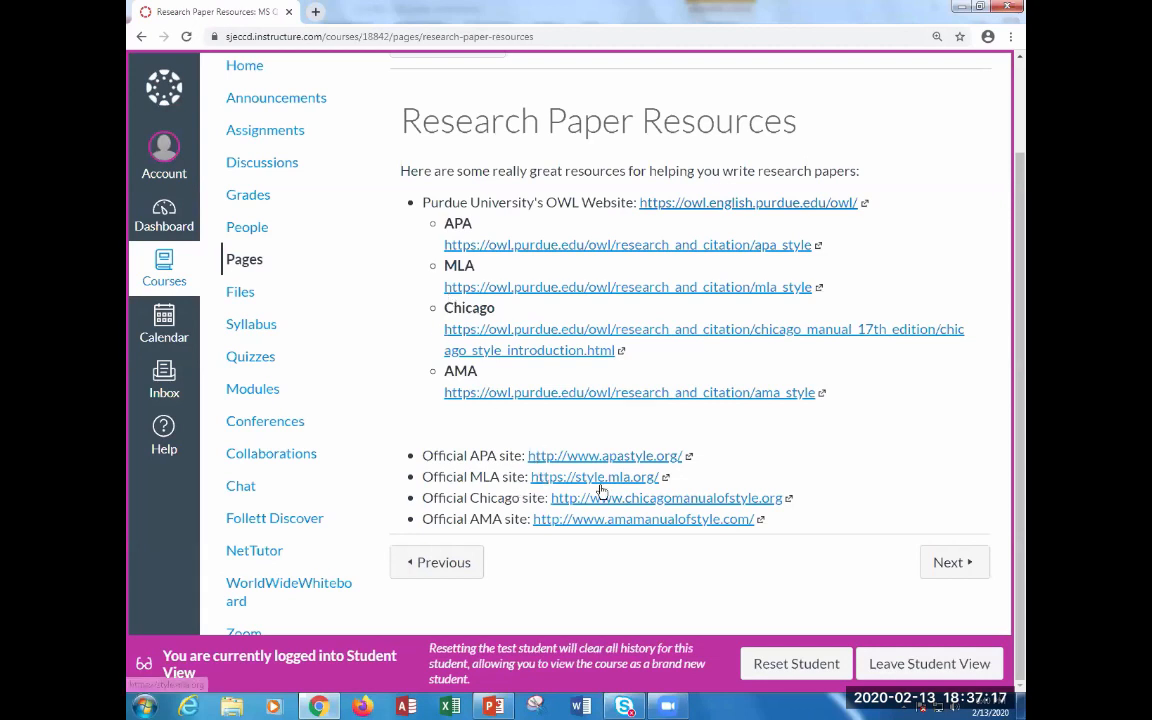
- Point out the official style sites on the resources page by highlighting the APA and AMA labels in the list
left_click_drag(460, 459, 491, 458)
left_click(461, 461)
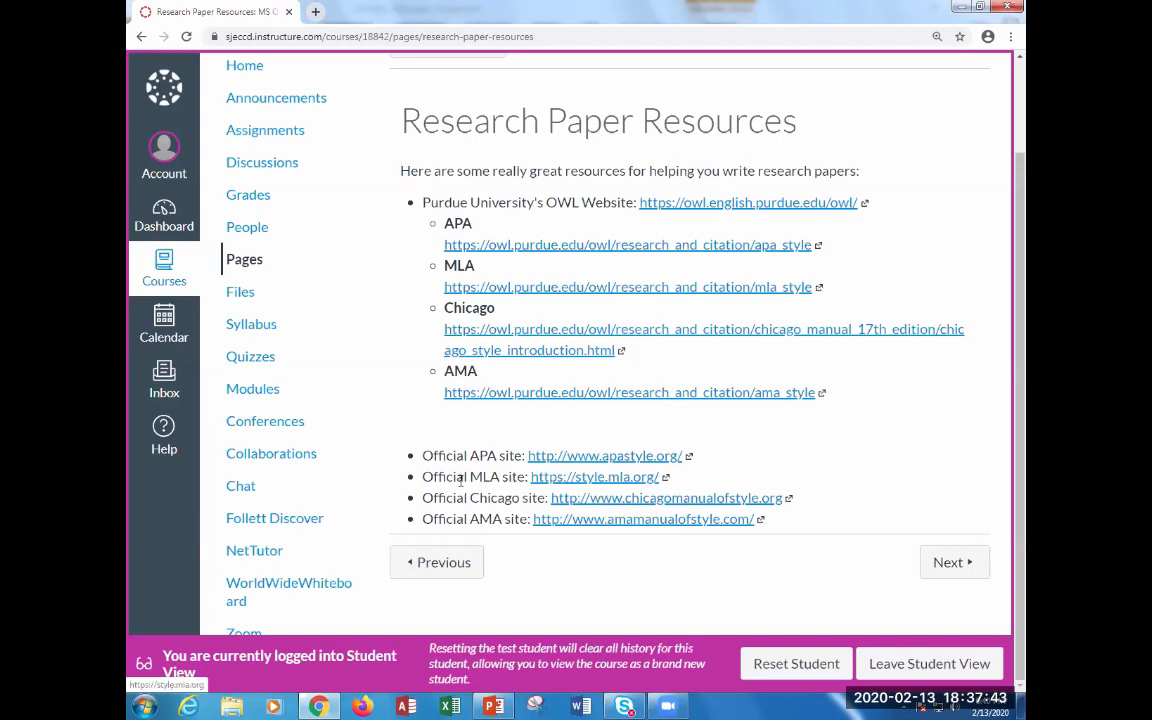
left_click_drag(443, 456, 466, 456)
left_click_drag(559, 470, 498, 457)
left_click(492, 460)
left_click(497, 458)
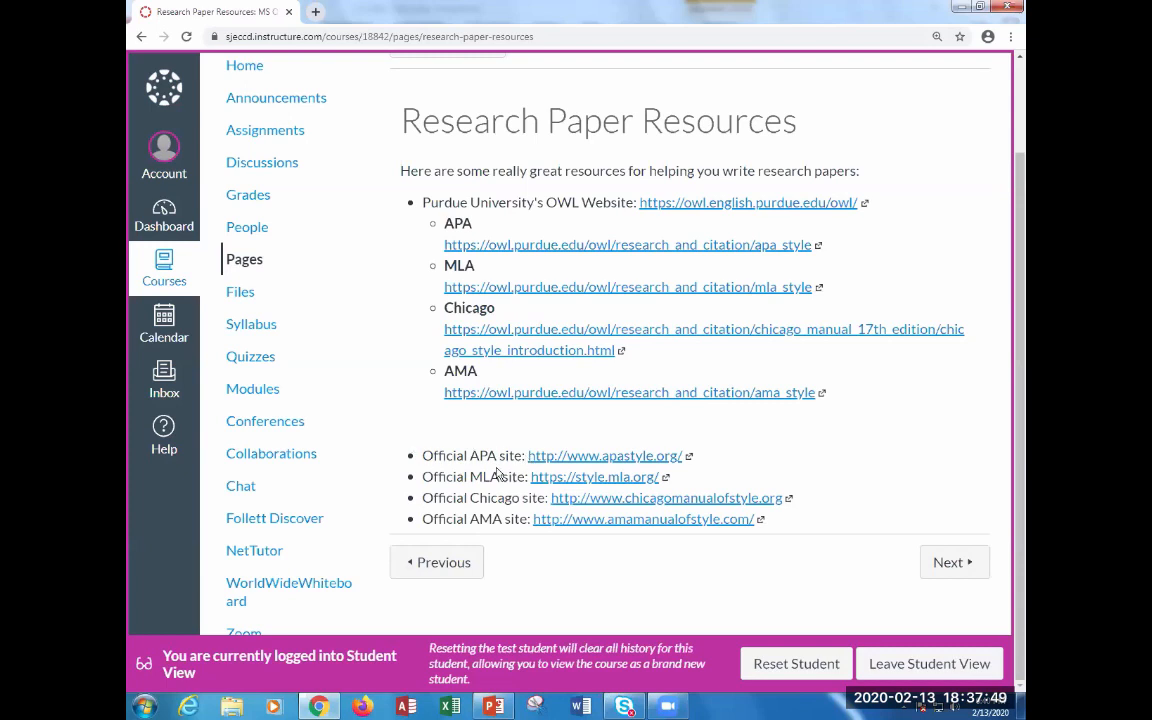
left_click_drag(474, 519, 504, 519)
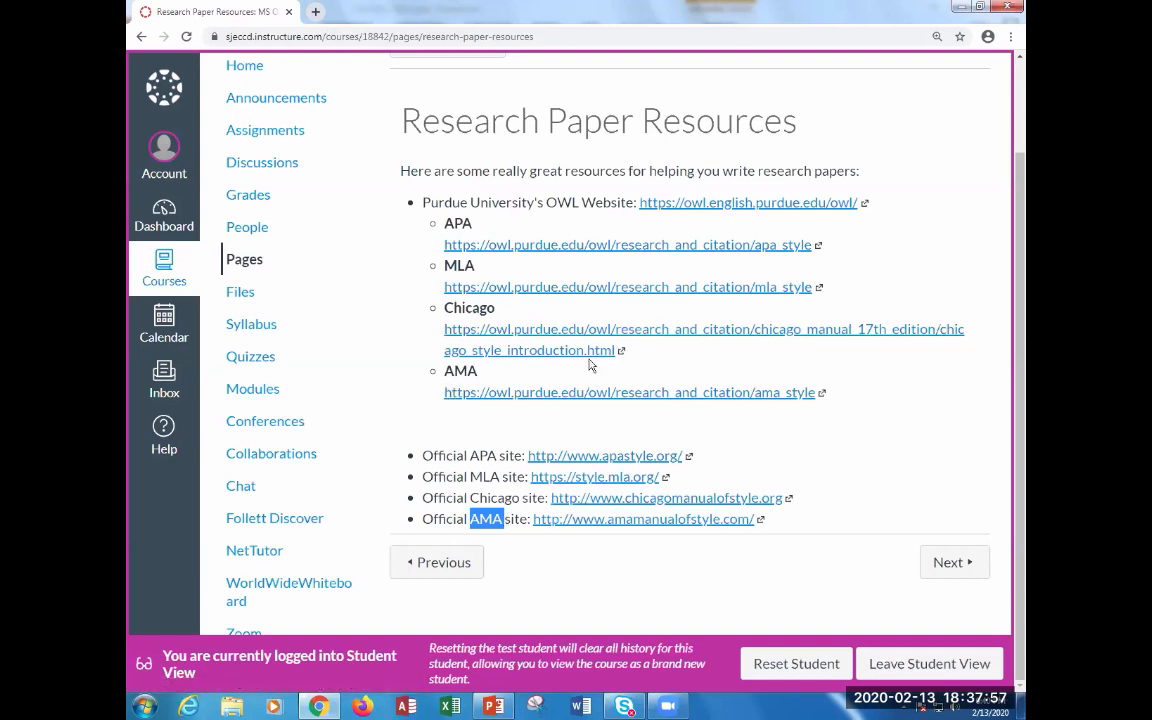
- Switch to the CA 100D – 2/13/2020 presentation in PowerPoint and minimize its window
key("alt+Tab")
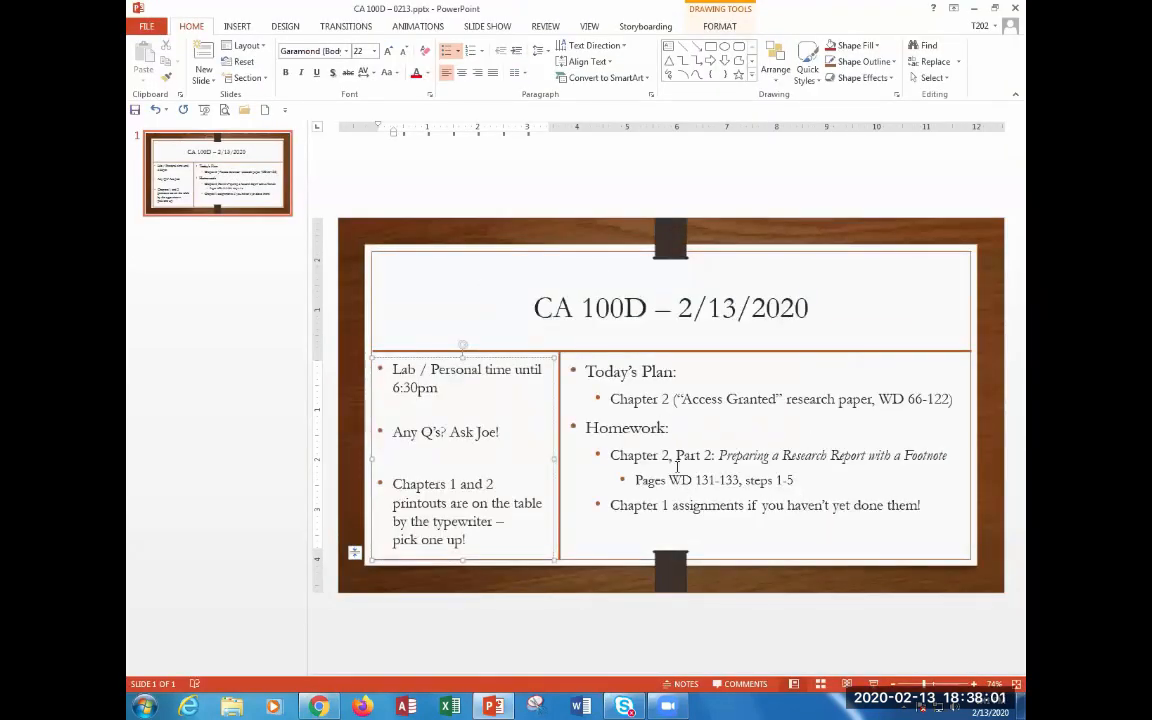
left_click(971, 11)
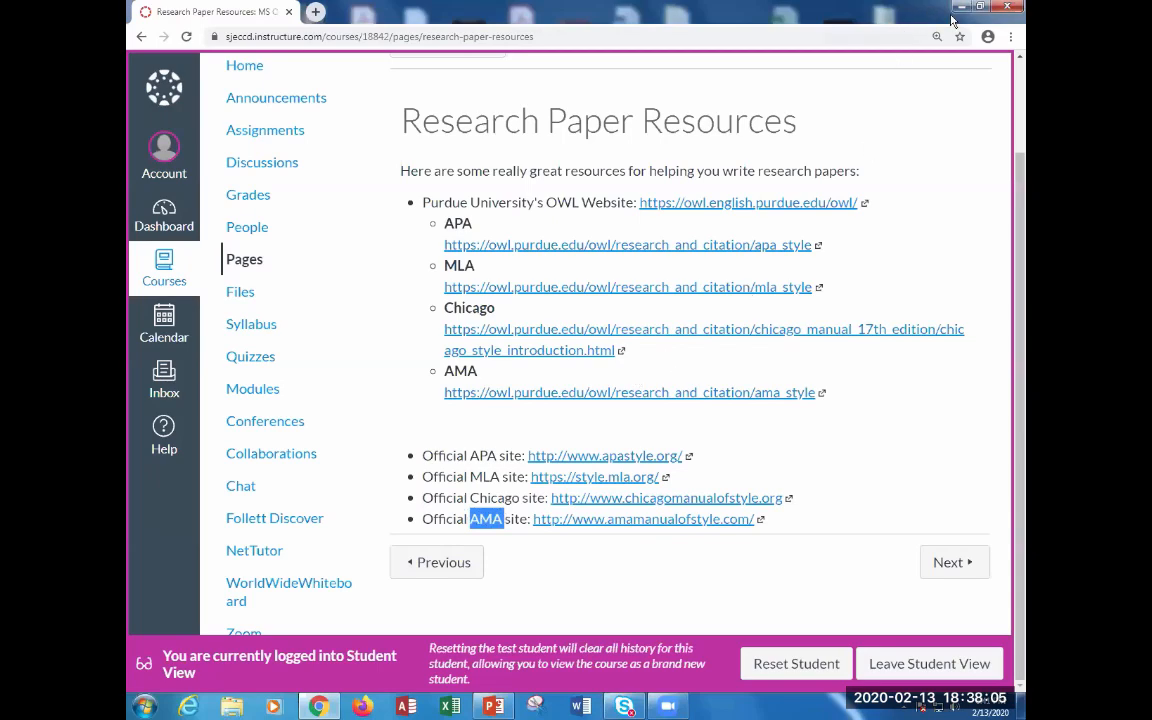
- Minimize the browser, switch to Word and create a new blank document
left_click(961, 8)
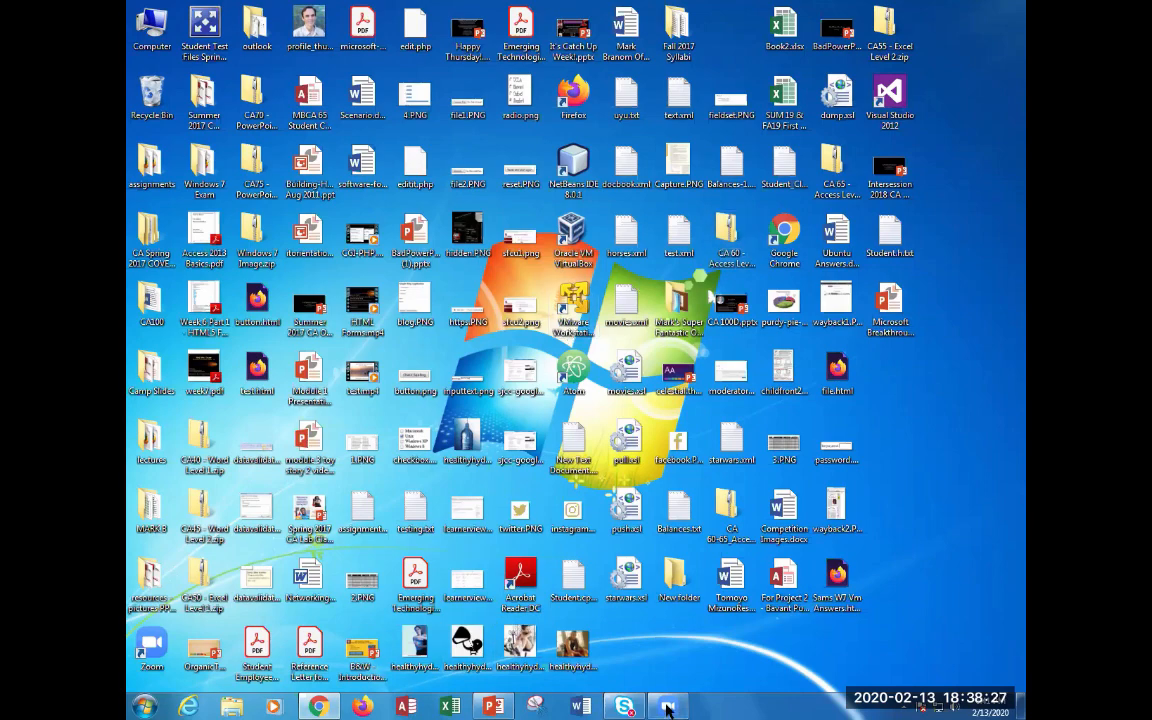
left_click(580, 707)
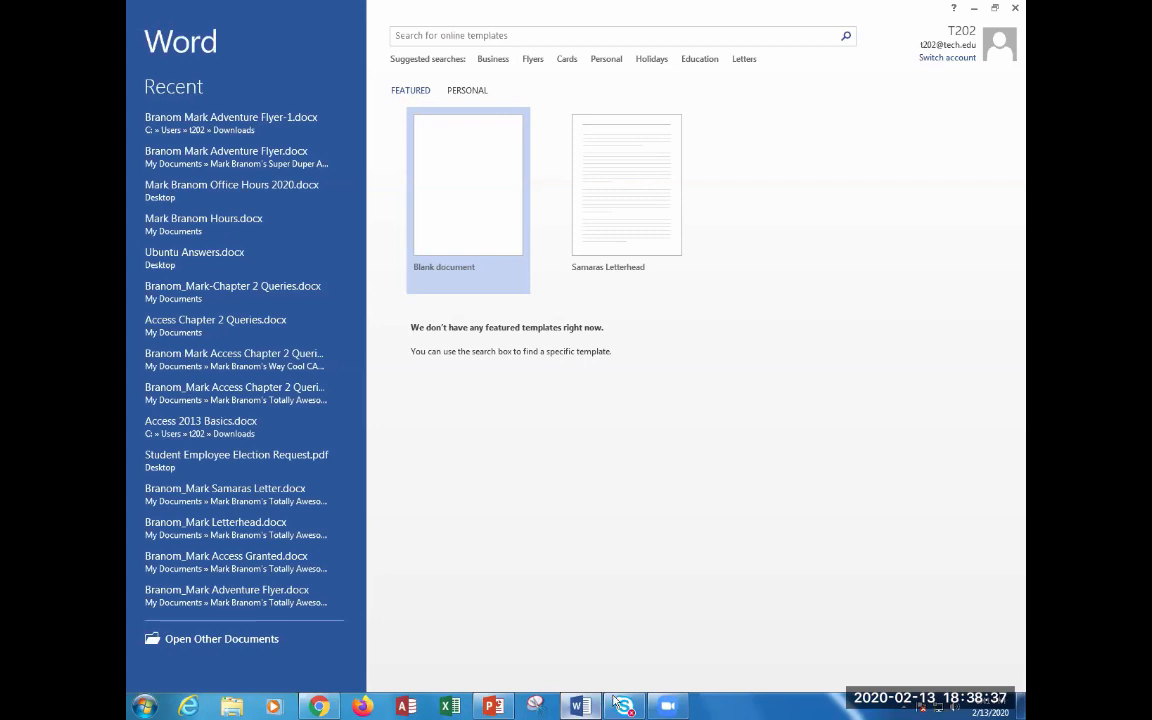
left_click(453, 149)
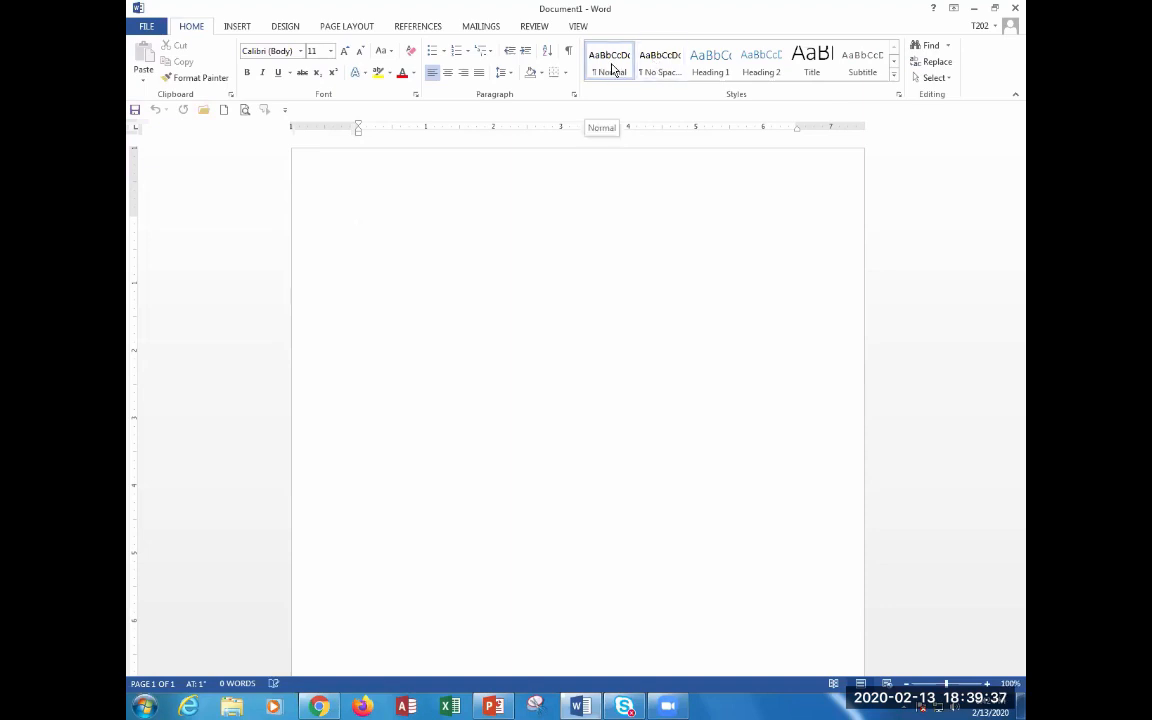
- Review the Normal style's font and spacing settings in the Modify Style dialog, and cancel without changes
right_click(614, 70)
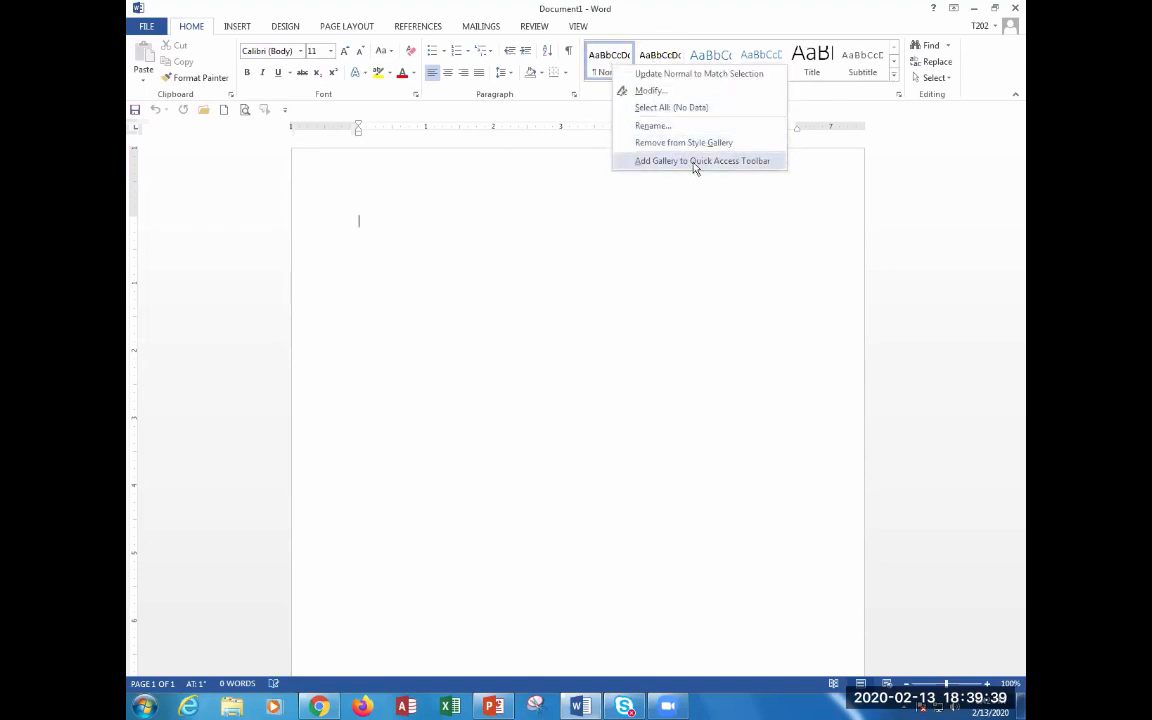
left_click(648, 91)
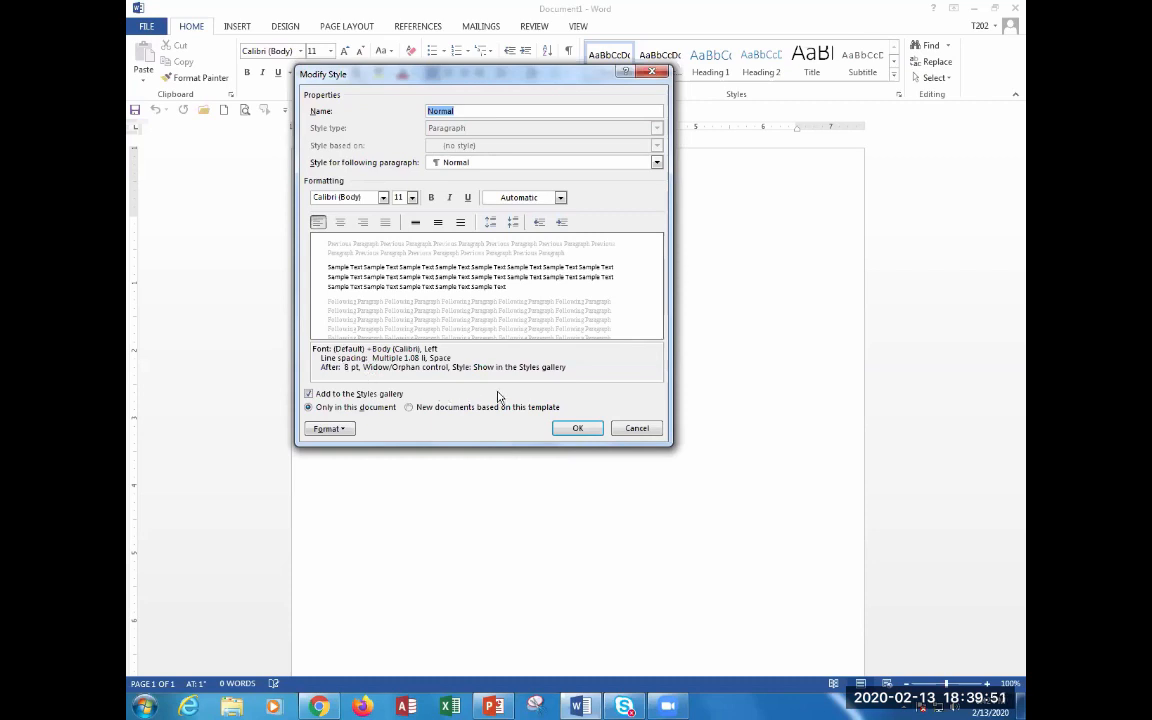
left_click(635, 430)
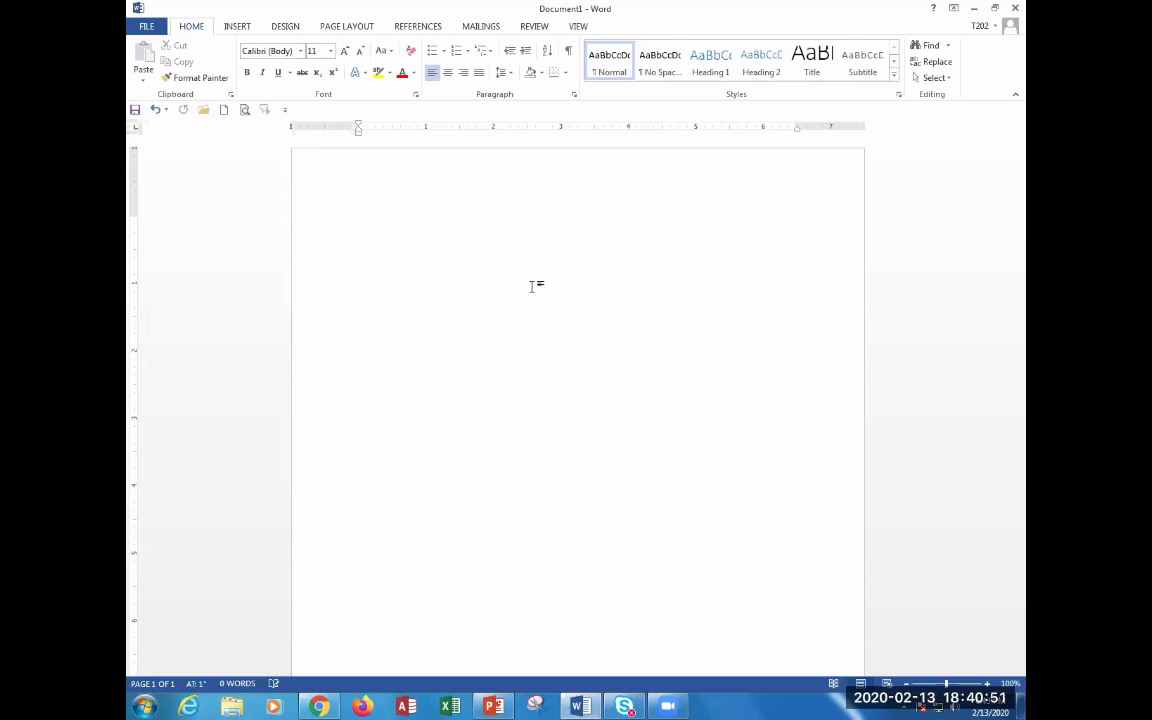
- Generate placeholder text with =lorem(5,10) and format all of it in Times New Roman, 12 pt
type("=lorem(5,10)")
key("Return")
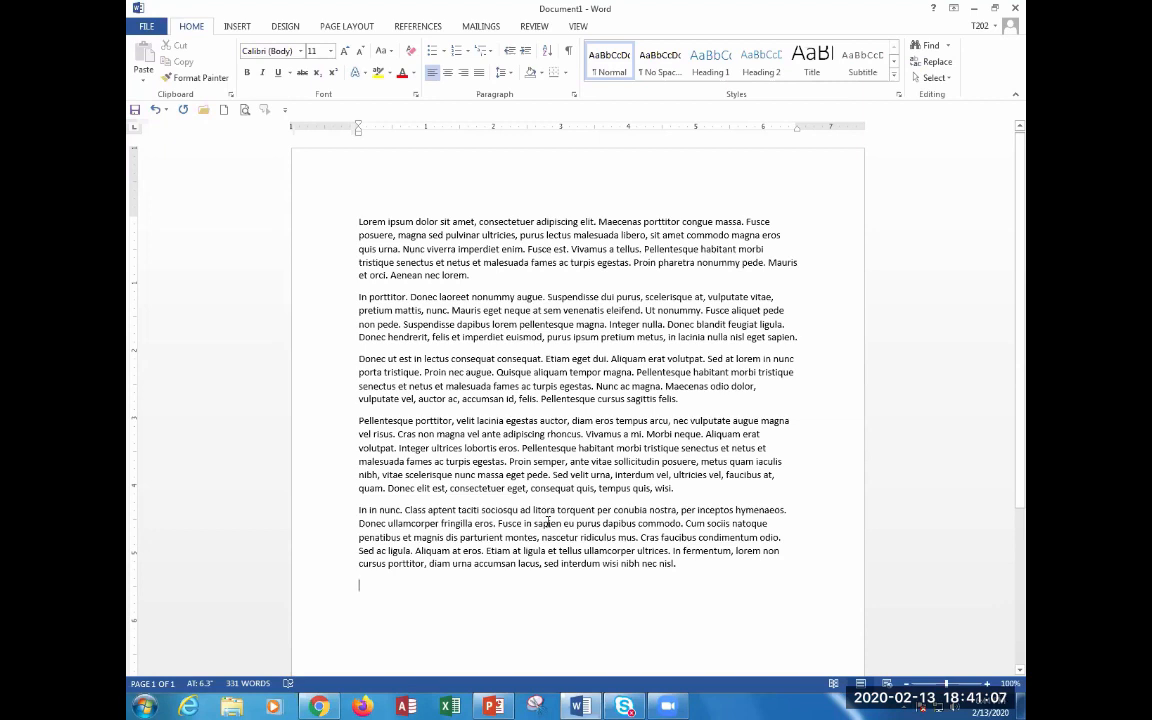
key("ctrl+a")
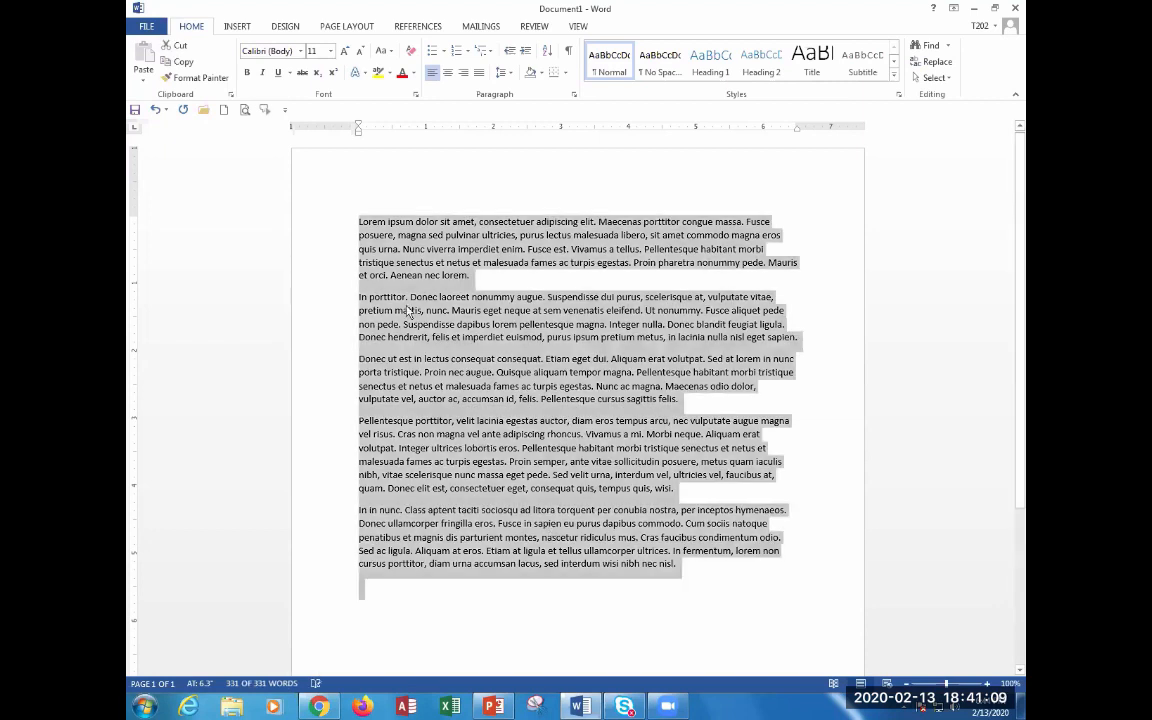
left_click(299, 51)
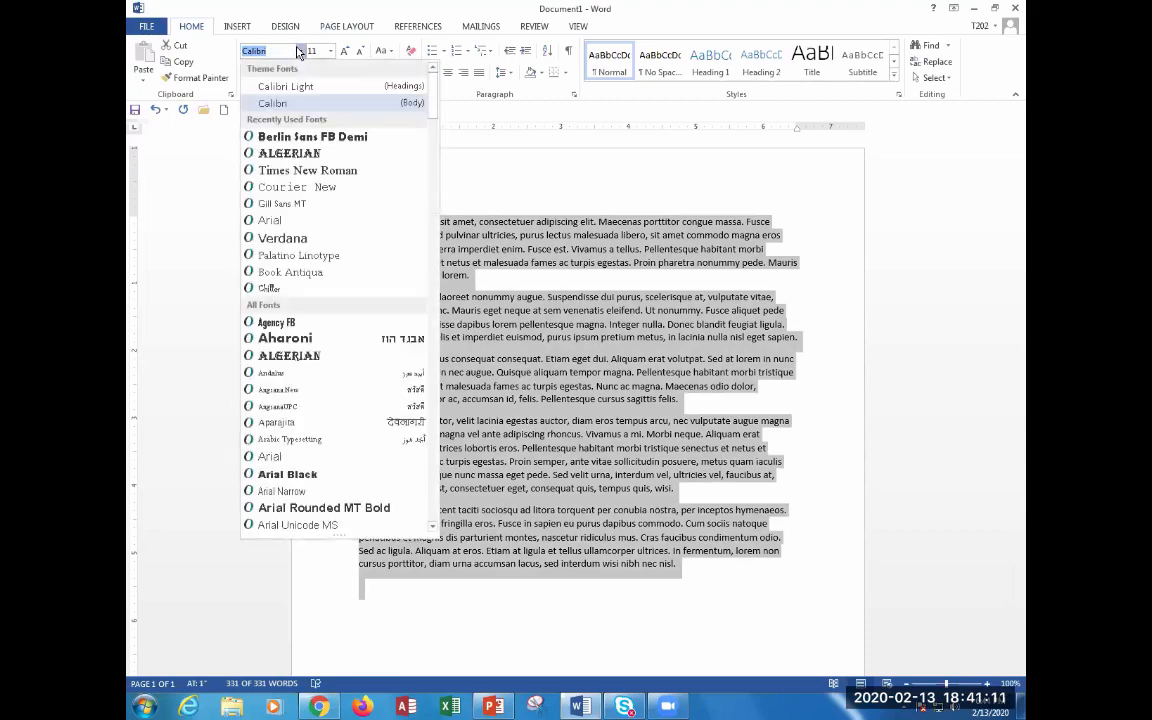
left_click(313, 172)
left_click(331, 51)
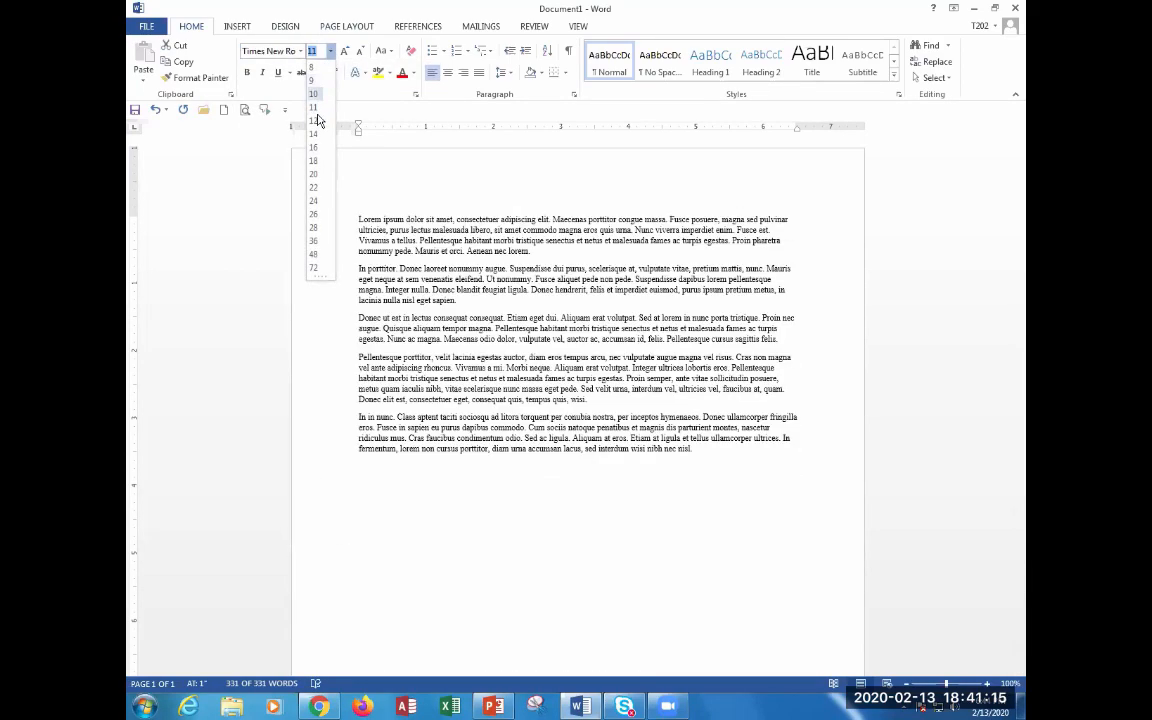
left_click(313, 120)
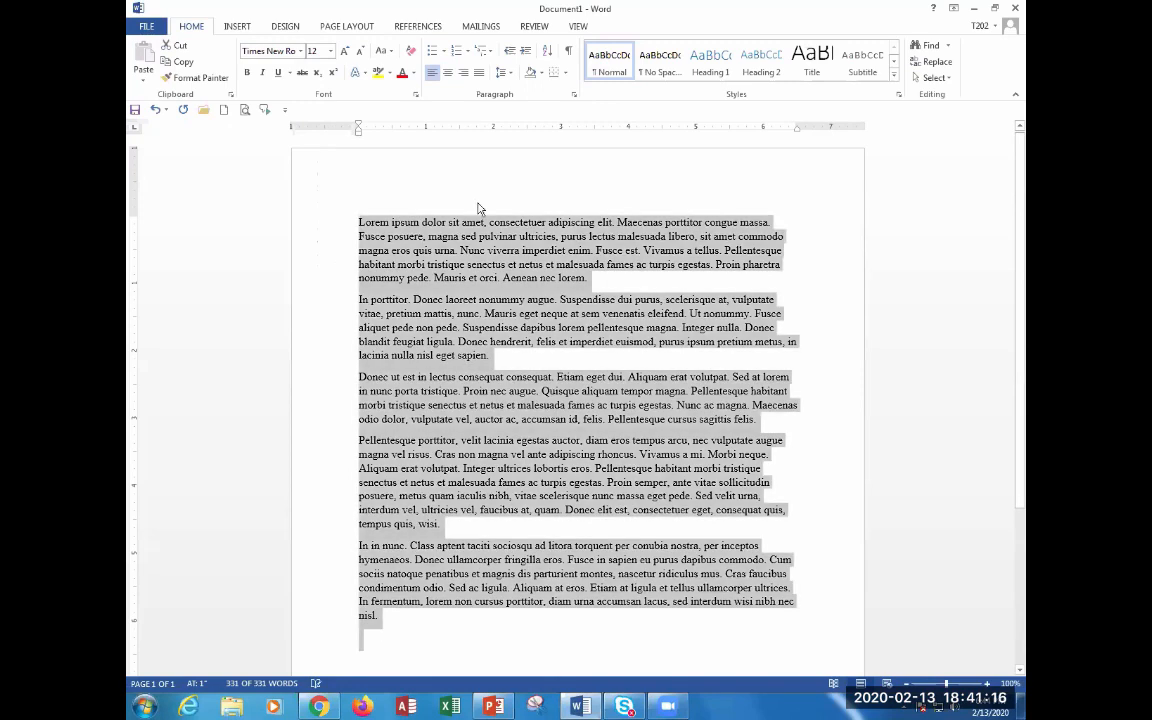
- Set the selected text's paragraph spacing after to 0 pt and its line spacing to Double
left_click(574, 94)
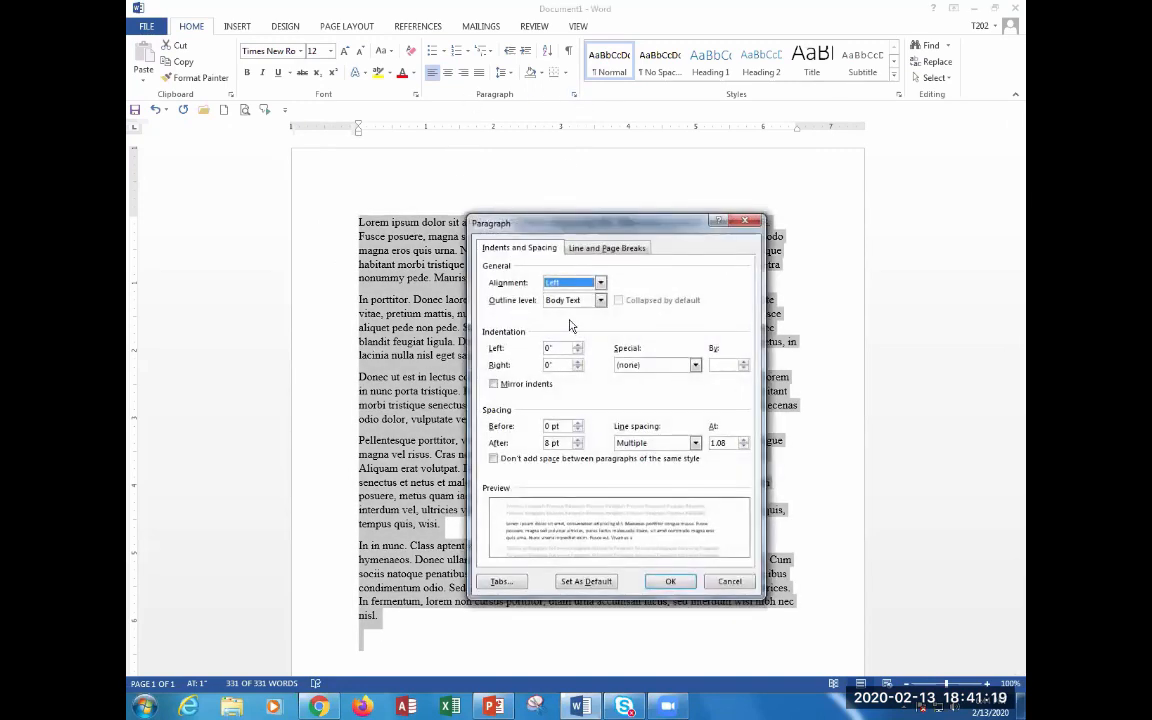
left_click(577, 446)
left_click(578, 446)
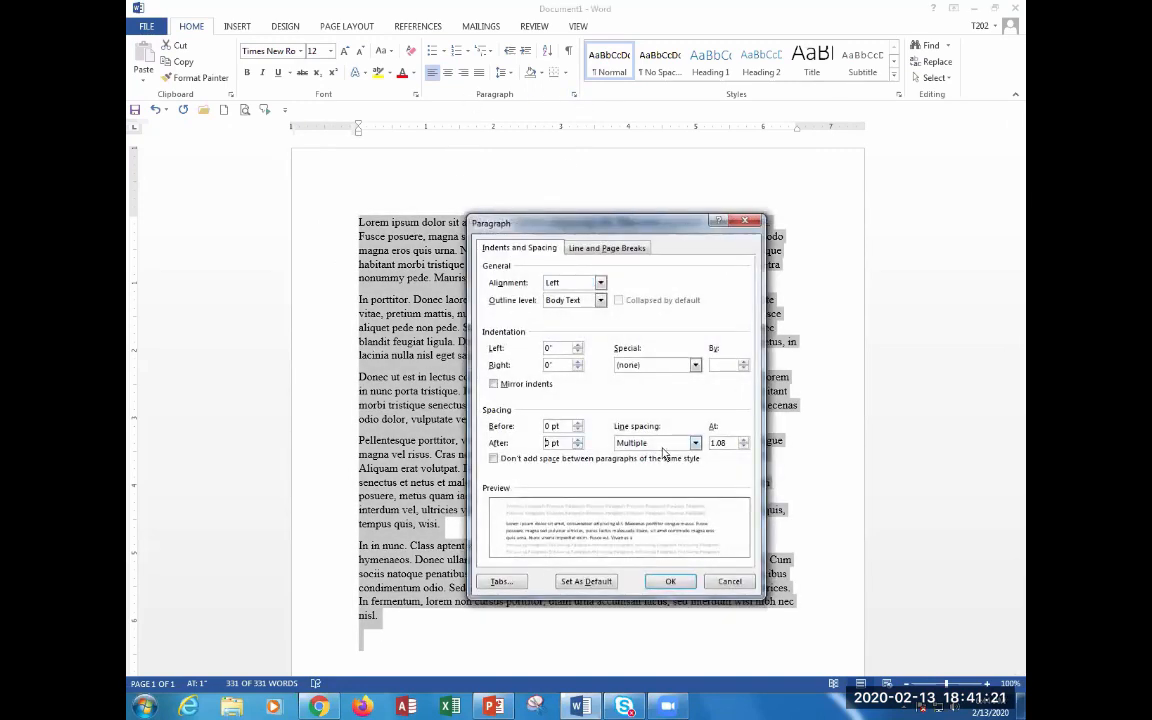
left_click(695, 443)
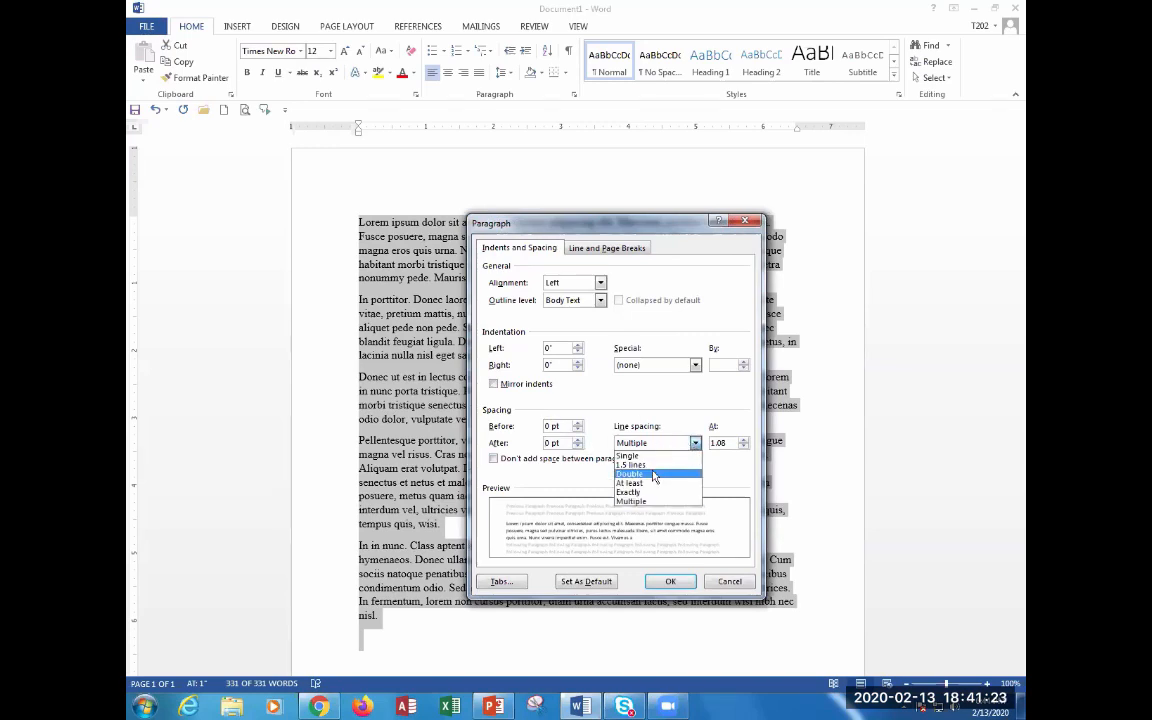
left_click(652, 473)
left_click(668, 582)
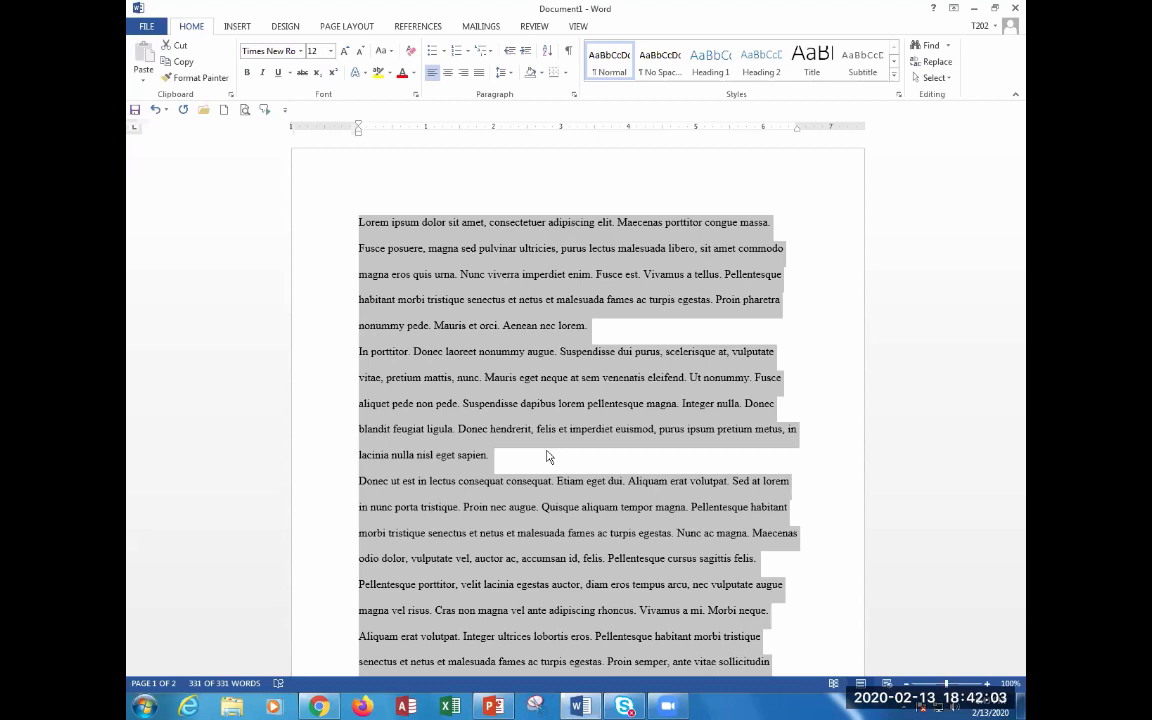
- Undo the spacing and font changes and the placeholder text insertion
key("ctrl+z")
key("ctrl+z")
key("ctrl+z")
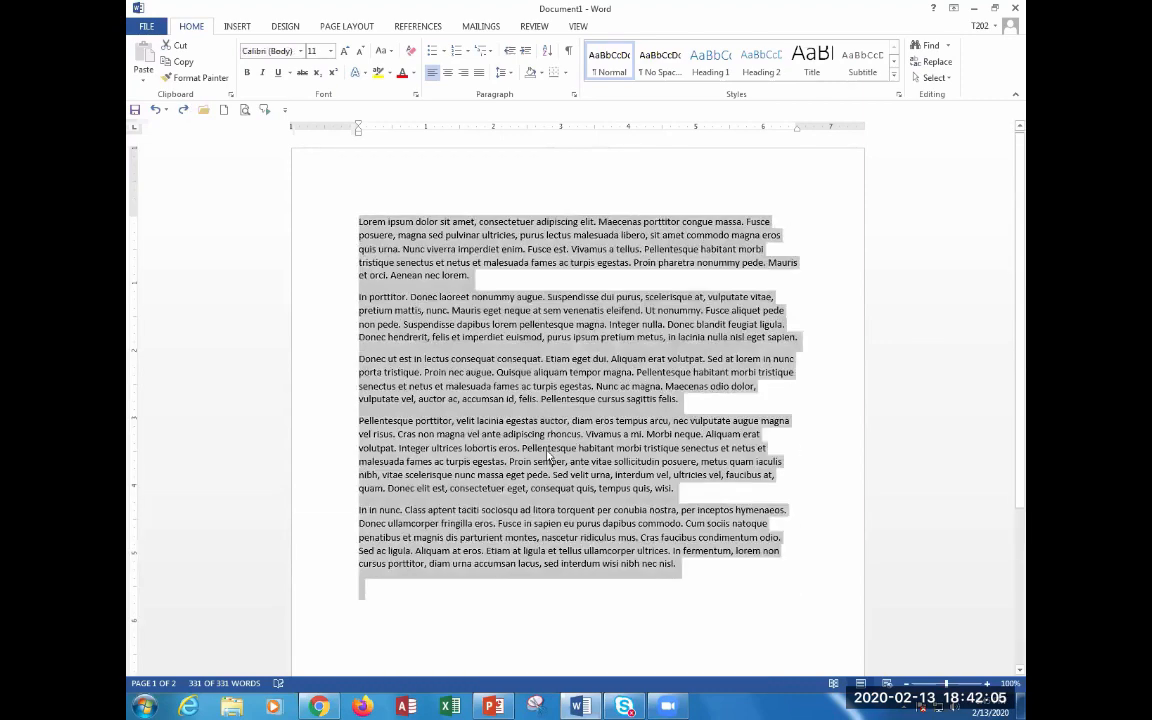
key("ctrl+z")
key("ctrl+z")
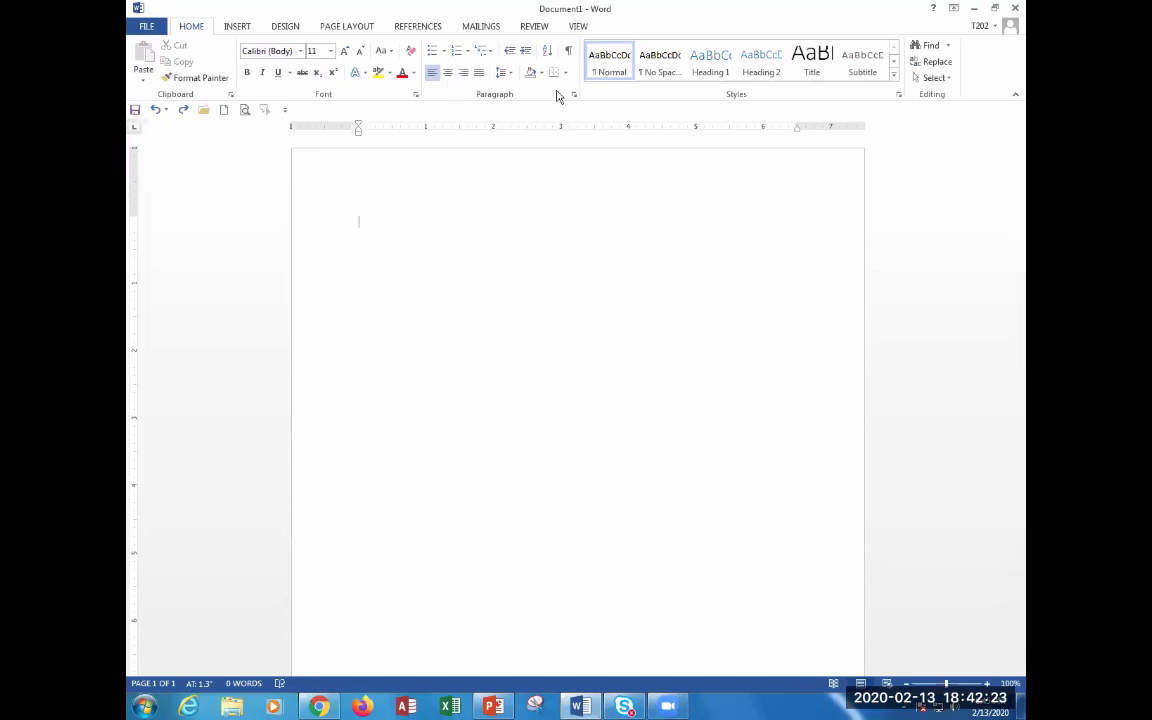
- Examine the Normal style and the other built-in styles in the expanded style gallery, and close it
left_click(620, 75)
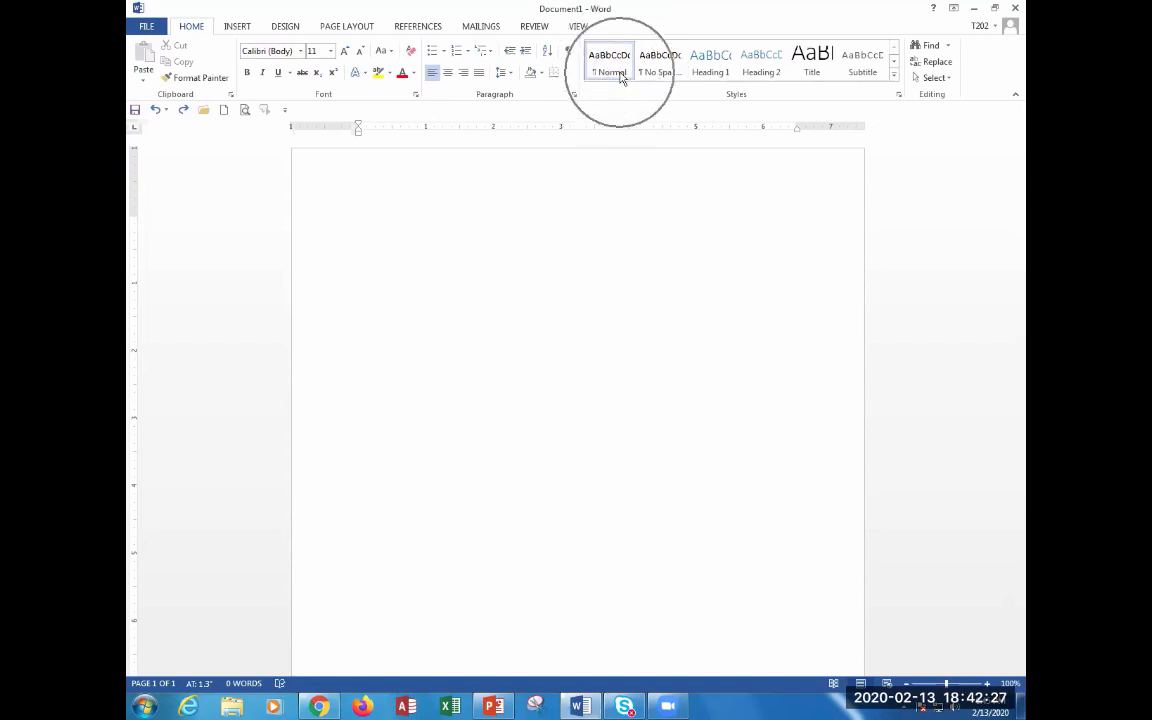
left_click(620, 75)
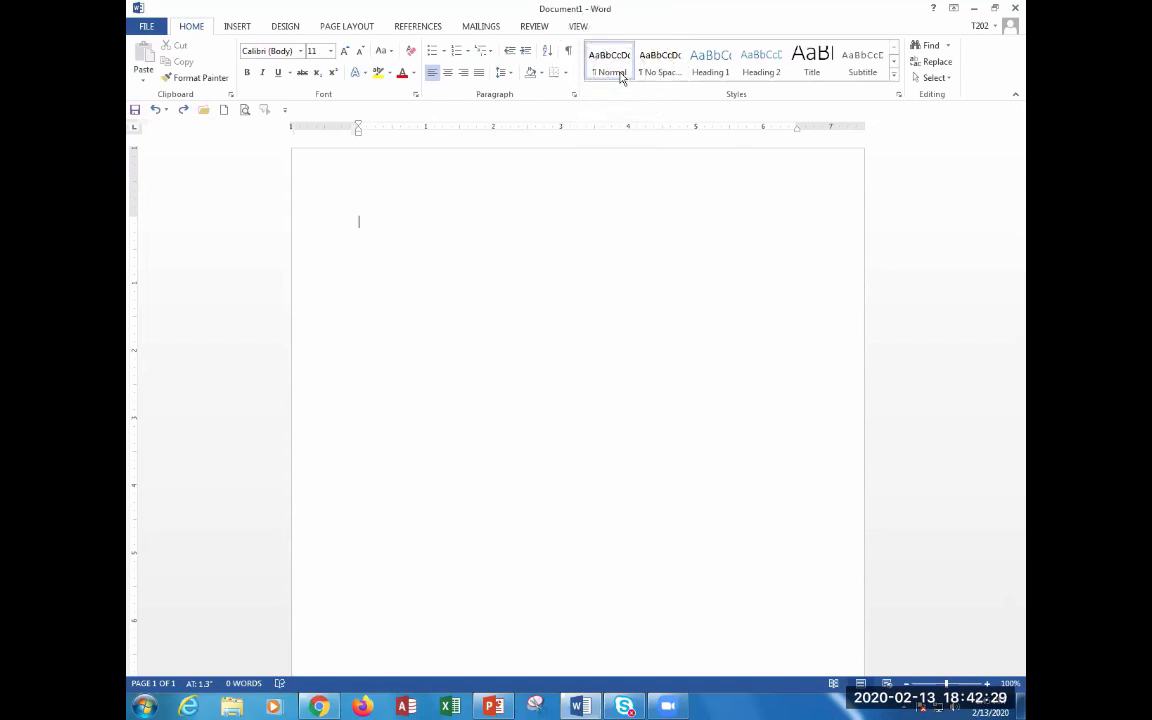
left_click(624, 95)
key("ctrl")
key("ctrl")
key("ctrl")
key("ctrl")
key("ctrl")
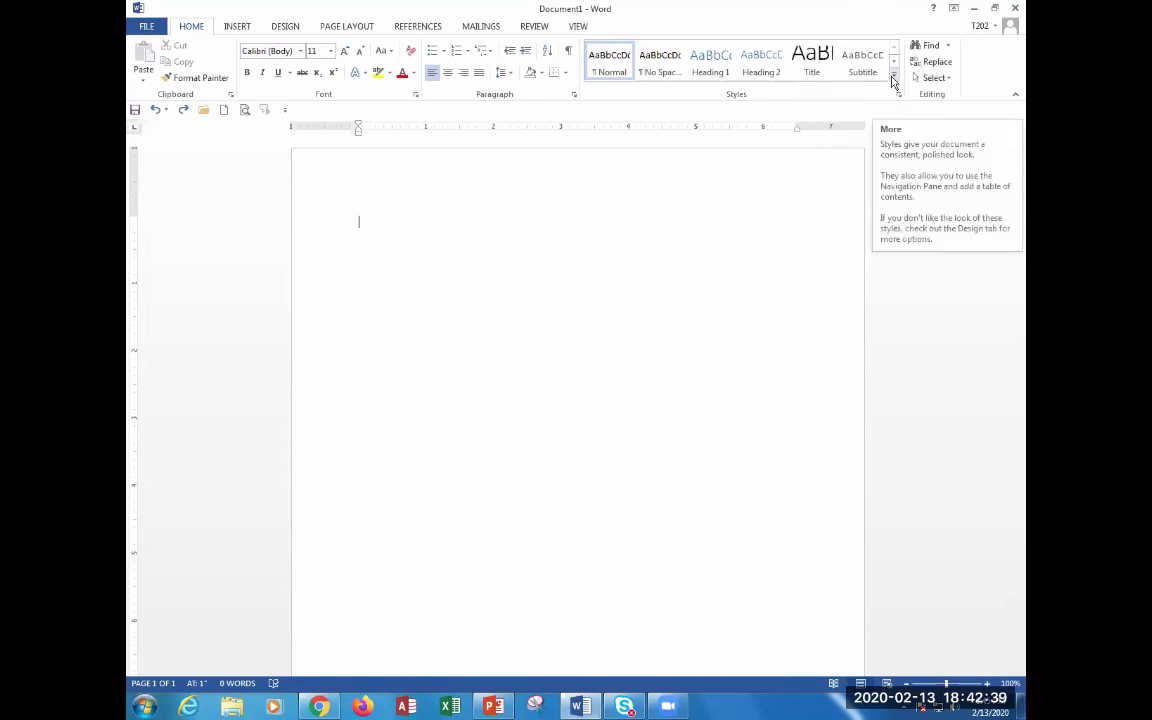
left_click(893, 80)
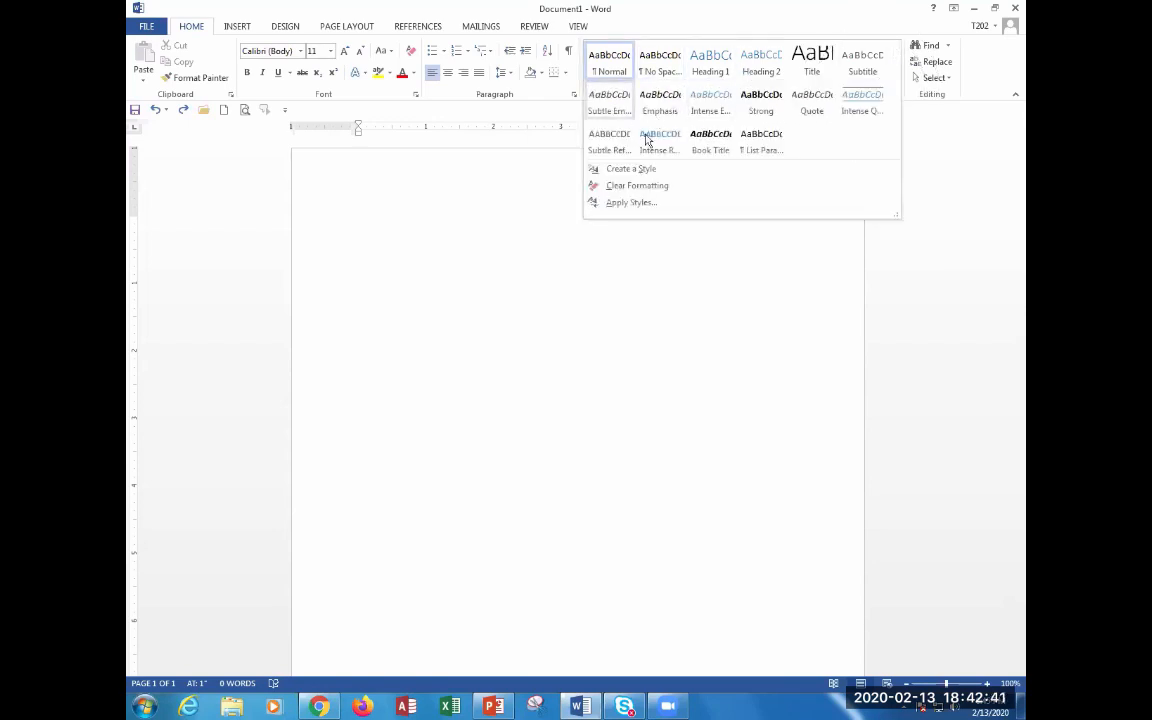
left_click(967, 199)
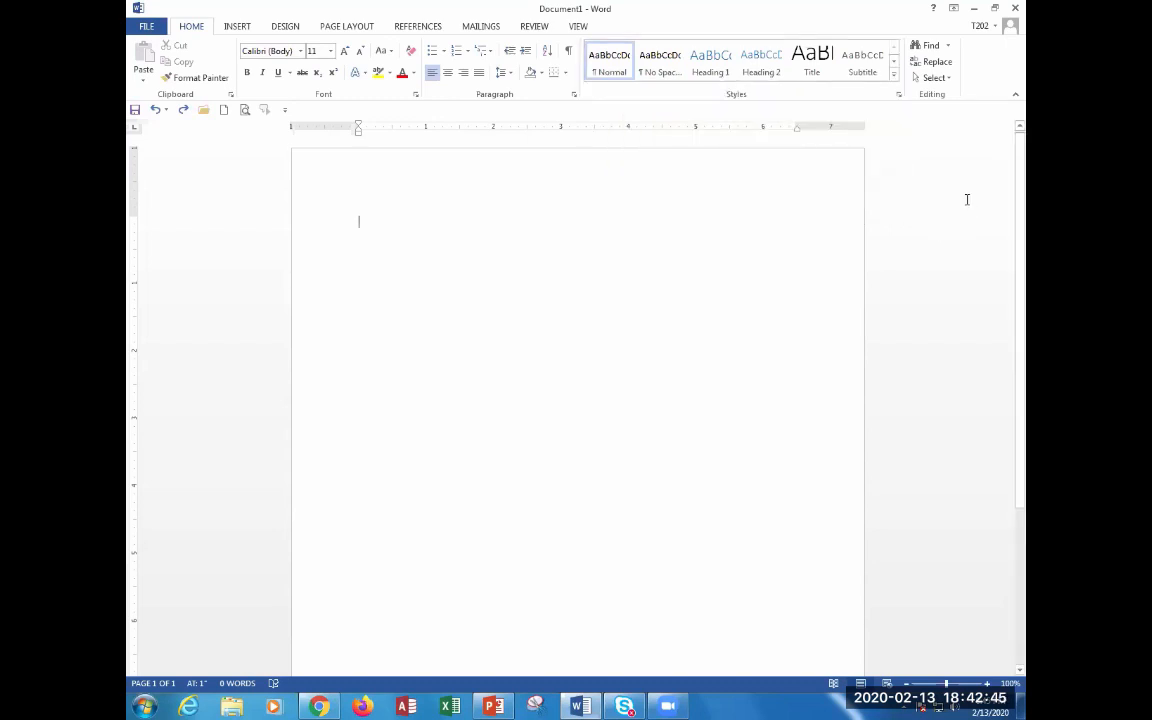
- Modify the Normal style to use Times New Roman at 12 pt
left_click(615, 77)
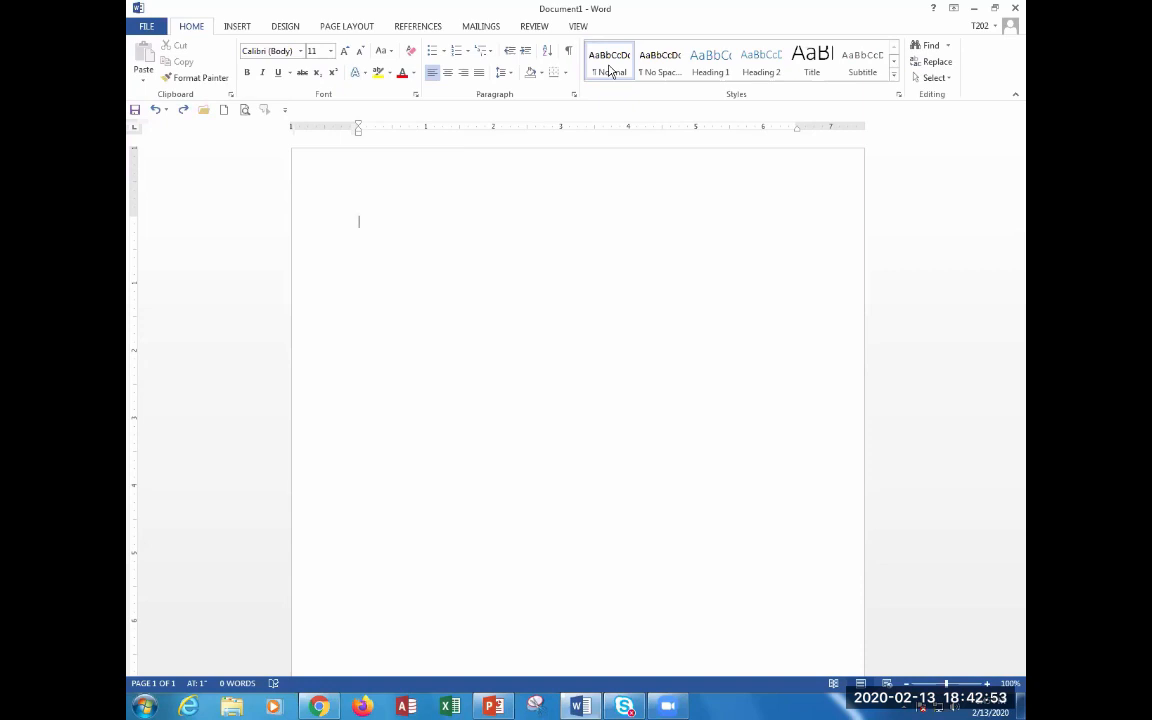
right_click(609, 70)
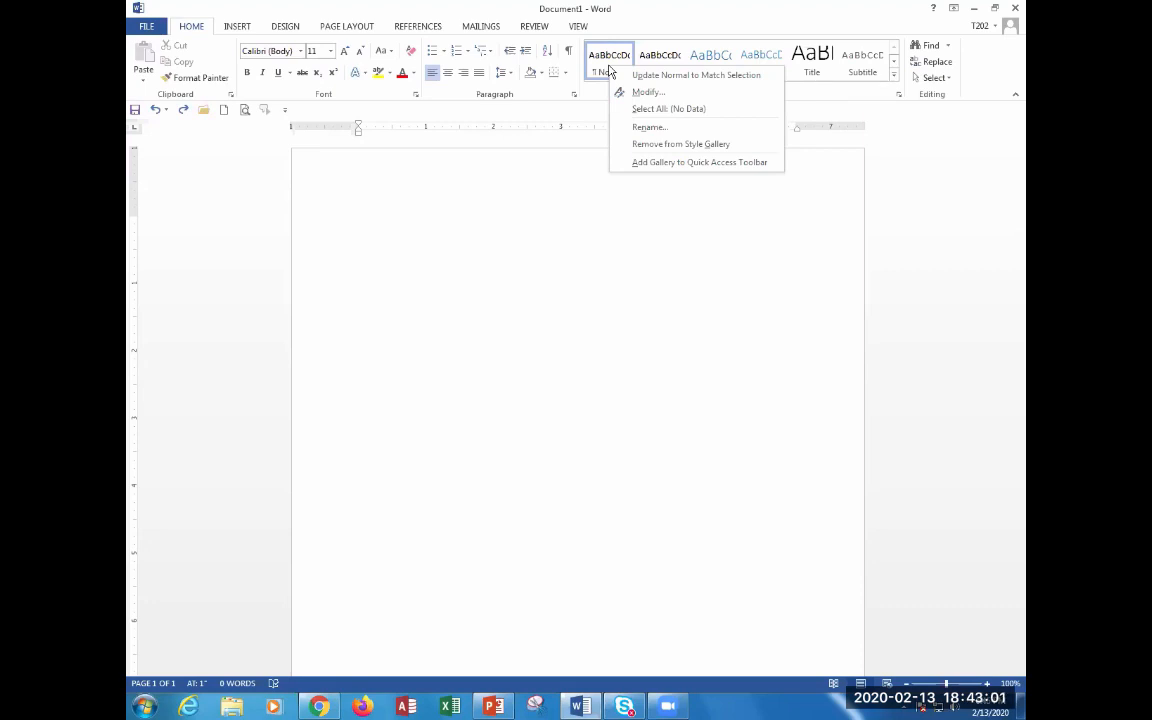
left_click(702, 95)
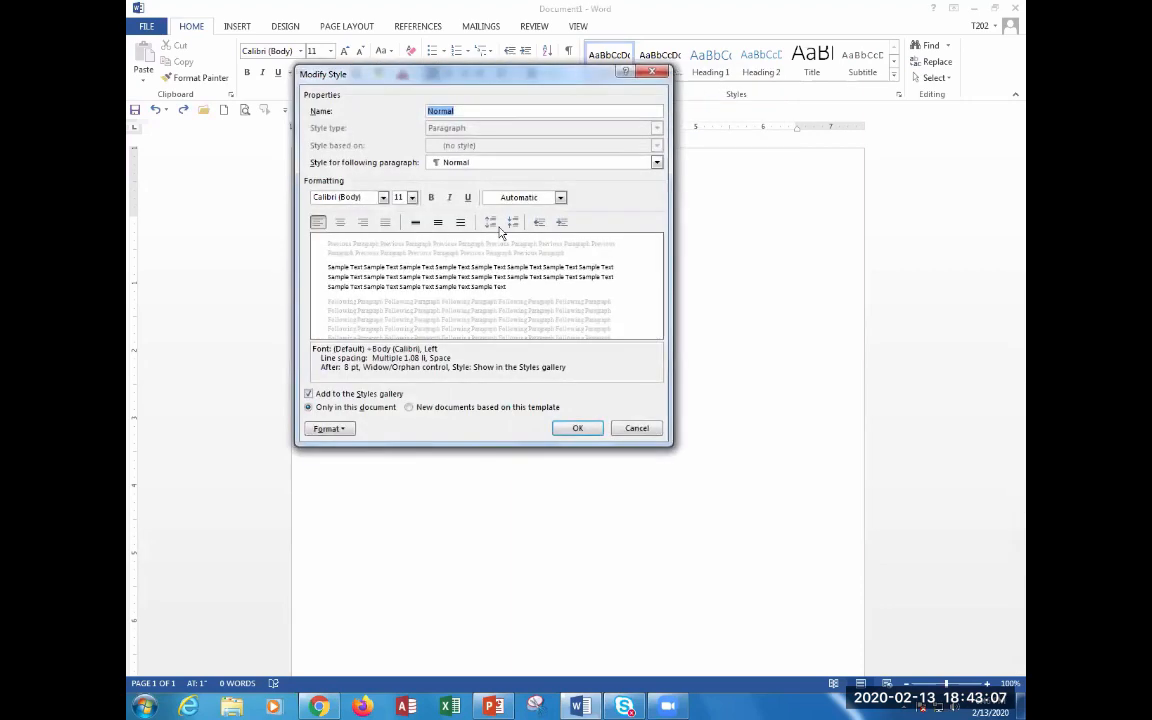
left_click(383, 197)
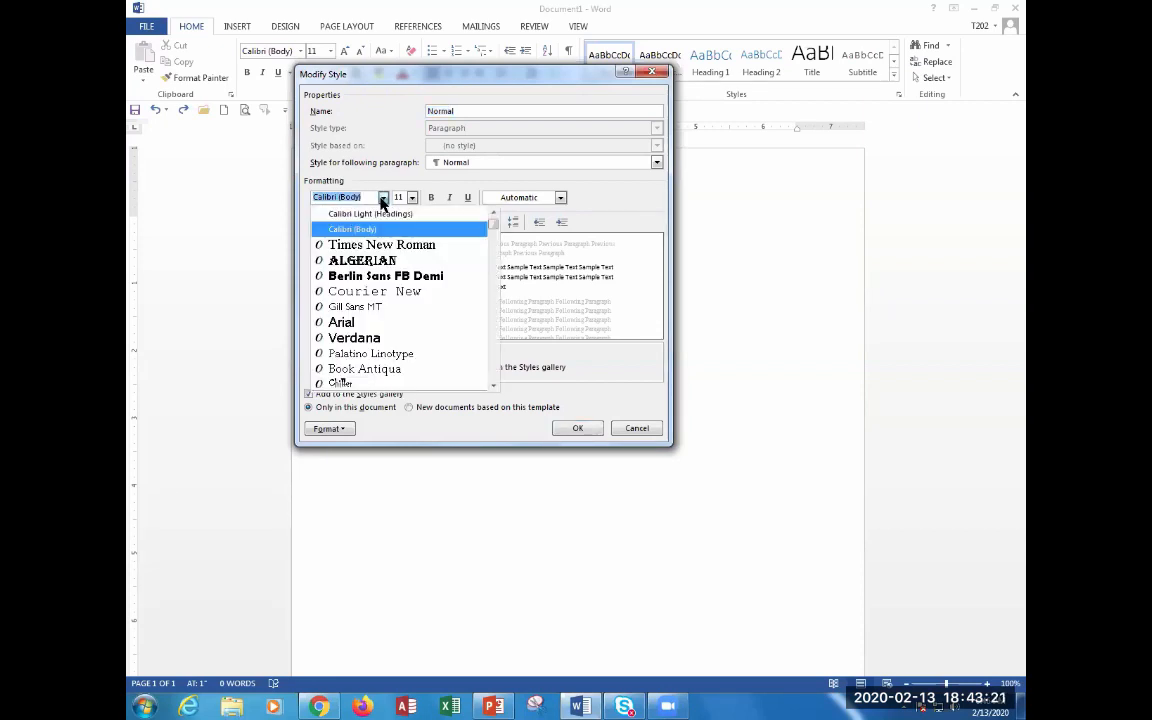
left_click(382, 252)
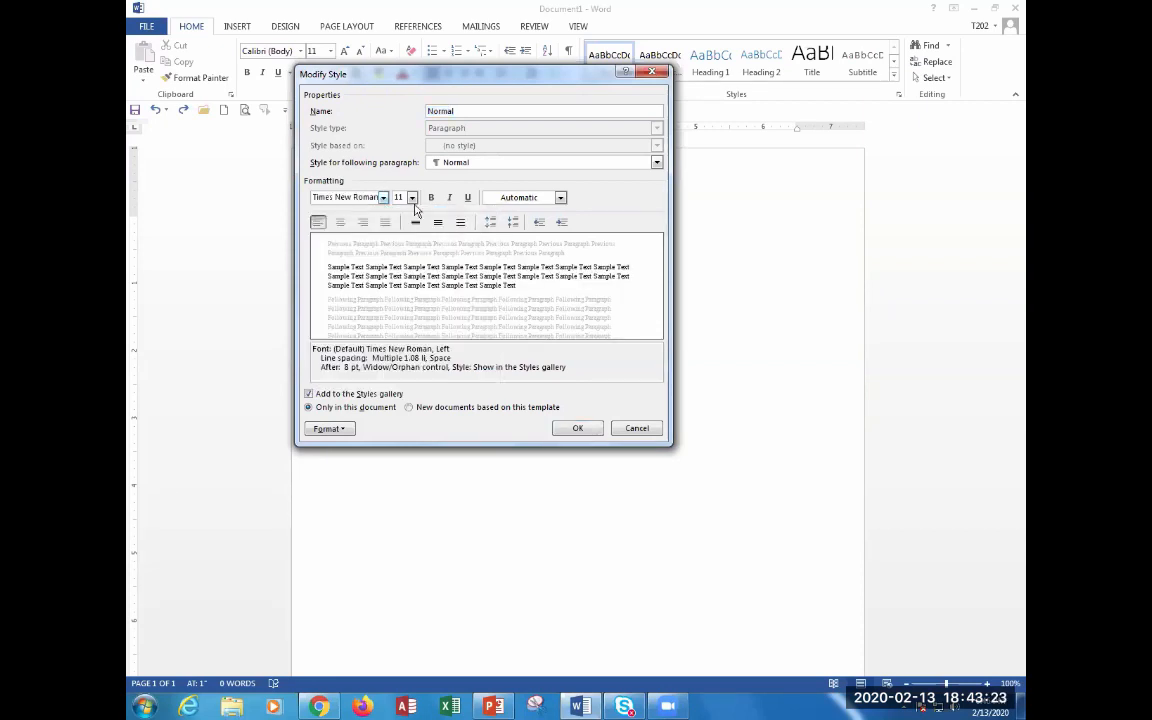
left_click(412, 199)
left_click(400, 246)
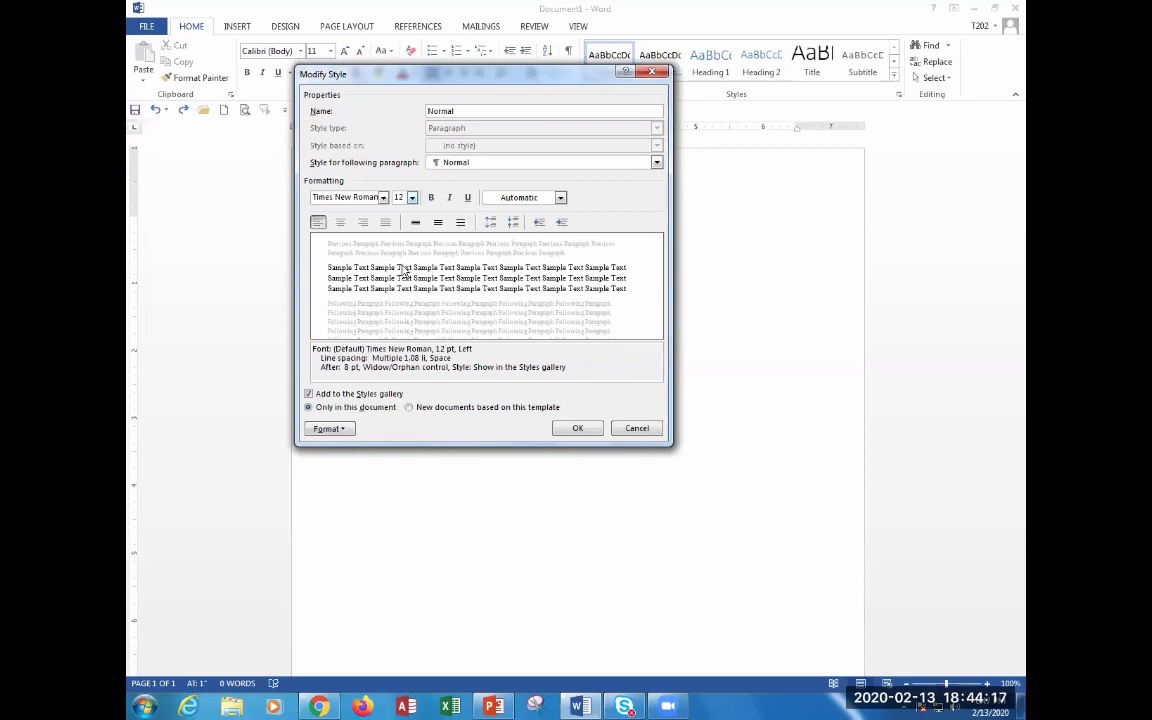
key("ctrl")
key("ctrl")
key("ctrl")
key("ctrl")
key("ctrl")
key("ctrl")
key("ctrl")
key("ctrl")
key("ctrl")
key("ctrl")
key("ctrl")
key("ctrl")
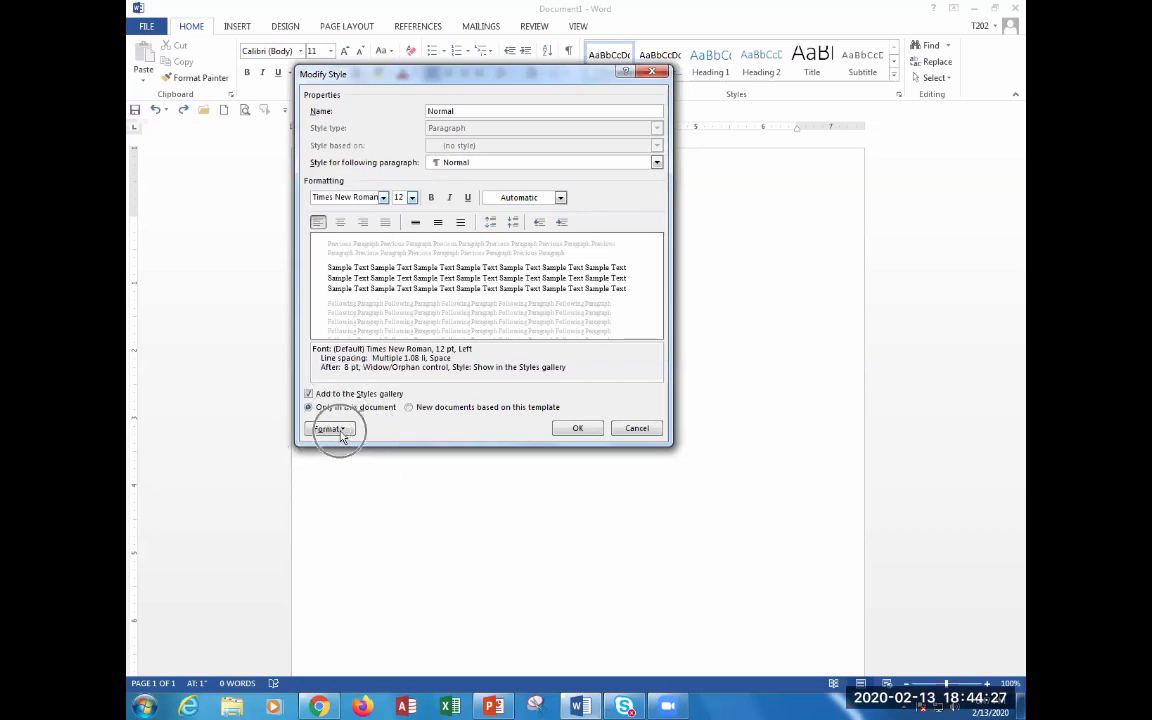
- Set the Normal style's paragraph spacing after to 0 pt and its line spacing to Double, and apply the style changes
left_click(341, 433)
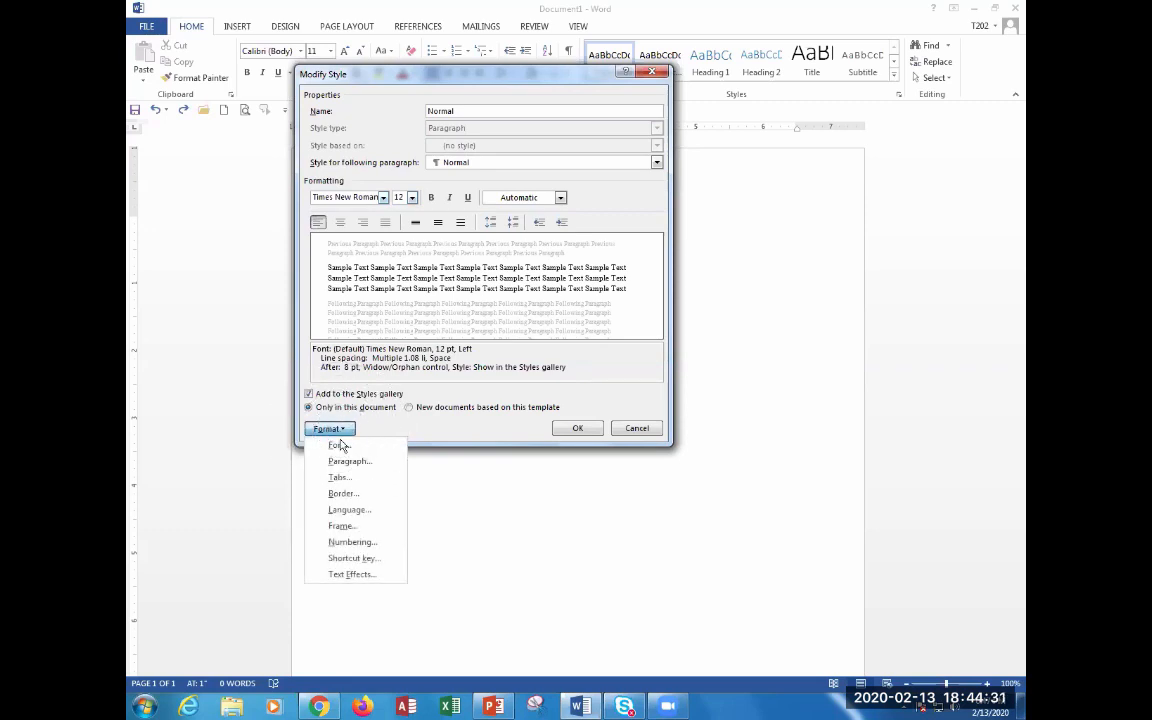
key("ctrl")
key("ctrl")
key("ctrl")
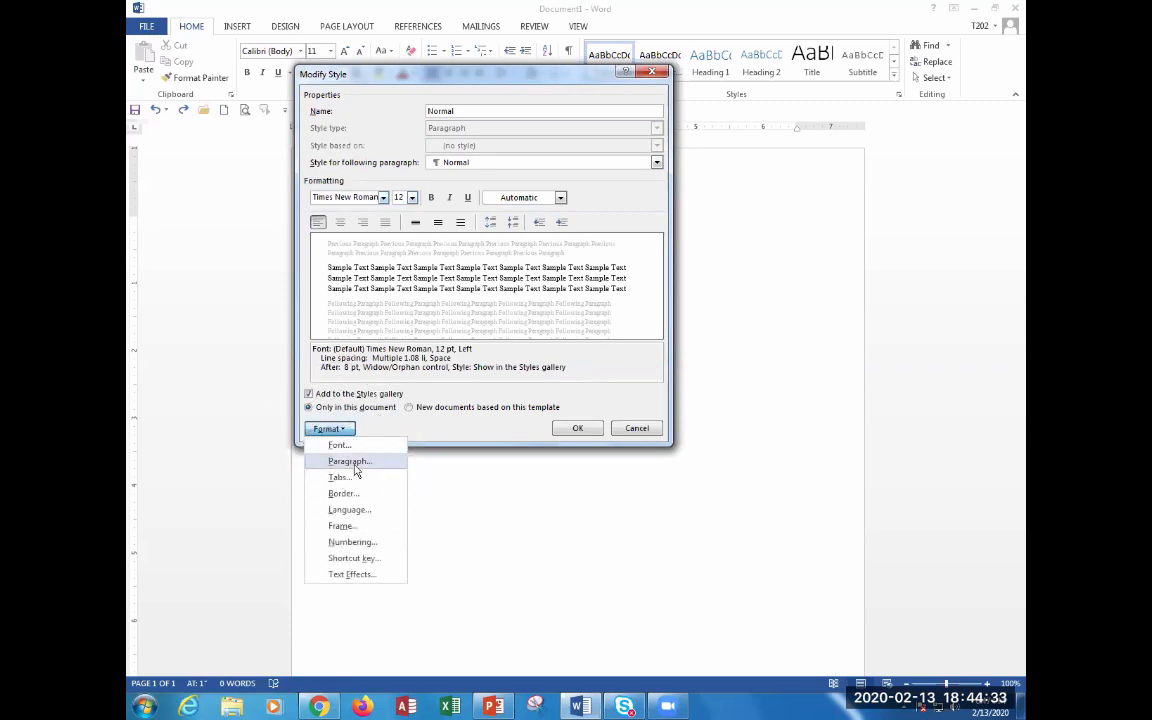
key("ctrl")
left_click(352, 463)
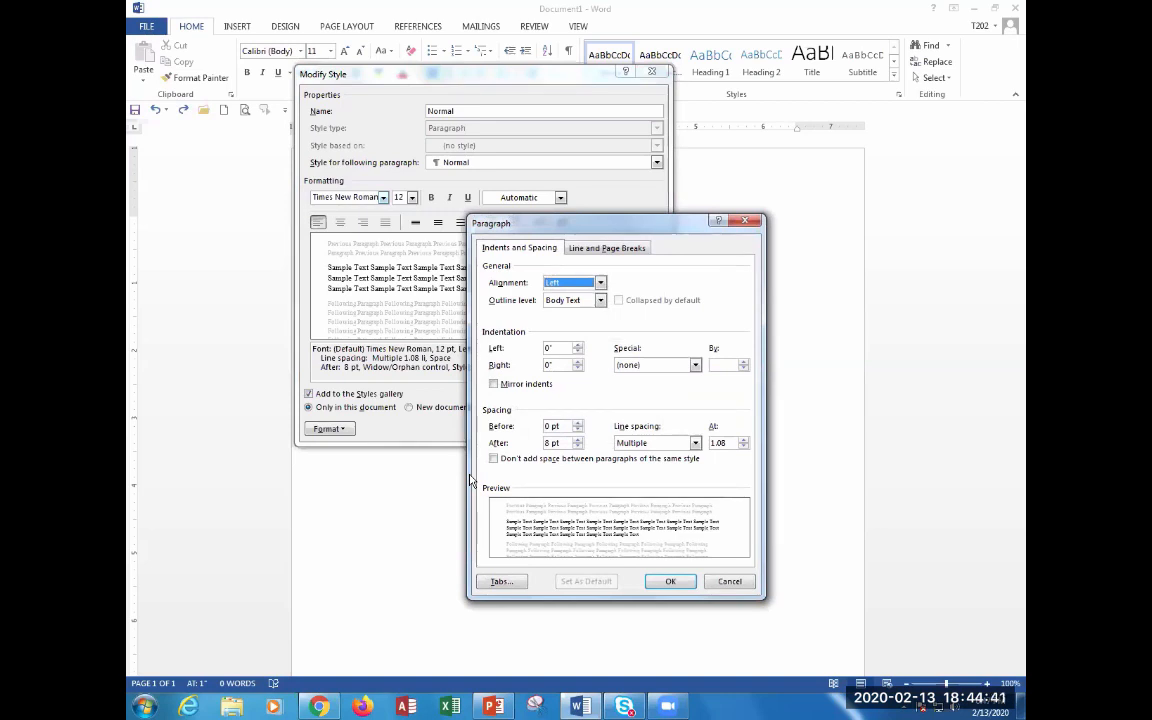
left_click(577, 446)
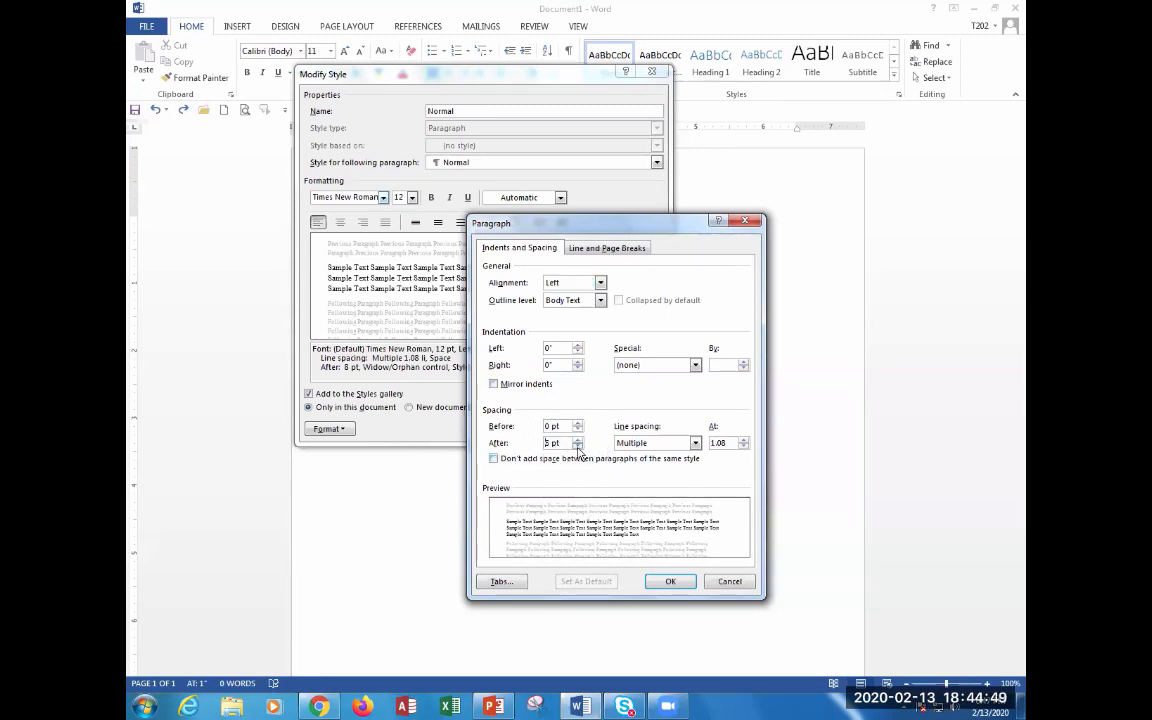
left_click(577, 447)
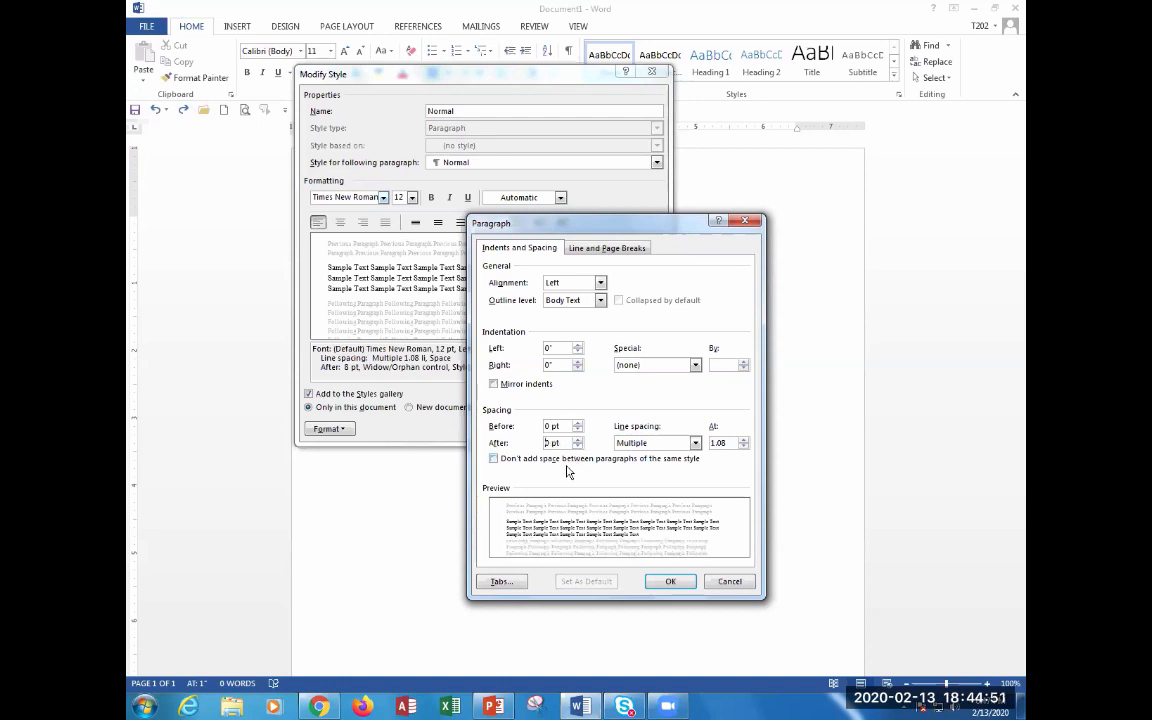
left_click(695, 444)
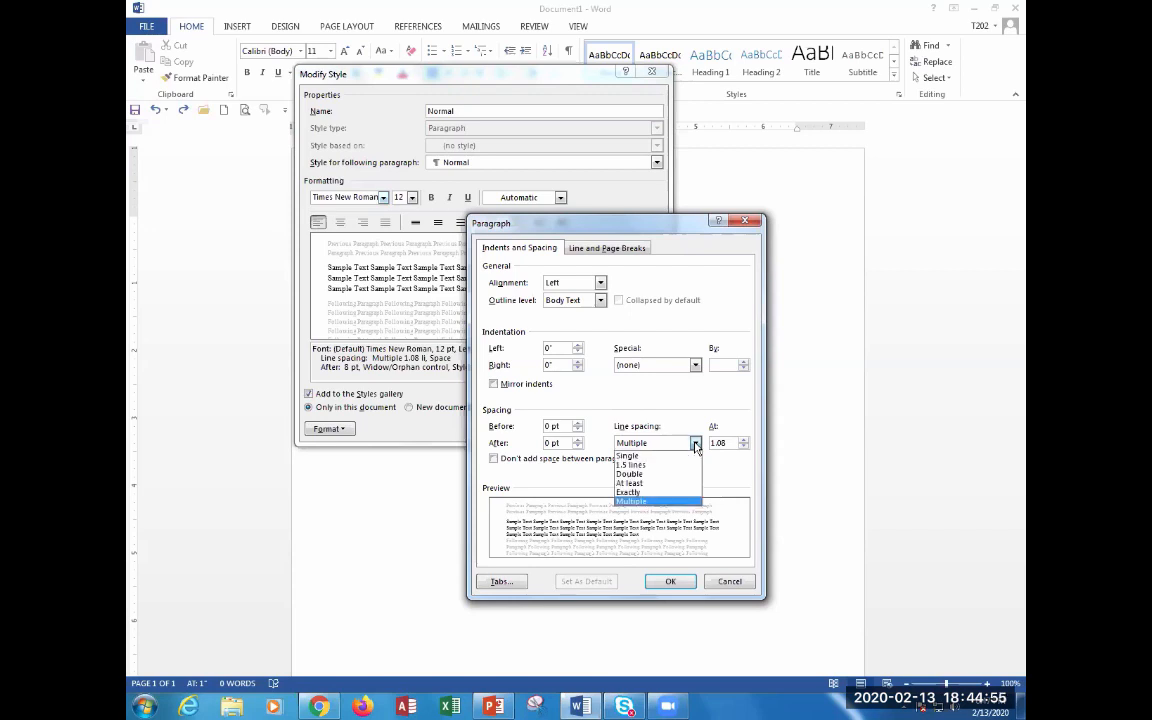
left_click(662, 475)
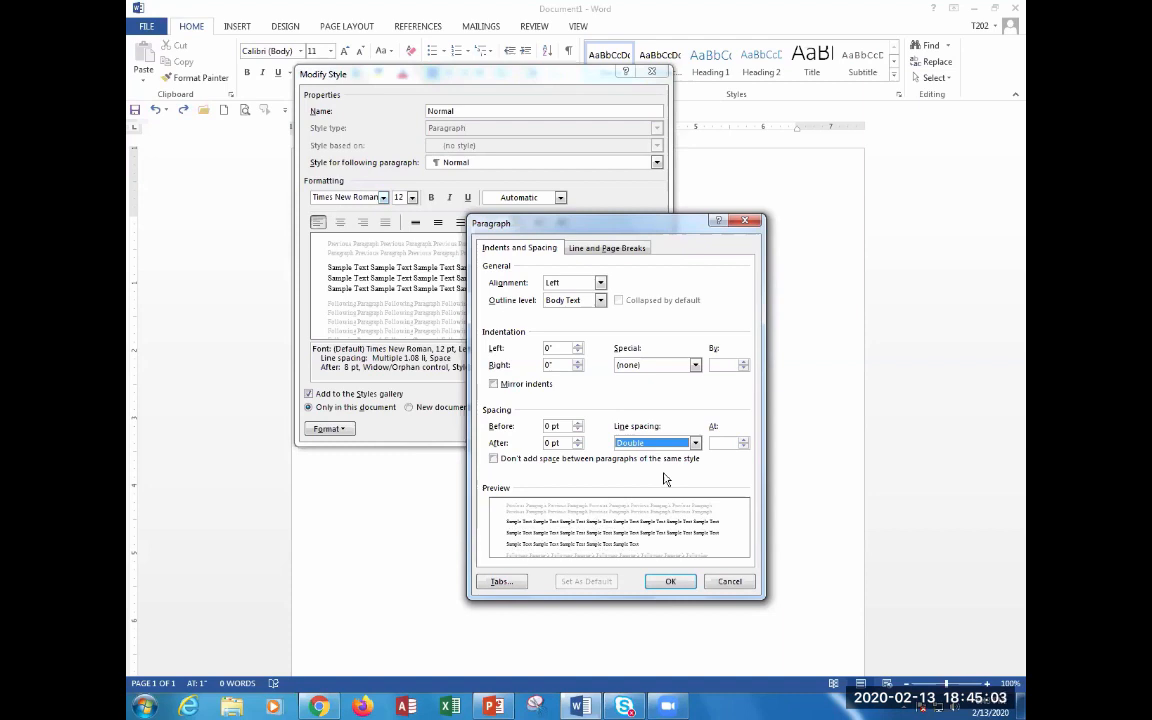
left_click(671, 582)
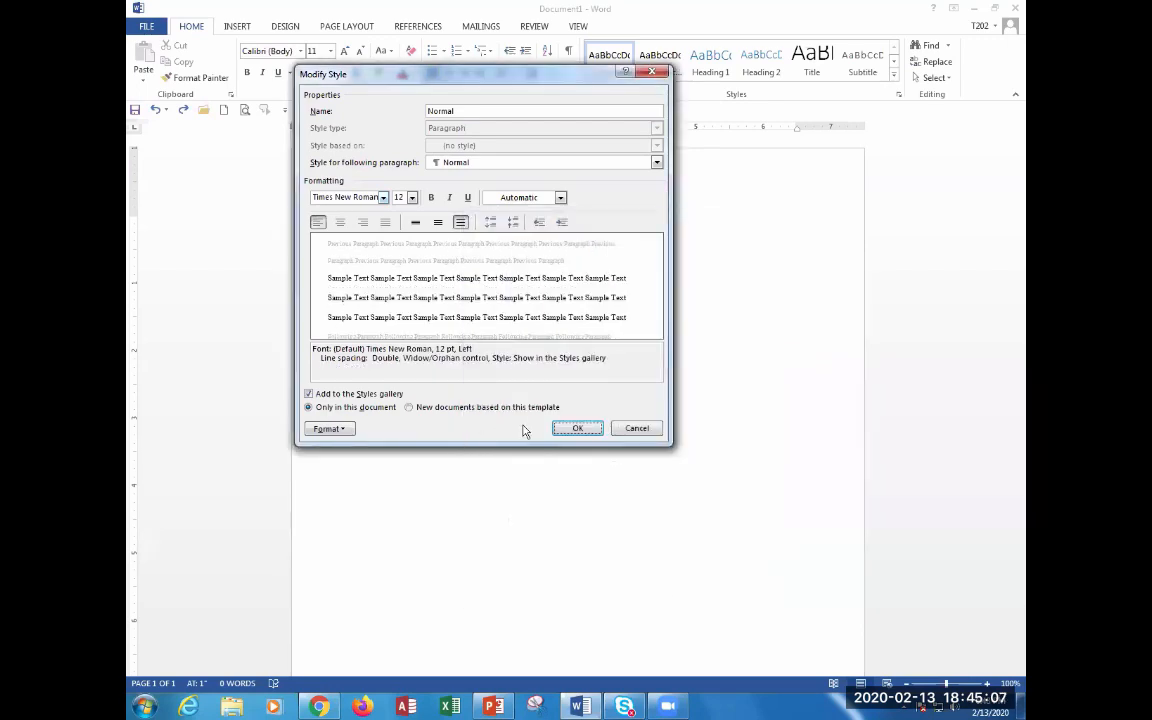
left_click(575, 430)
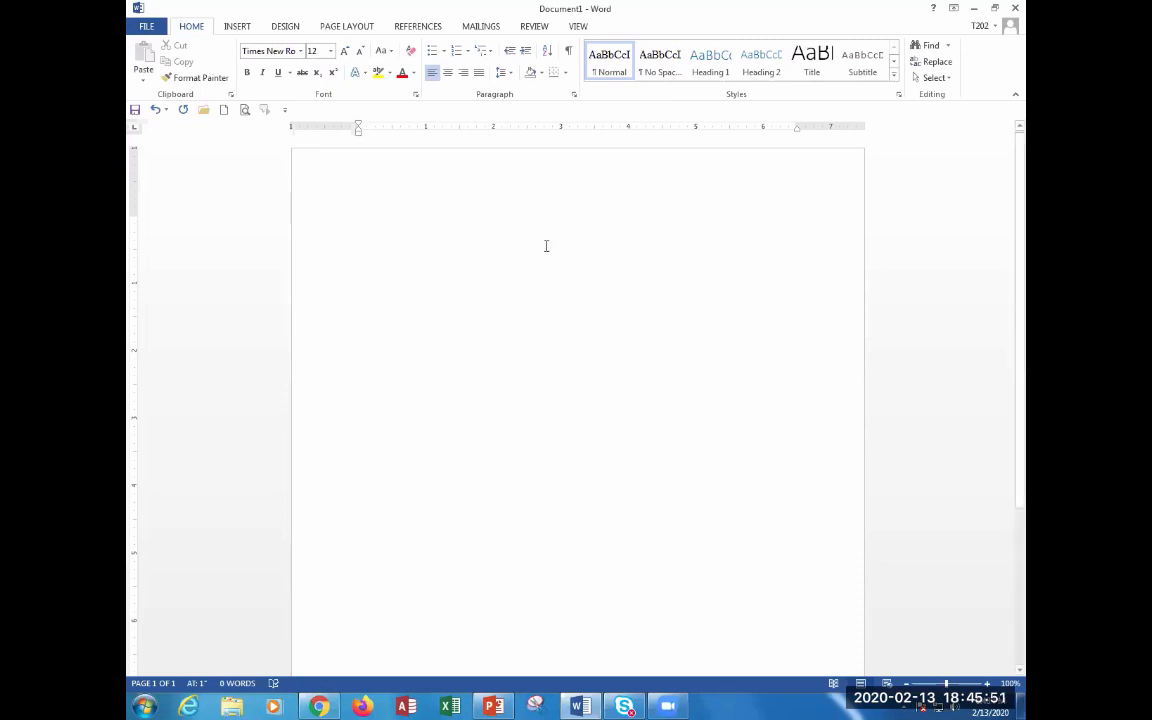
- Review the paragraph settings, the full styles list and the Normal style's definition, closing each without changes
right_click(595, 67)
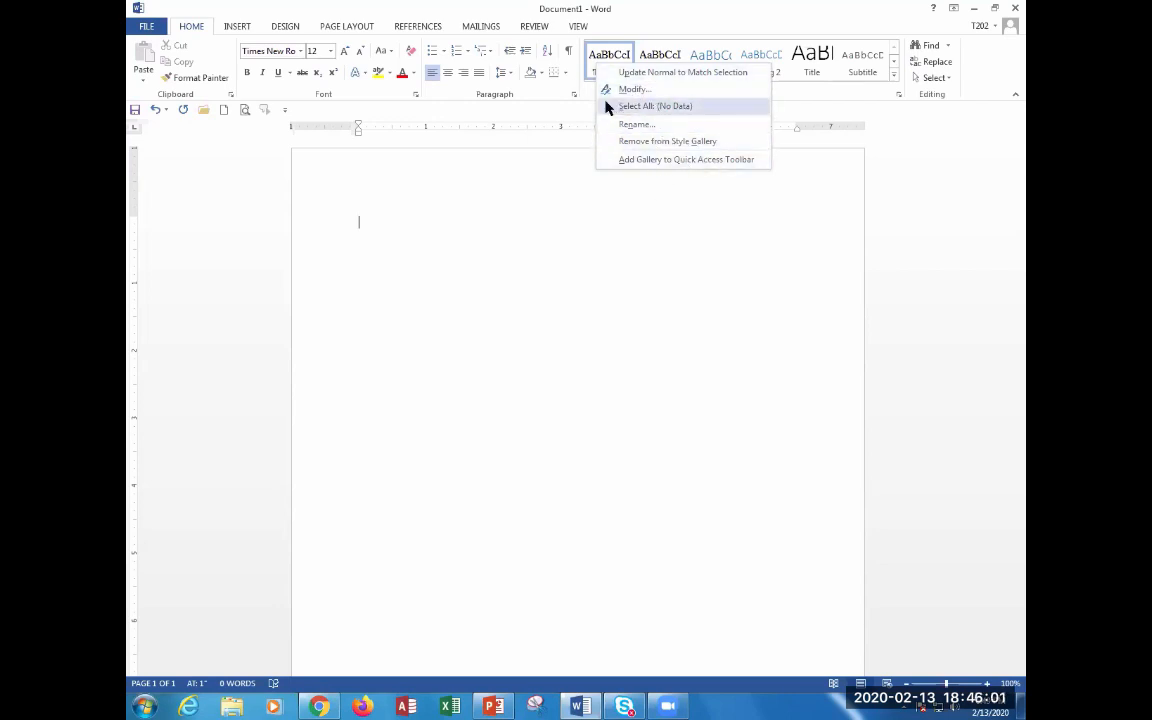
left_click(574, 94)
left_click(745, 220)
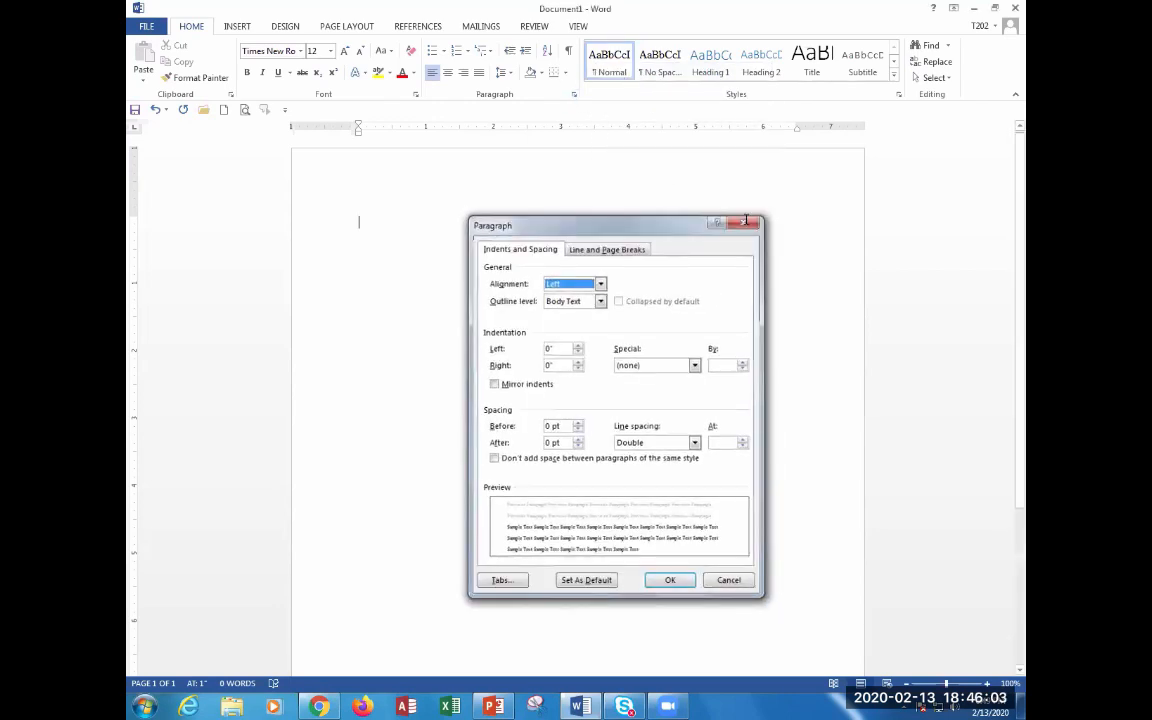
left_click(898, 94)
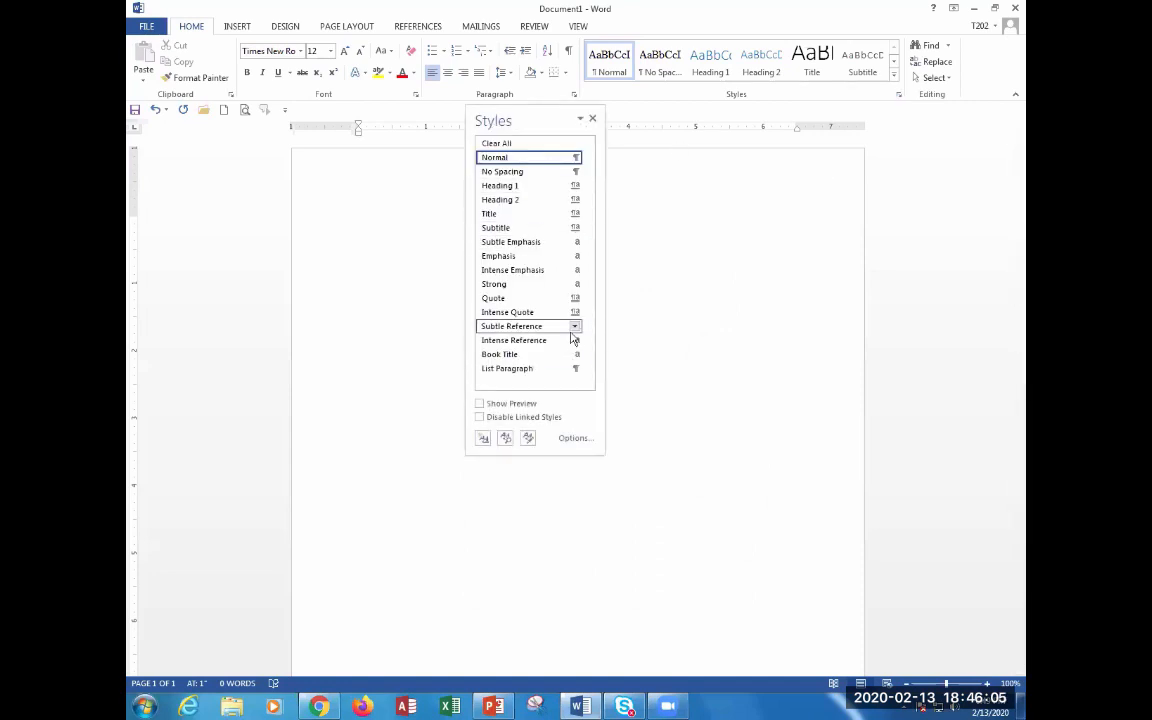
left_click(592, 119)
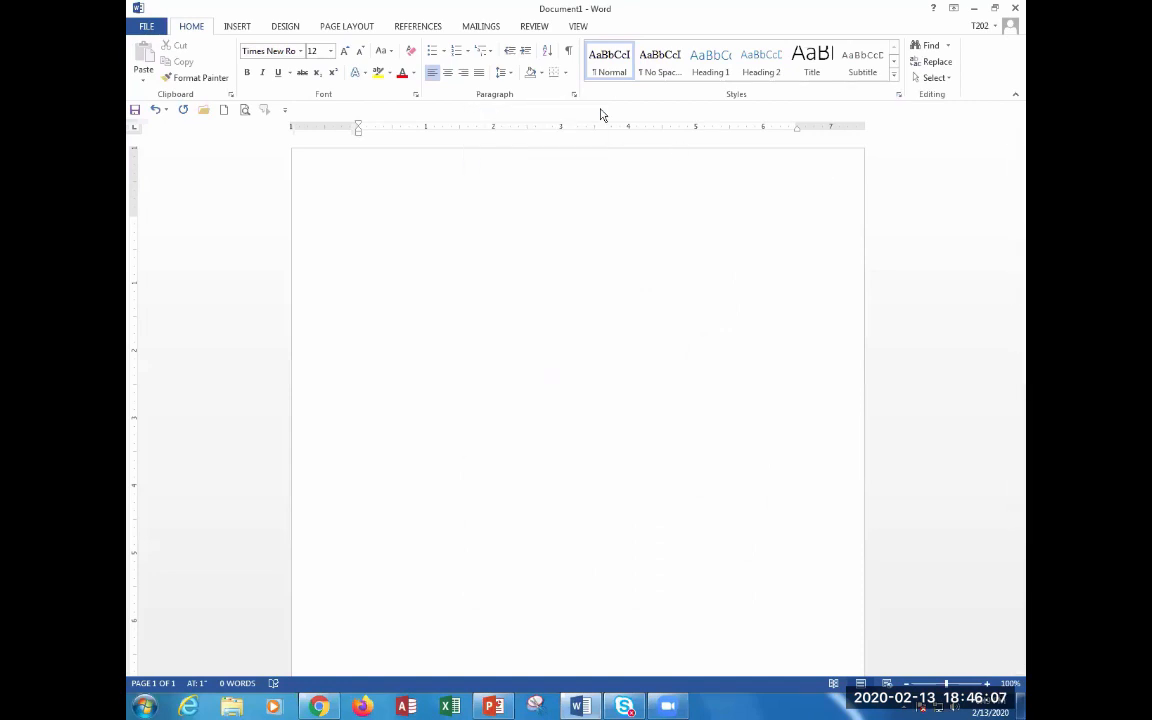
right_click(610, 70)
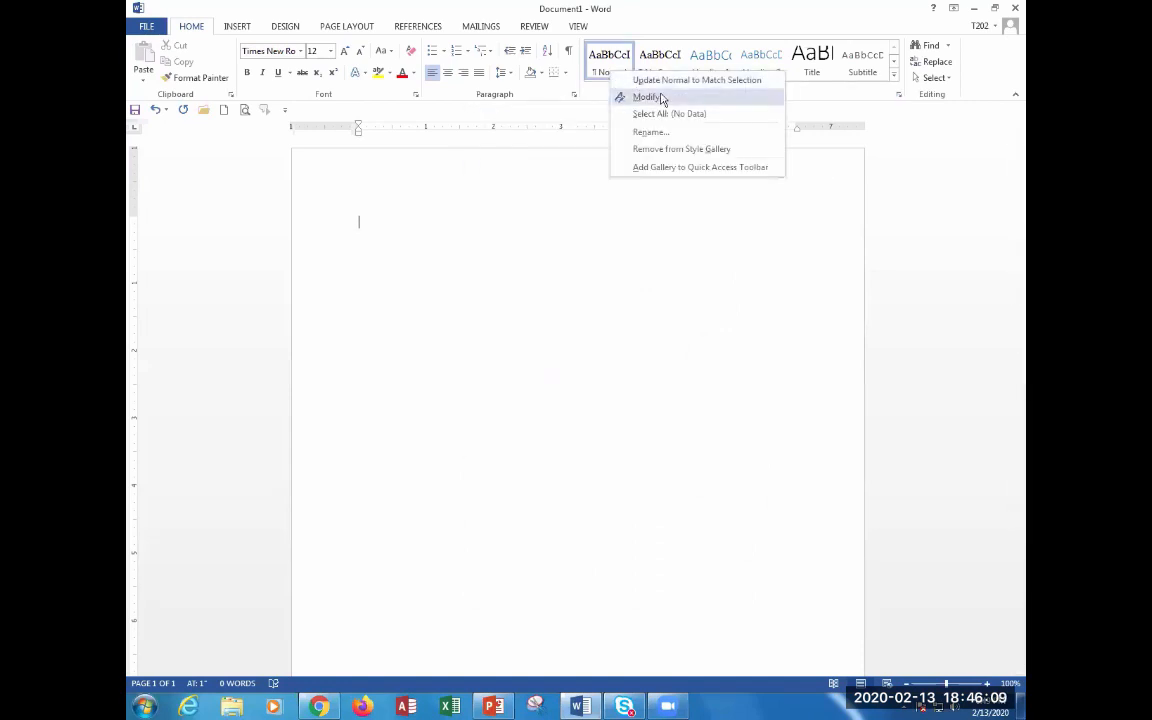
left_click(645, 97)
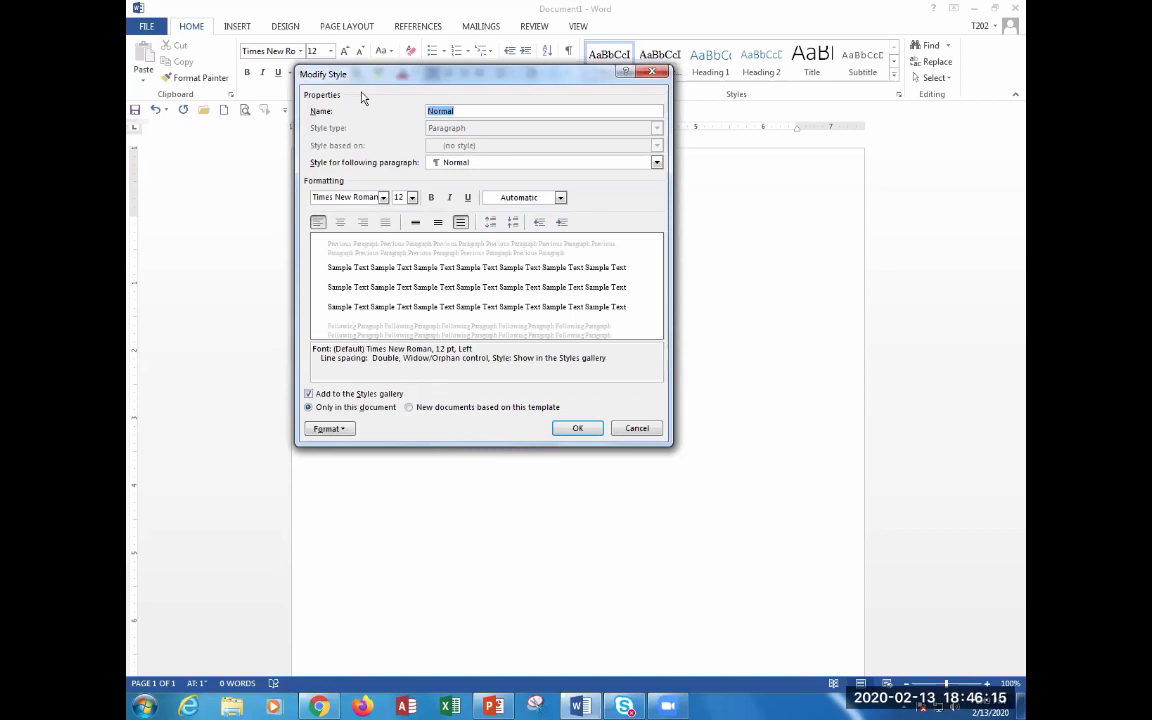
left_click(630, 428)
- Try the Normal style's "New documents based on this template" option, switch back to "Only in this document", and cancel the style modification
right_click(608, 69)
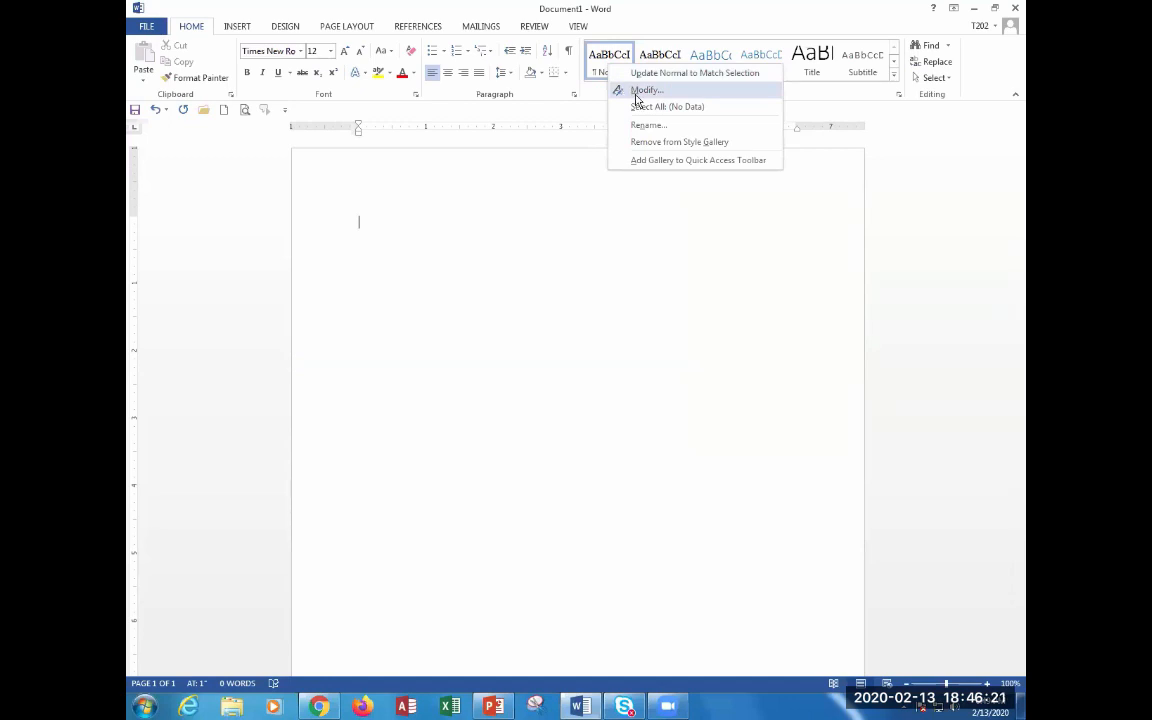
left_click(645, 90)
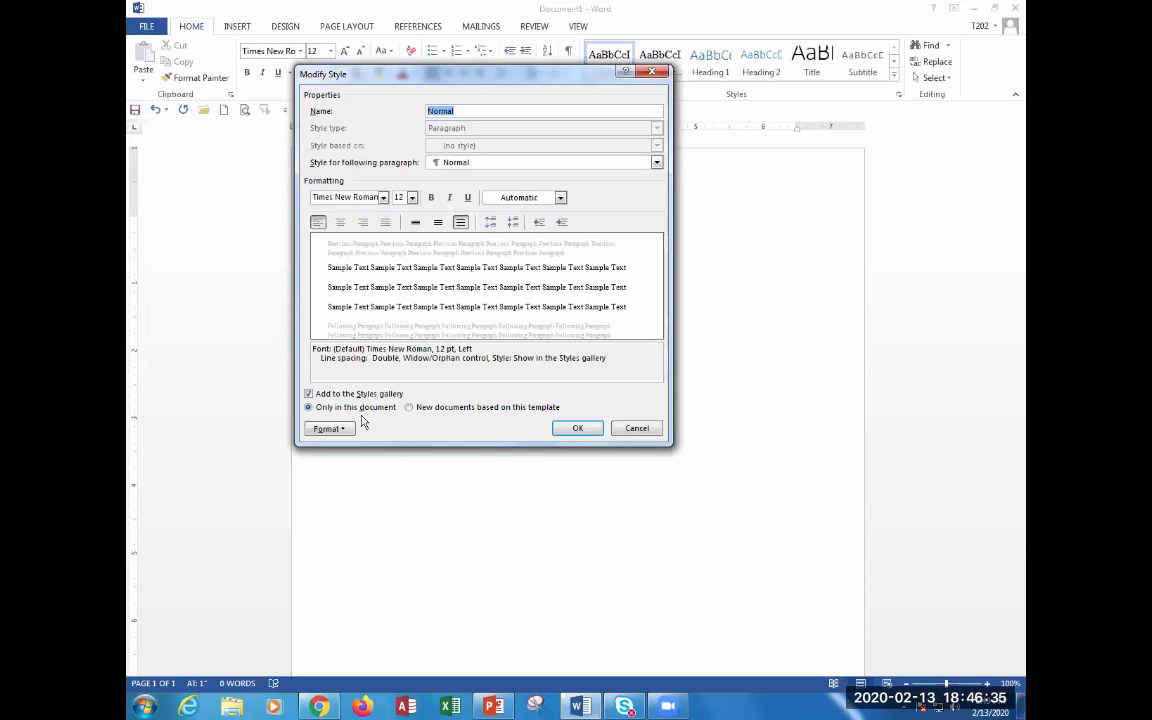
left_click(443, 412)
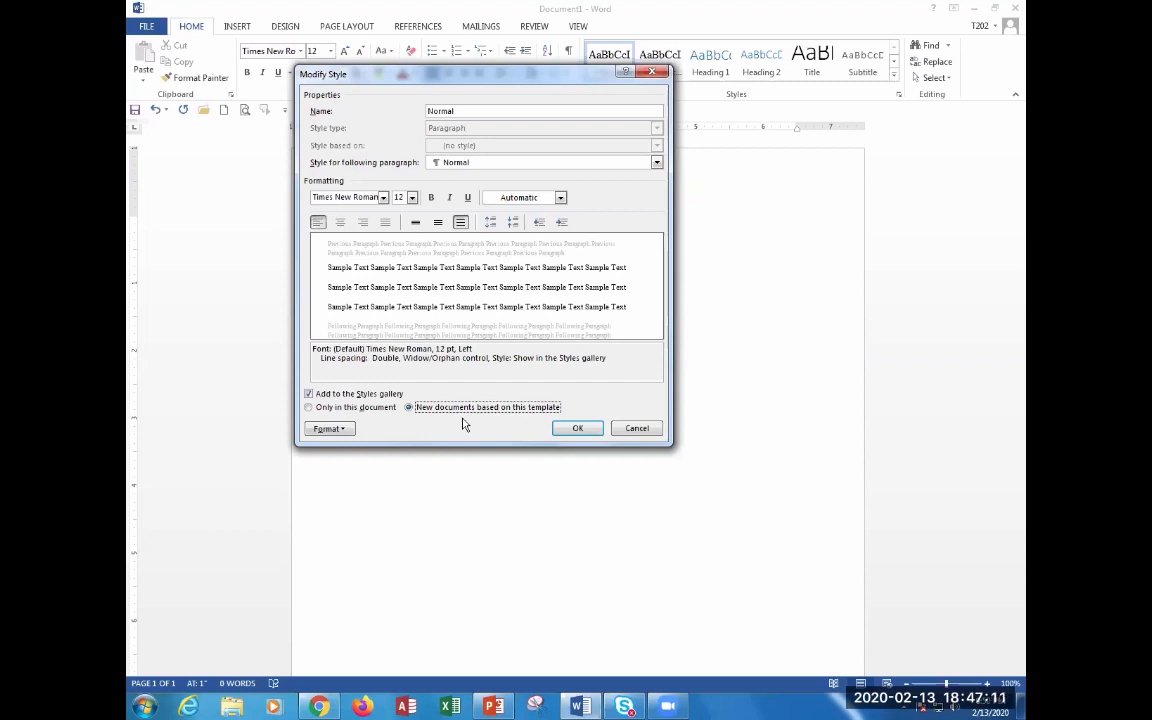
left_click(342, 409)
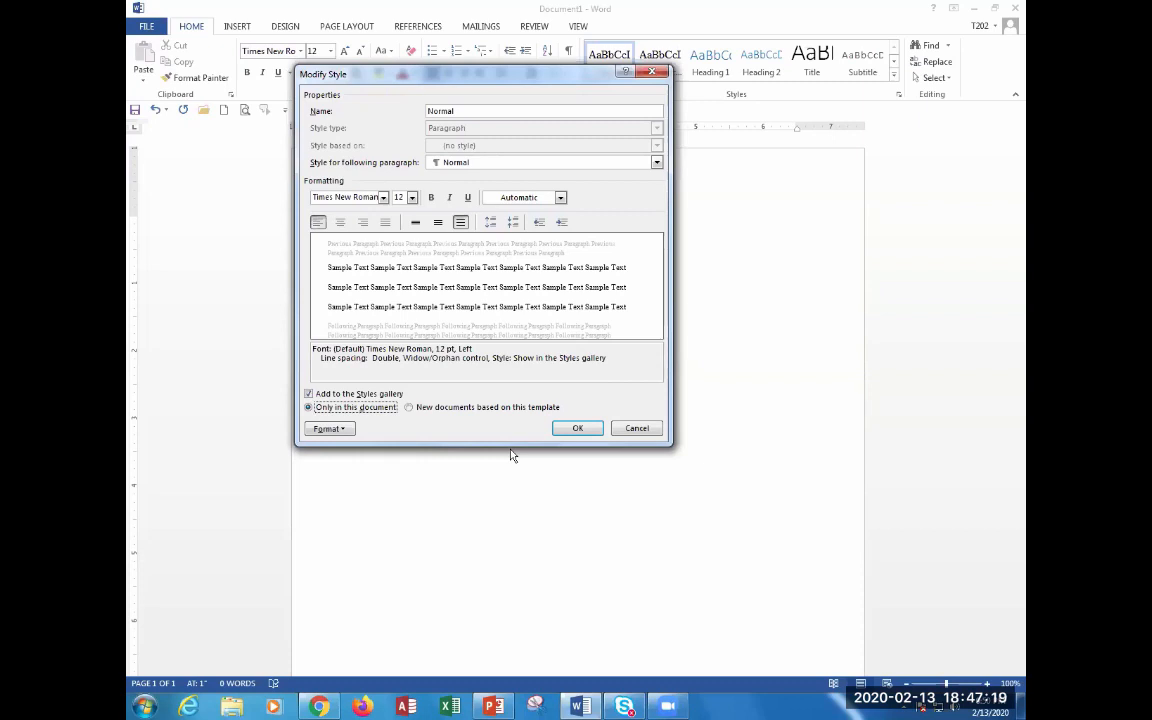
left_click(637, 428)
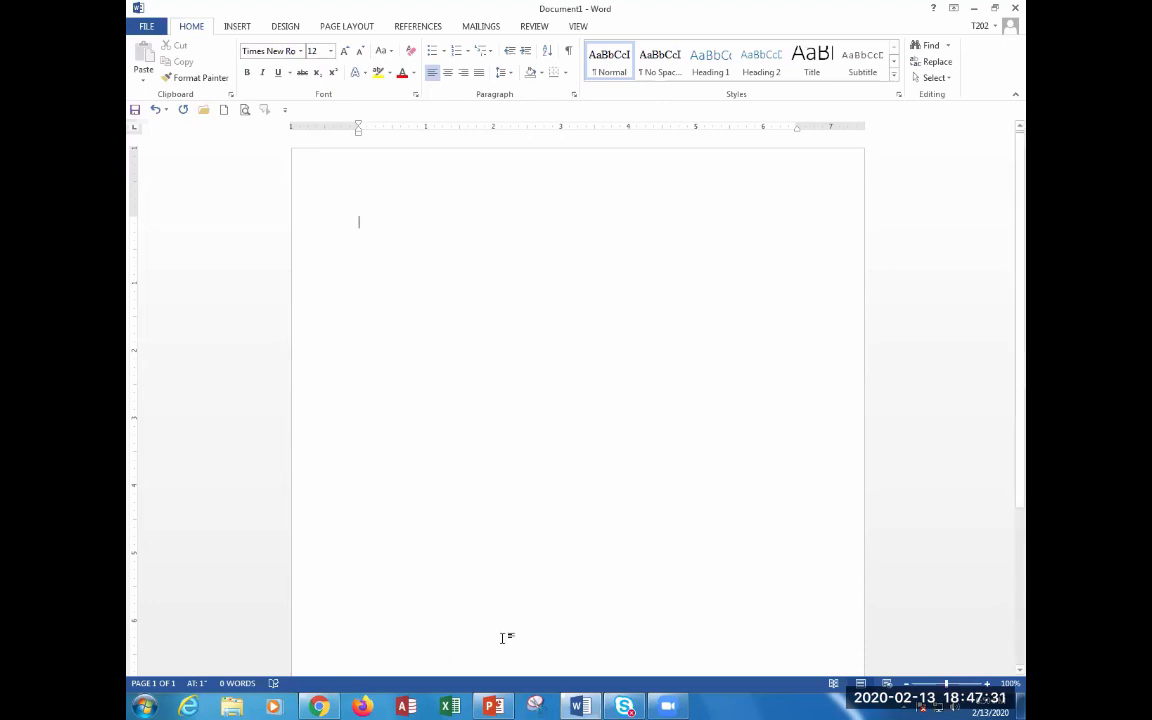
- Switch to Chrome and open the Styles vs. Direct Formatting page from the course's list of pages
left_click(330, 706)
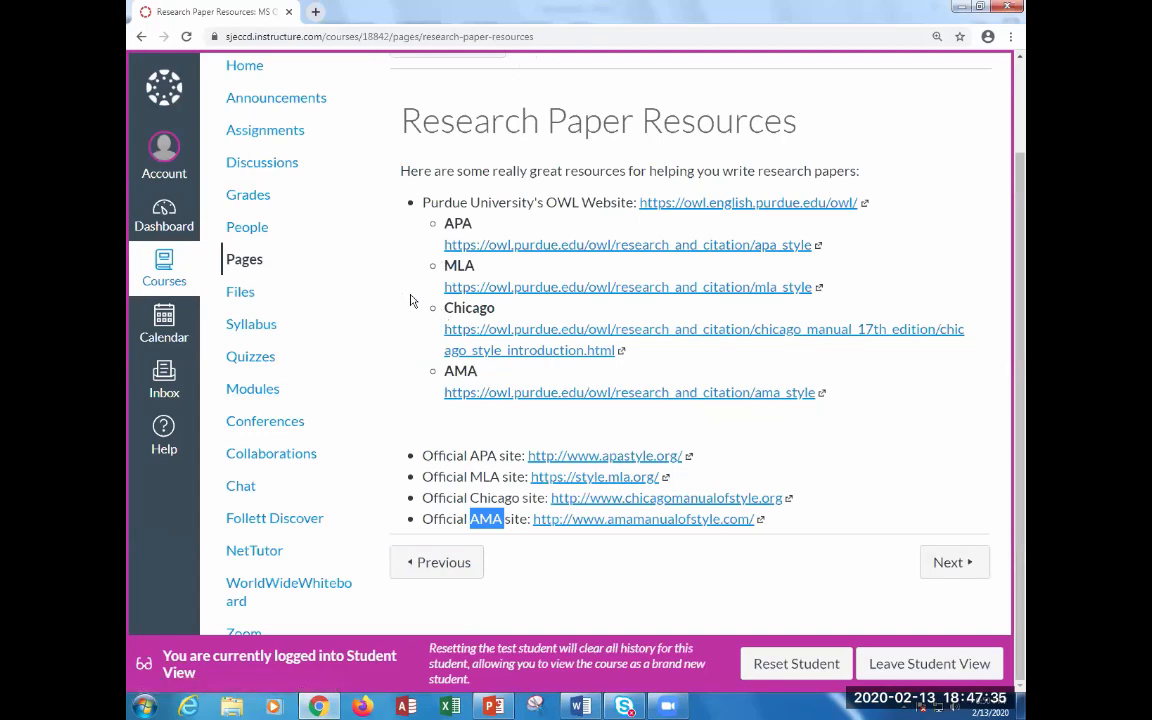
left_click(238, 258)
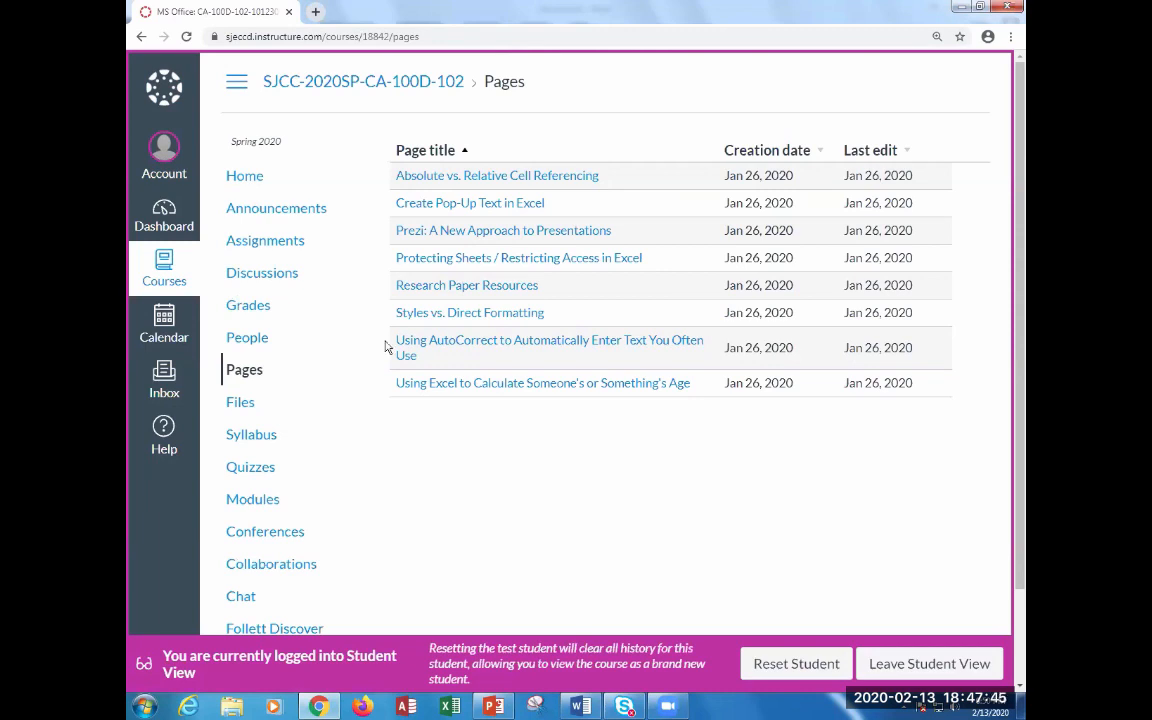
left_click(452, 318)
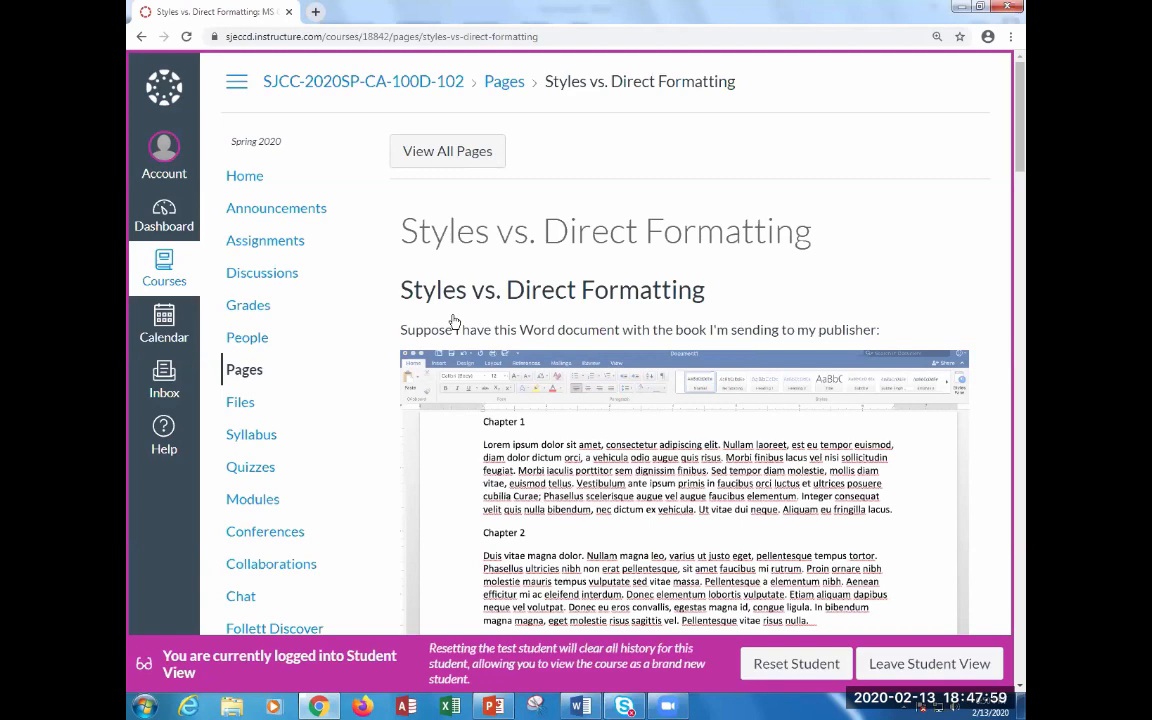
- Examine the Styles vs. Direct Formatting page's explanations and its chapter heading examples
scroll(582, 336, "down", 3)
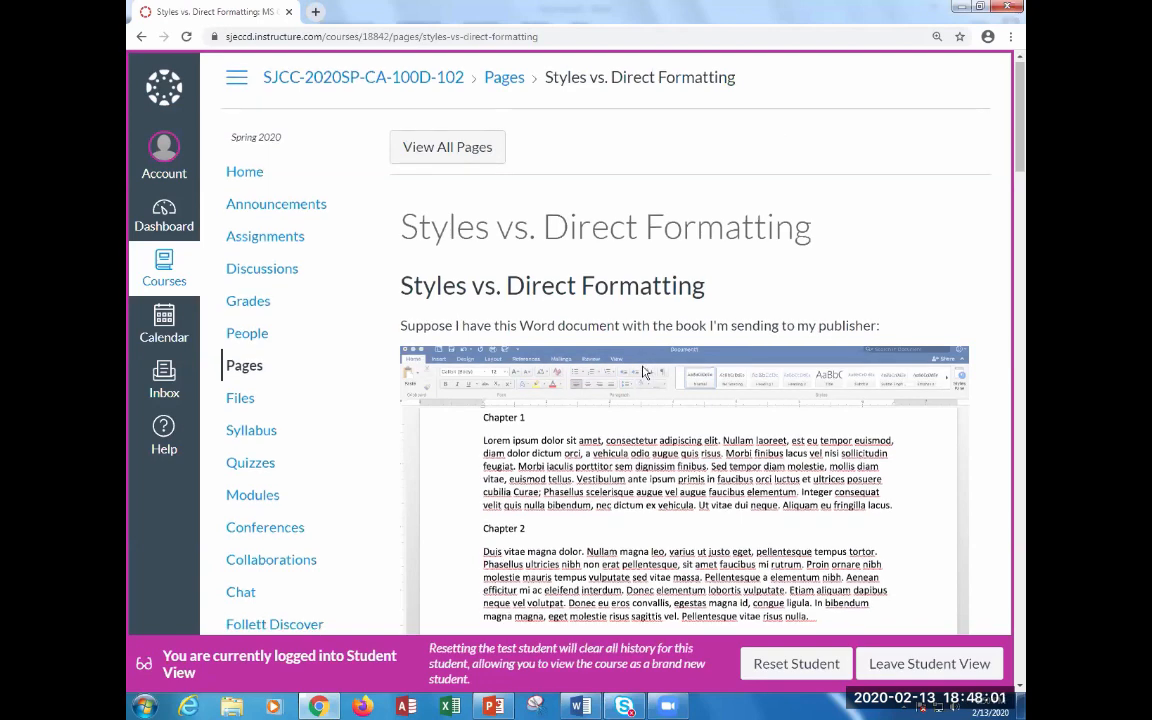
scroll(600, 345, "down", 1)
scroll(580, 340, "down", 4)
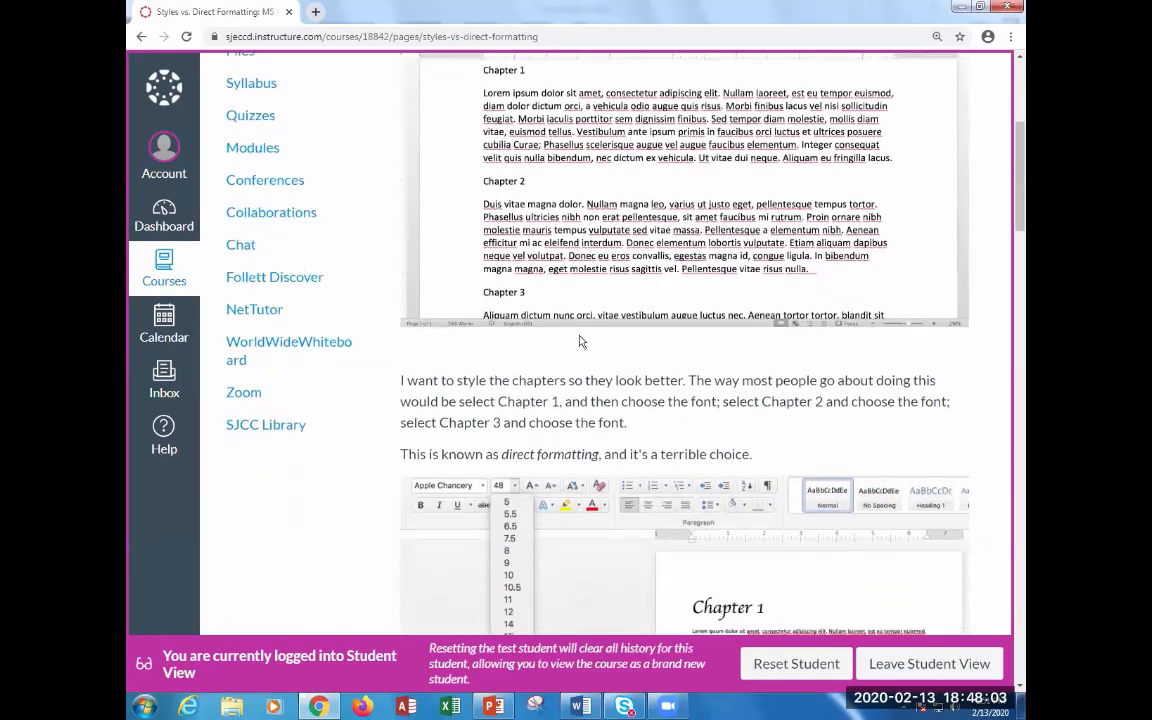
scroll(580, 340, "up", 8)
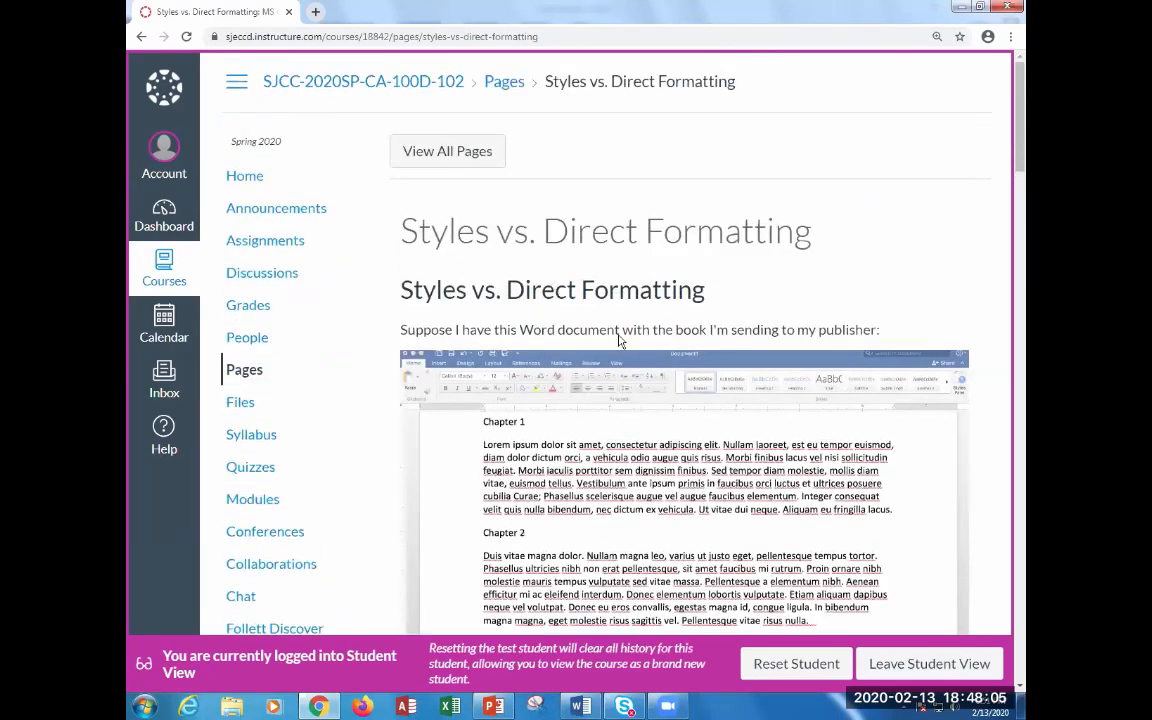
scroll(600, 330, "down", 9)
scroll(617, 342, "down", 20)
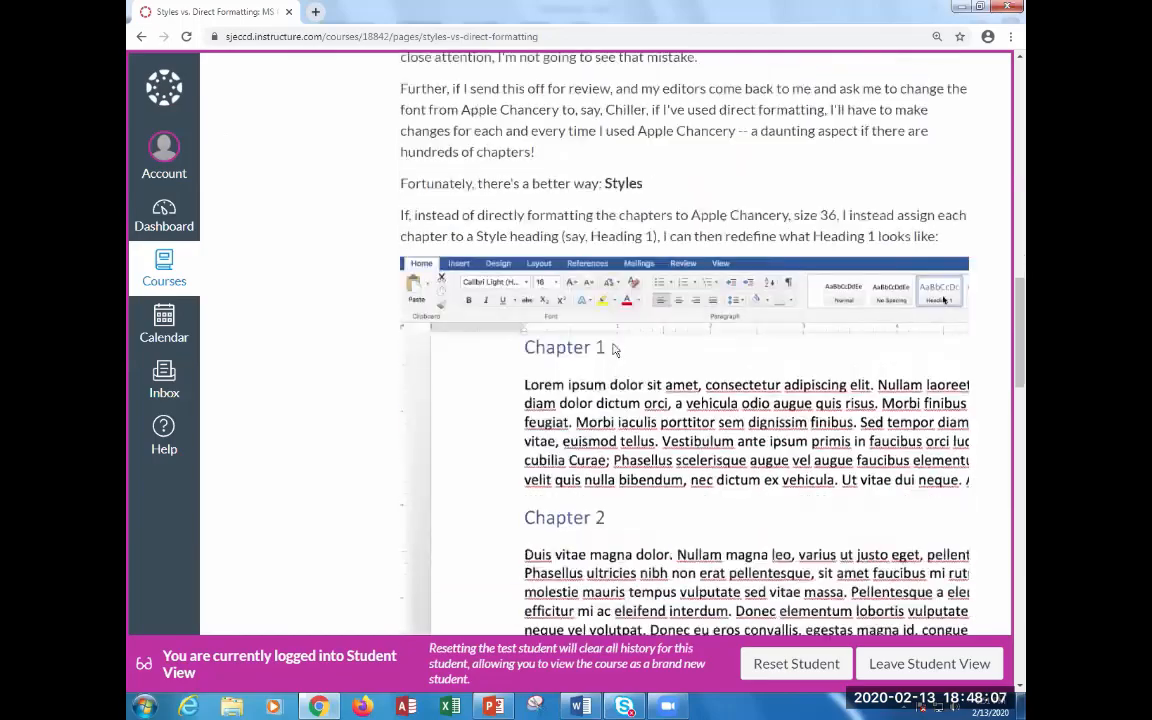
scroll(615, 349, "down", 20)
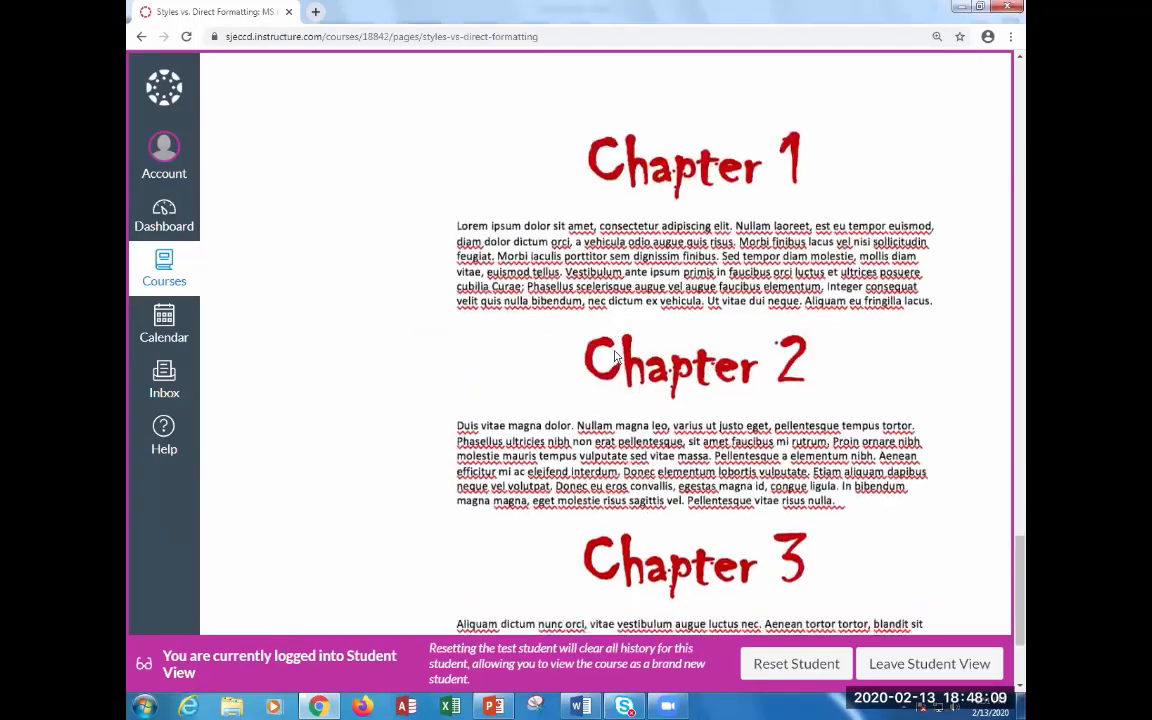
scroll(617, 362, "up", 20)
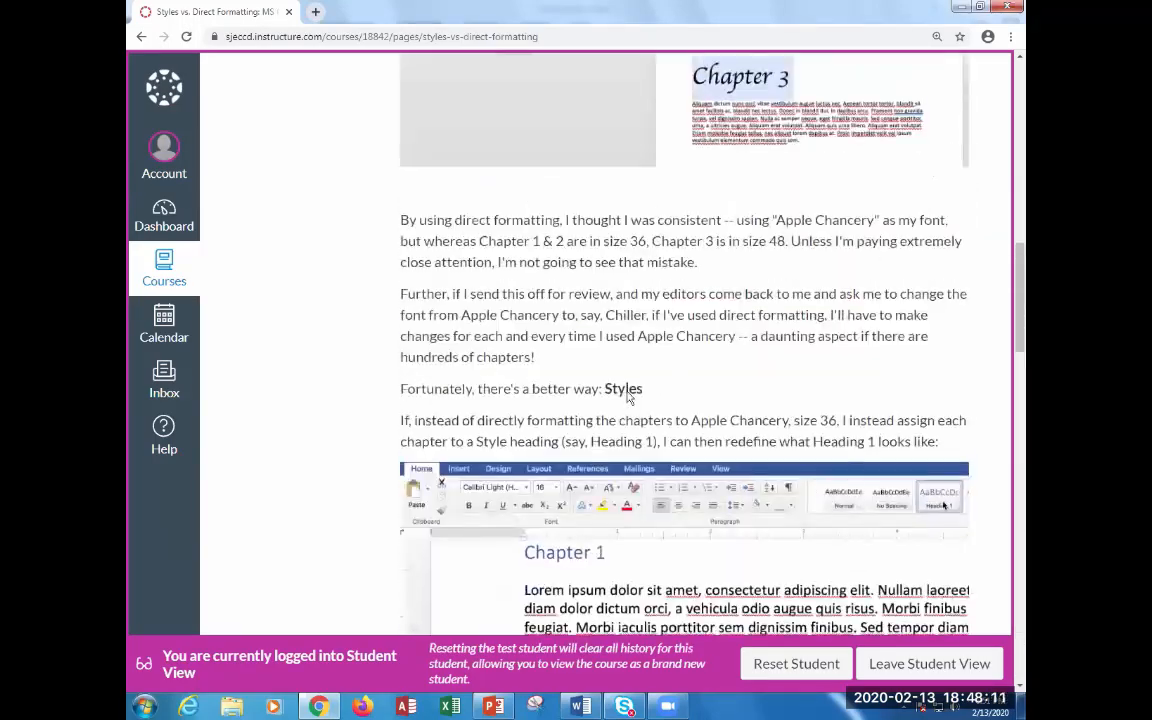
scroll(622, 389, "up", 5)
- Switch to Word, create a new blank document and fill it with placeholder text using =lorem(5,15)
key("alt+Tab")
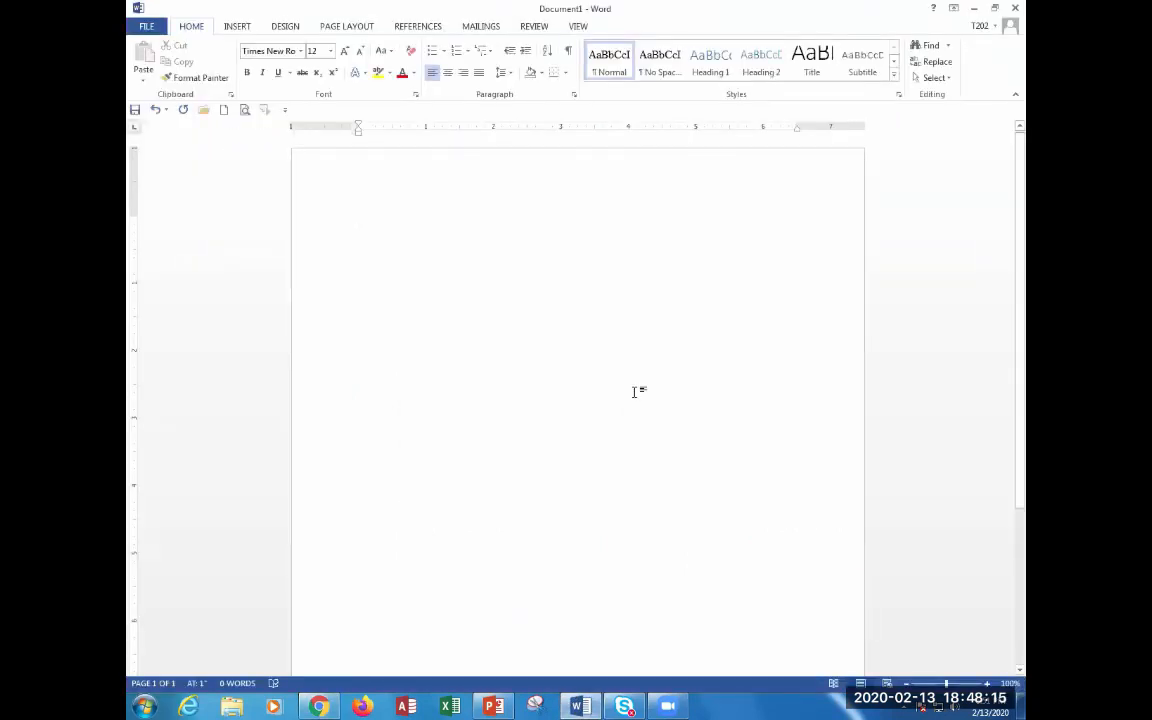
key("ctrl+n")
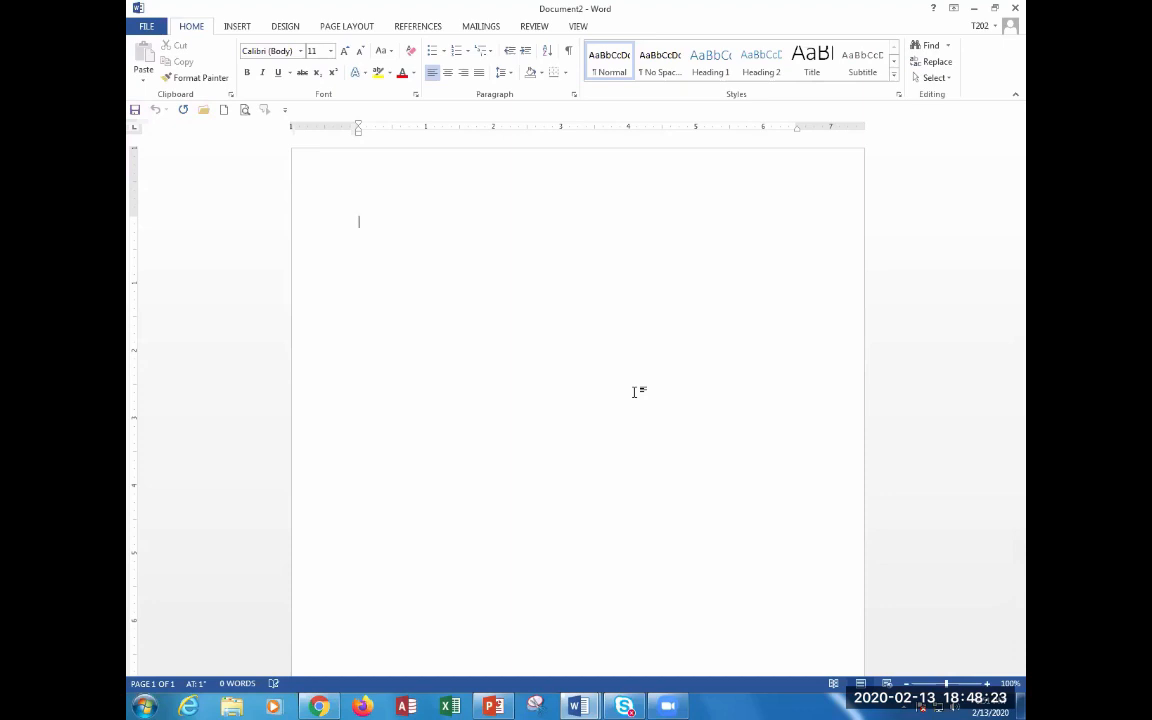
type("=lorem(5,15)")
key("Return")
scroll(520, 405, "up", 3)
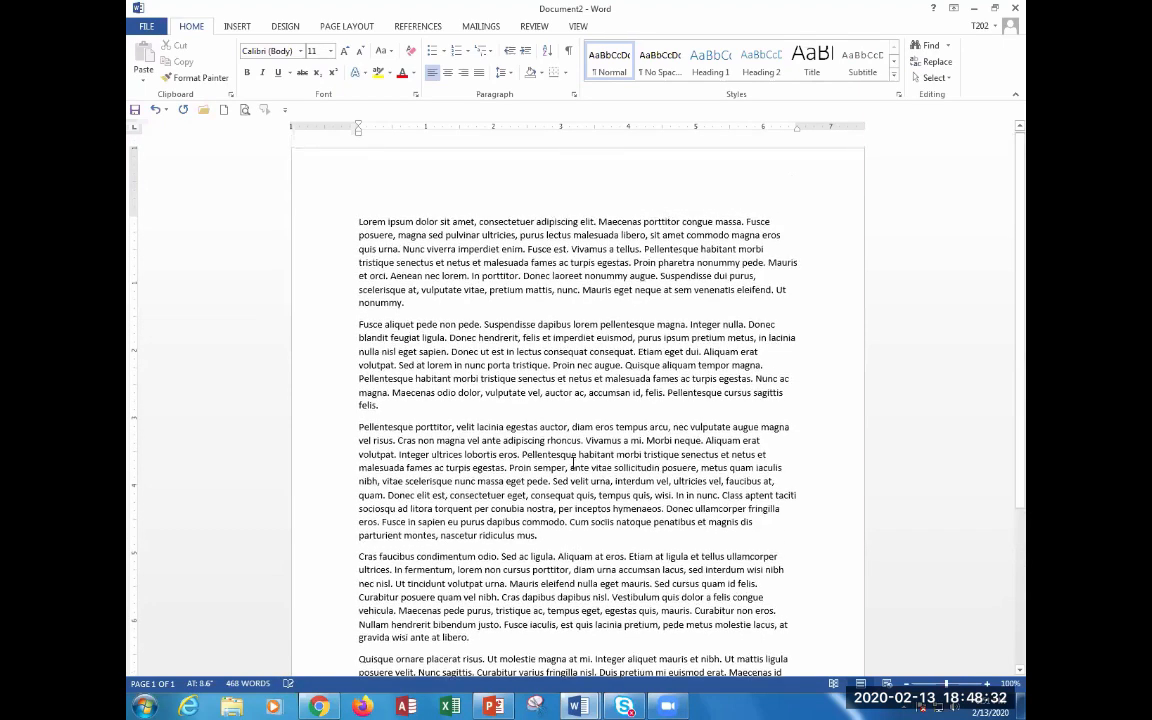
- Add the line "Chapter 1" above the first placeholder paragraph
left_click(358, 221)
type("Chp")
key("BackSpace")
type("apter 1")
key("Return")
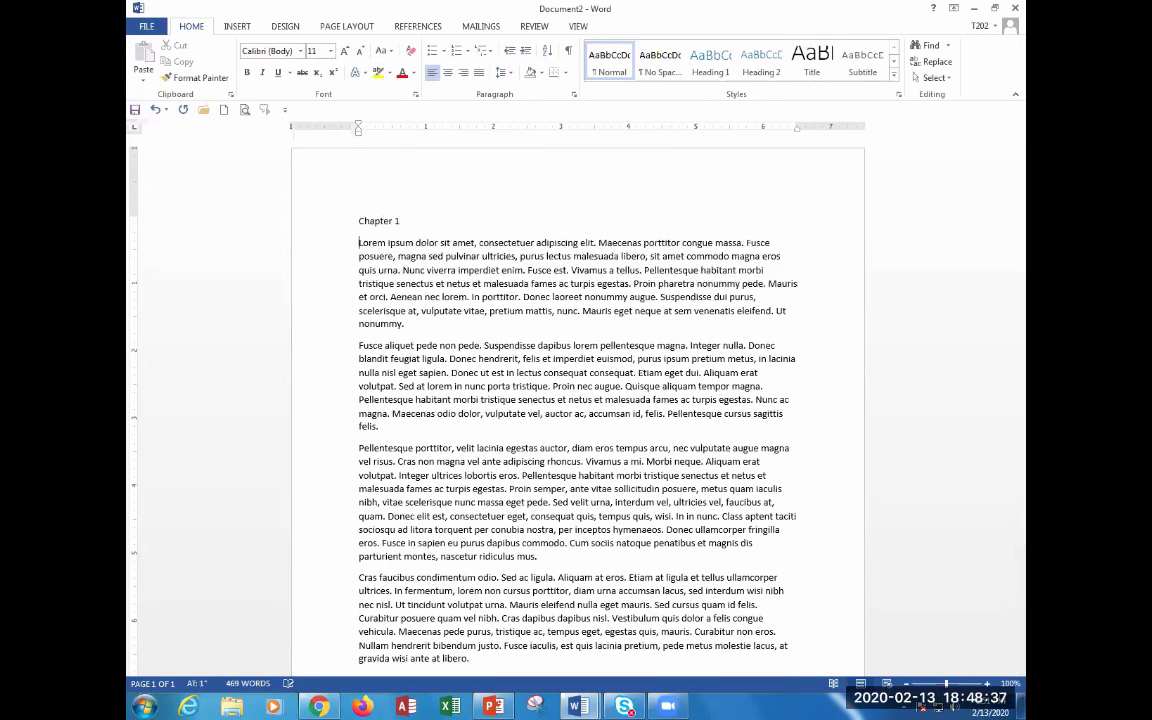
- Add the line "Chapter 2" above the second placeholder paragraph
key("Down")
key("Down")
key("Down")
key("Down")
key("Up")
type("Chapter 2")
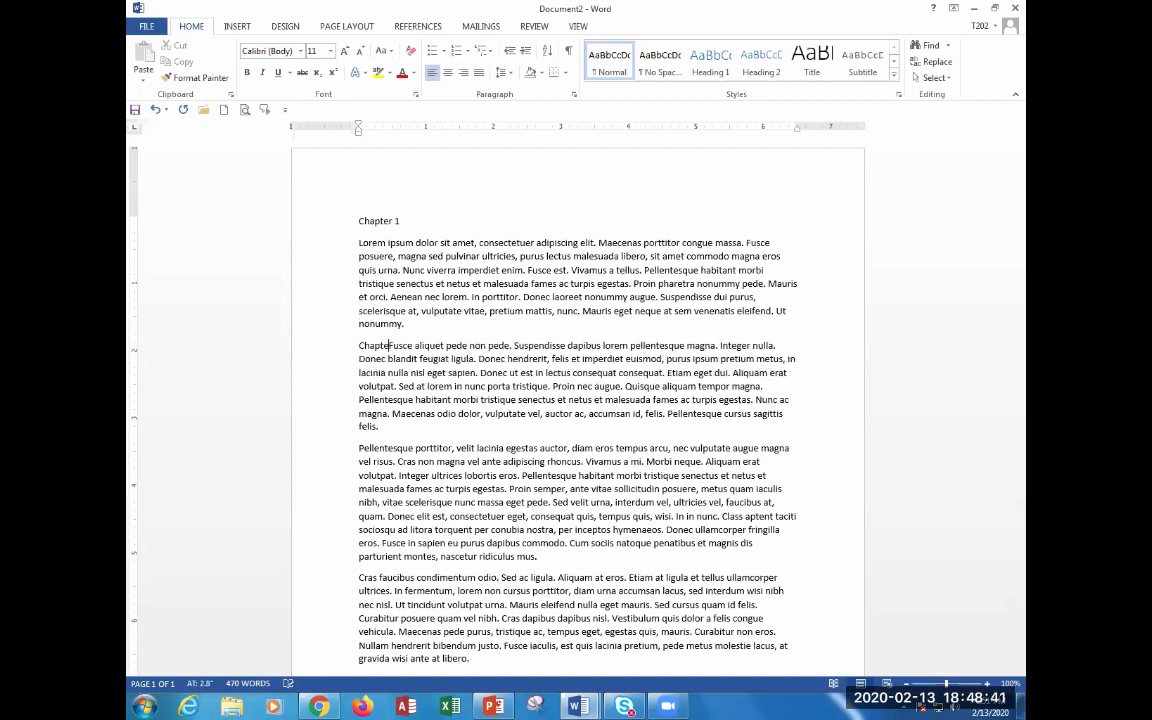
key("Return")
- Add the line "Chapter 3" above the third placeholder paragraph
key("Down")
key("Down")
key("Down")
key("Down")
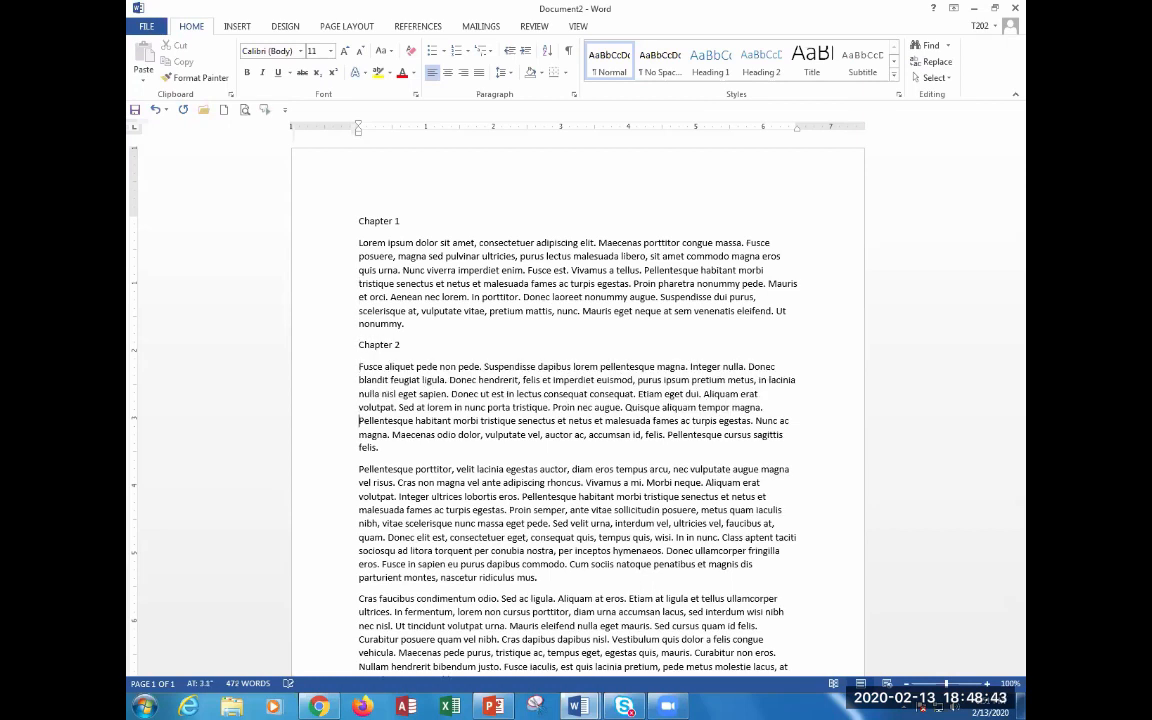
key("Down")
type("Chapter 3")
key("Return")
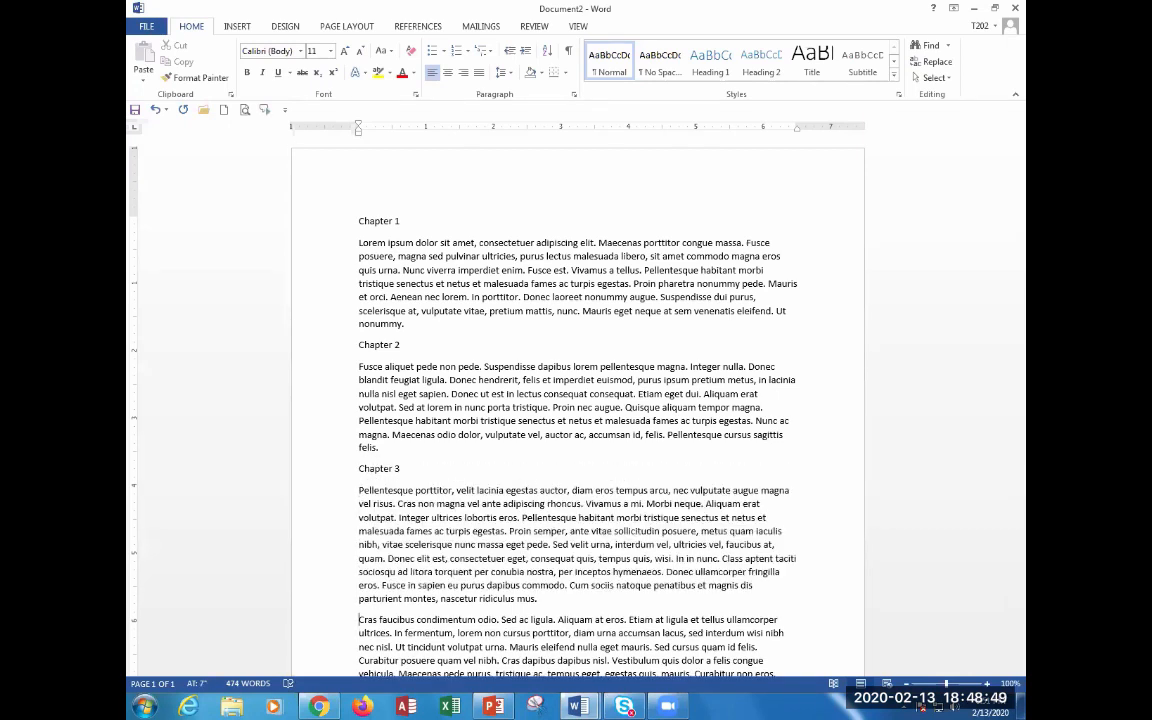
- Add the line "Chapter 4" above the fourth placeholder paragraph
type("Ch")
key("BackSpace")
key("BackSpace")
type("hapter 4")
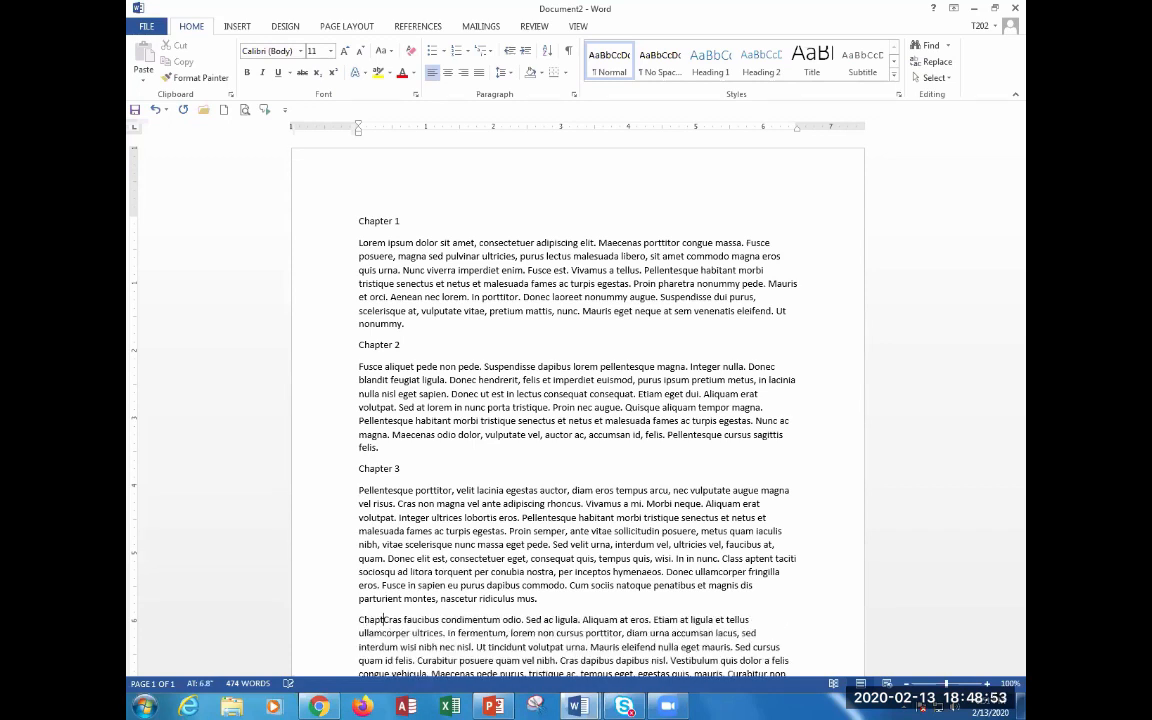
key("Return")
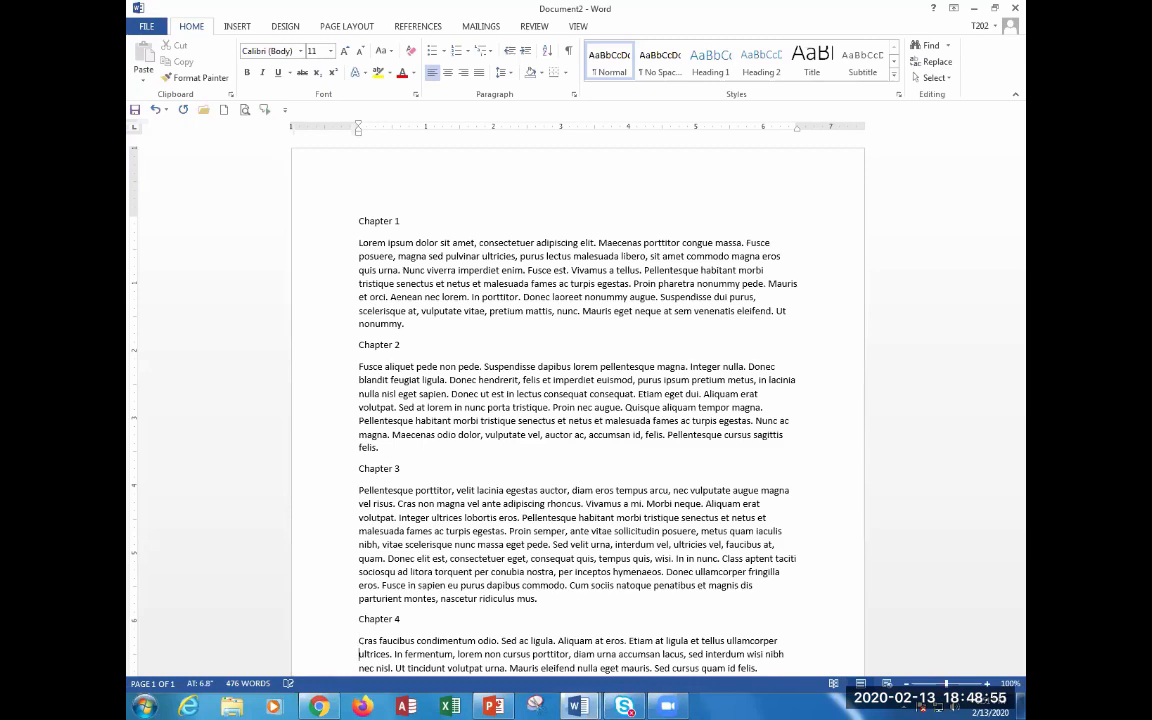
- Add the line "Chapter 5" above the last placeholder paragraph
scroll(359, 475, "down", 6)
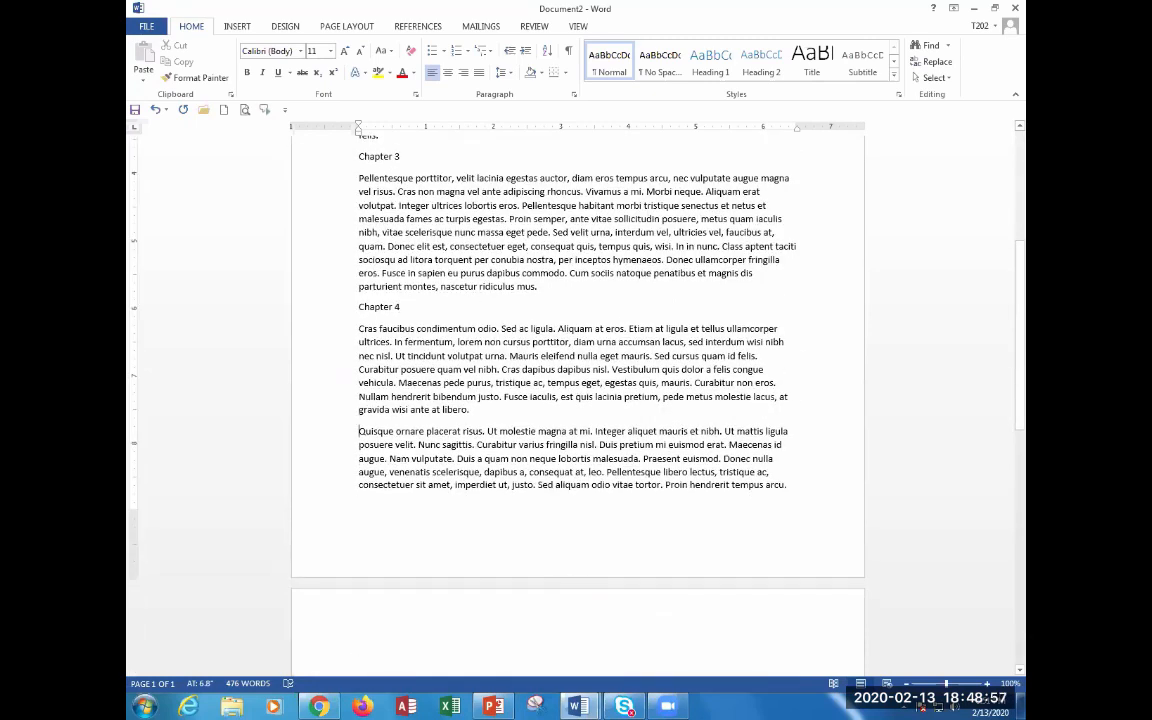
type("Chapter 5")
key("Return")
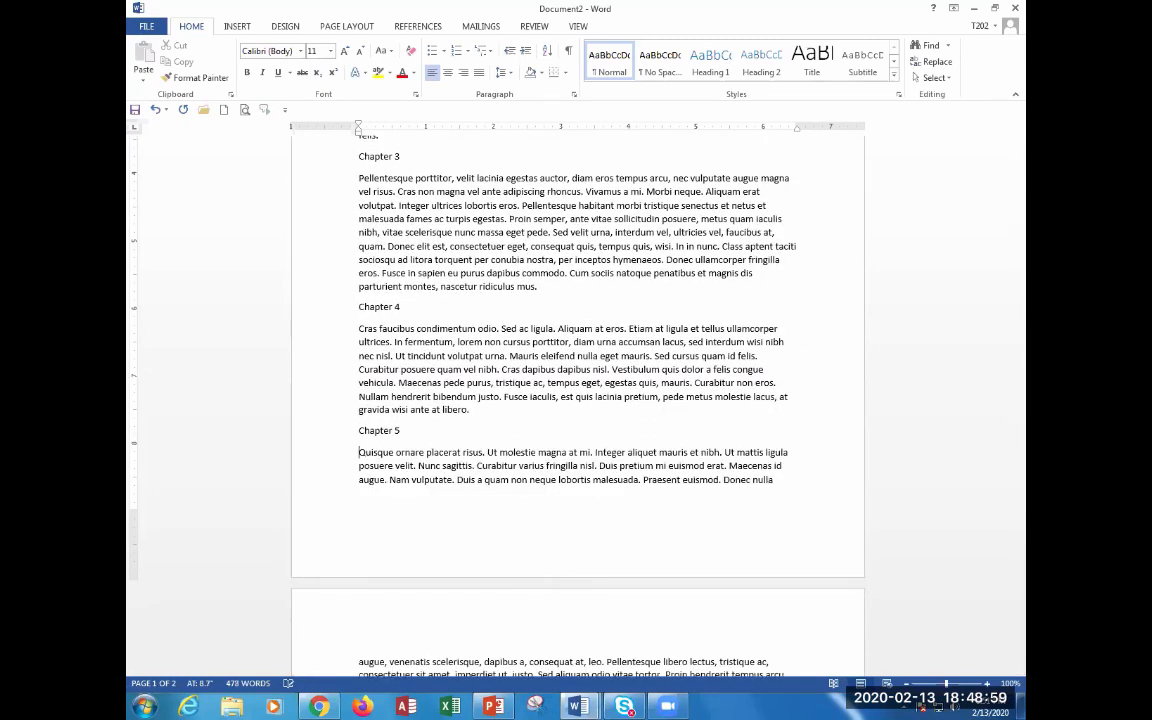
- Format the Chapter 1 heading directly with the Algerian font at size 28
scroll(378, 243, "up", 6)
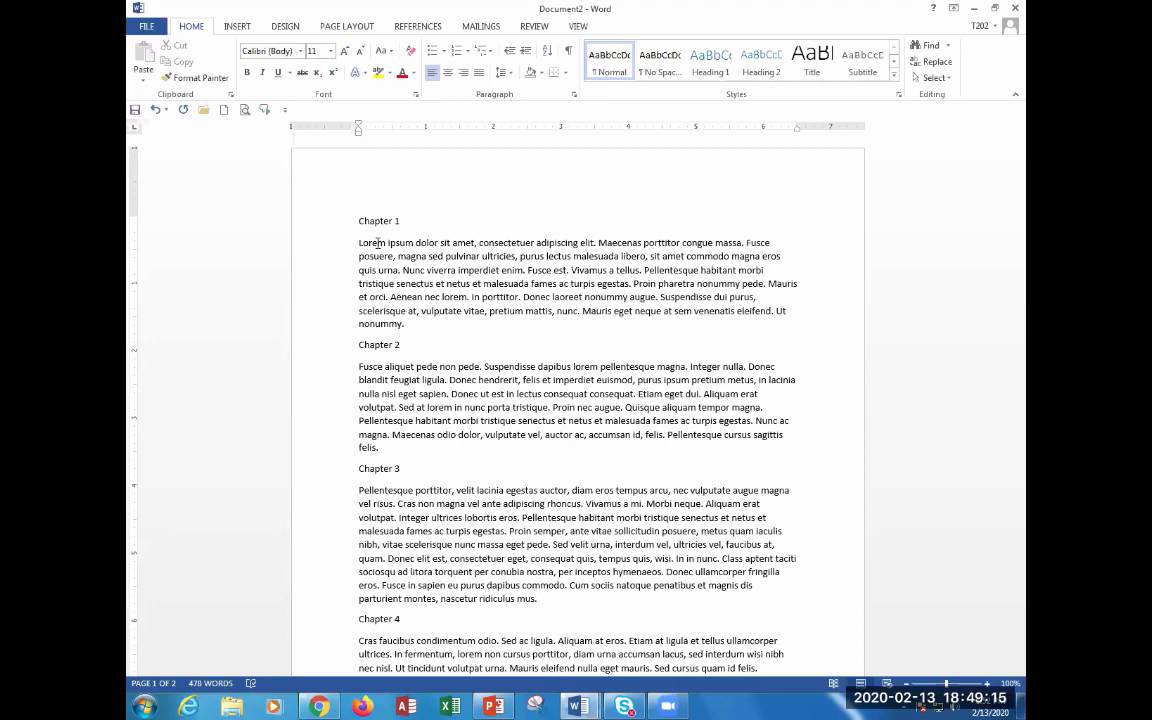
left_click(303, 224)
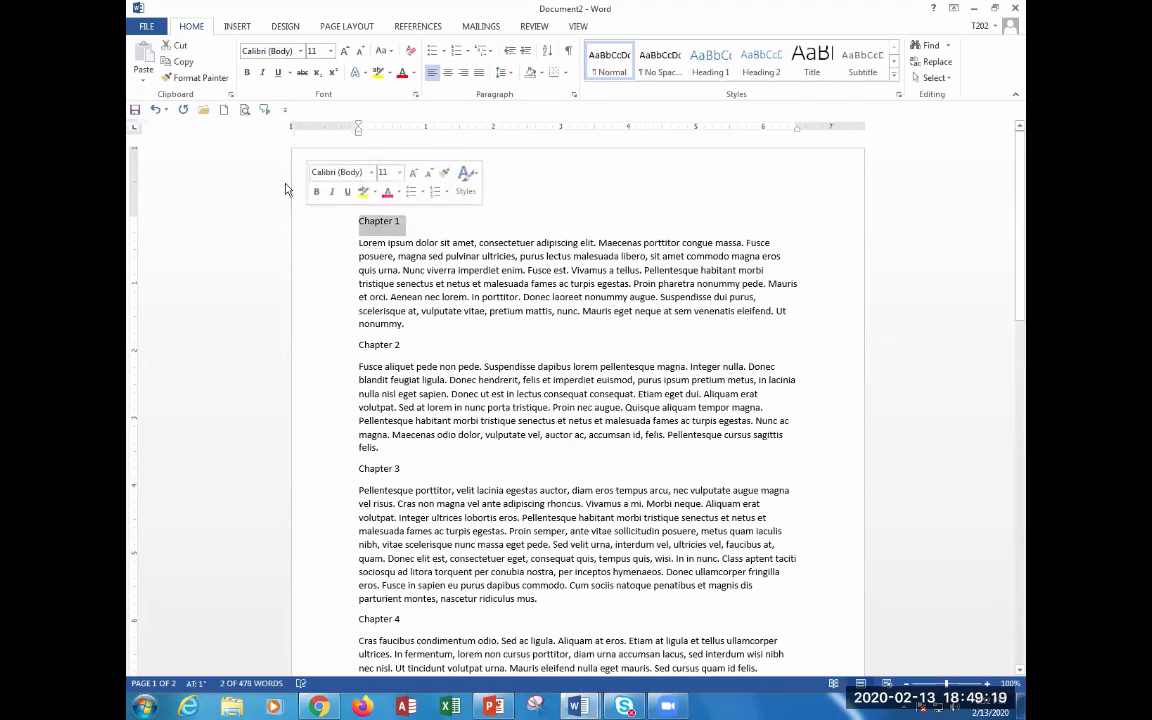
left_click(301, 53)
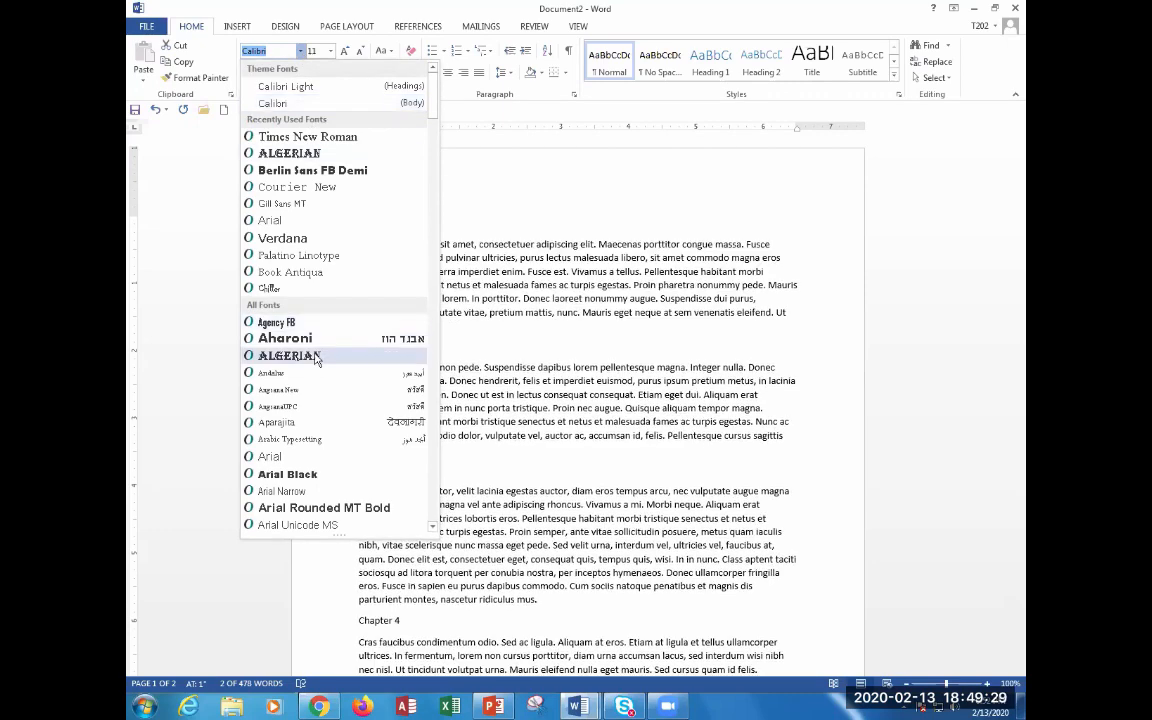
left_click(310, 356)
left_click(330, 51)
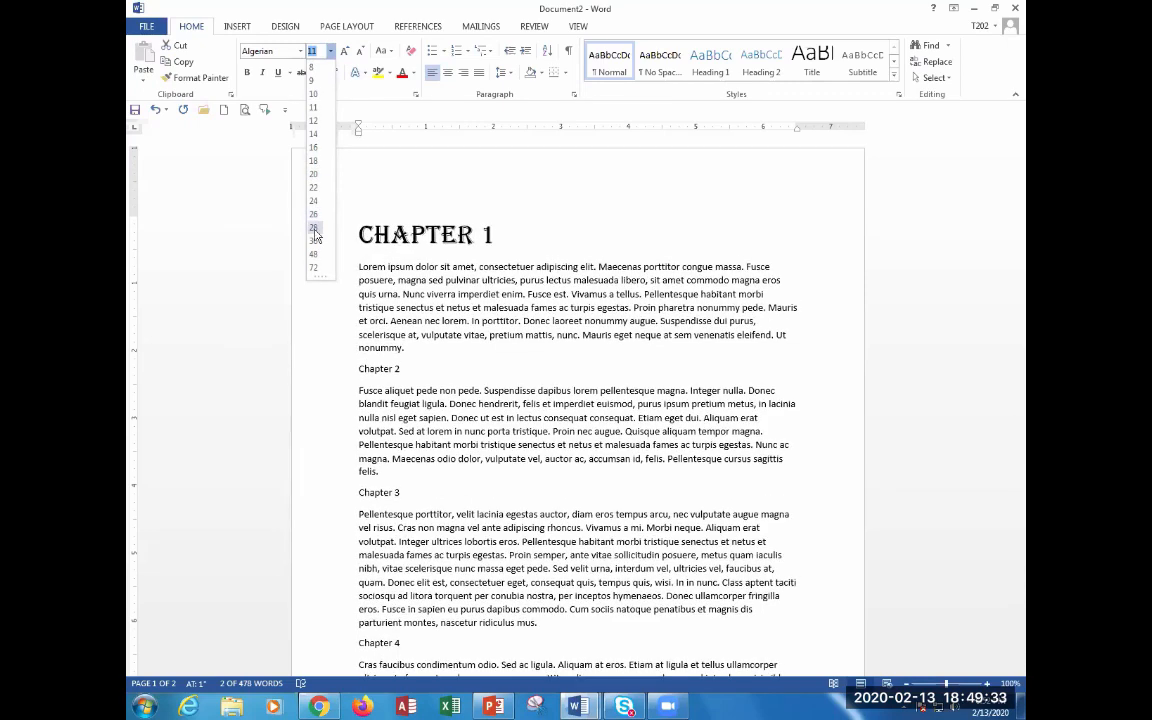
left_click(312, 228)
- Format the Chapter 2 heading directly with the Algerian font at size 28
left_click(340, 369)
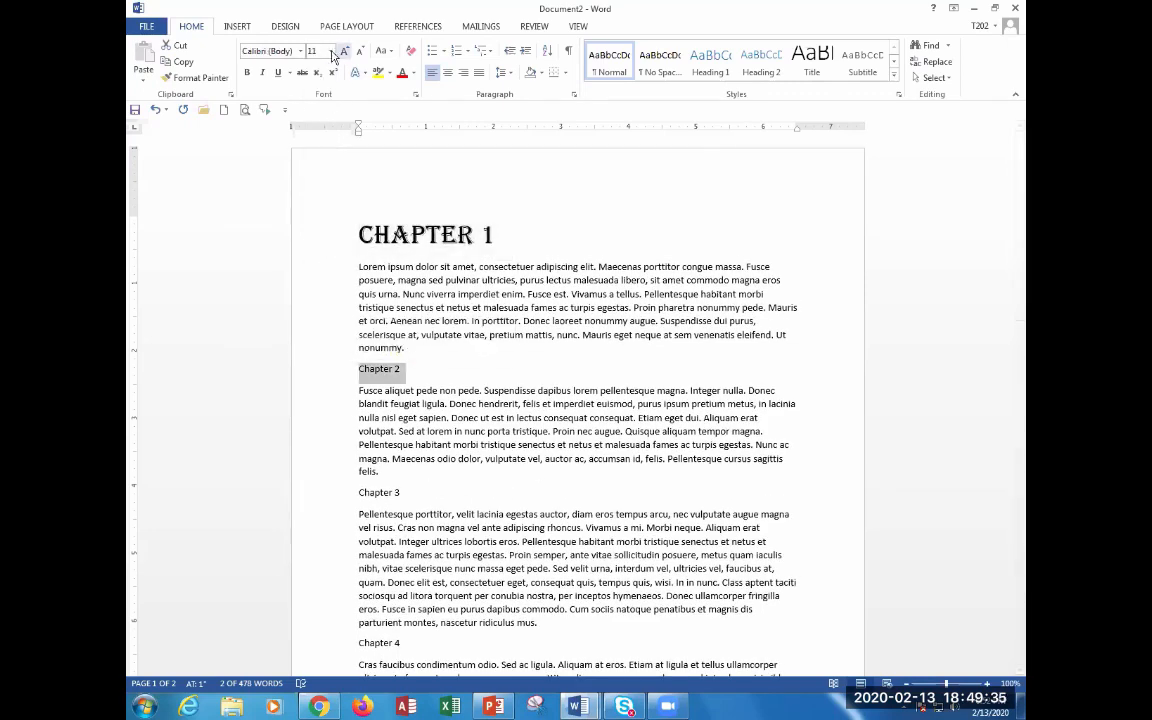
left_click(300, 51)
left_click(289, 136)
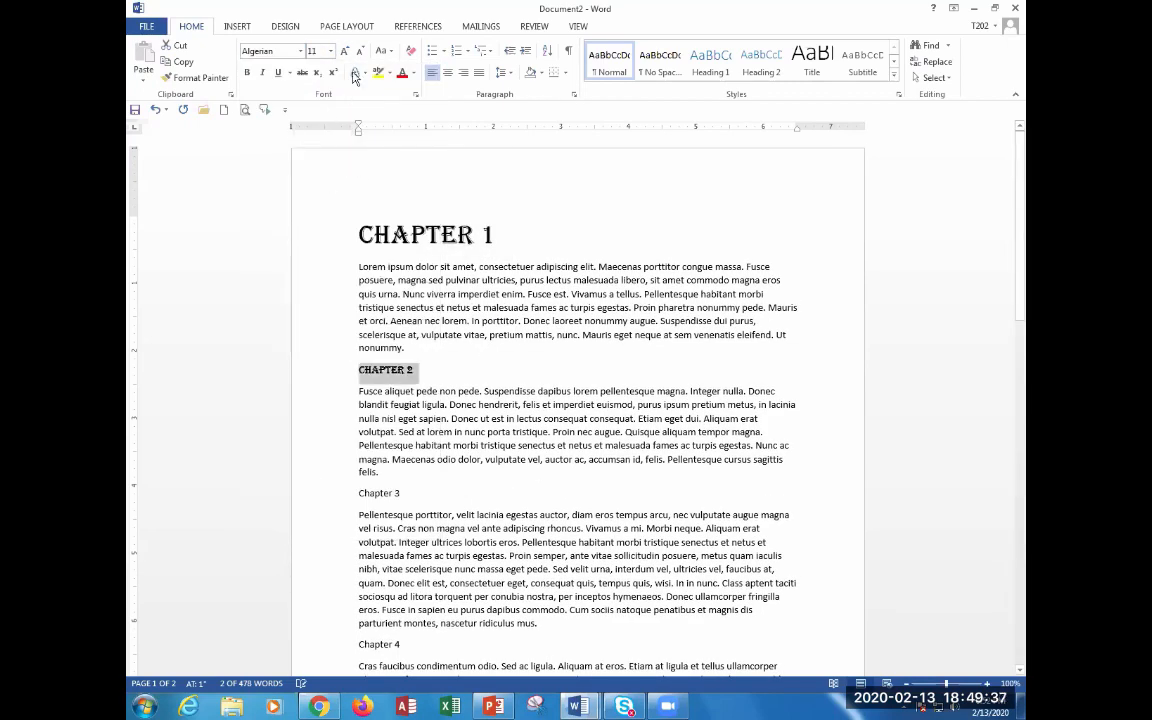
left_click(330, 51)
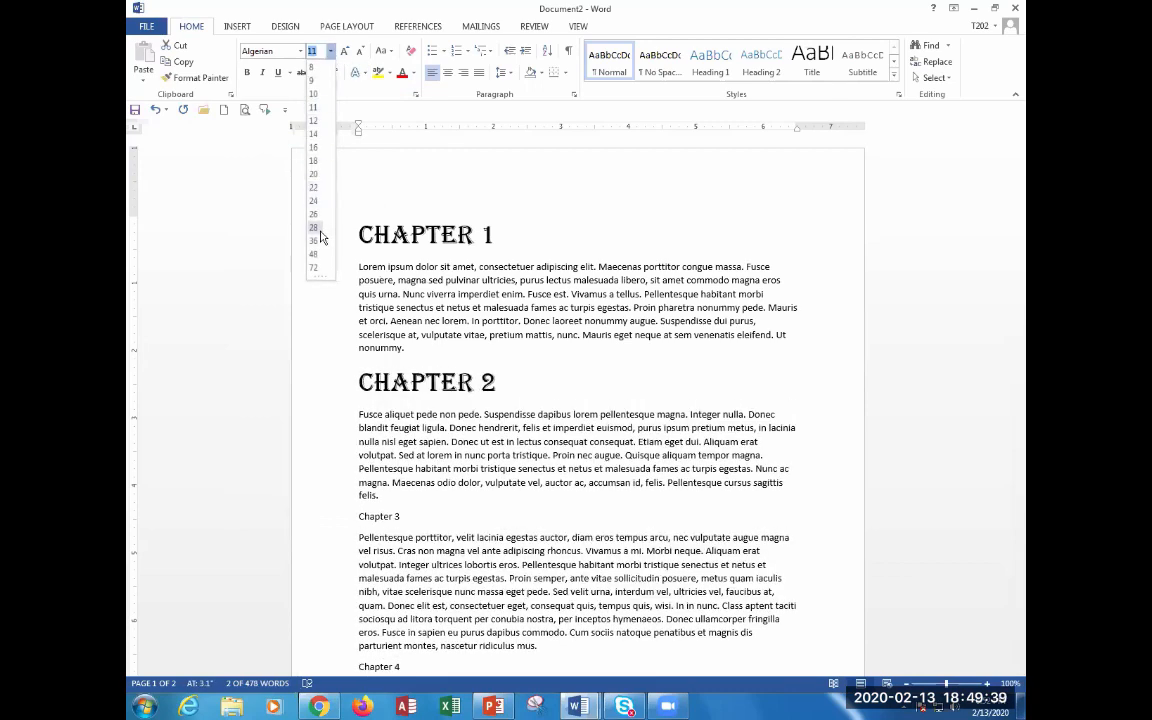
left_click(313, 228)
- Format the Chapter 3 heading directly with the Algerian font at size 36
scroll(314, 371, "down", 3)
left_click(314, 375)
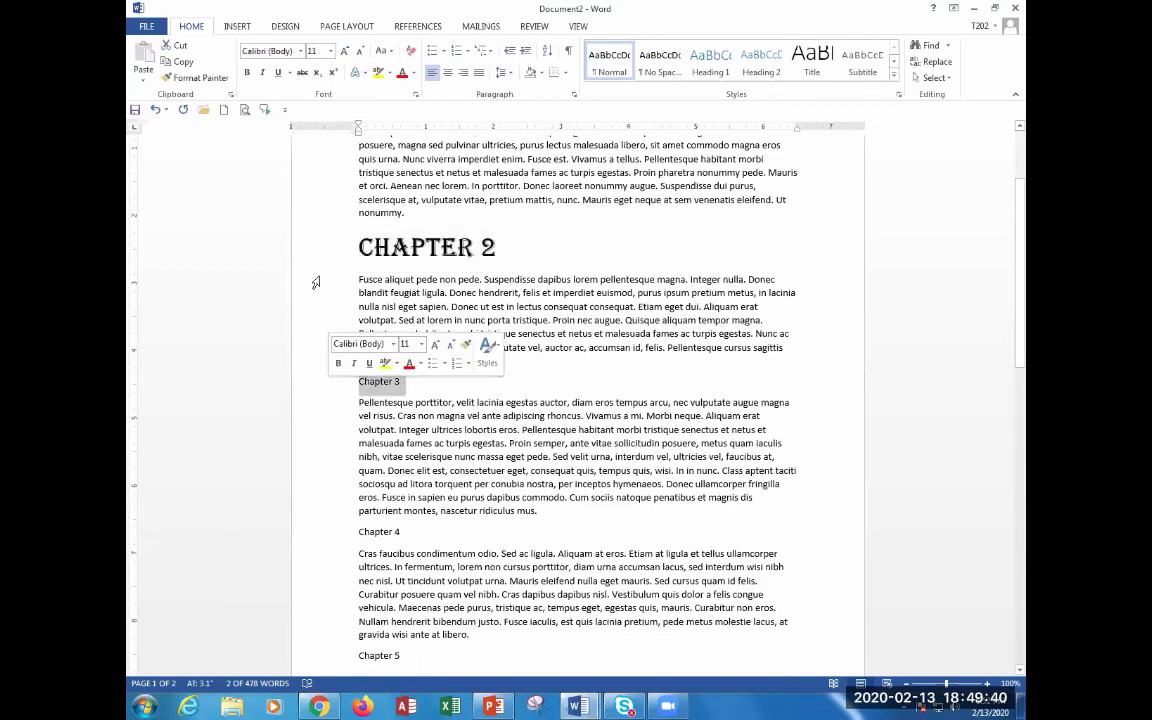
left_click(300, 51)
left_click(294, 141)
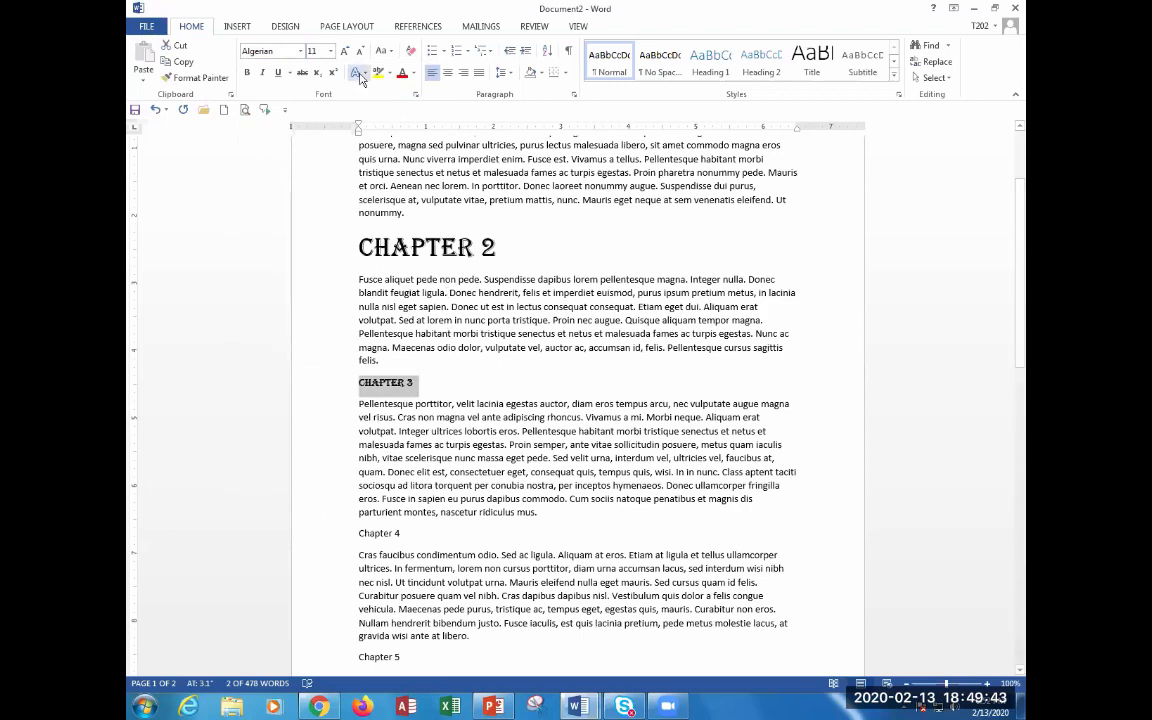
left_click(330, 51)
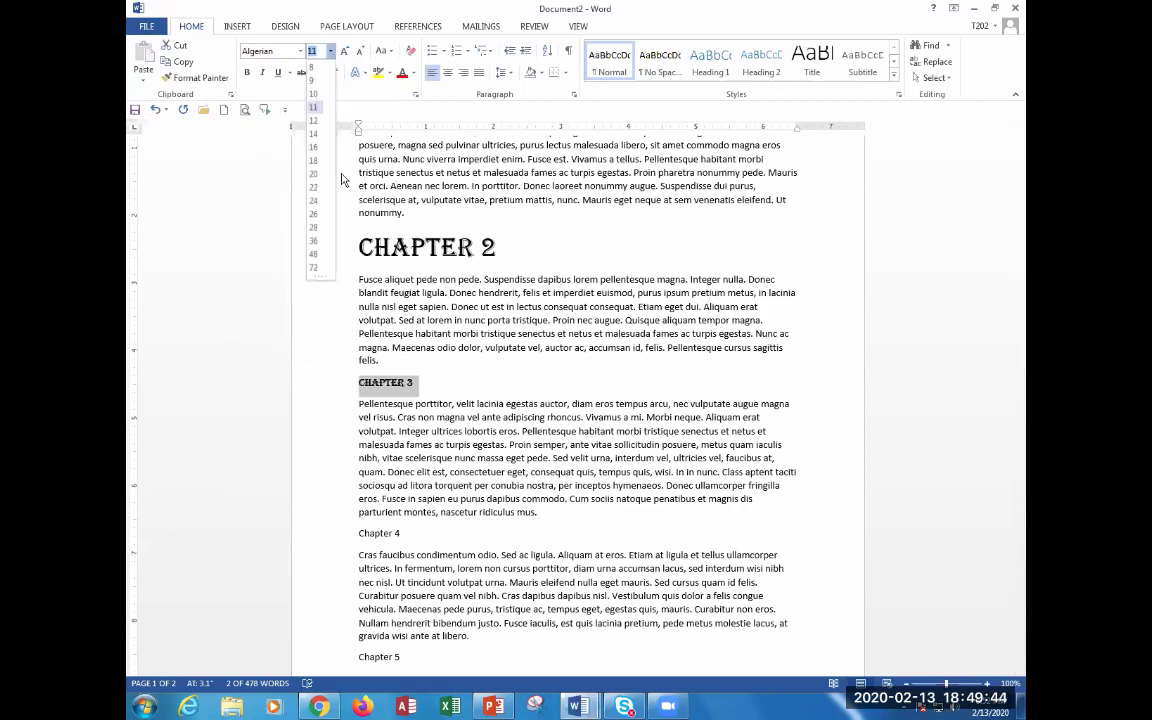
left_click(314, 240)
- Format the Chapter 4 heading directly with the Algerian font at size 26, then deselect it
scroll(336, 311, "down", 3)
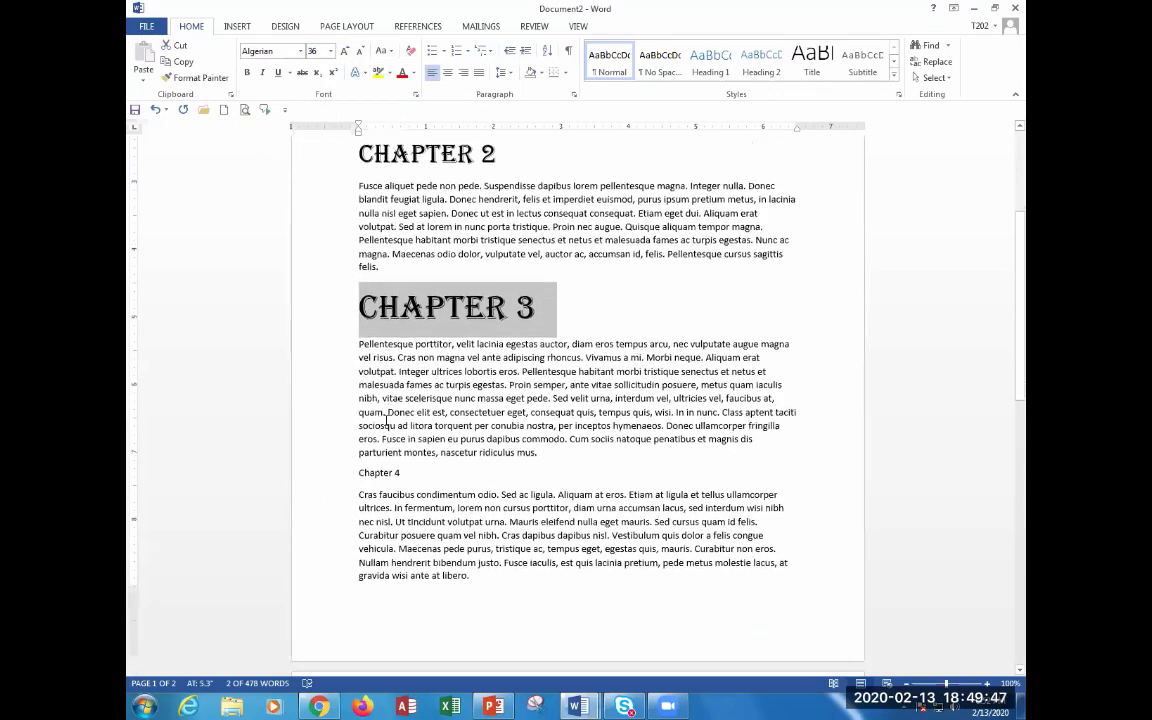
left_click(327, 430)
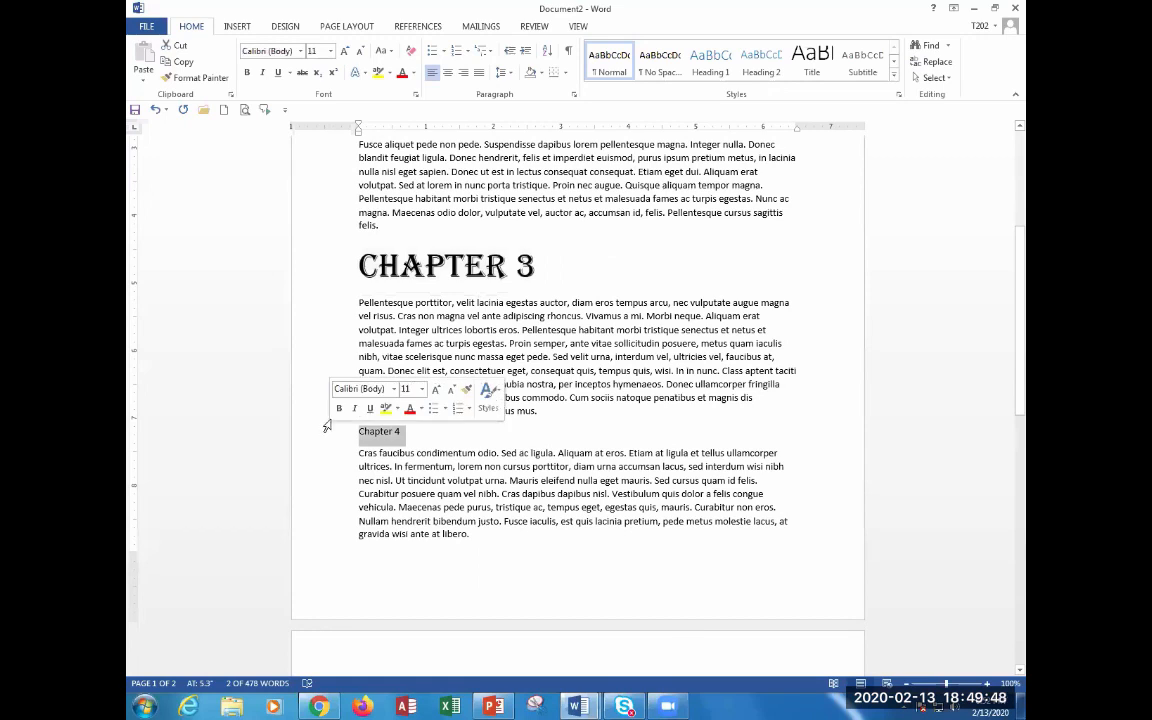
left_click(300, 51)
left_click(291, 135)
left_click(330, 51)
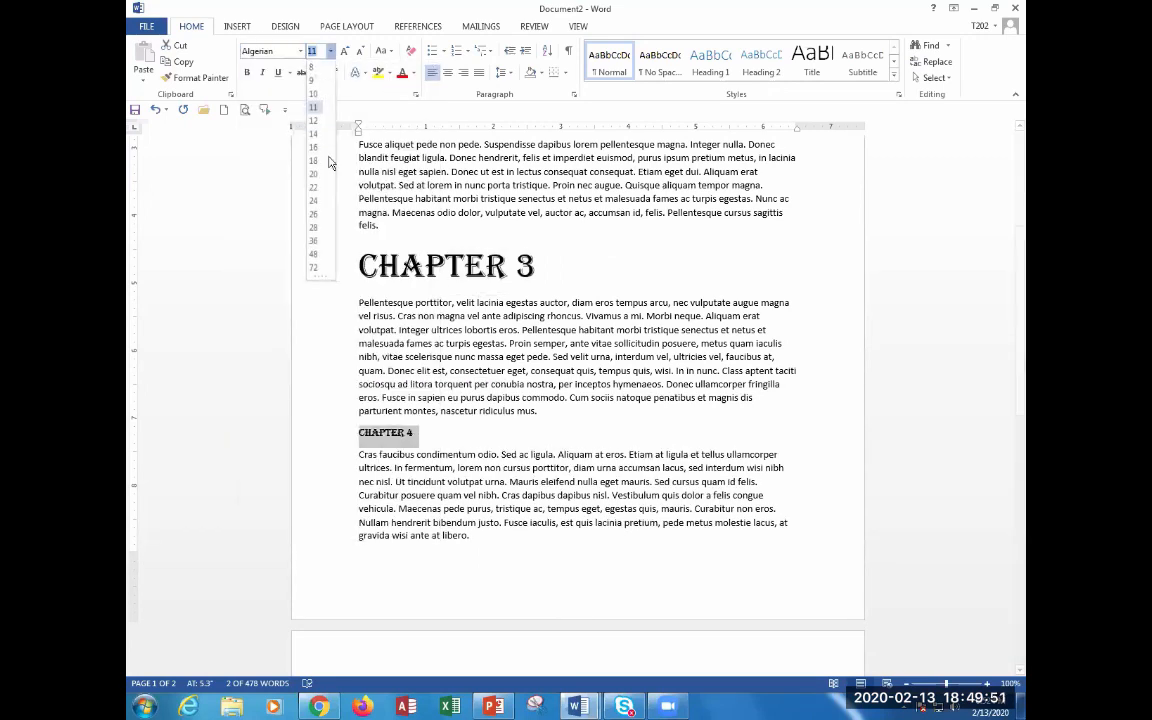
left_click(320, 216)
left_click(650, 352)
left_click(657, 345)
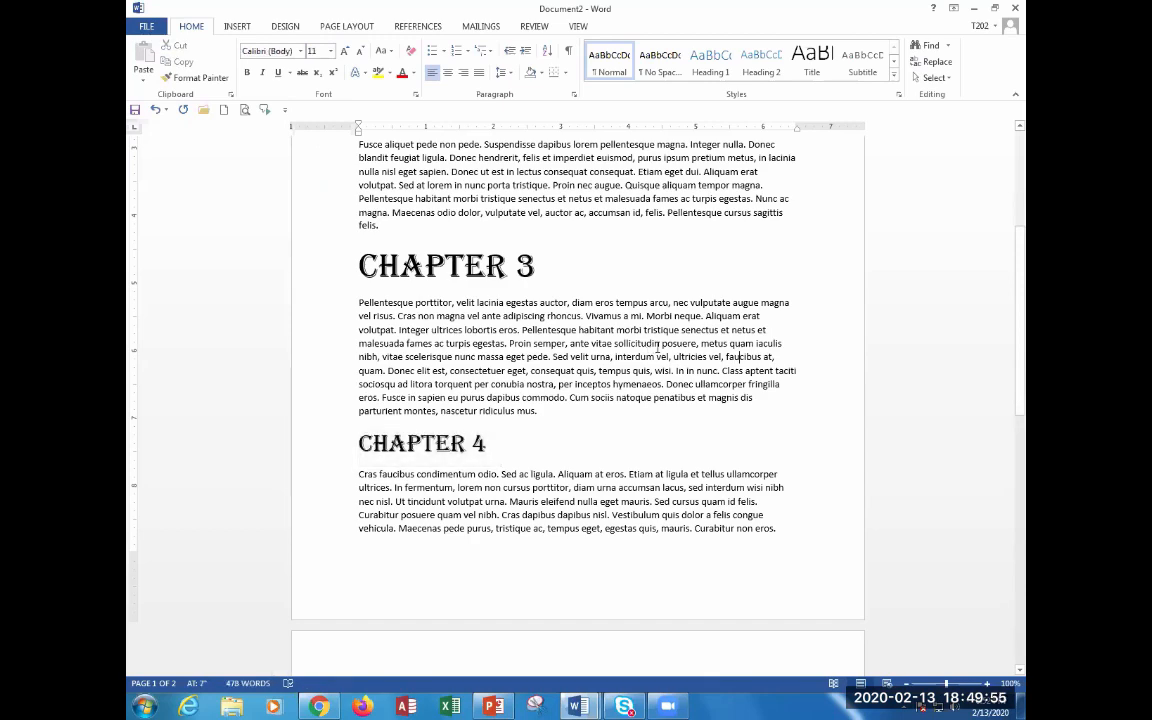
- Compare the fonts and sizes of the directly formatted headings from Chapter 1 through Chapter 4
scroll(701, 336, "up", 5)
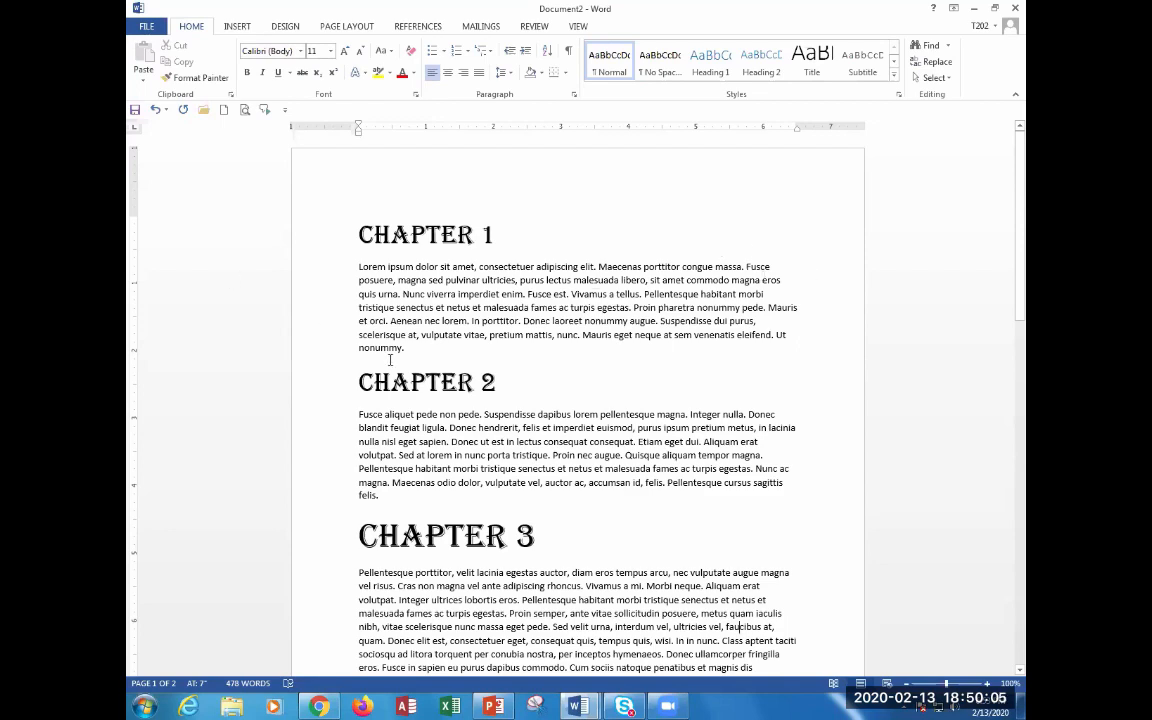
scroll(453, 330, "down", 5)
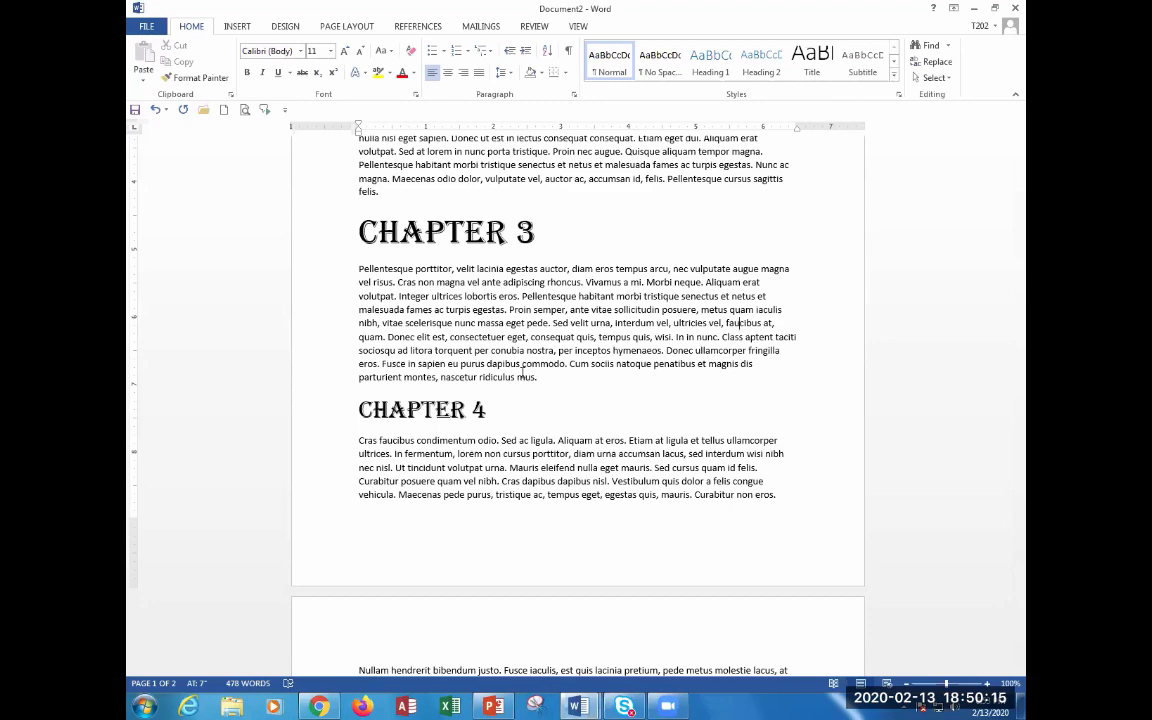
scroll(522, 370, "up", 7)
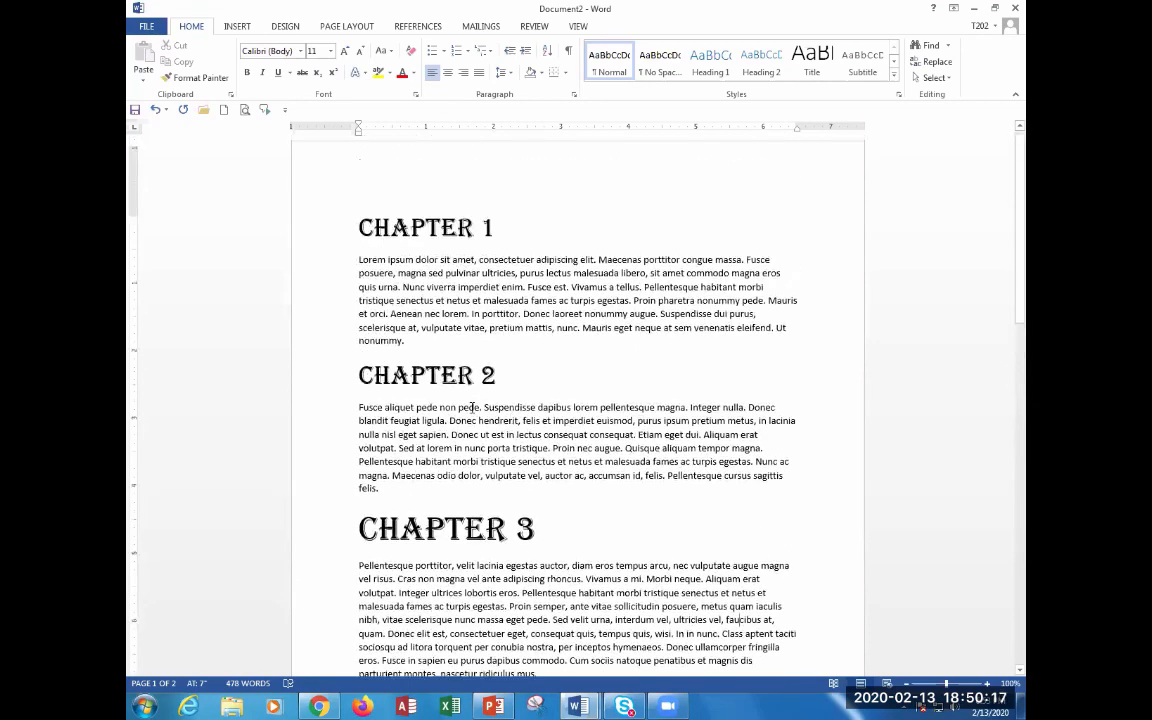
left_click(408, 233)
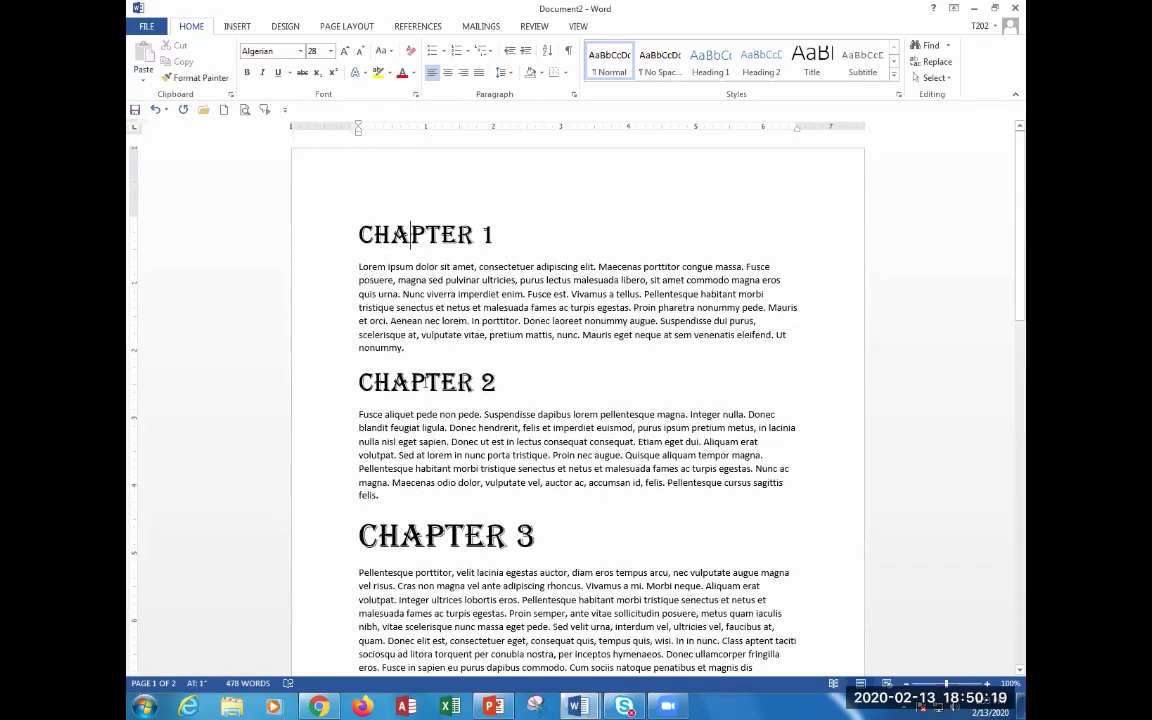
scroll(383, 344, "down", 5)
left_click(400, 334)
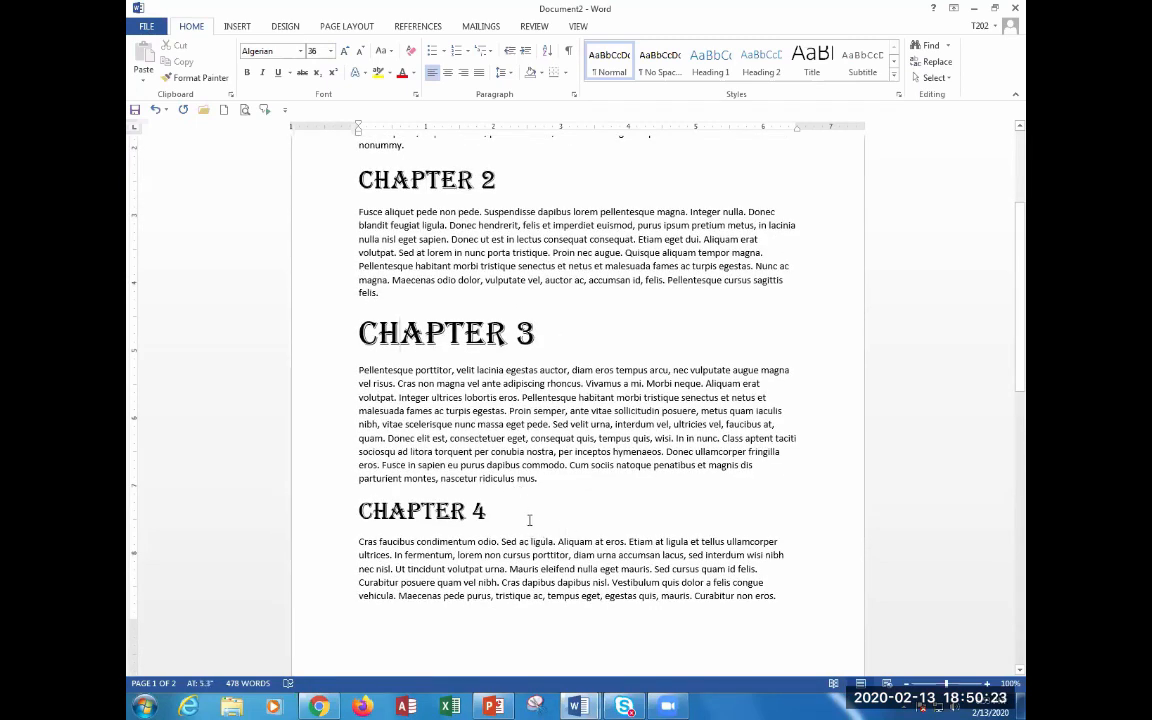
left_click(408, 515)
scroll(983, 573, "up", 5)
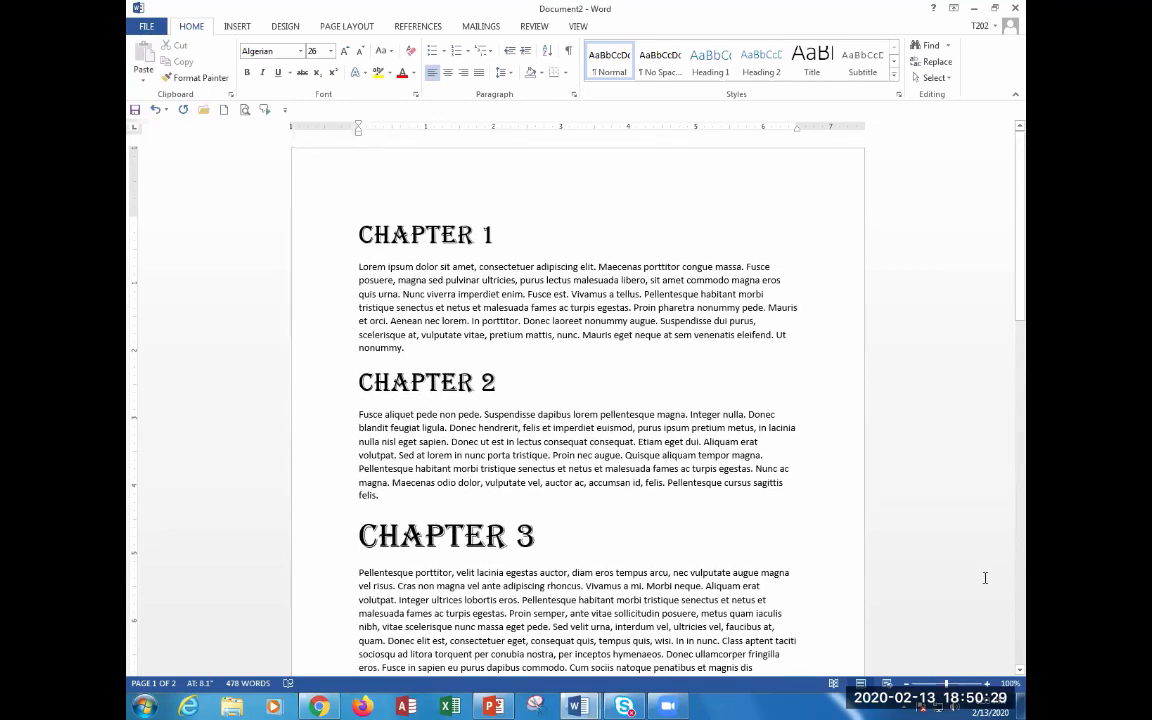
scroll(985, 578, "down", 3)
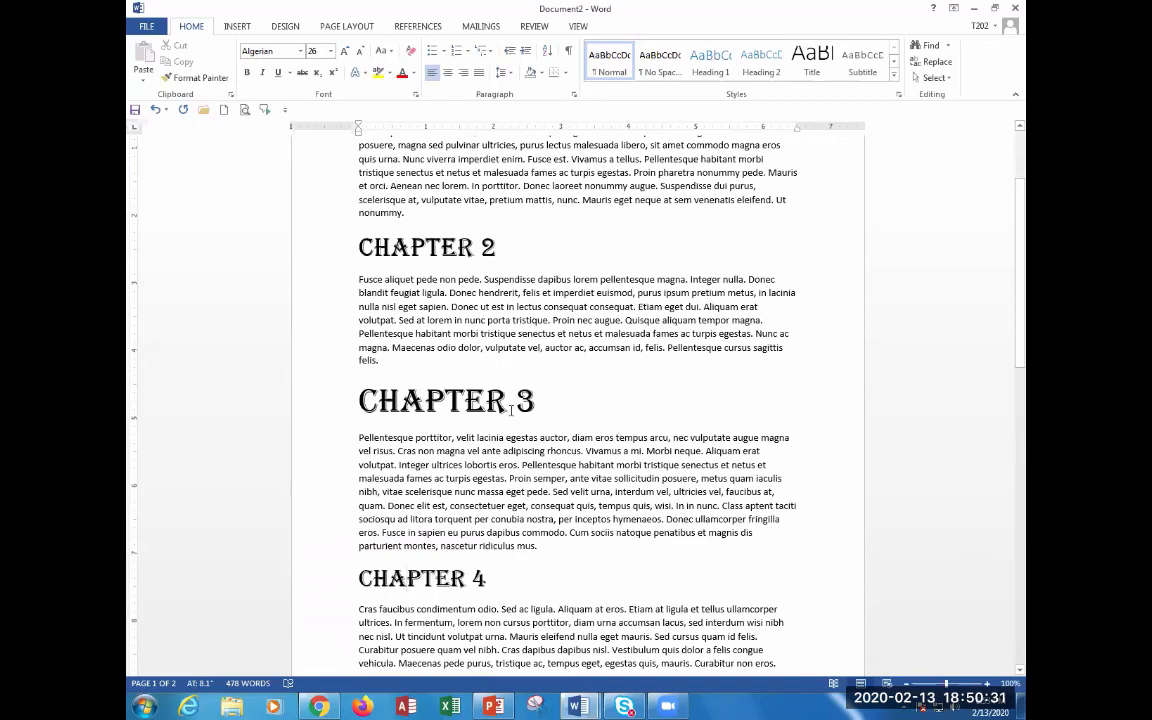
scroll(551, 438, "up", 3)
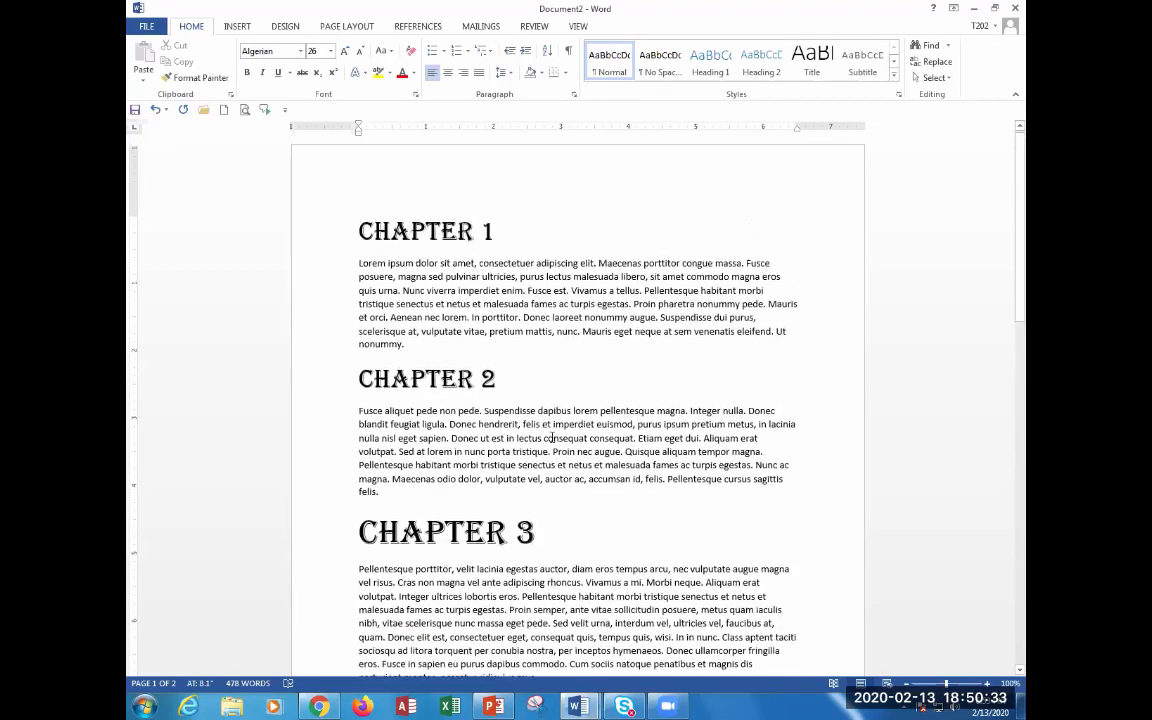
- Start Chapter 2 on a new page with a page break and delete the surplus blank page before its heading
left_click(358, 379)
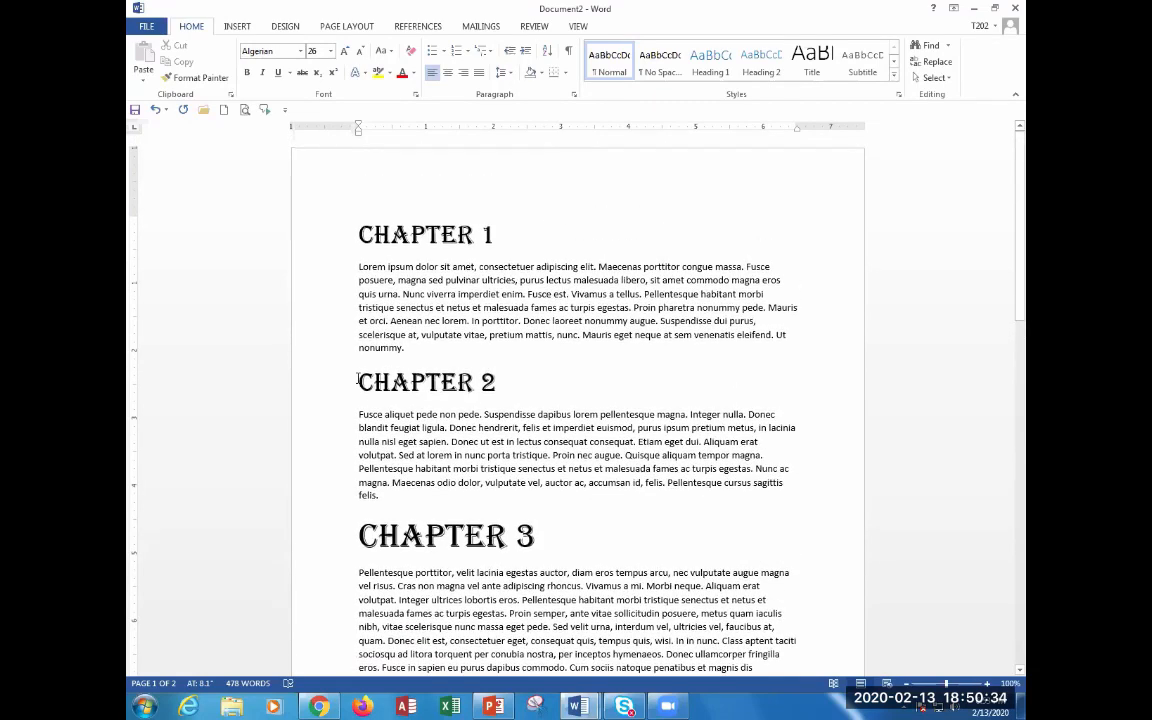
left_click(228, 27)
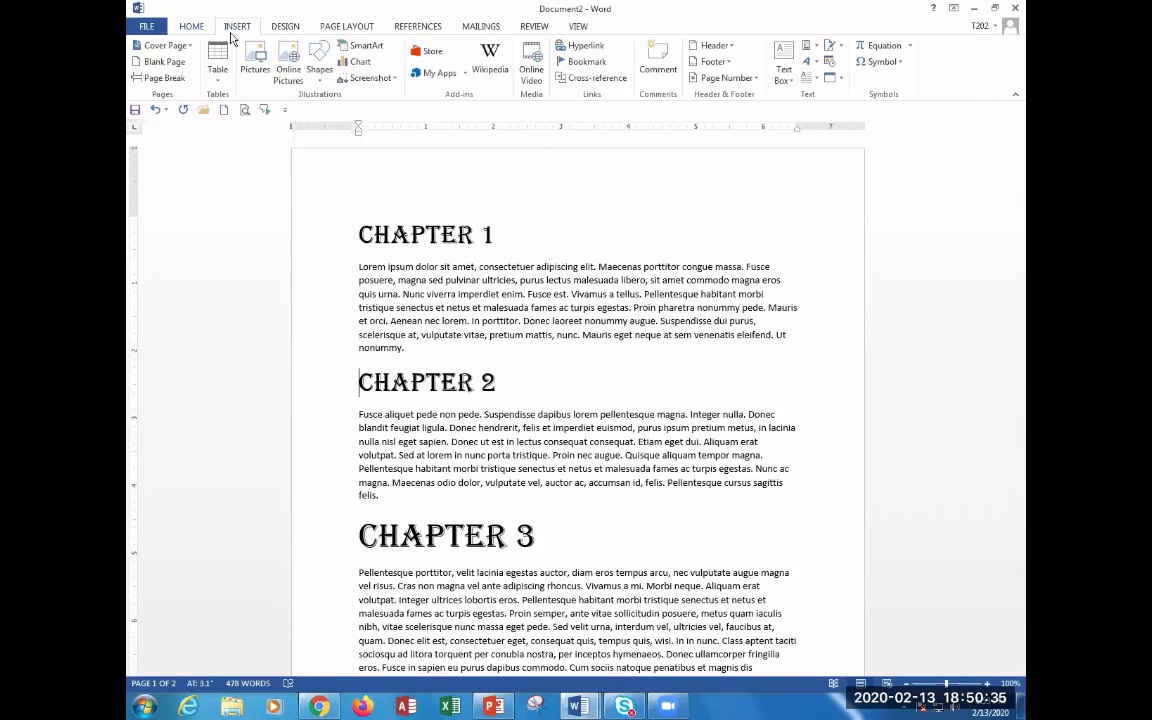
left_click(163, 77)
scroll(460, 363, "up", 8)
scroll(460, 363, "down", 10)
scroll(462, 370, "down", 3)
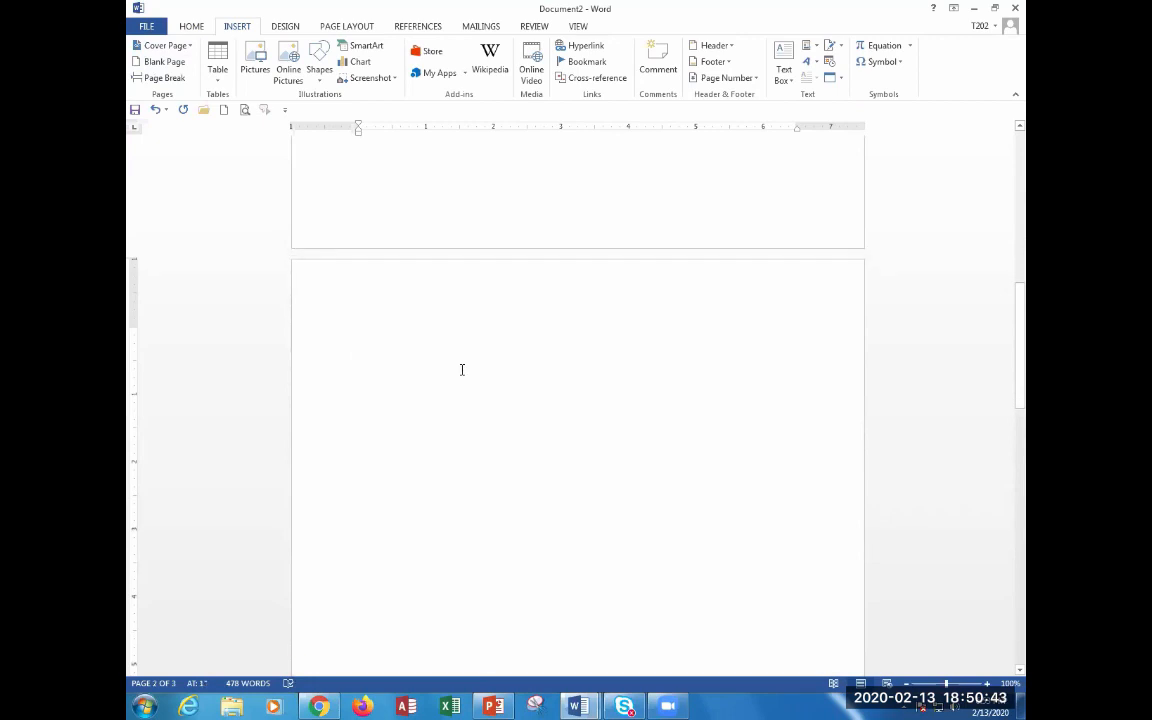
key("Delete")
key("Delete")
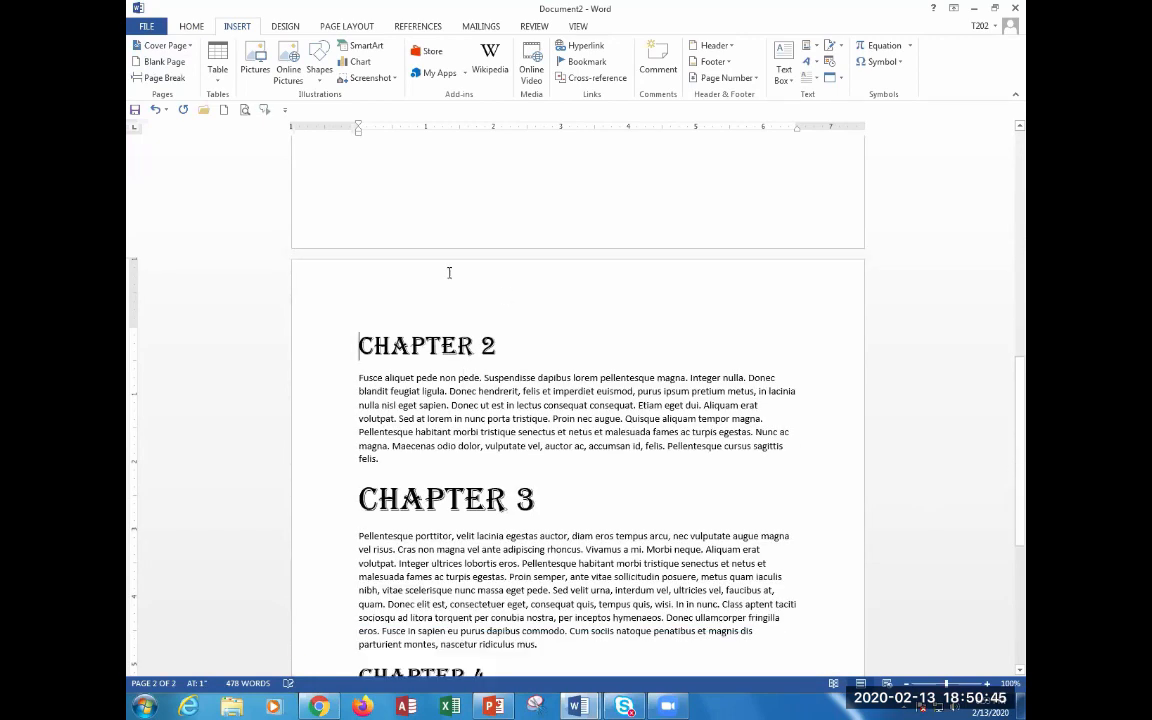
- Insert page breaks before the Chapter 3 and Chapter 4 headings so each starts on a new page
left_click(361, 507)
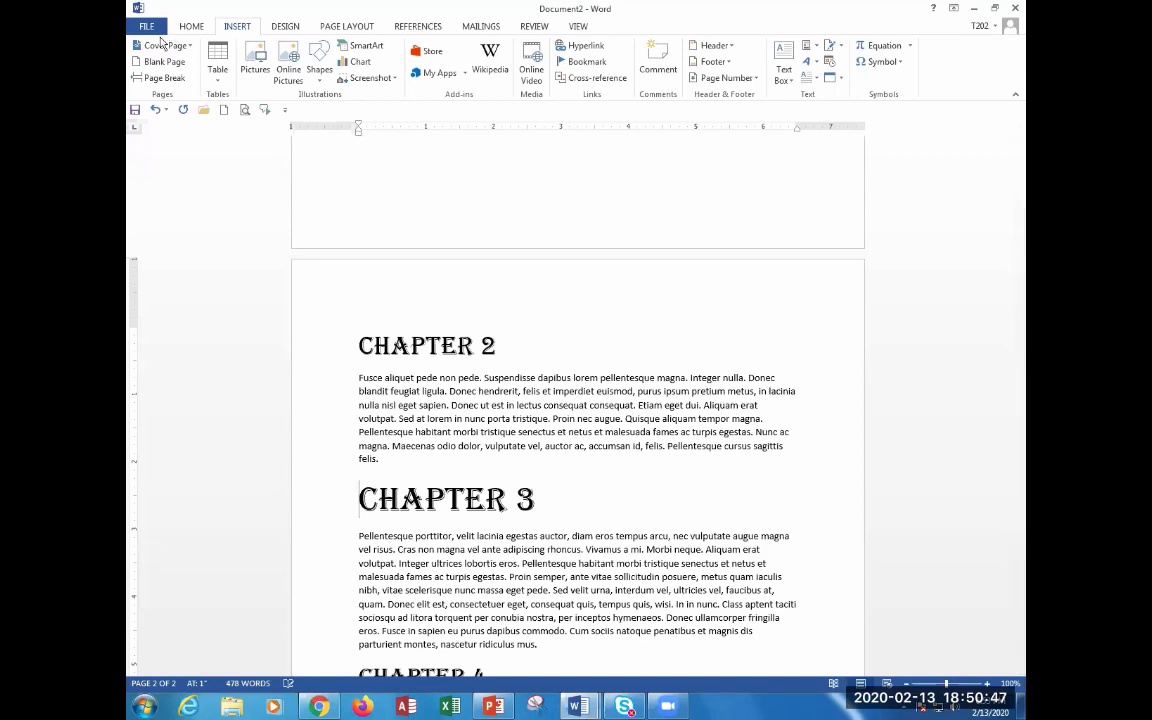
left_click(160, 77)
scroll(420, 320, "down", 8)
left_click(362, 342)
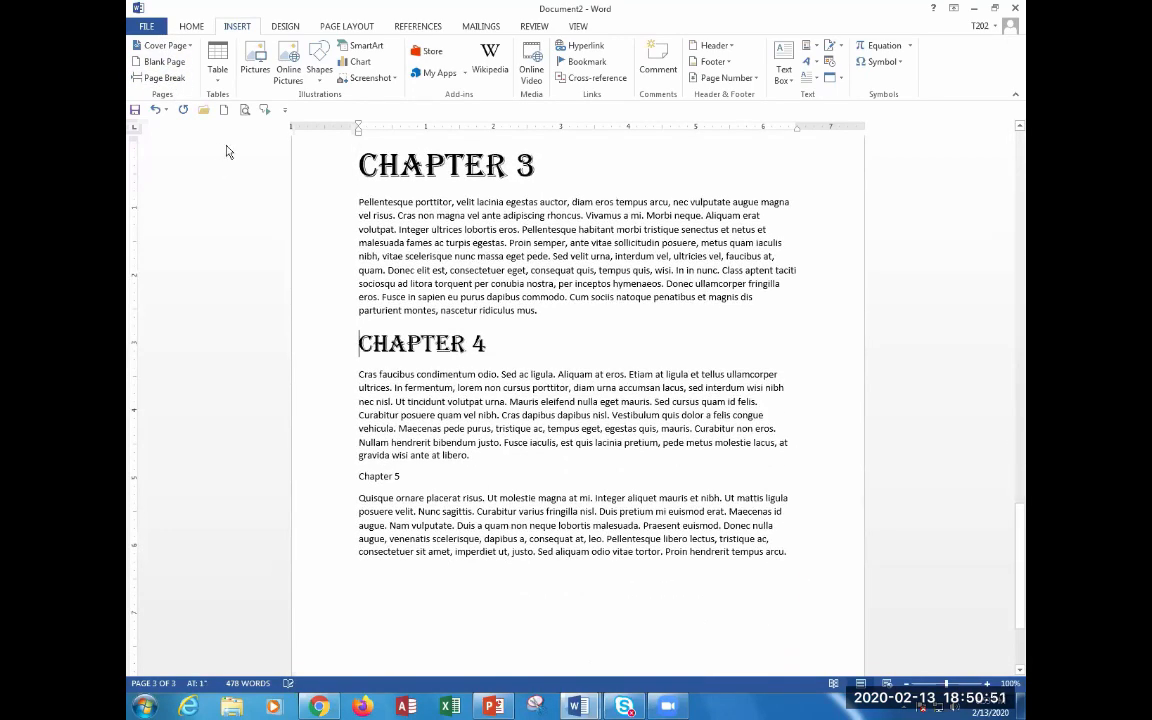
left_click(159, 77)
scroll(522, 405, "up", 15)
scroll(522, 405, "up", 8)
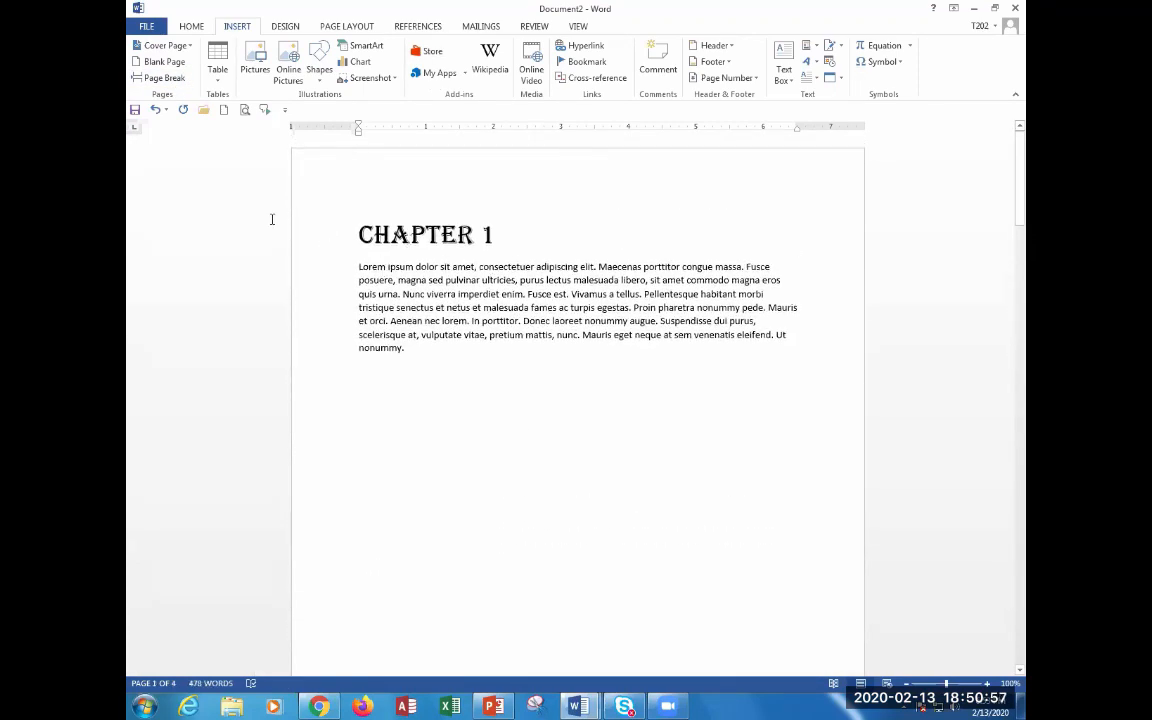
- Undo the page breaks inserted before the Chapter 4, Chapter 3 and Chapter 2 headings so the text runs continuously again
left_click_drag(1013, 175, 1013, 562)
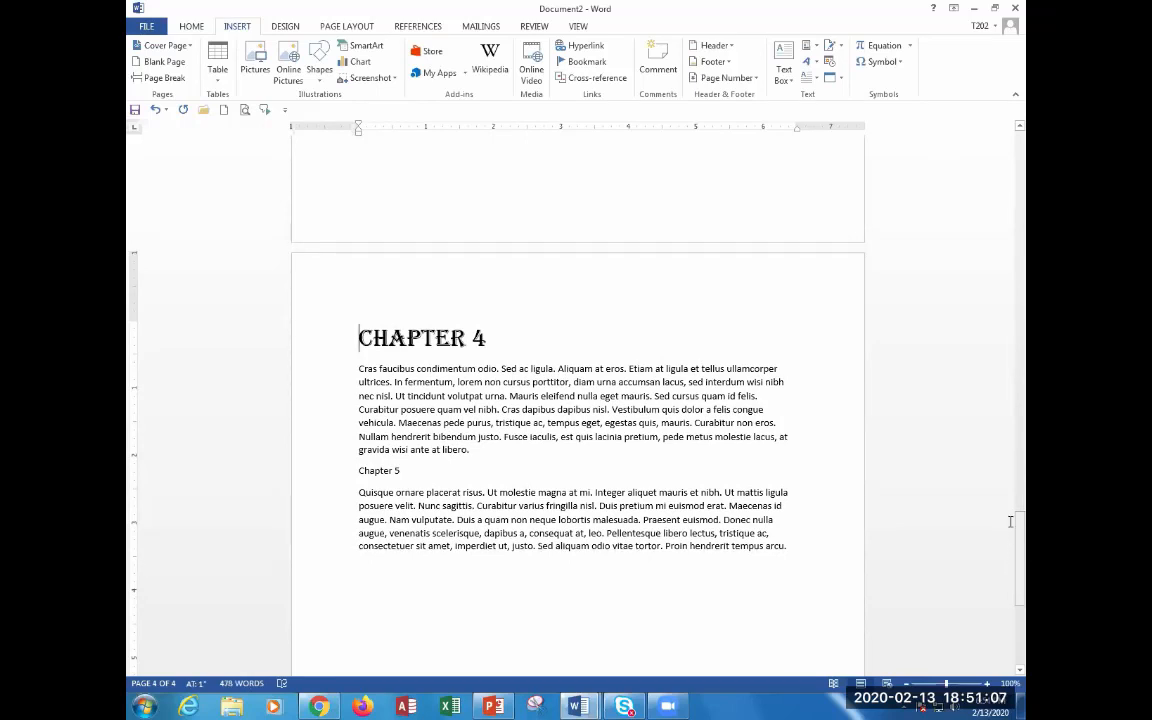
left_click_drag(1010, 562, 1011, 440)
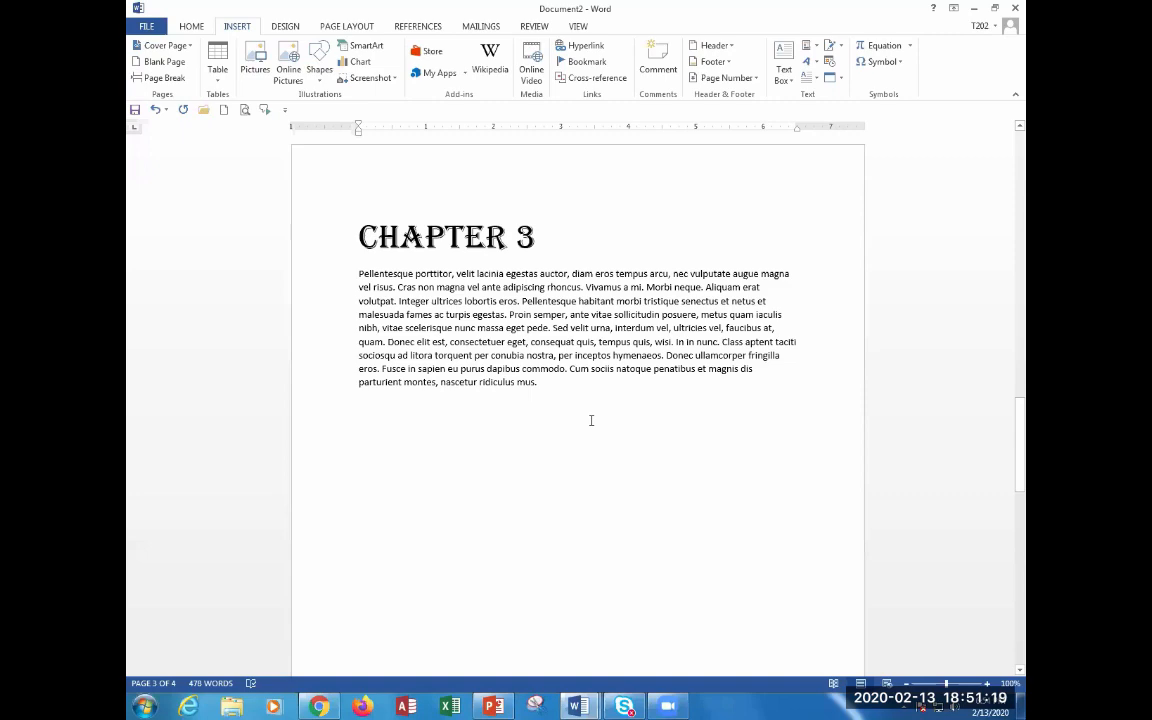
scroll(560, 418, "up", 1)
scroll(558, 416, "up", 15)
scroll(658, 413, "down", 12)
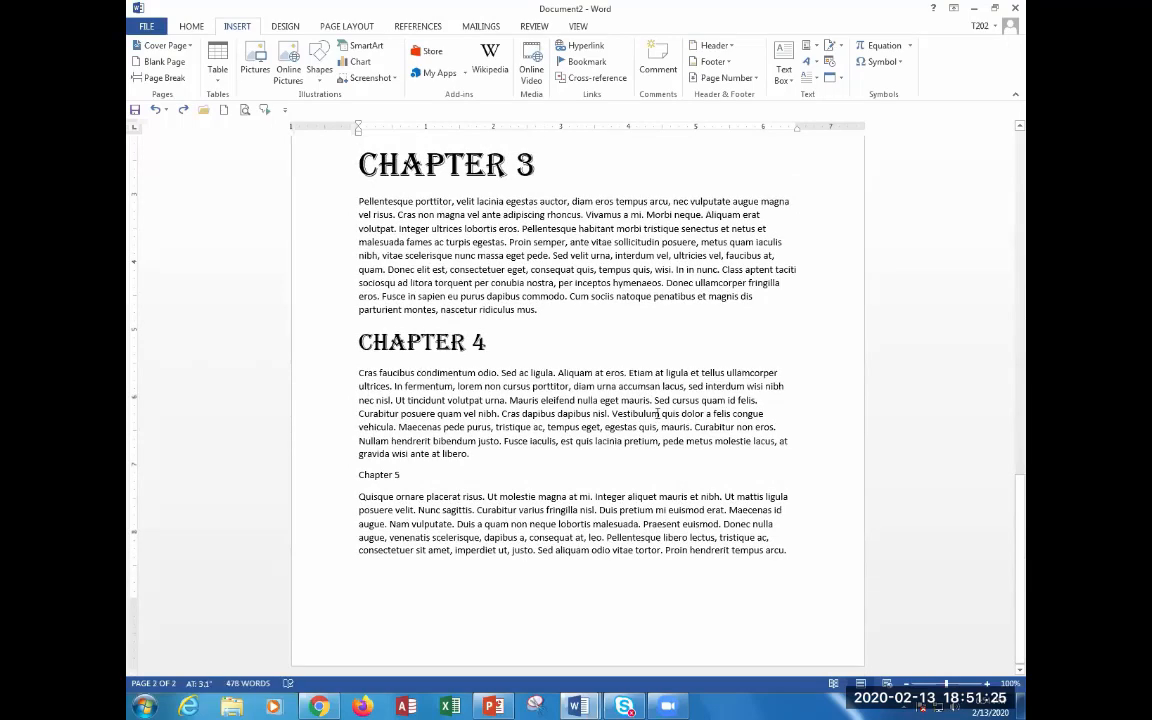
key("ctrl+z")
scroll(658, 413, "up", 3)
key("ctrl+z")
scroll(658, 413, "up", 4)
scroll(658, 413, "up", 5)
scroll(658, 413, "down", 4)
key("ctrl+z")
scroll(657, 412, "up", 4)
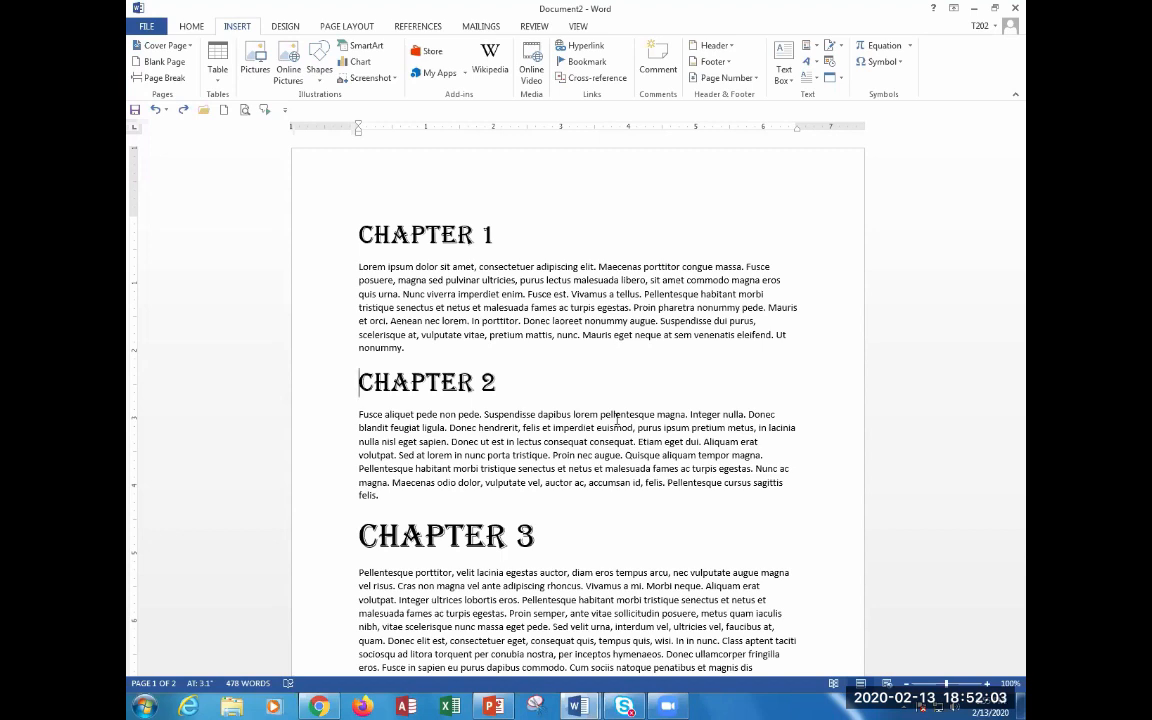
- Apply the Heading 1 style to the Chapter 1, Chapter 2 and Chapter 3 headings
left_click(191, 26)
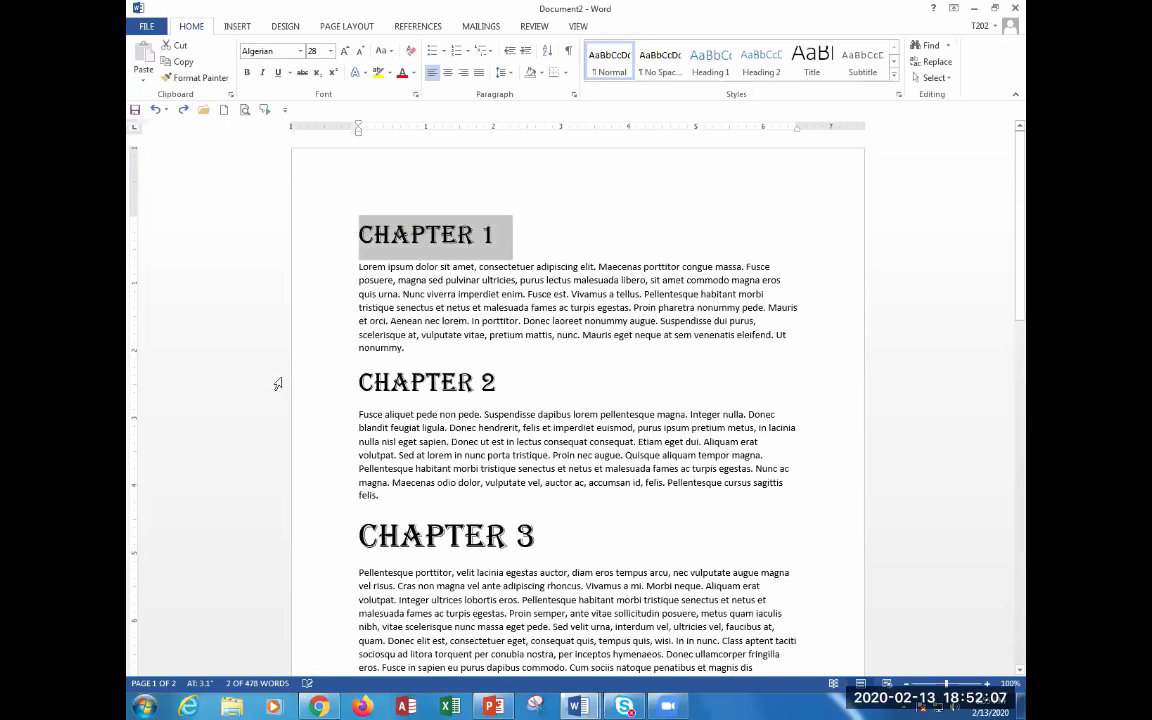
left_click(315, 384)
left_click(320, 540)
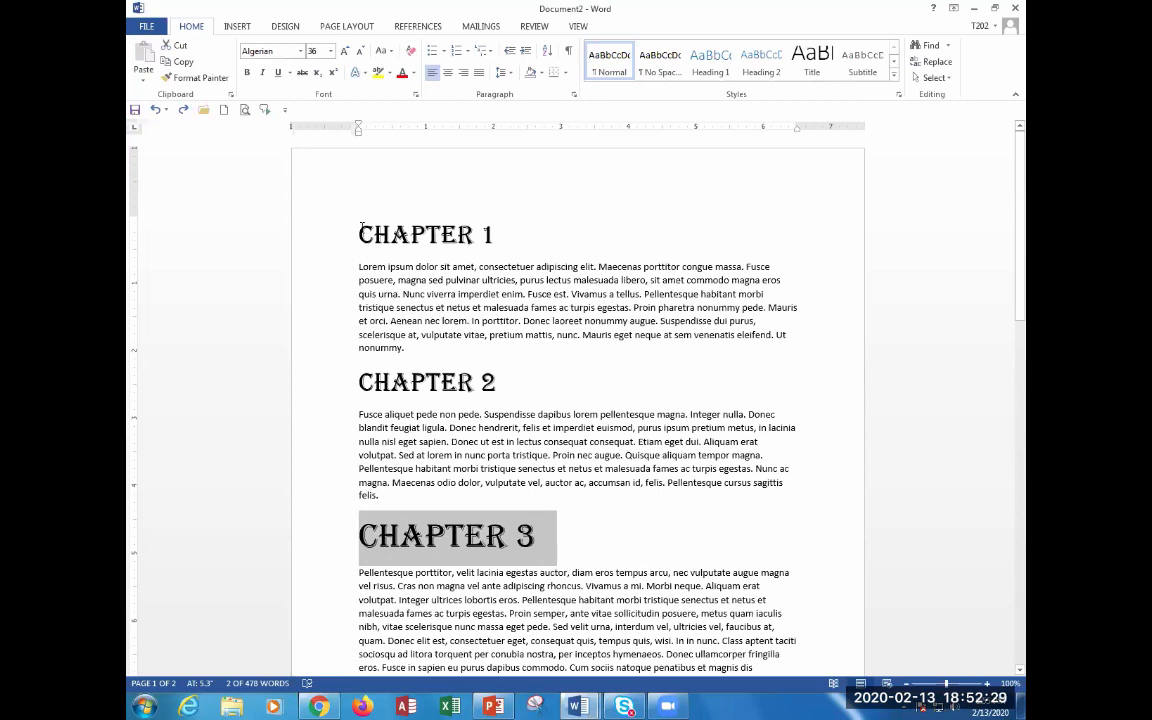
left_click(296, 230)
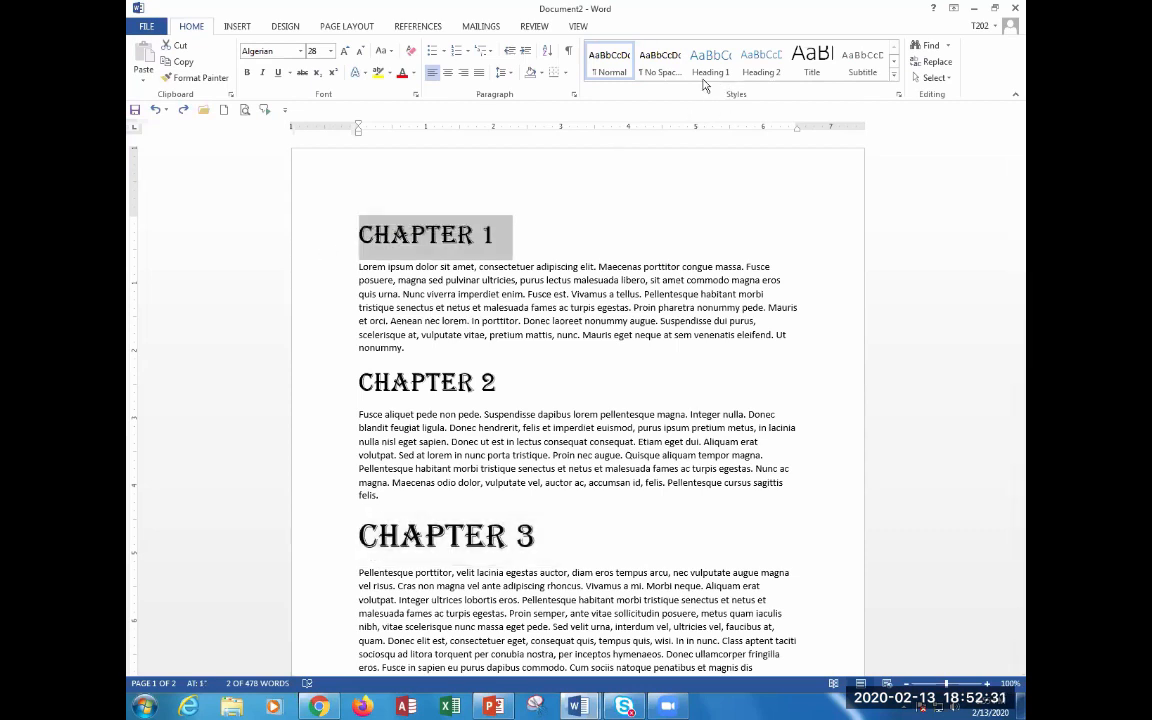
left_click(708, 62)
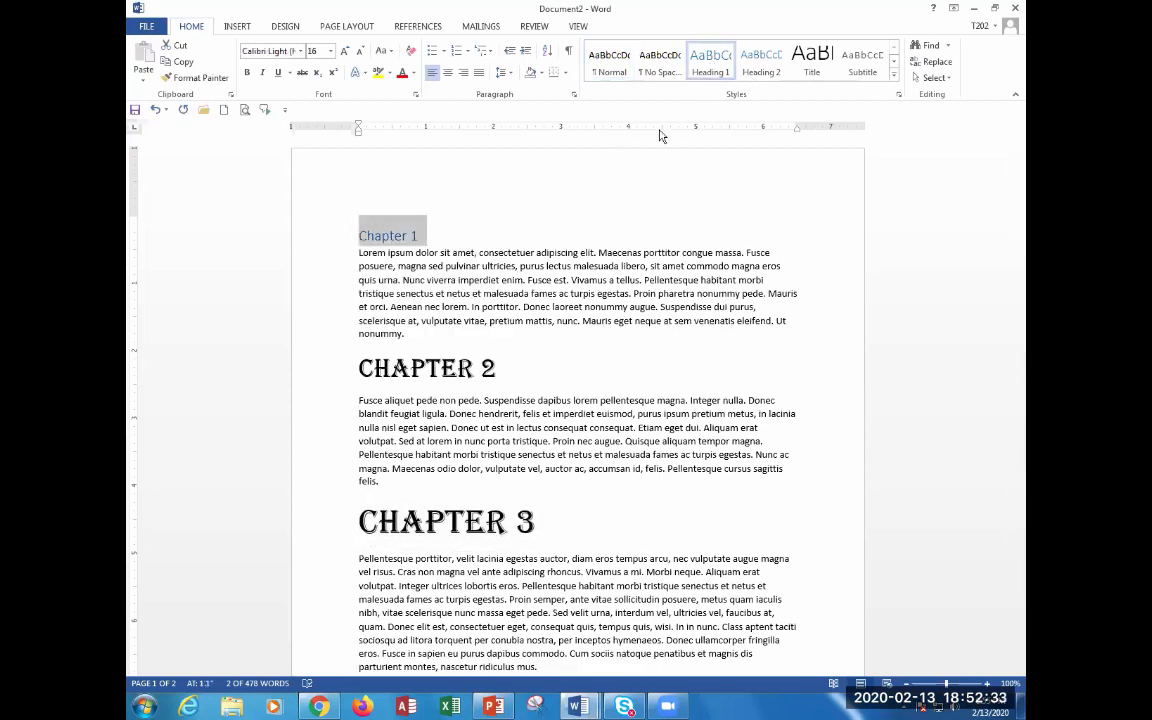
left_click(288, 366)
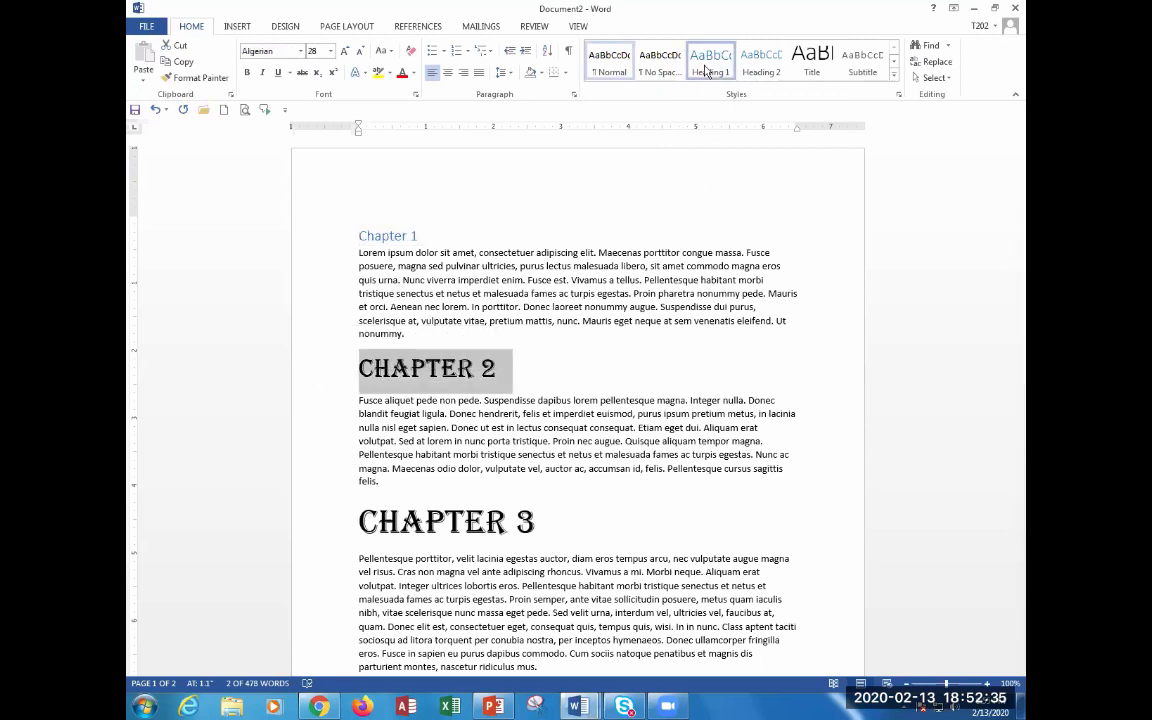
left_click(706, 68)
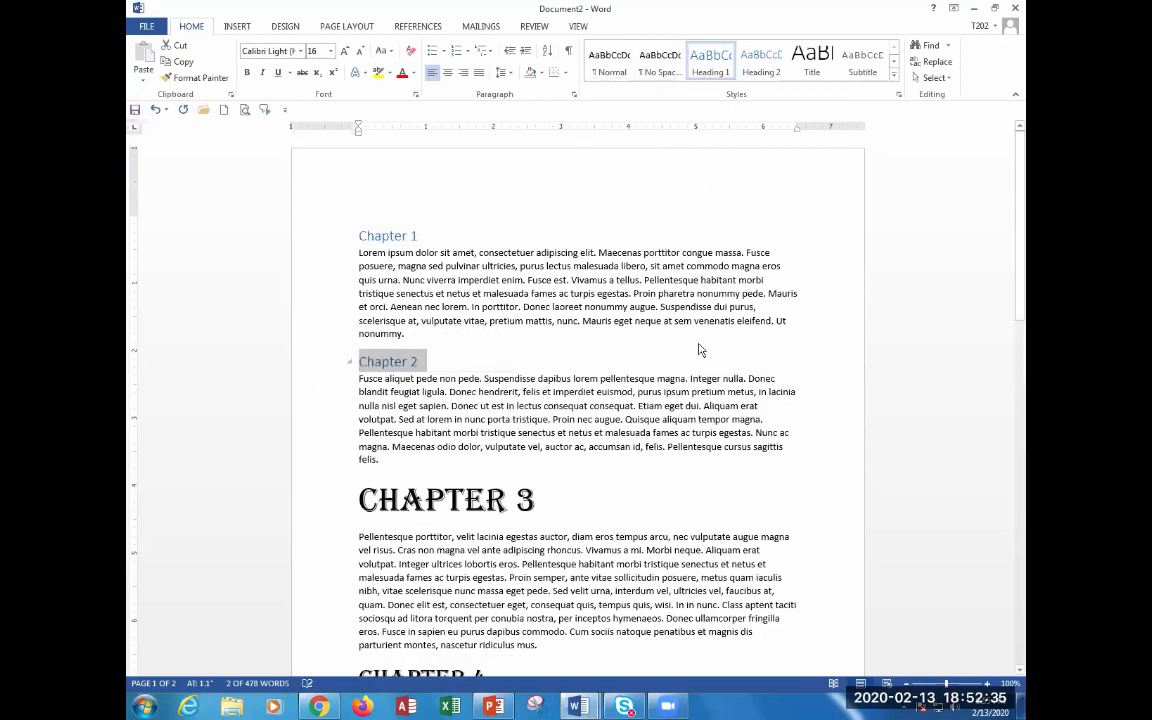
left_click(297, 506)
left_click(716, 68)
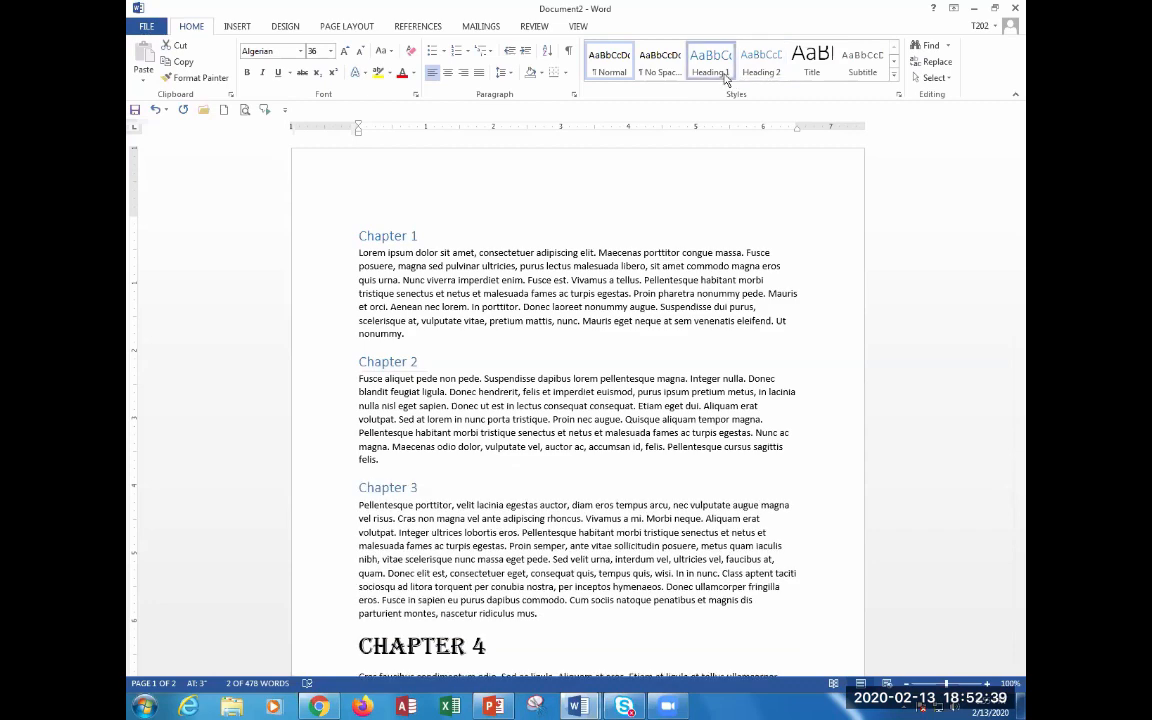
- Apply the Heading 1 style to the Chapter 4 and Chapter 5 headings, then deselect the text
scroll(676, 219, "down", 4)
left_click(334, 442)
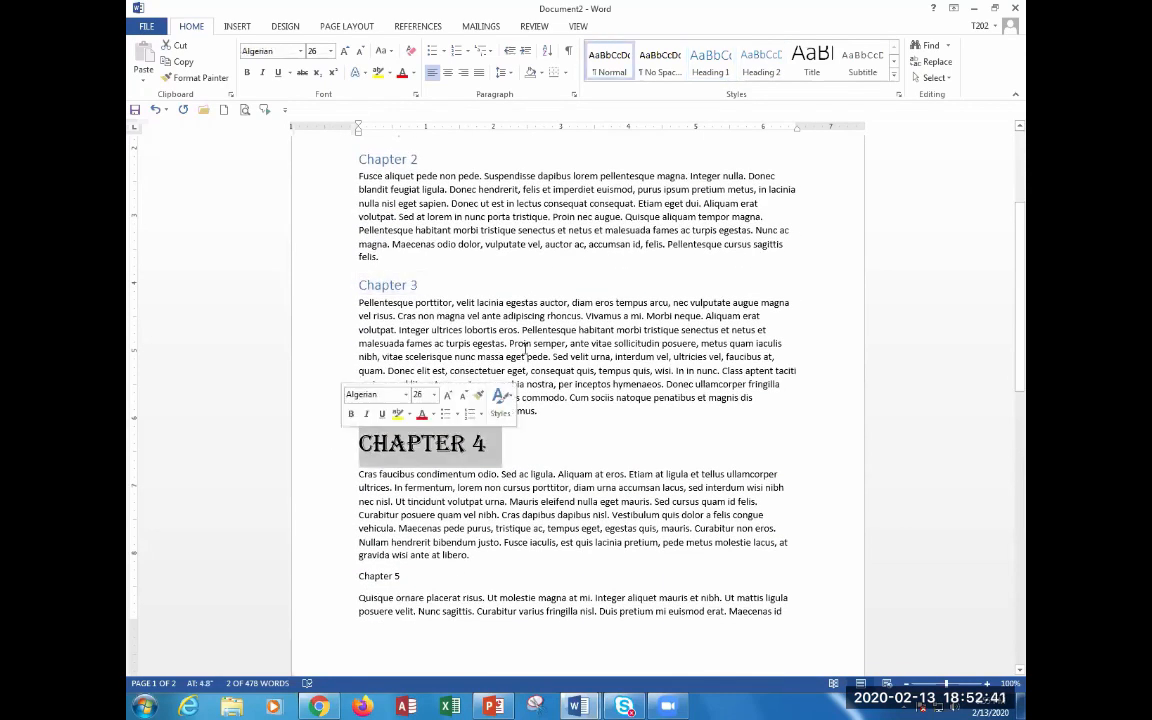
left_click(716, 66)
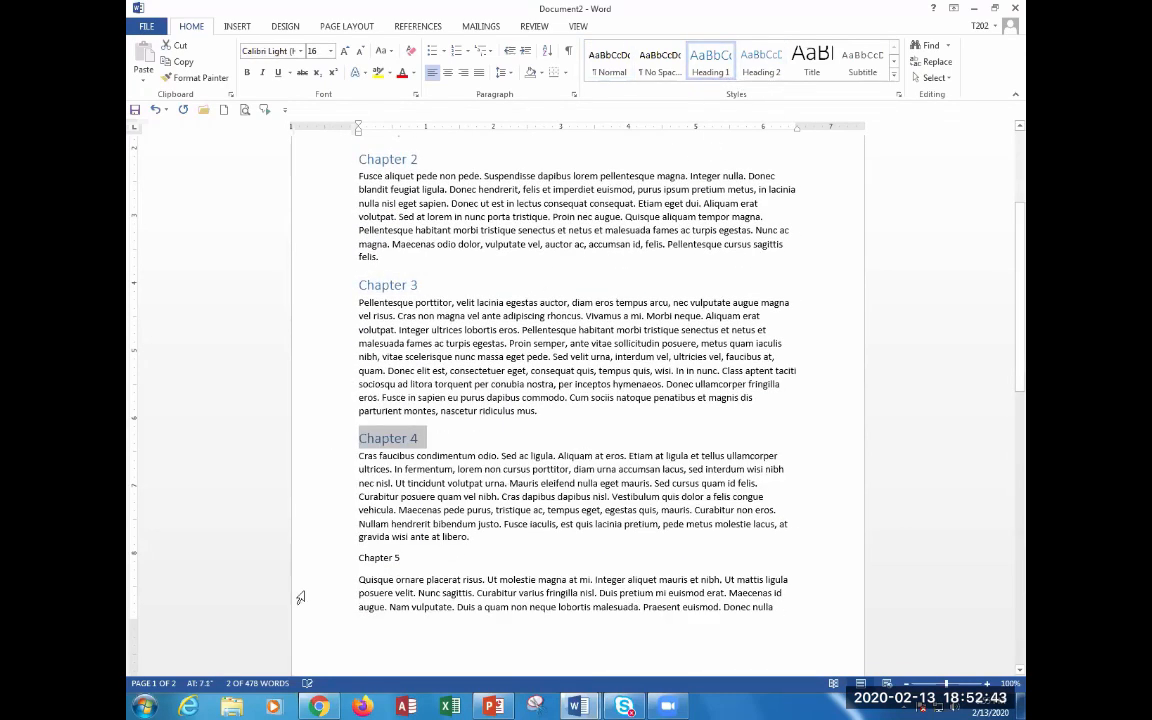
left_click(318, 560)
left_click(710, 66)
left_click(605, 438)
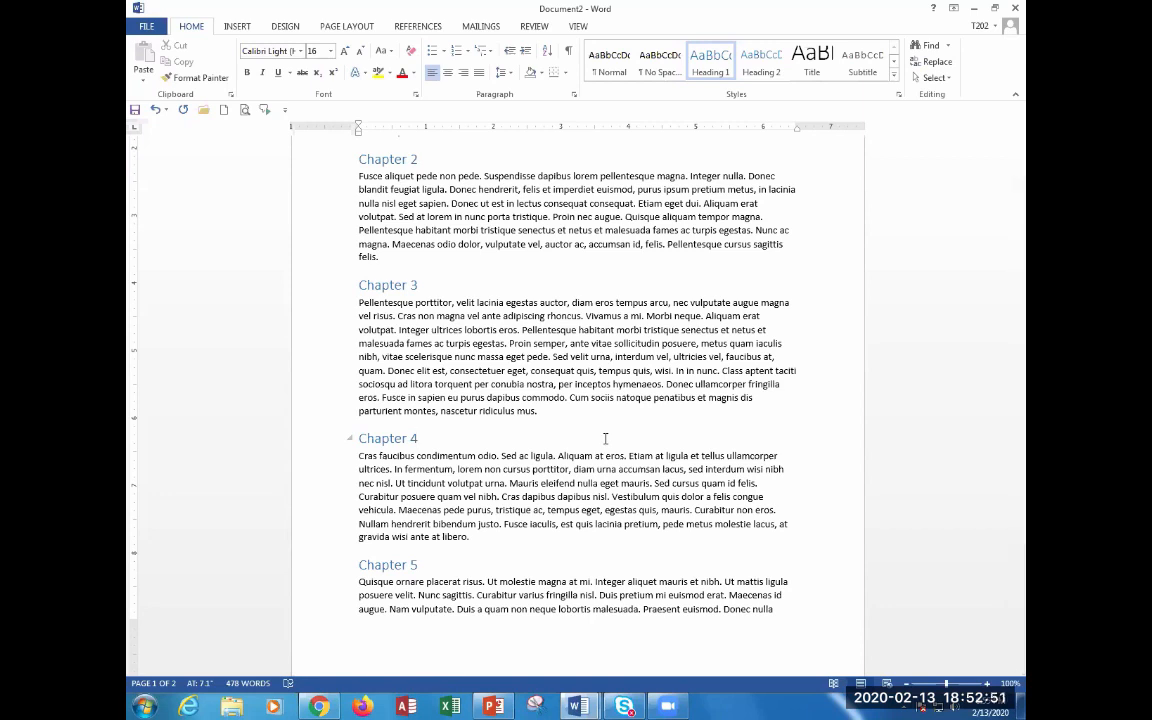
- Modify the Heading 1 style to use the Chiller font in Dark Red
right_click(716, 60)
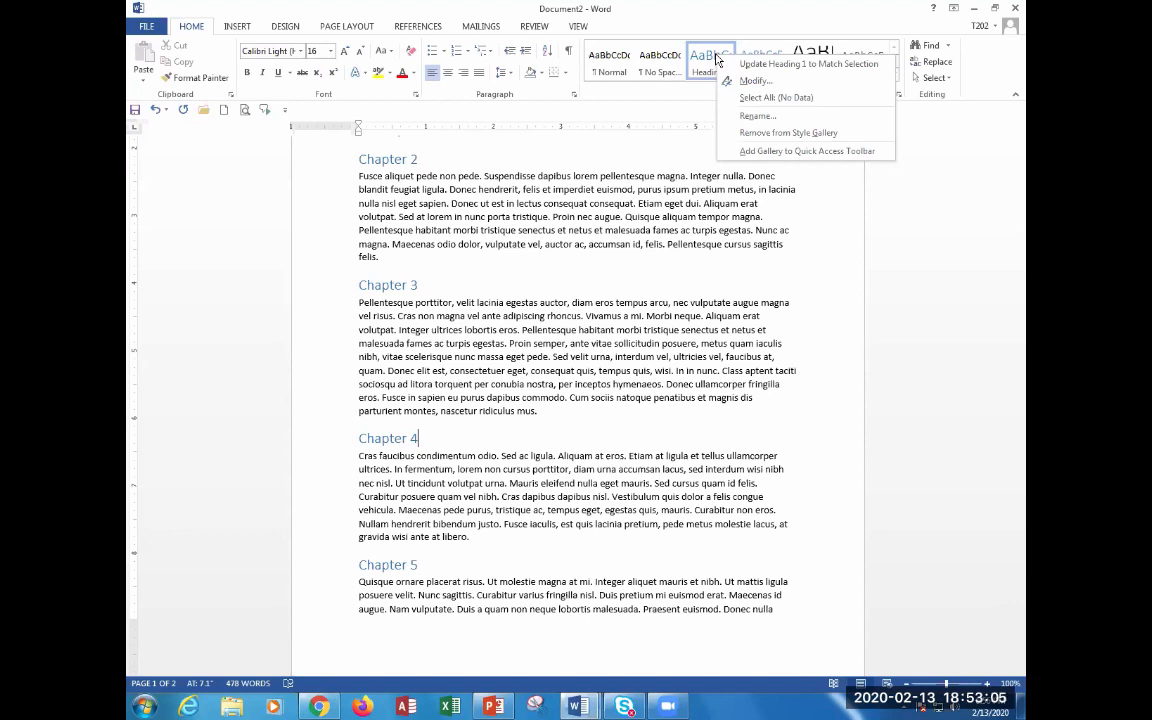
left_click(781, 84)
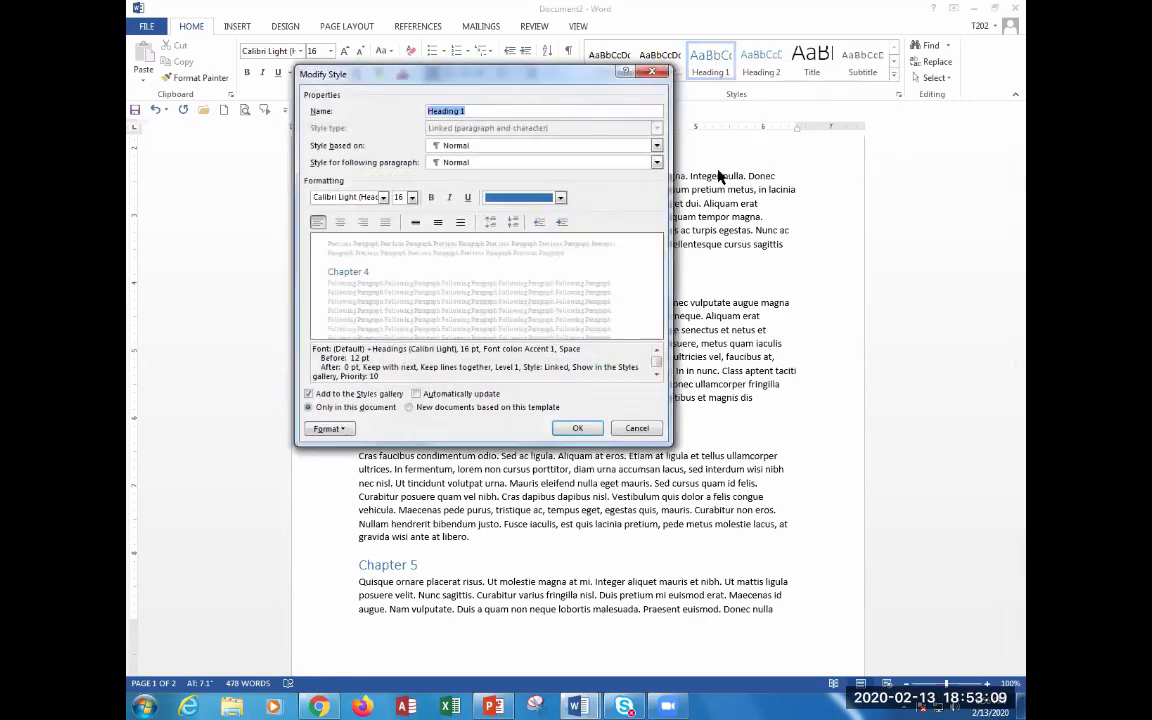
left_click(381, 200)
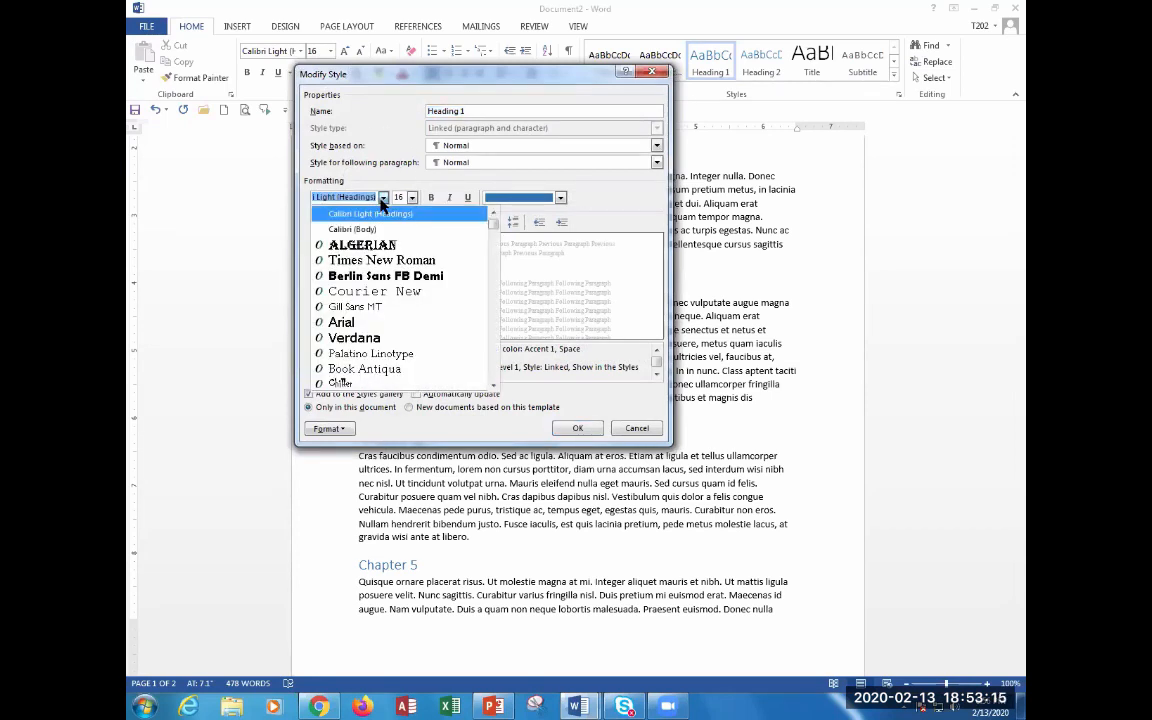
scroll(420, 345, "down", 1)
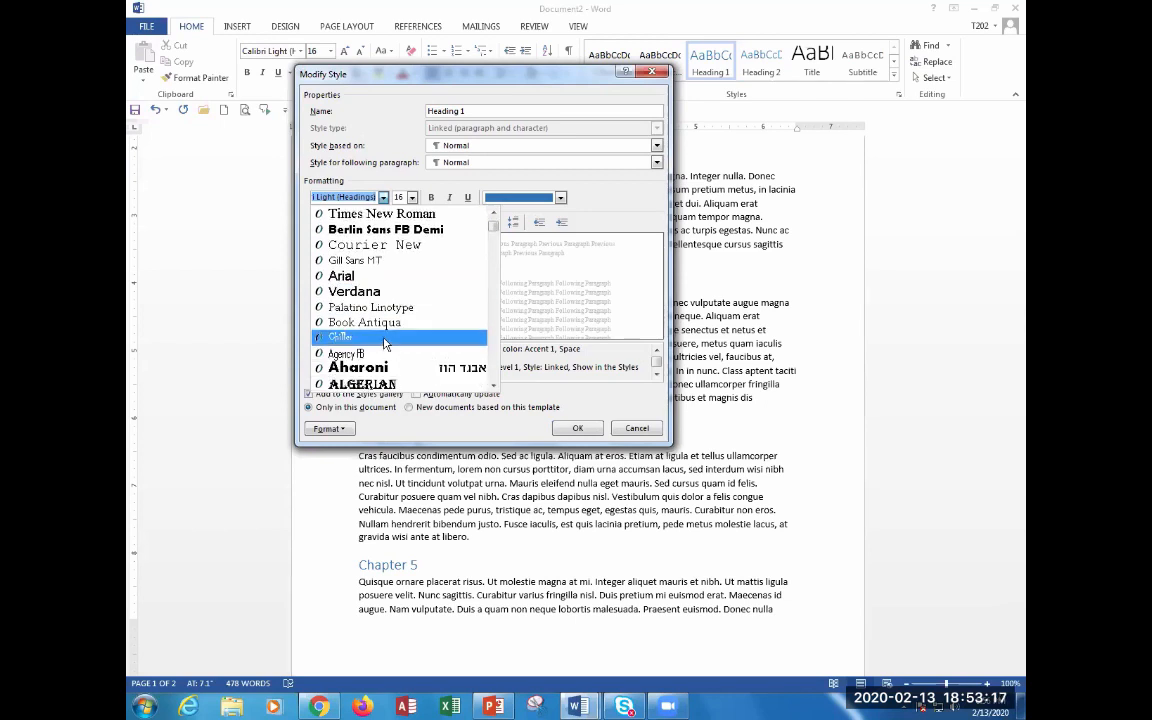
left_click(388, 342)
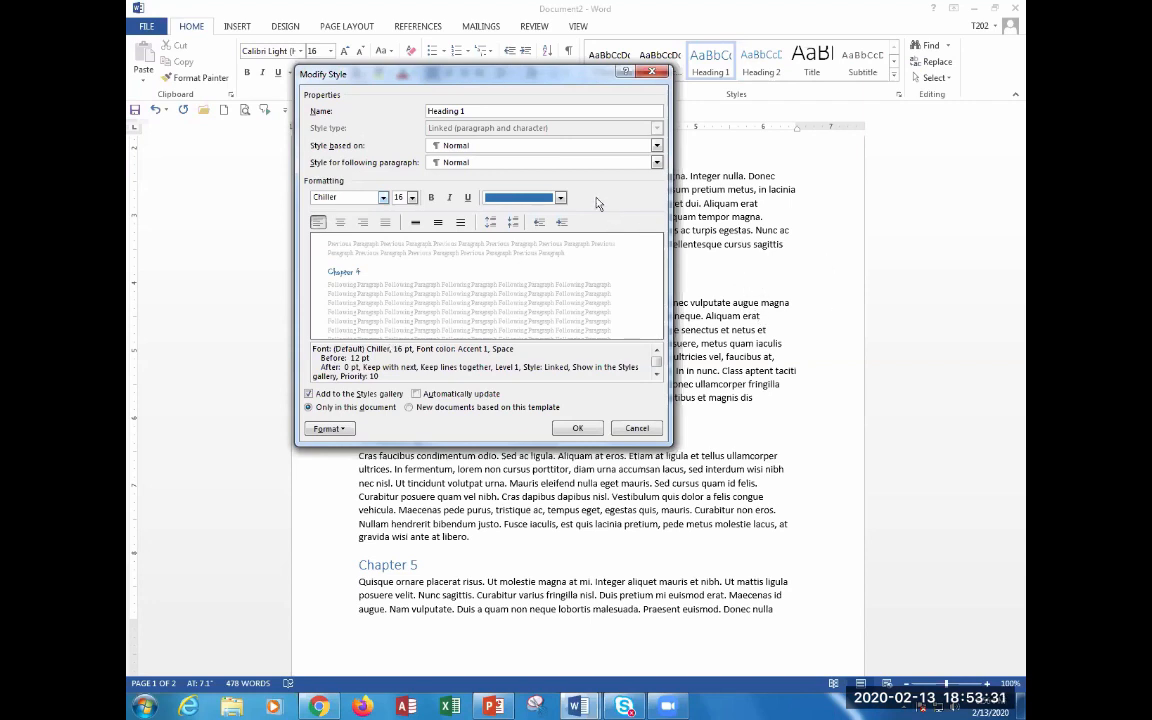
left_click(520, 197)
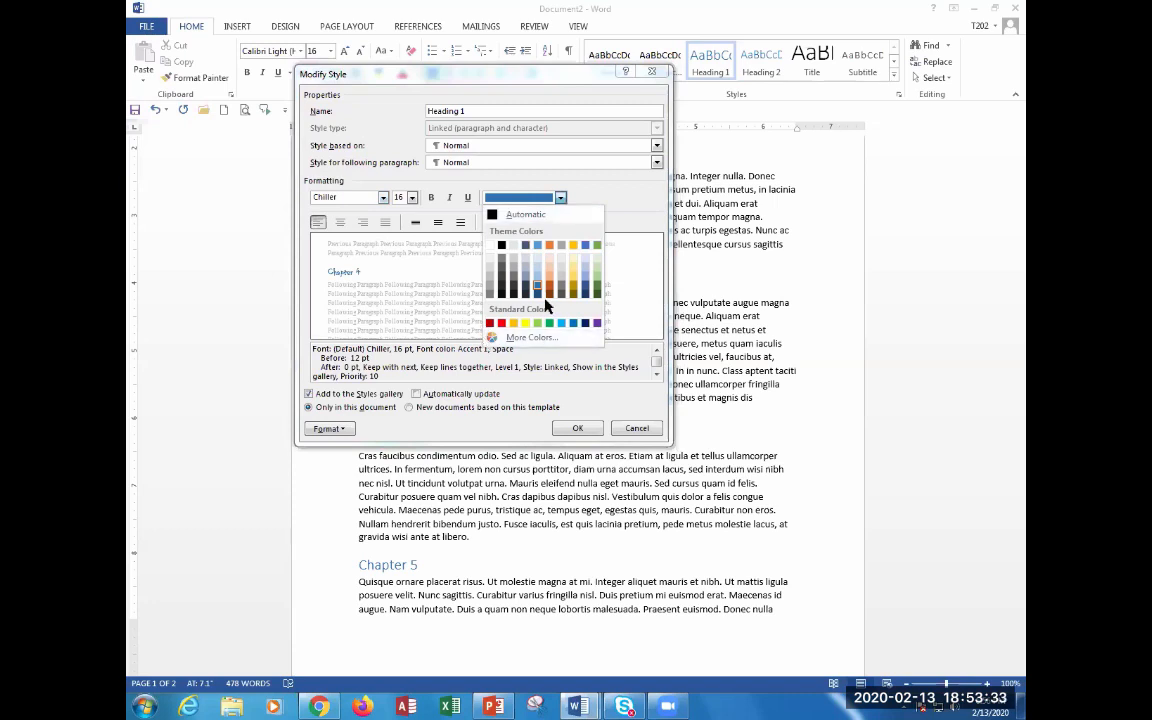
left_click(491, 322)
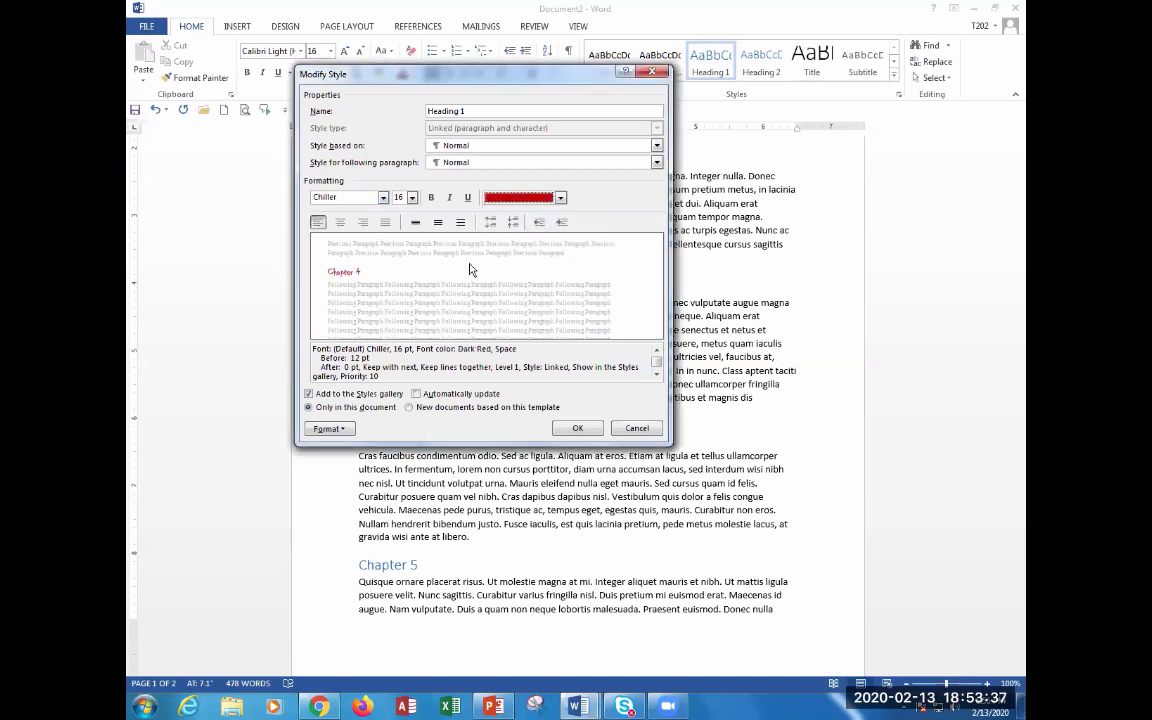
- Make the Heading 1 style bold at 72 pt, accept the changes and check the chapter headings
left_click(431, 197)
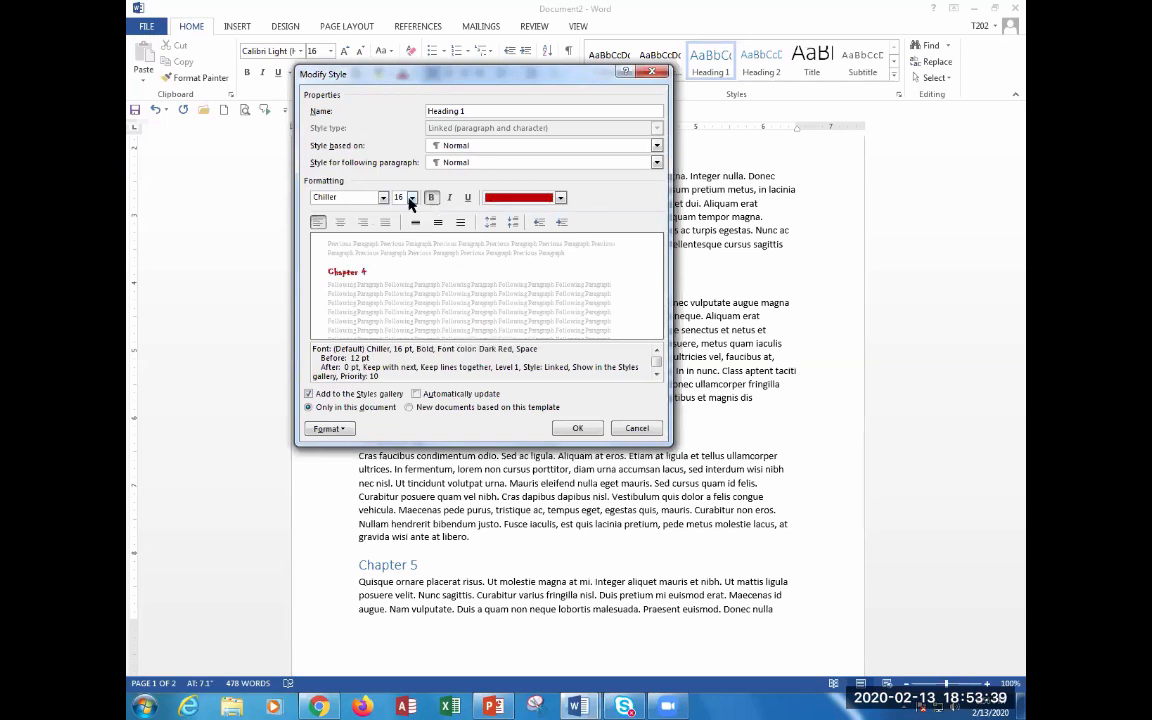
left_click(411, 198)
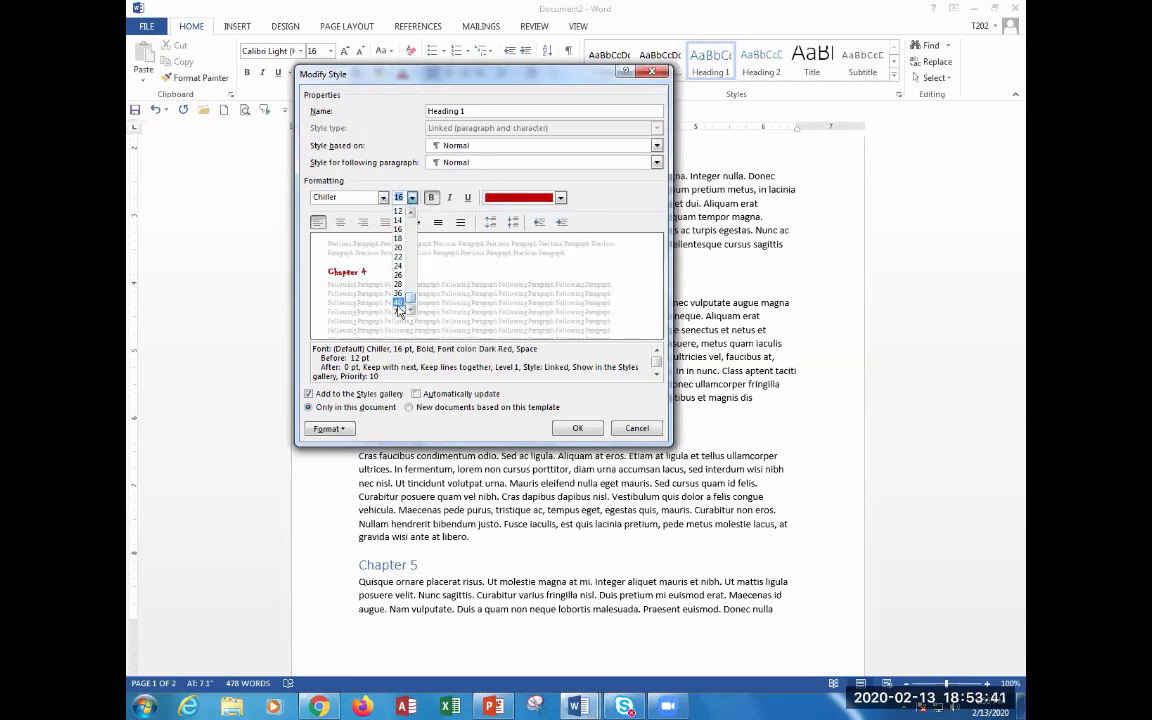
left_click(398, 309)
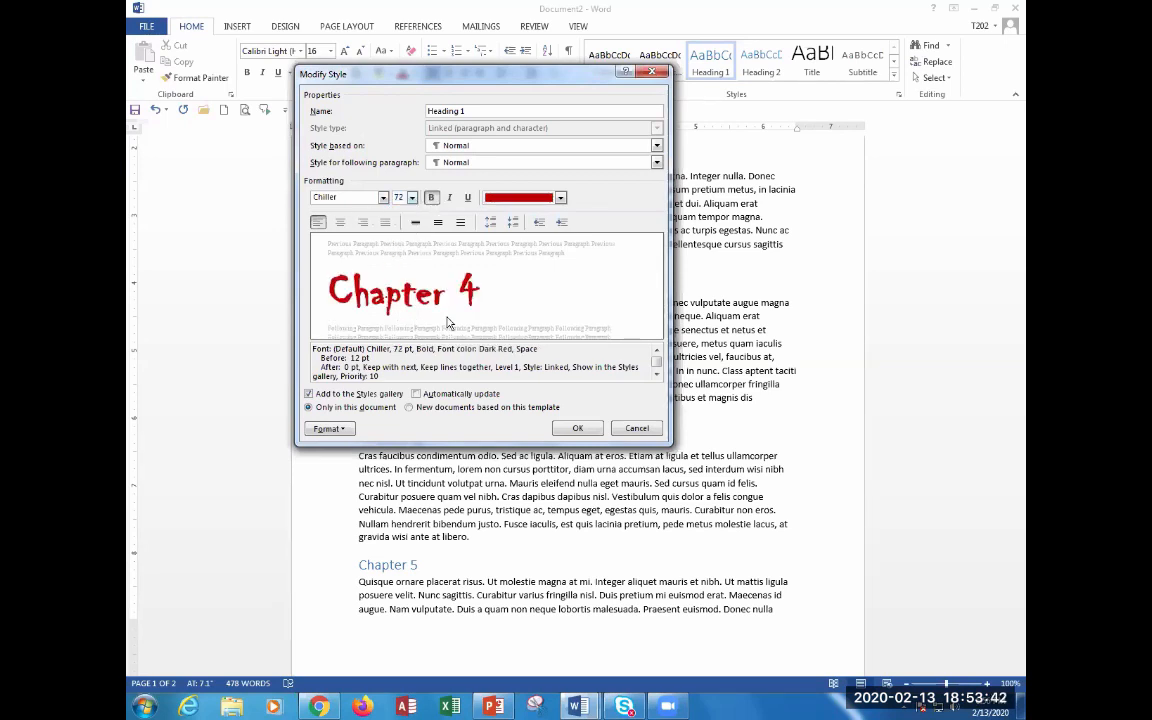
left_click(577, 428)
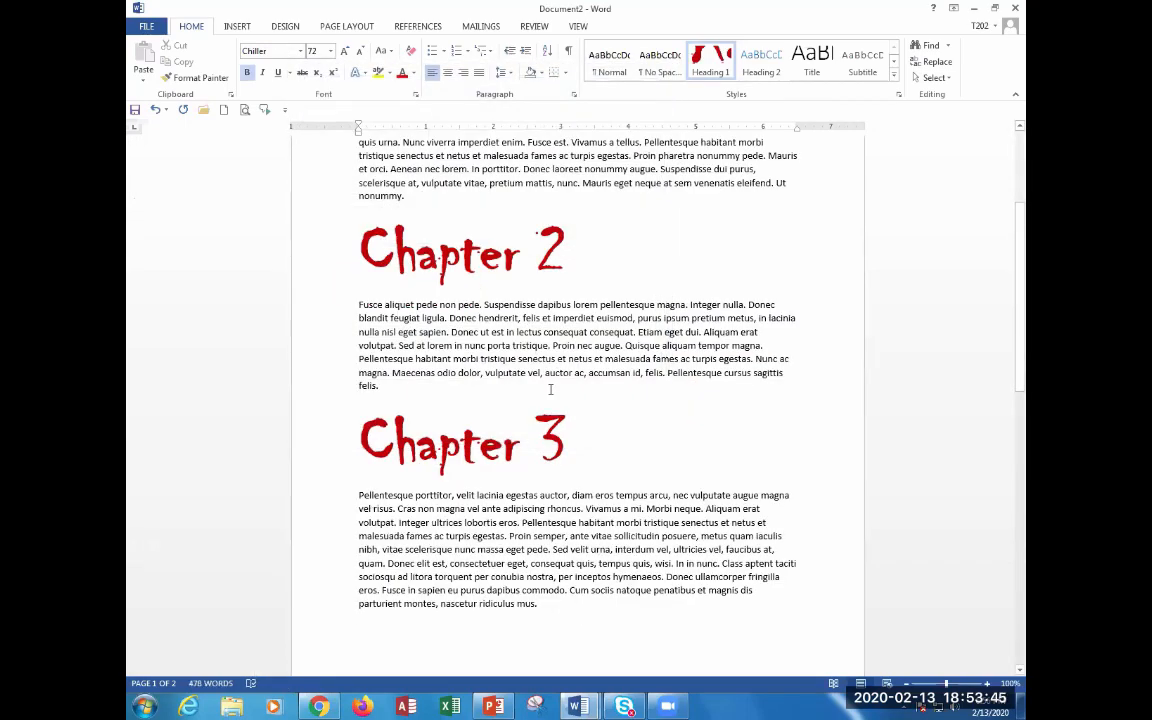
scroll(550, 390, "up", 5)
scroll(550, 390, "down", 3)
scroll(550, 390, "up", 3)
scroll(548, 393, "down", 4)
scroll(543, 405, "up", 4)
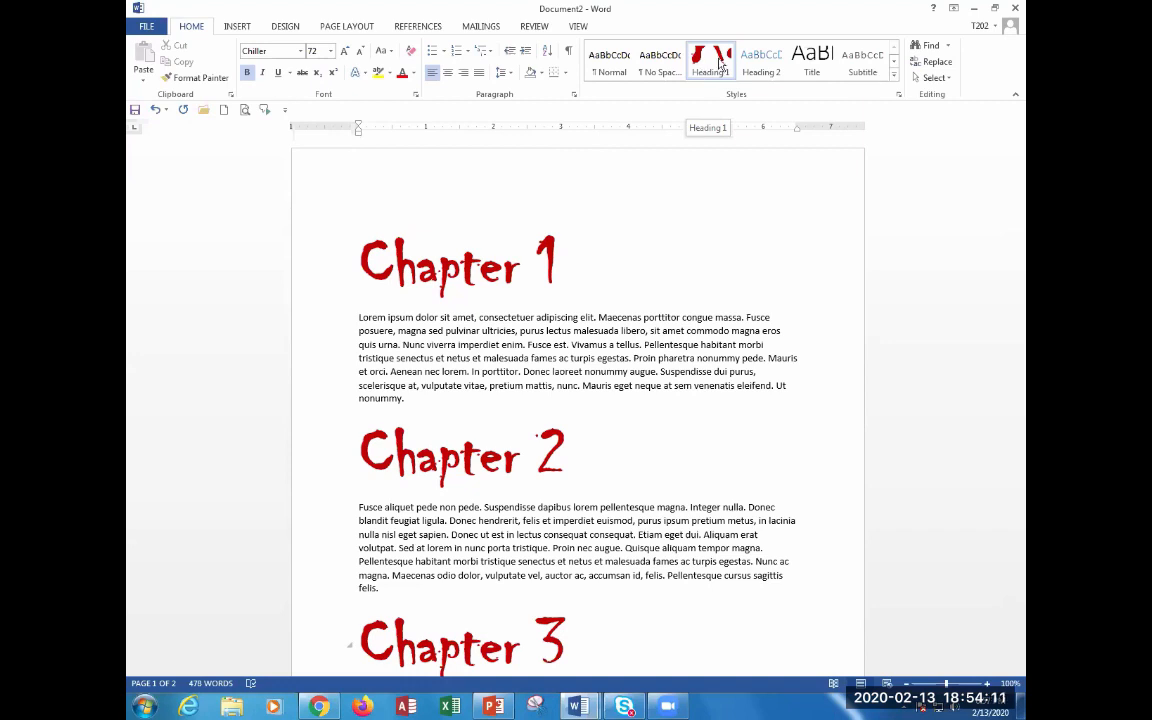
- Modify the Heading 1 style's paragraph settings to include a page break before, then check that each chapter starts on a new page
right_click(710, 65)
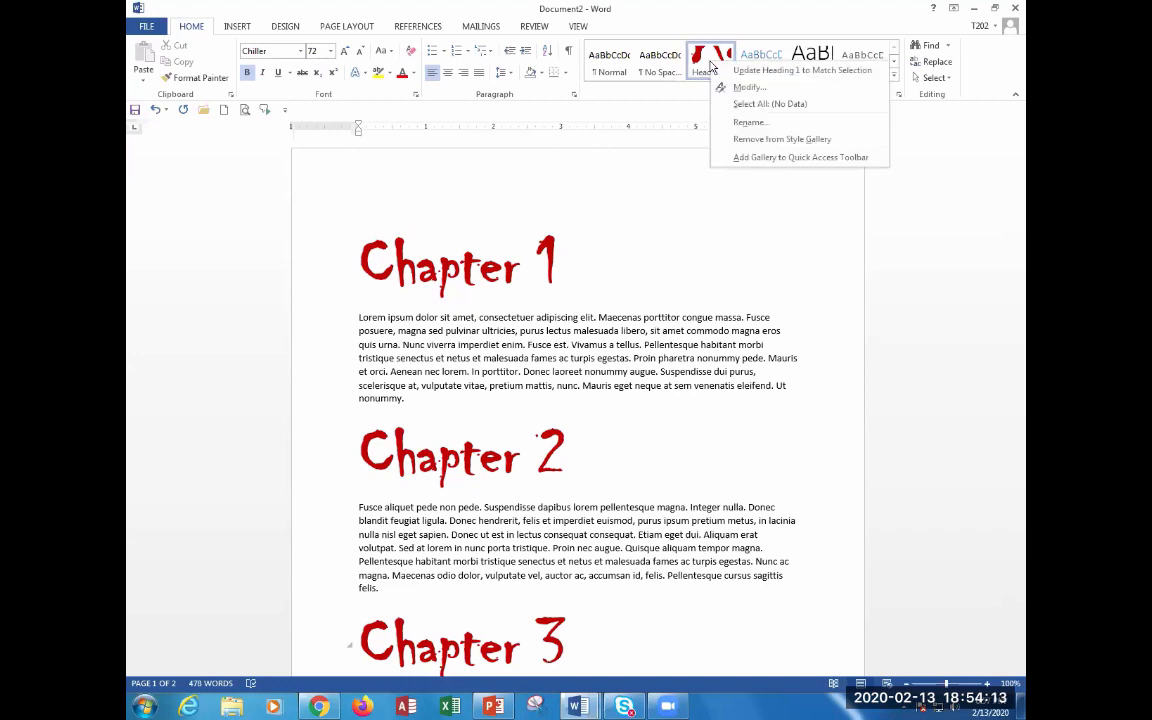
left_click(748, 89)
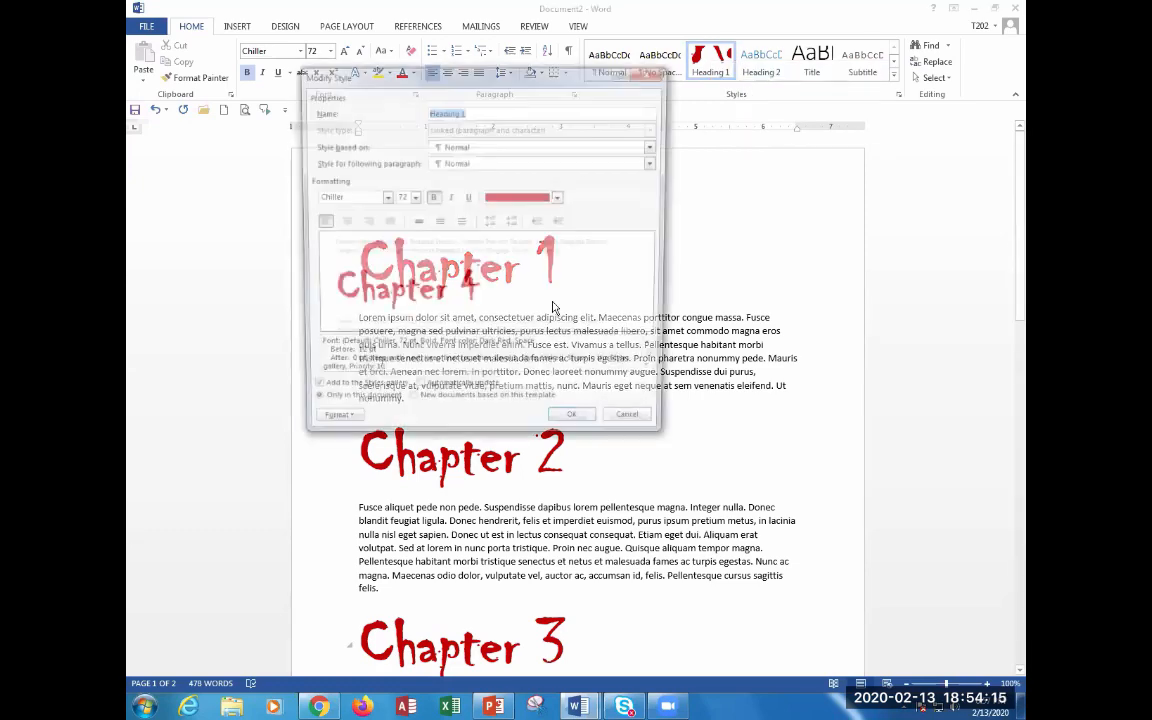
left_click(333, 430)
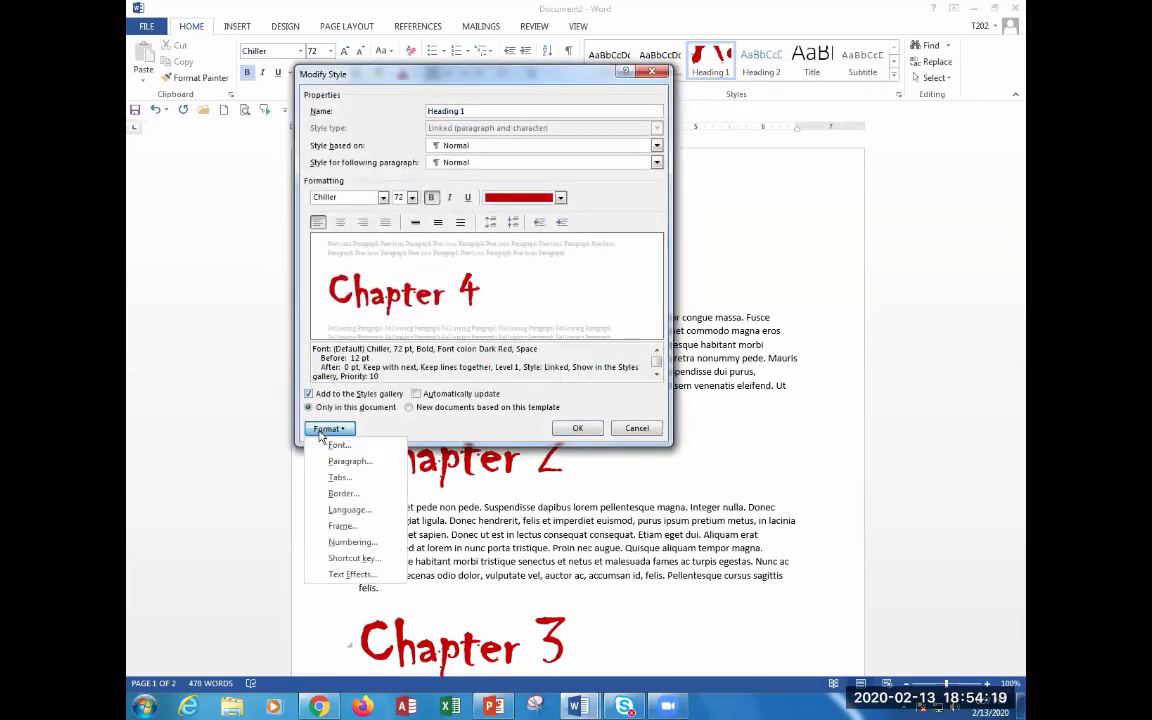
left_click(366, 463)
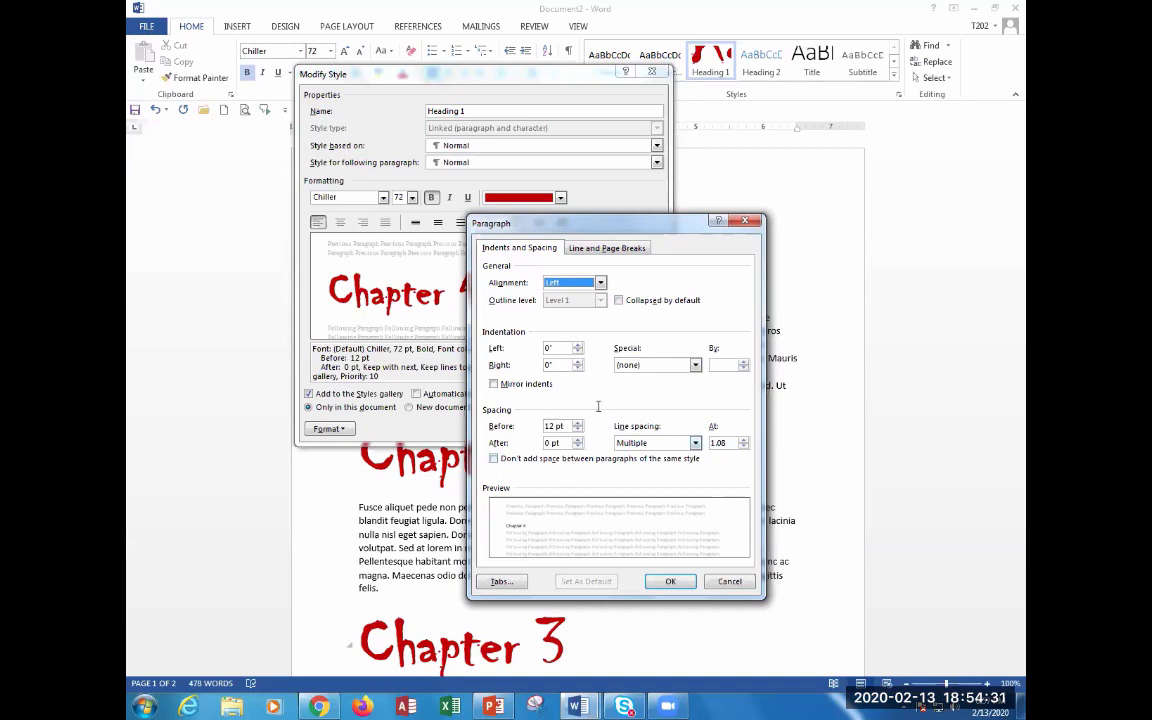
left_click(600, 248)
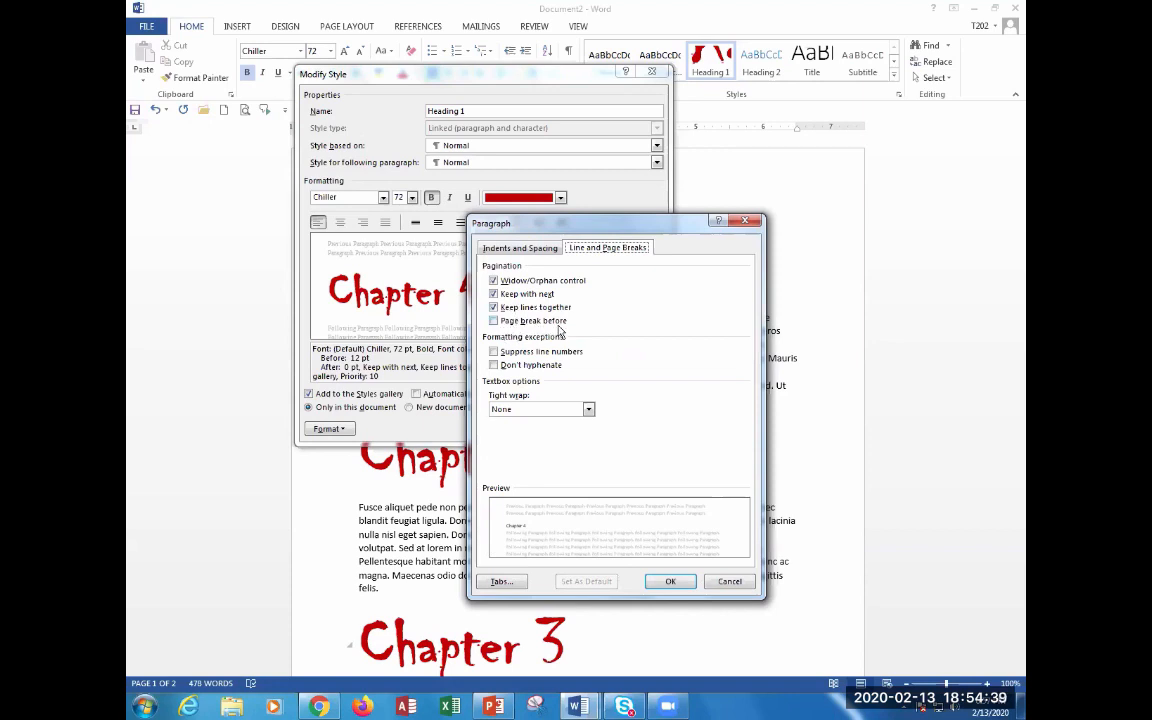
left_click(520, 321)
left_click(670, 581)
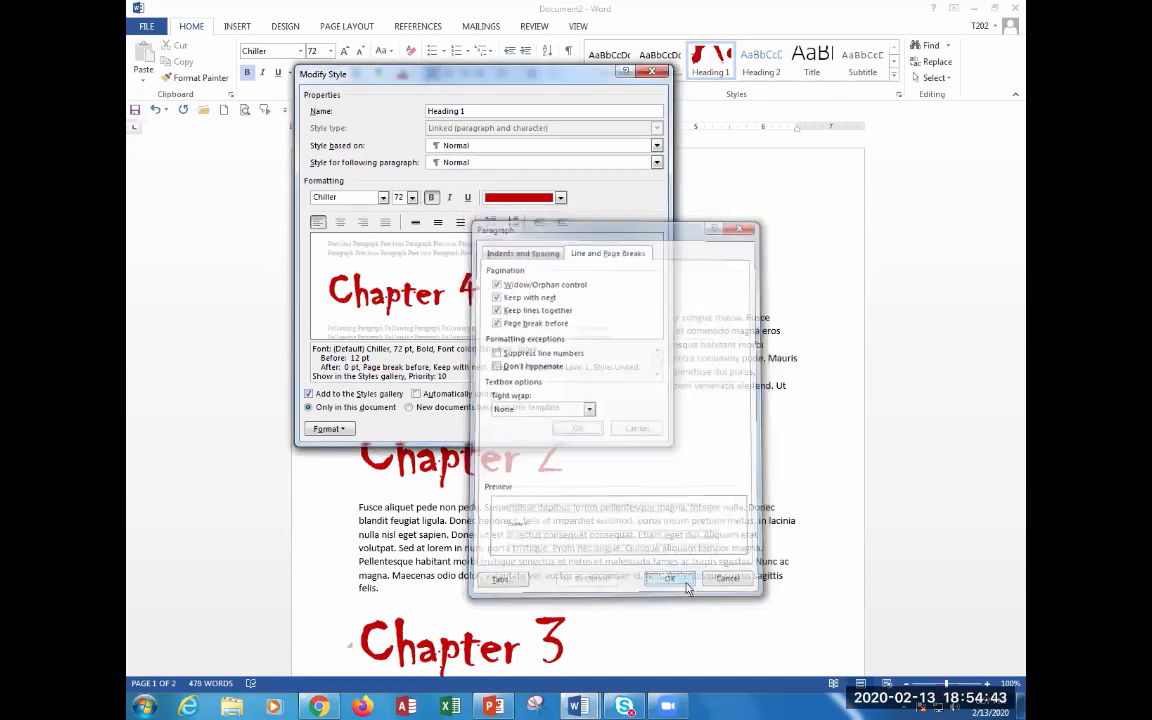
left_click(576, 430)
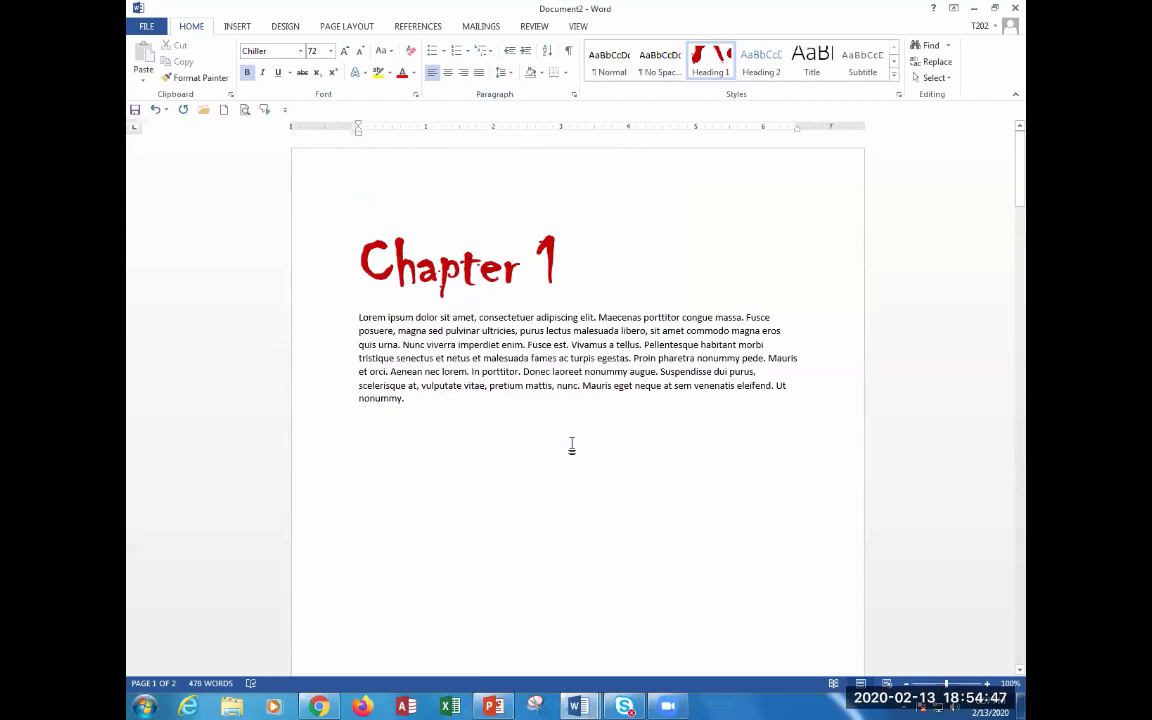
scroll(572, 447, "down", 6)
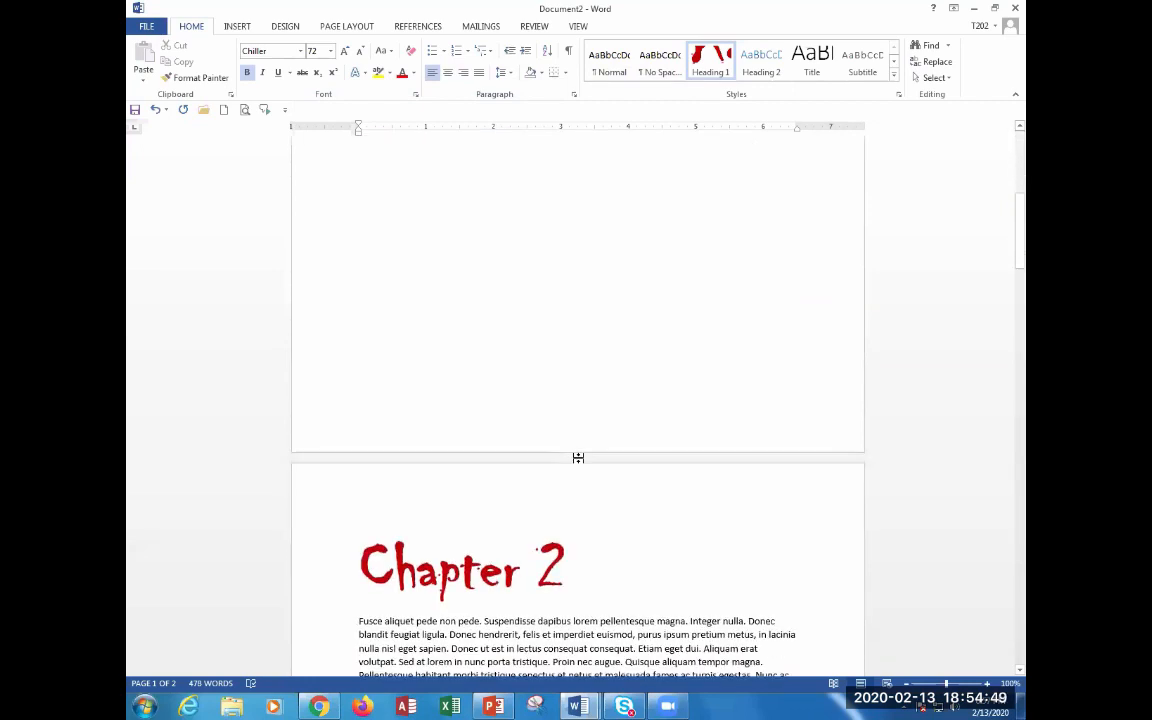
scroll(577, 459, "up", 6)
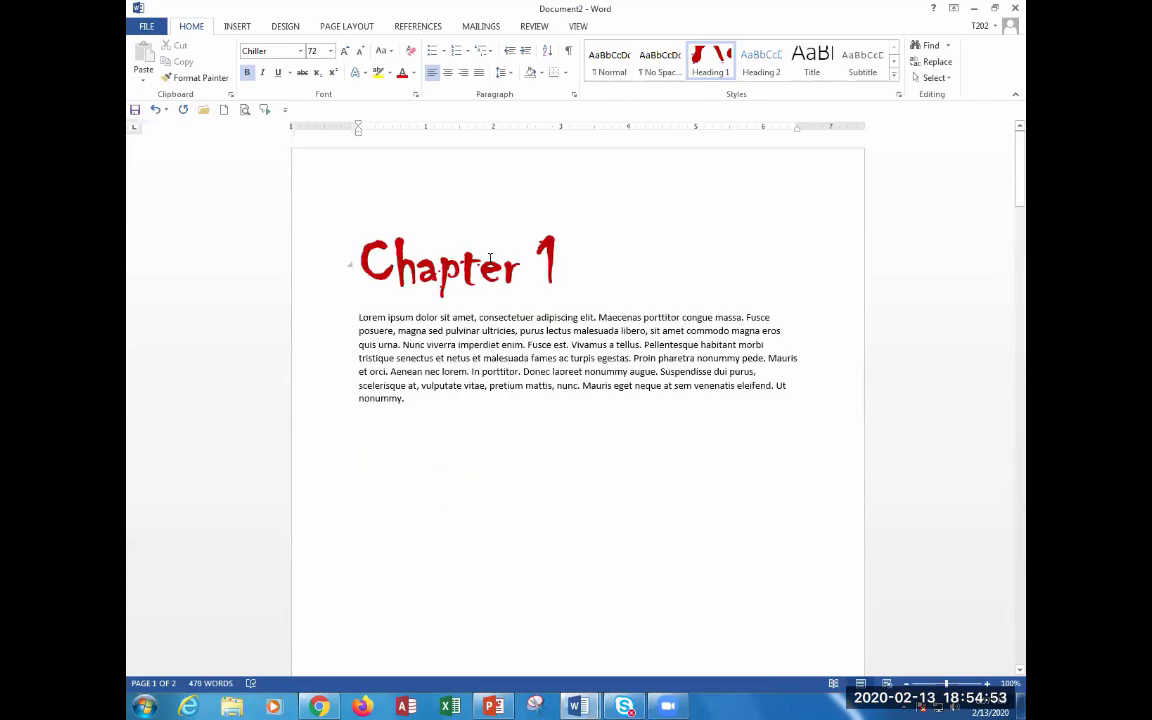
- Modify the Normal style to Times New Roman at 16 pt, then check the body text under the chapter headings
right_click(612, 56)
left_click(648, 78)
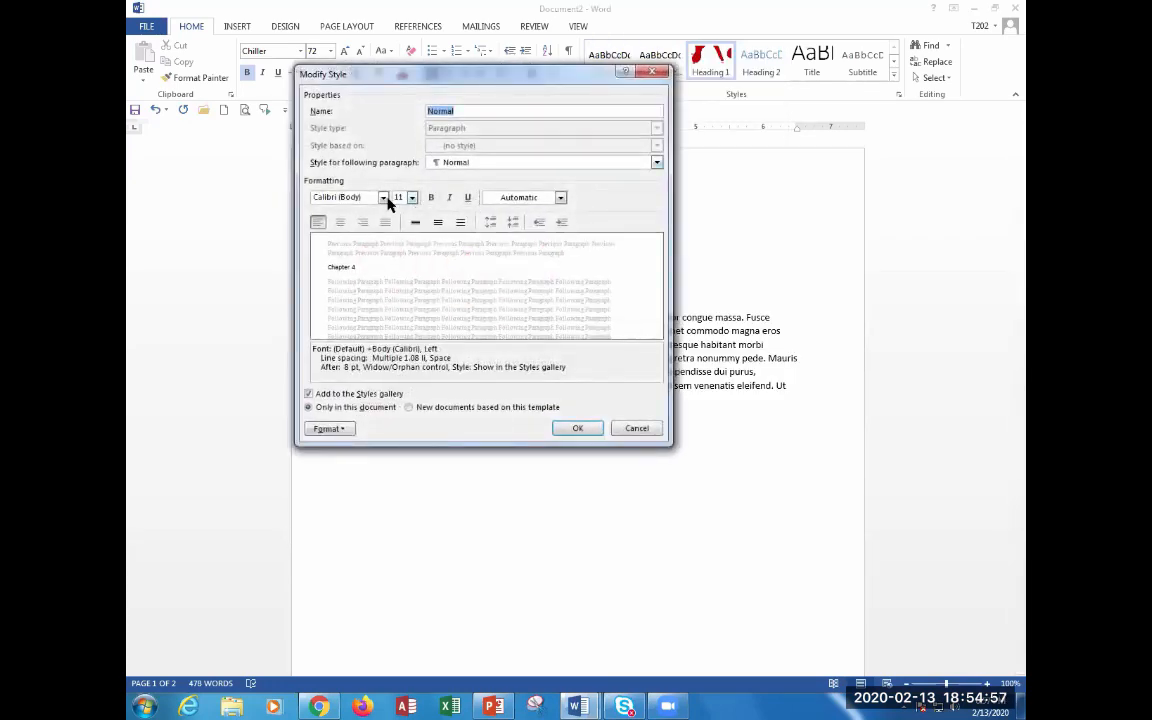
left_click(383, 197)
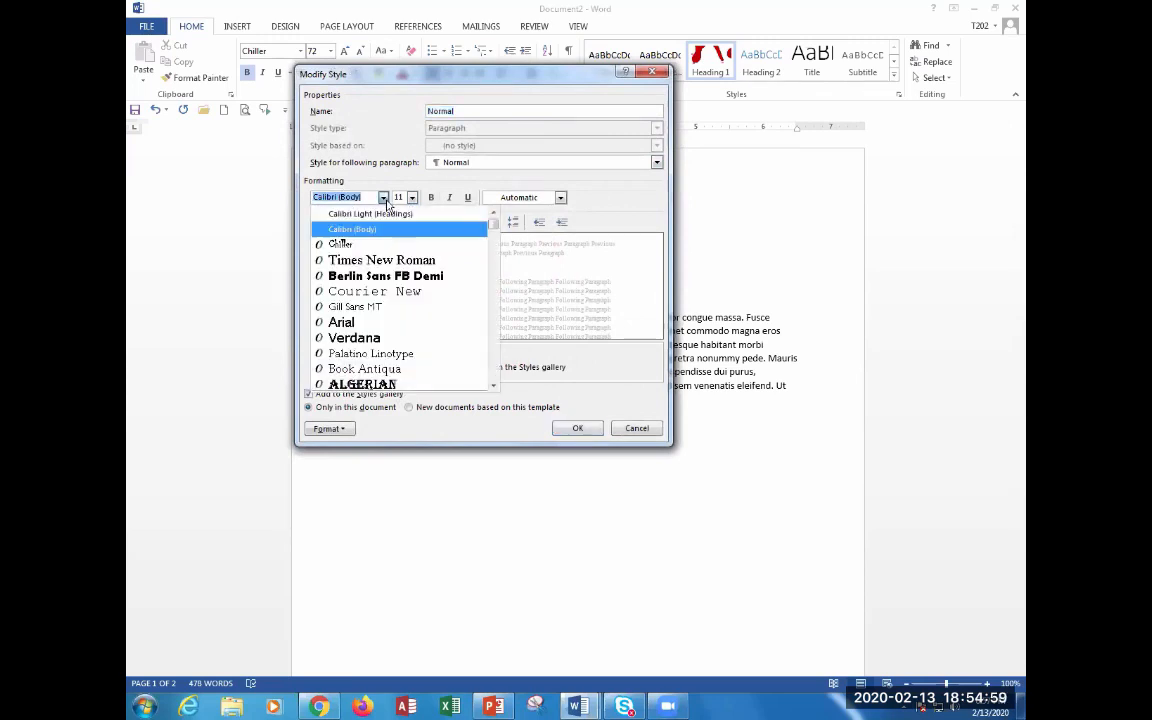
left_click(370, 260)
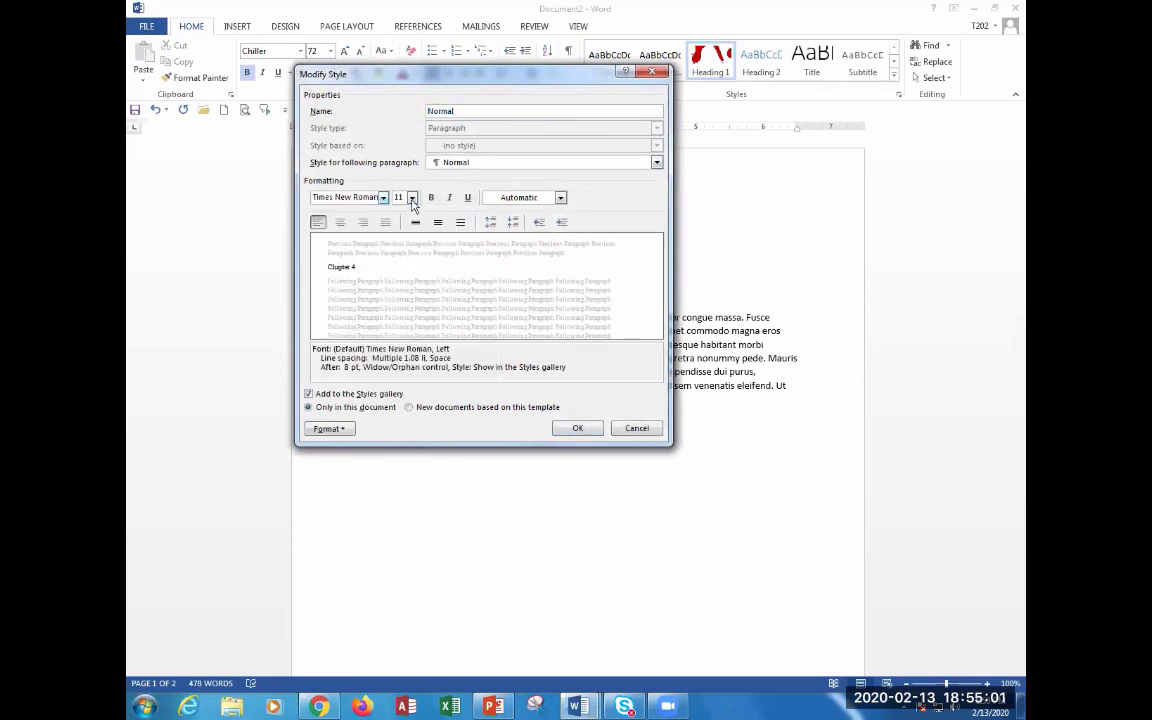
left_click(411, 197)
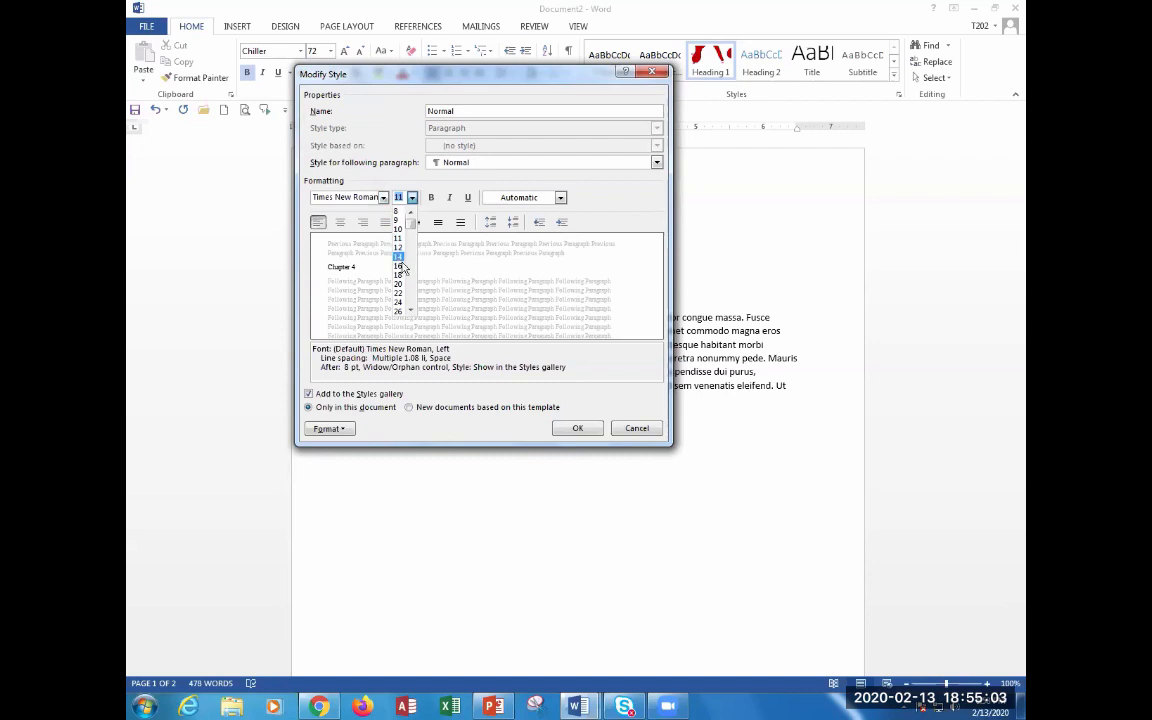
left_click(398, 266)
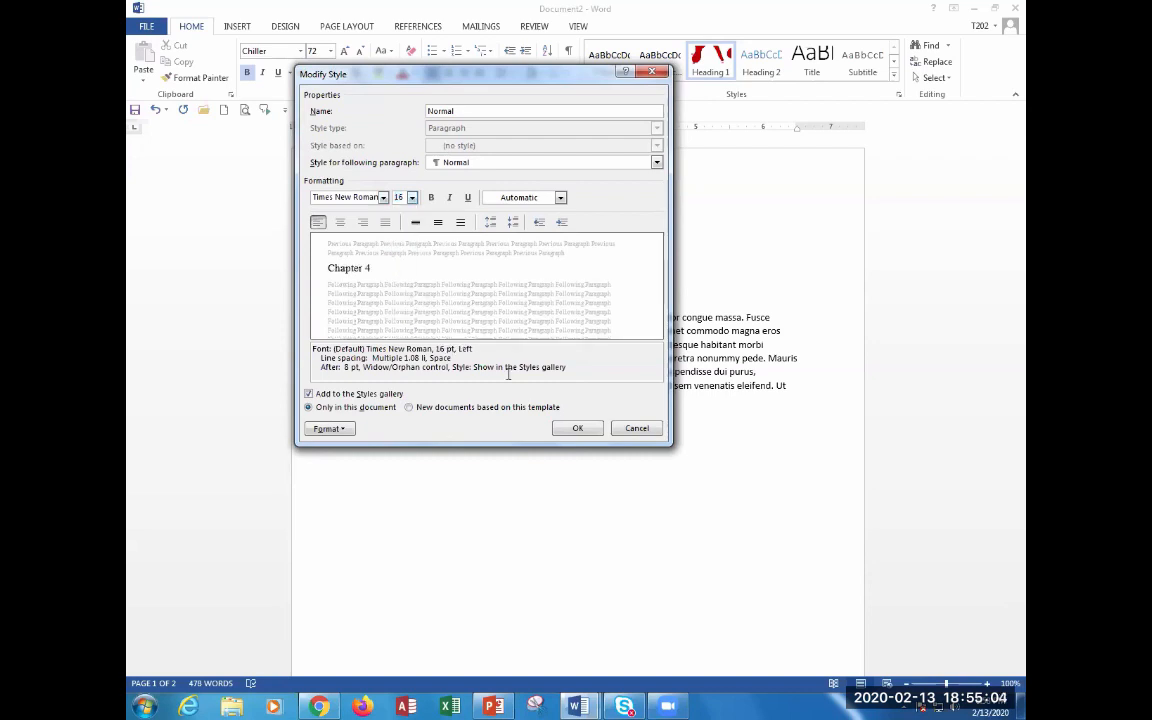
left_click(566, 428)
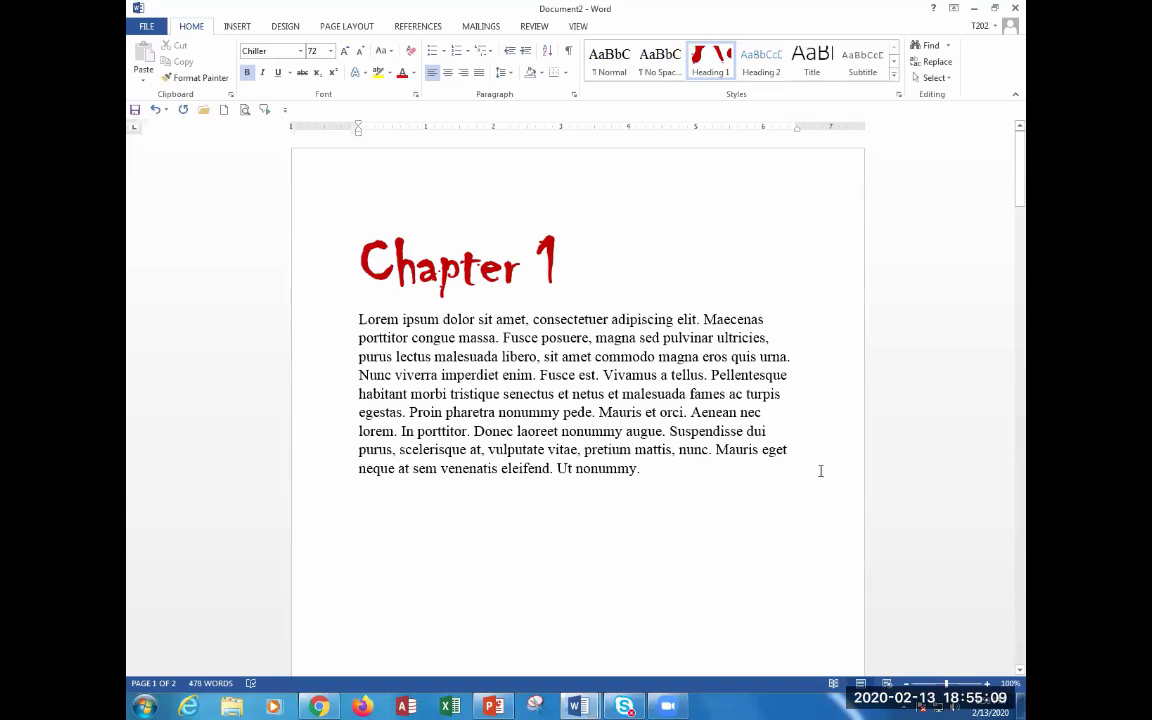
scroll(760, 462, "down", 8)
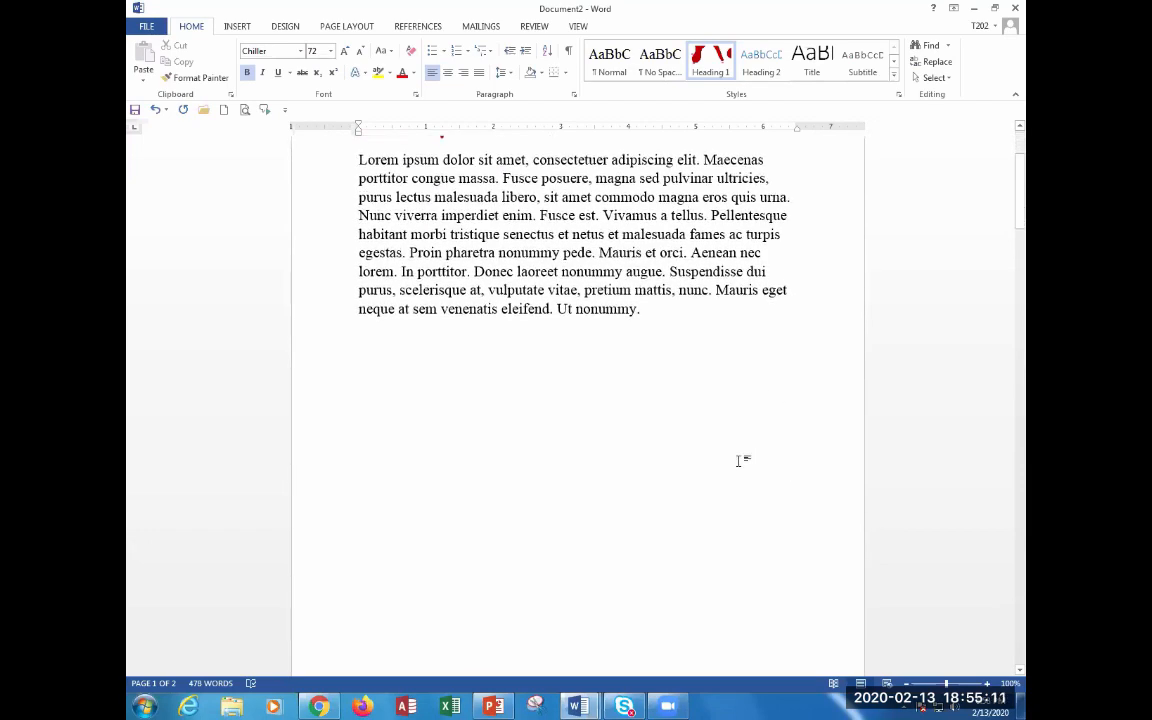
scroll(662, 430, "down", 5)
scroll(658, 425, "up", 7)
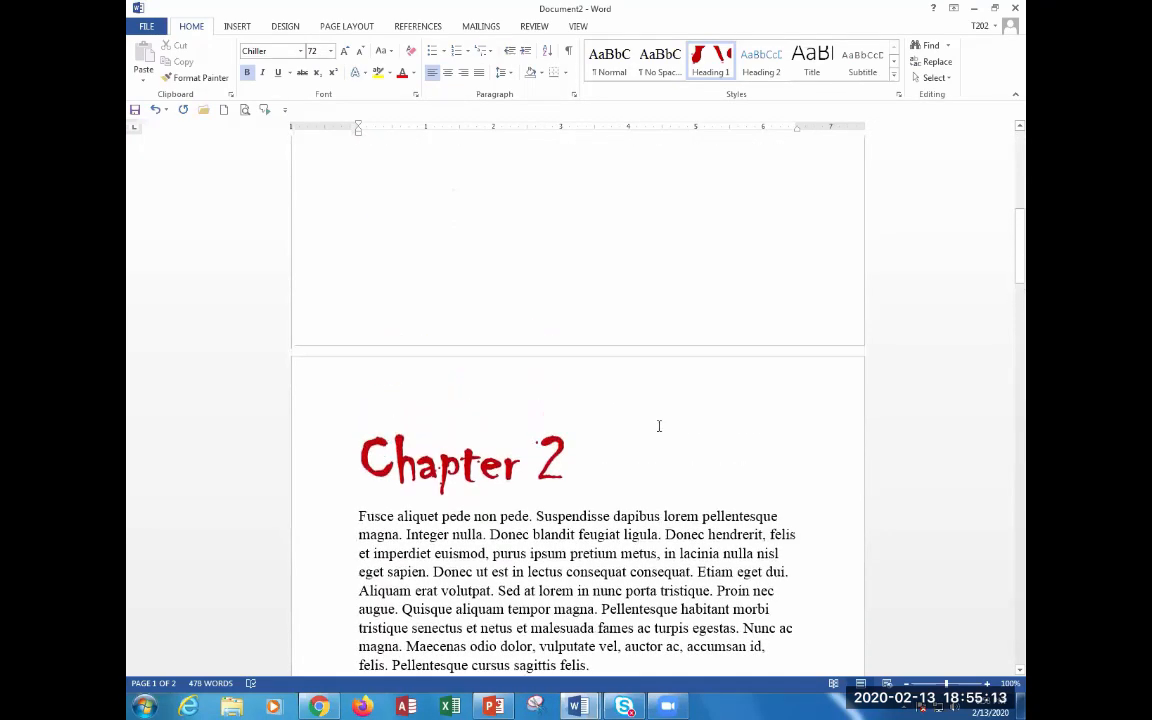
scroll(657, 425, "up", 7)
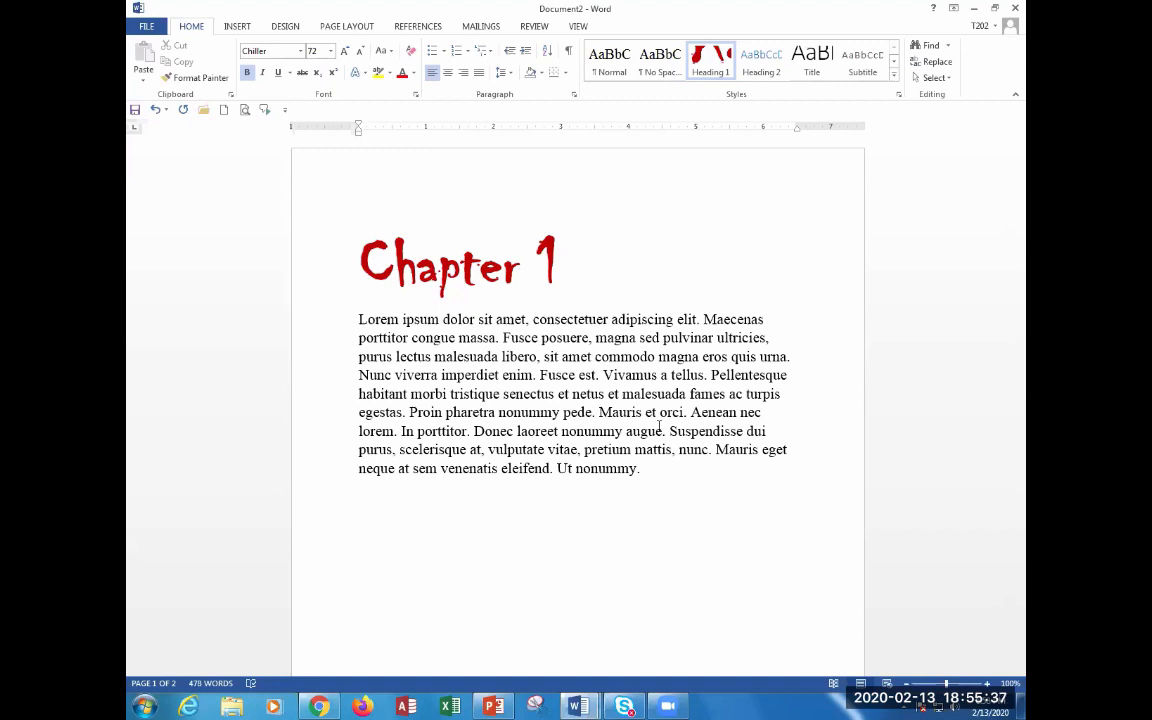
- Switch to Chrome to review the Styles vs. Direct Formatting course page, then return to the blank Document1 in Word
key("alt+Tab")
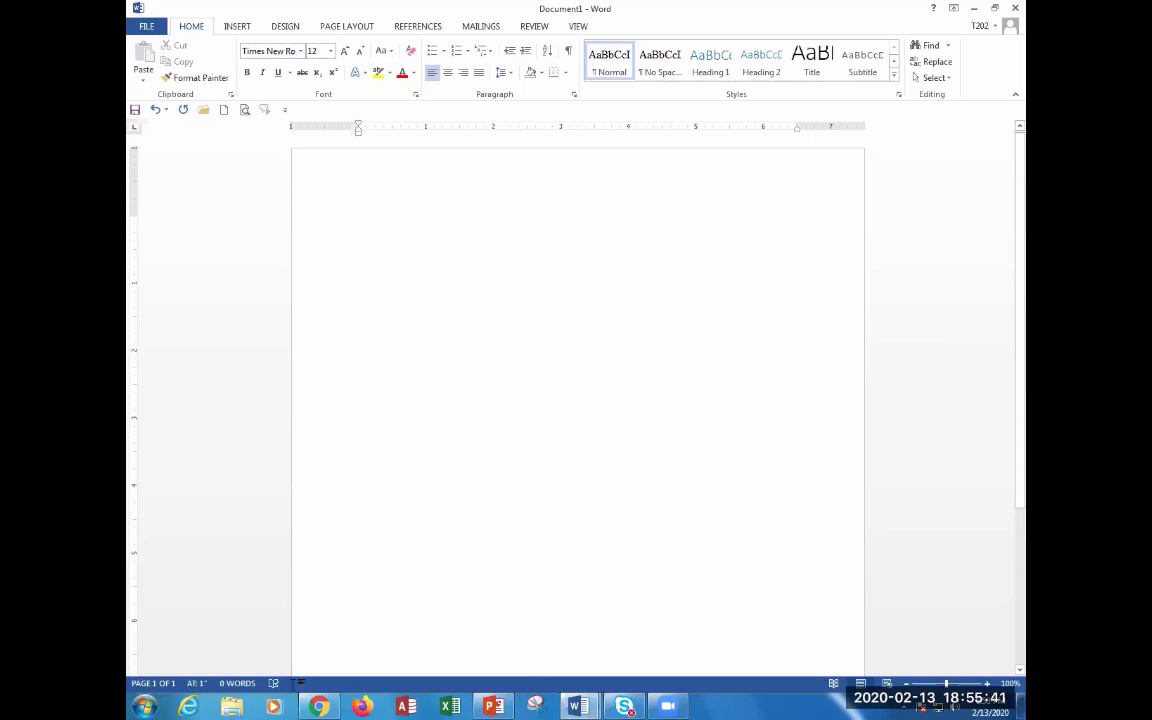
mouse_move(318, 705)
left_click(310, 622)
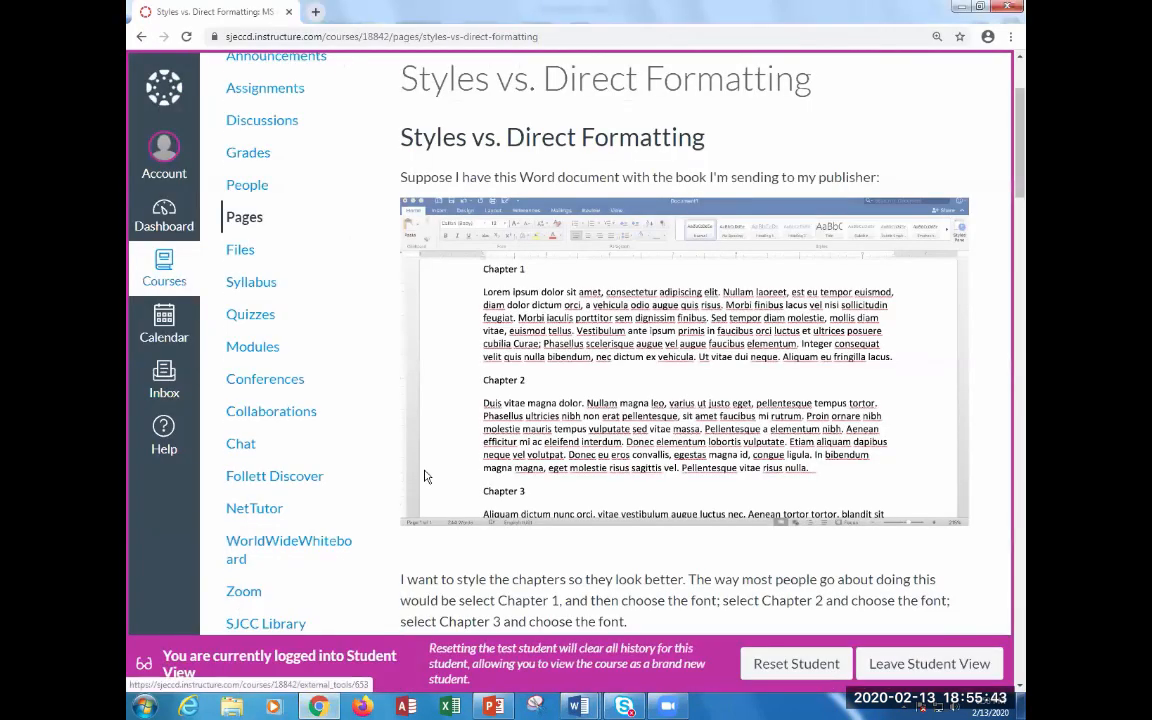
scroll(424, 476, "up", 3)
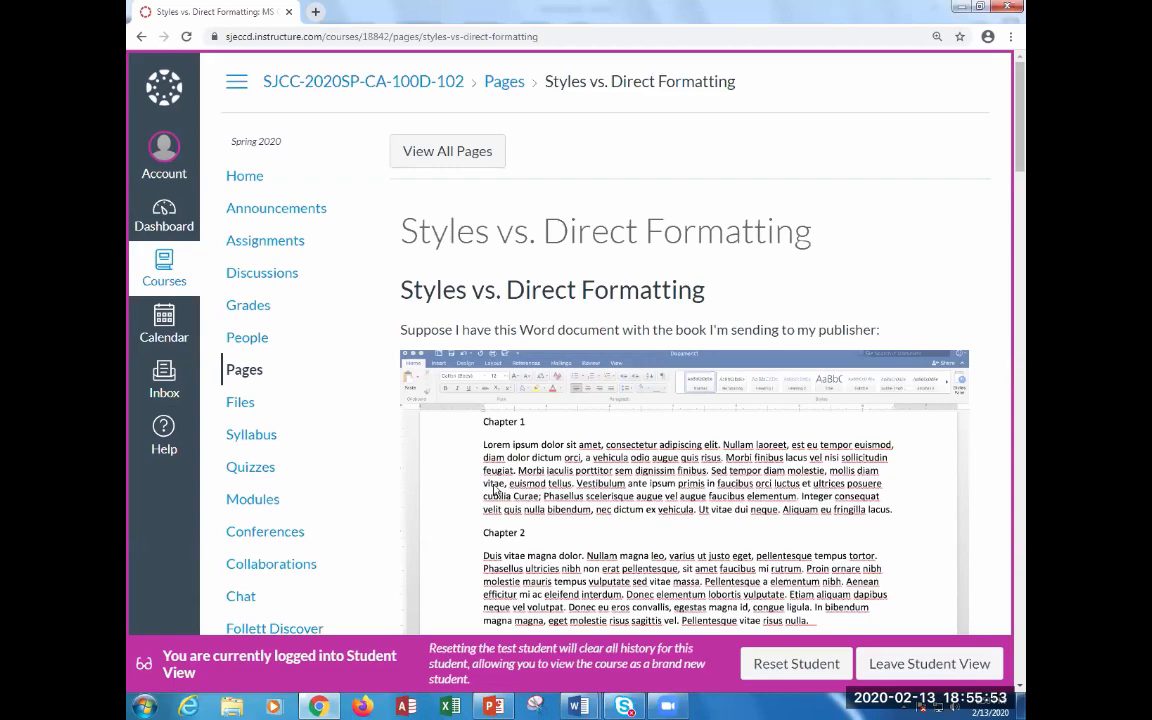
scroll(608, 420, "down", 10)
scroll(606, 421, "down", 10)
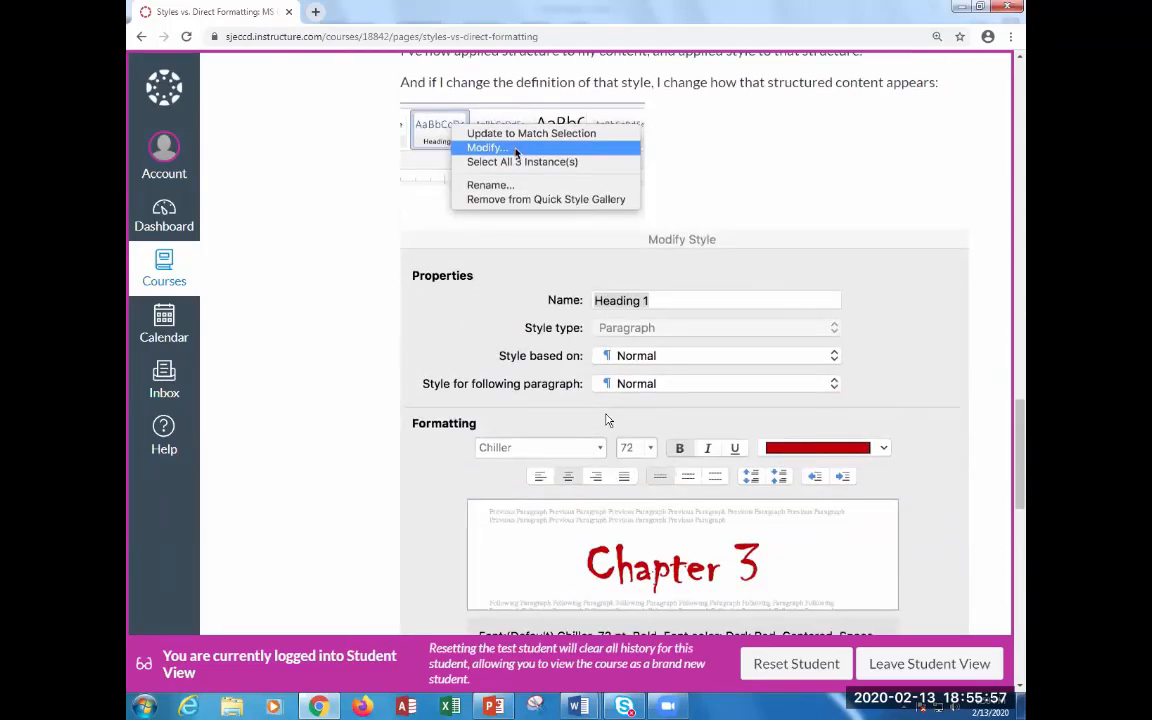
scroll(606, 420, "up", 10)
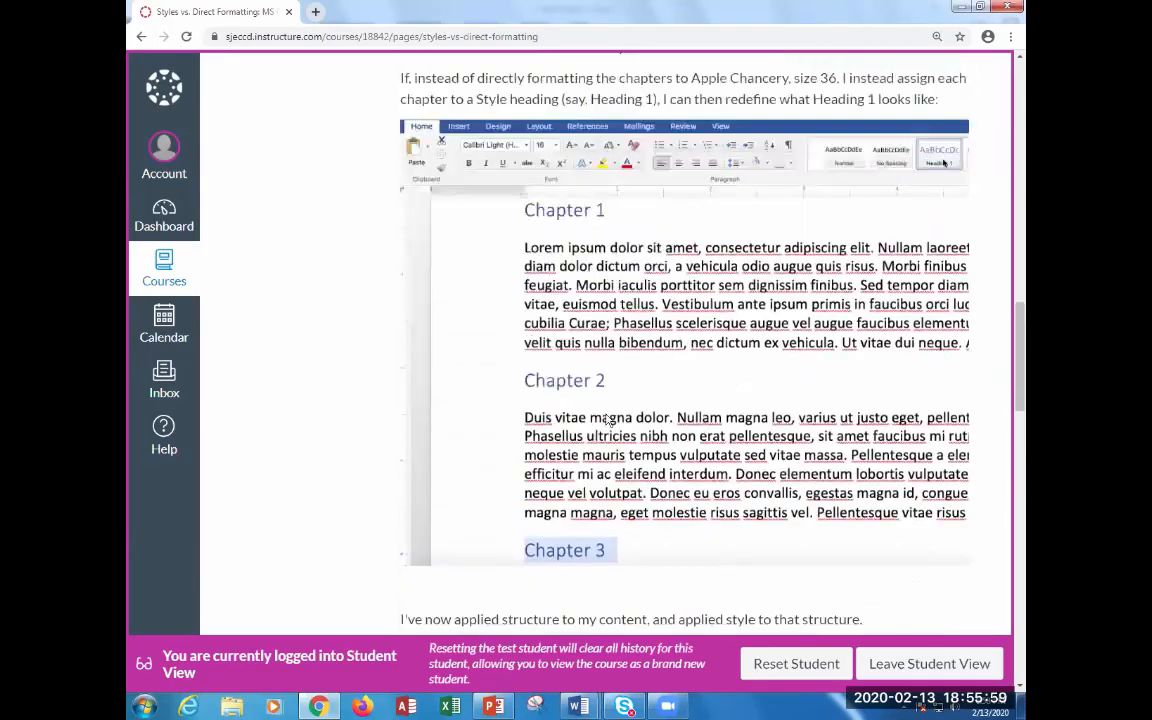
scroll(606, 420, "up", 2)
scroll(606, 420, "up", 5)
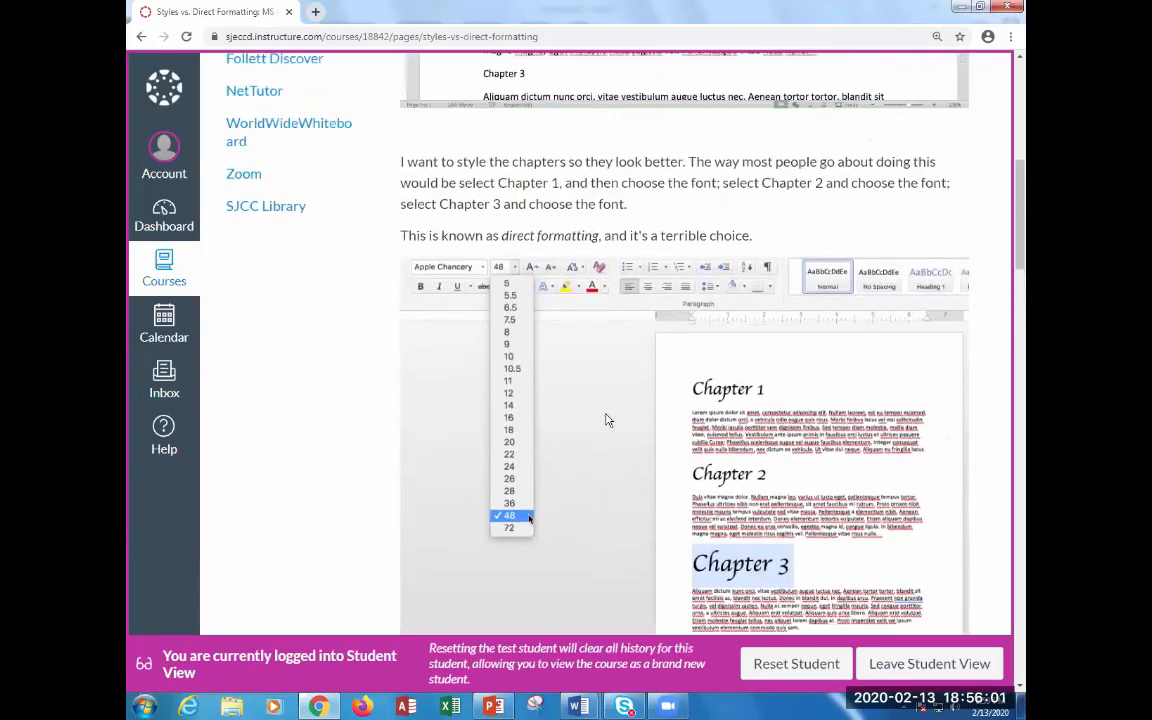
scroll(606, 415, "up", 3)
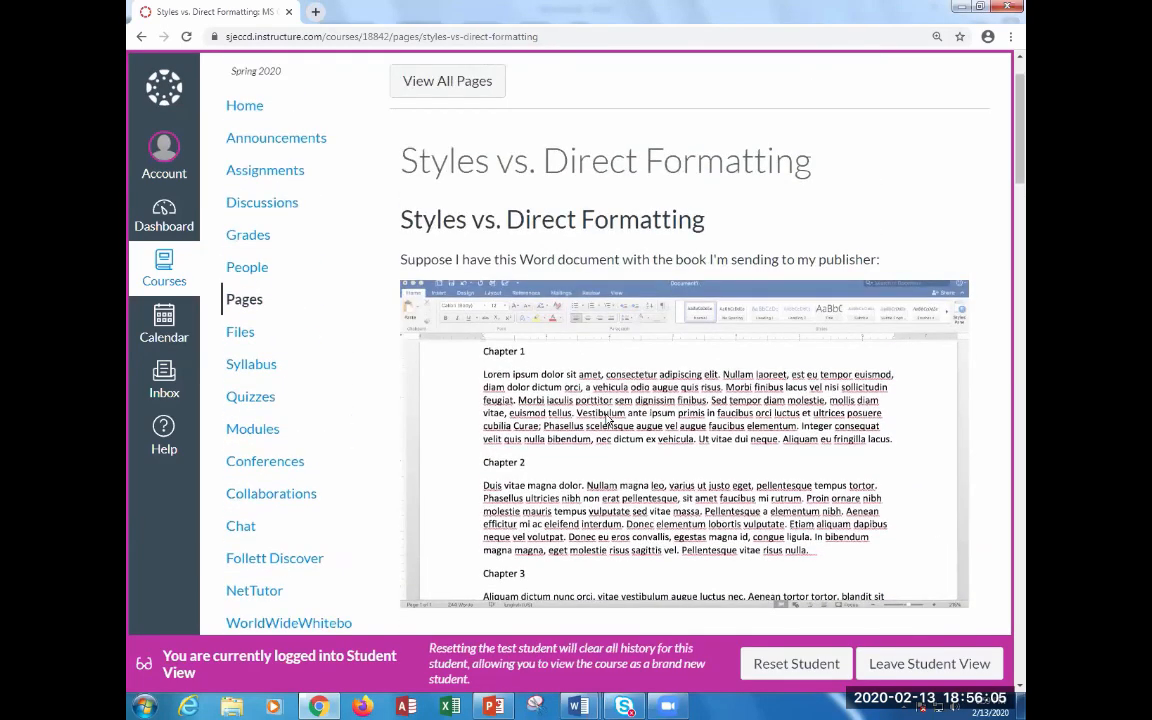
scroll(608, 420, "up", 1)
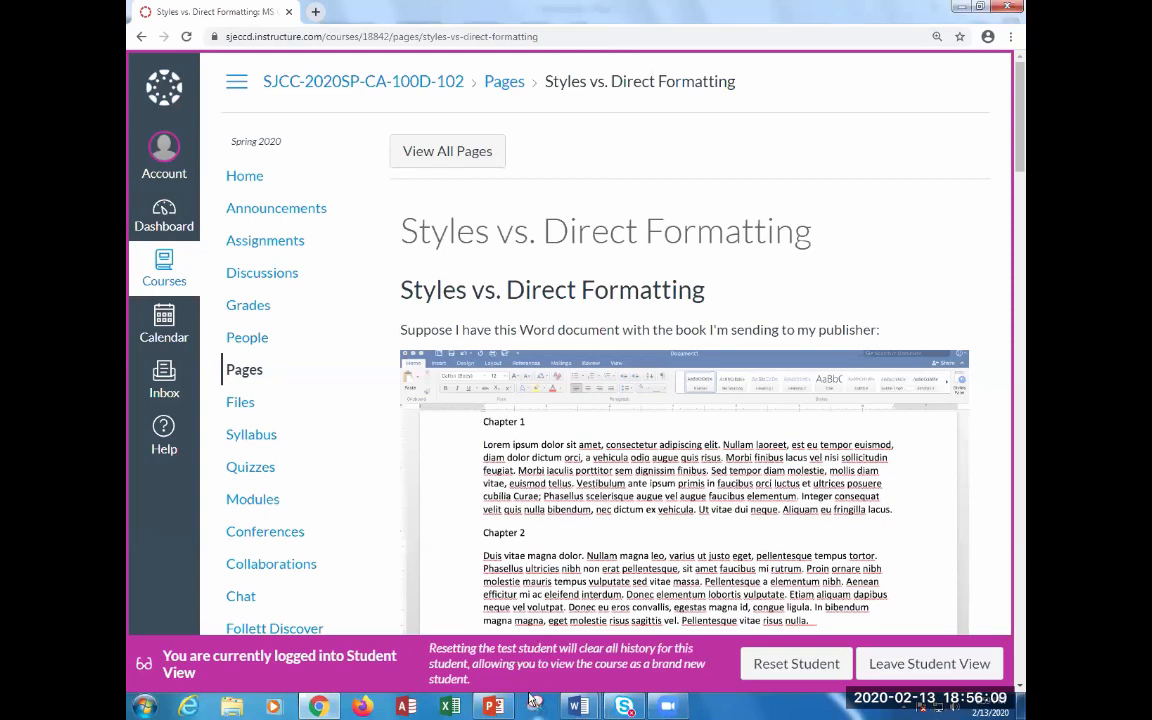
left_click(580, 707)
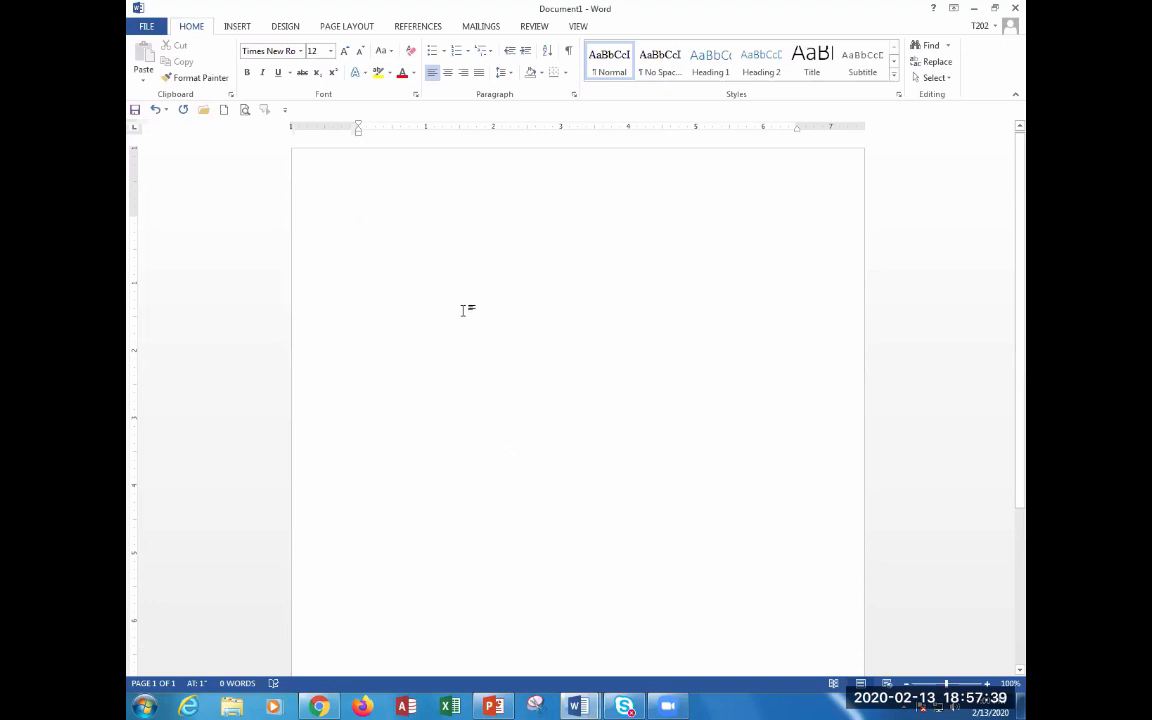
double_click(404, 173)
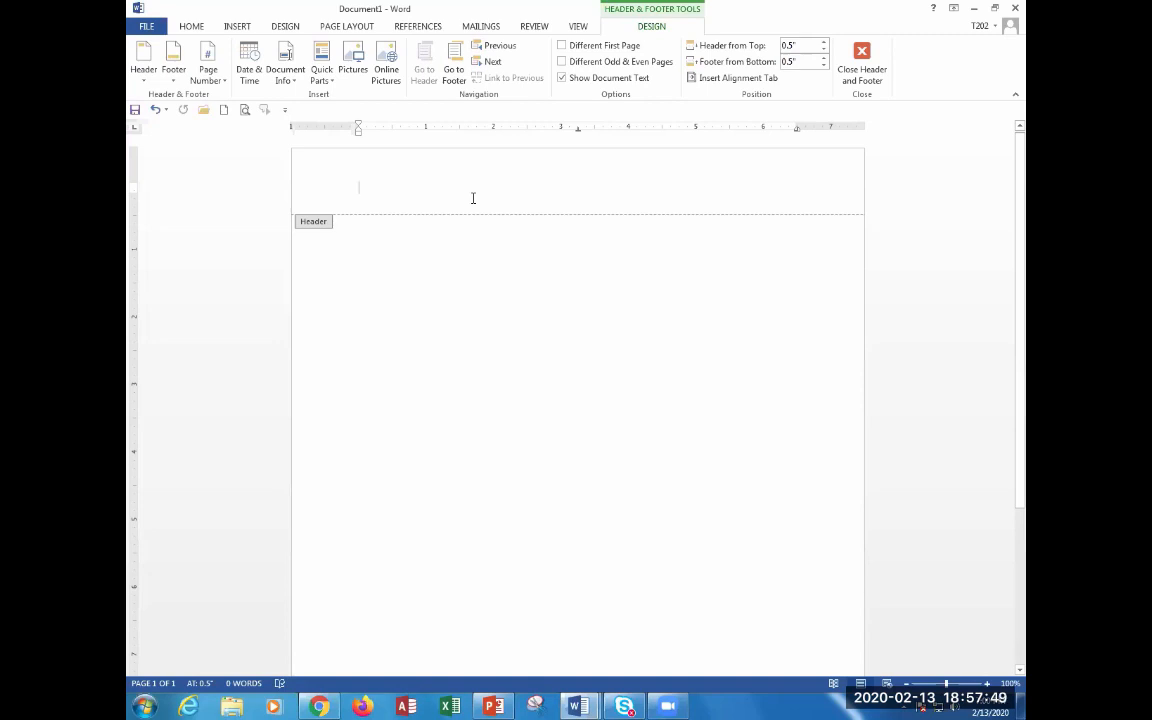
left_click(237, 26)
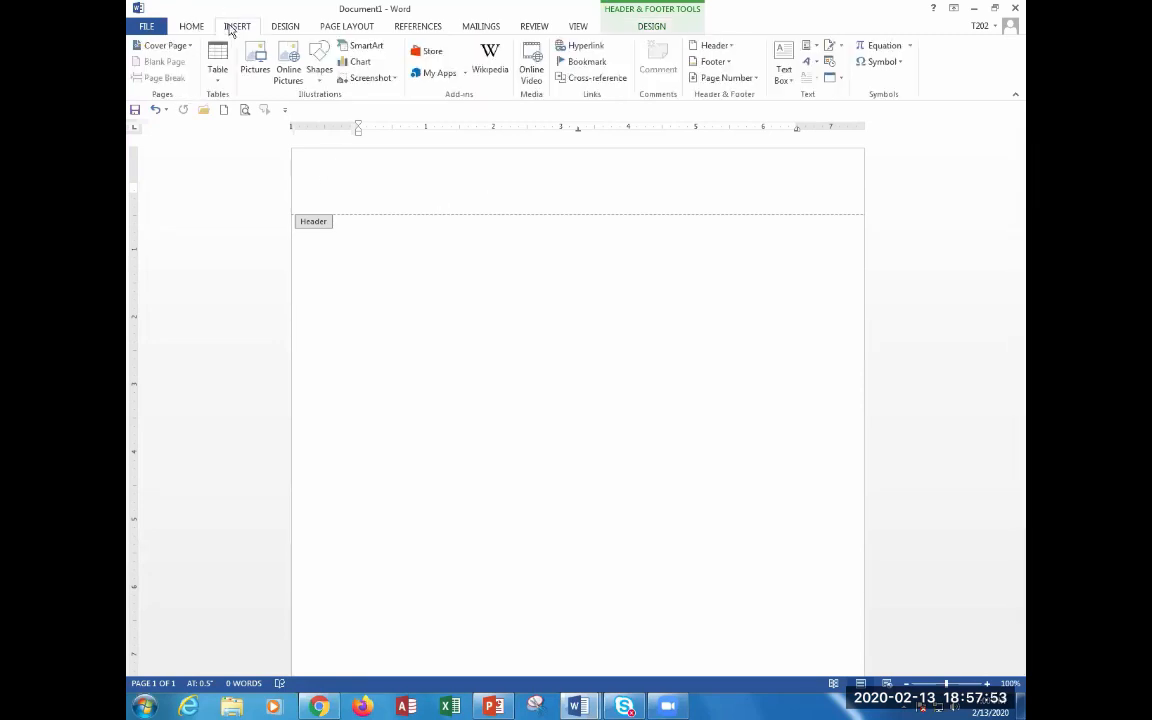
left_click(659, 13)
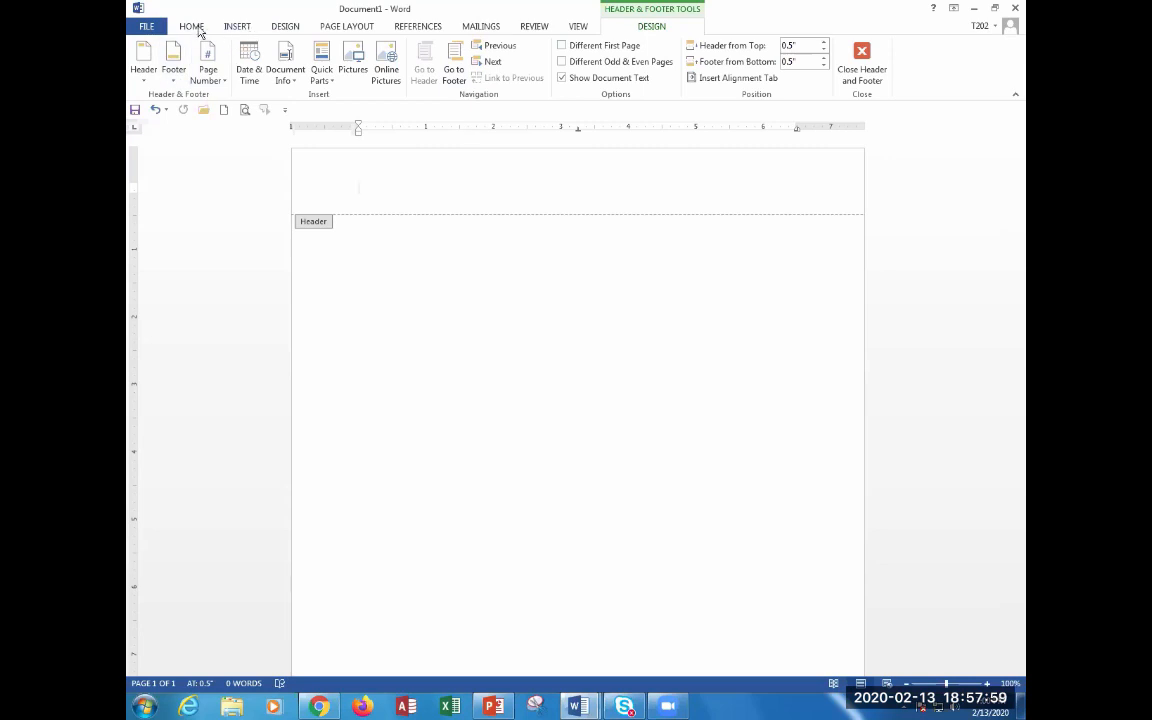
left_click(239, 31)
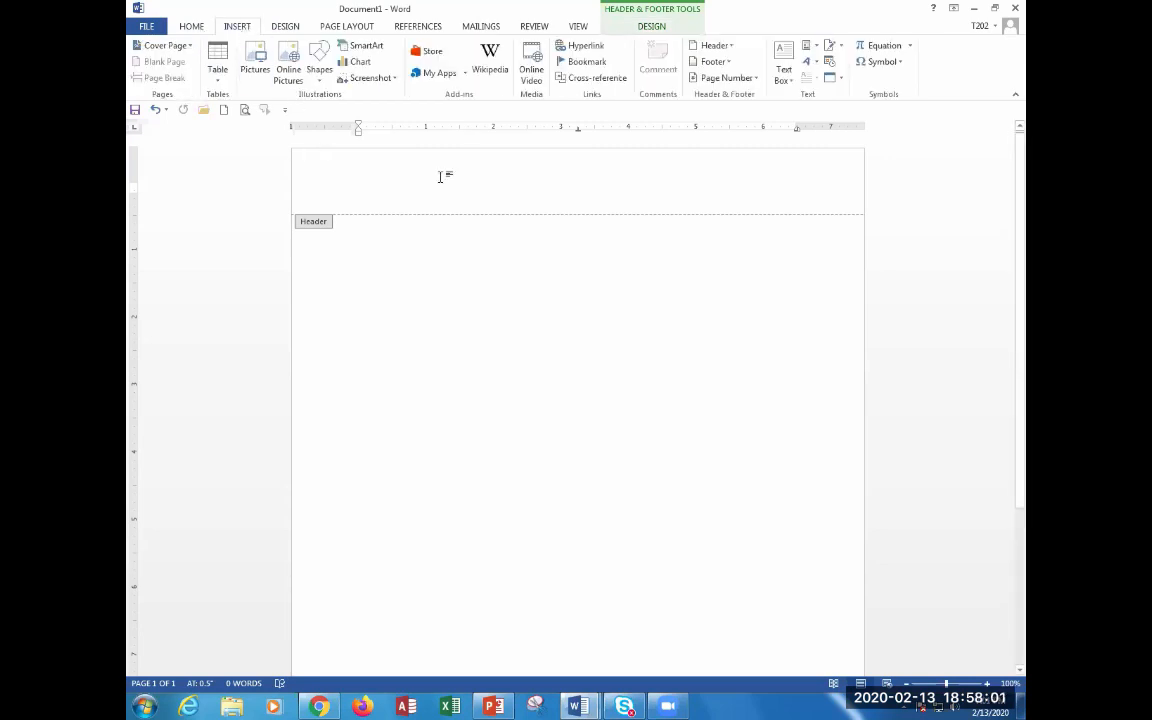
left_click(732, 47)
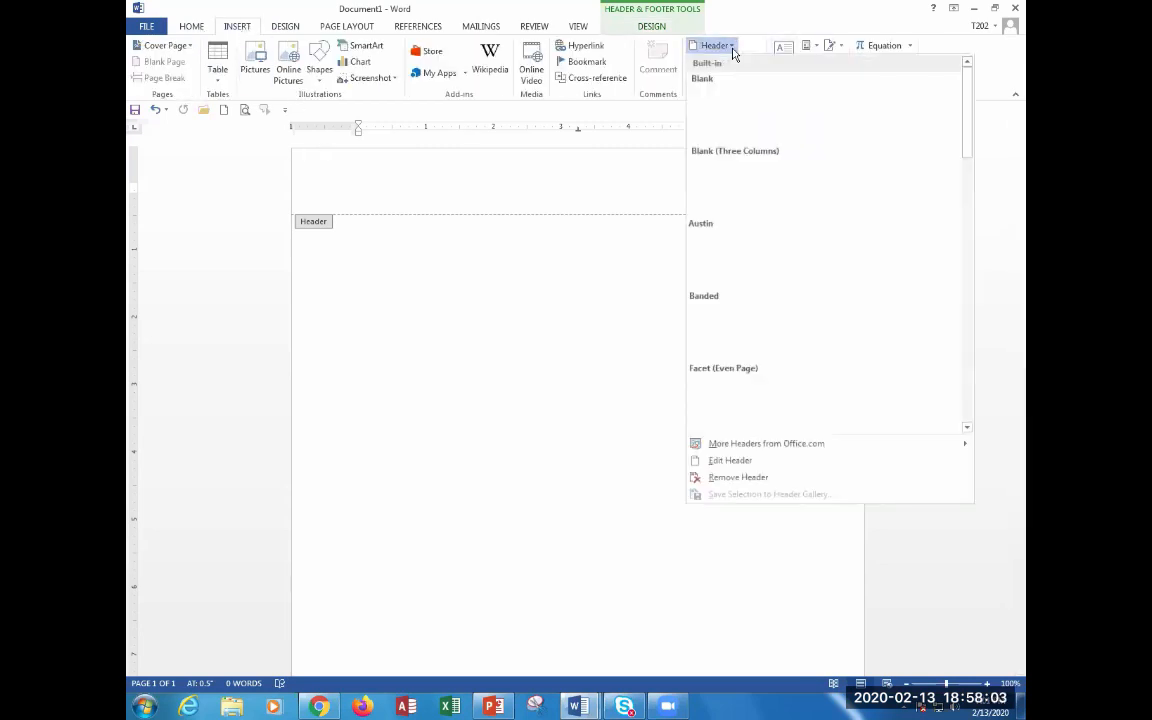
left_click(743, 461)
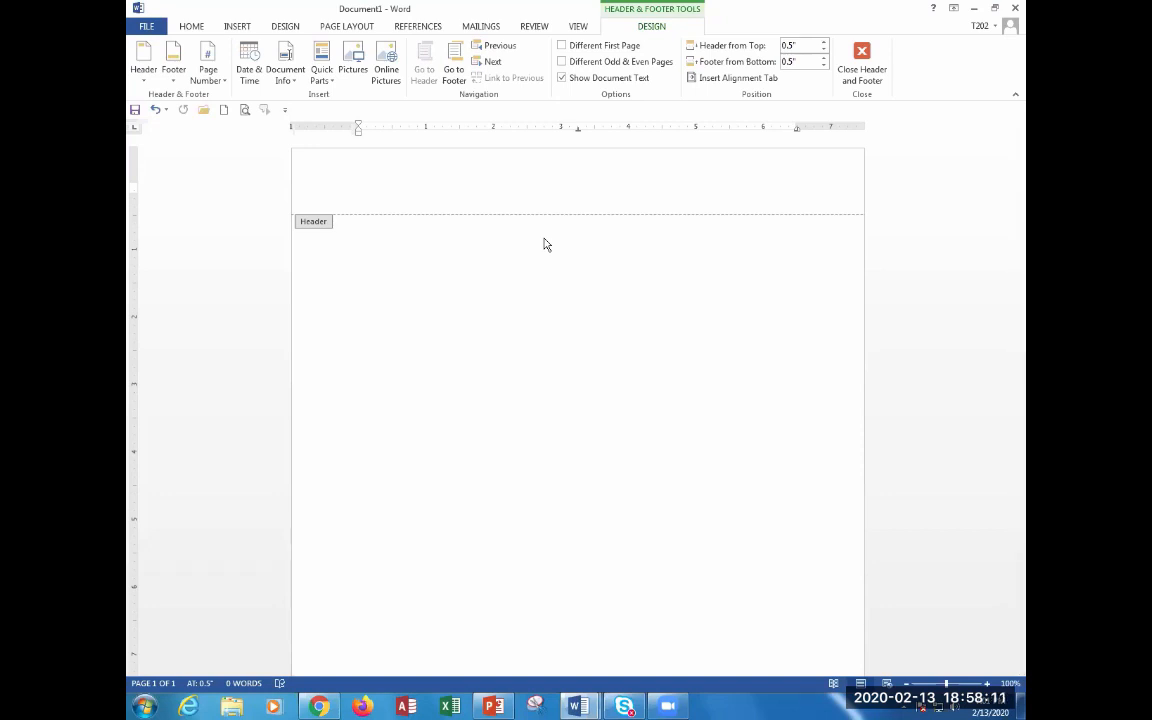
double_click(437, 277)
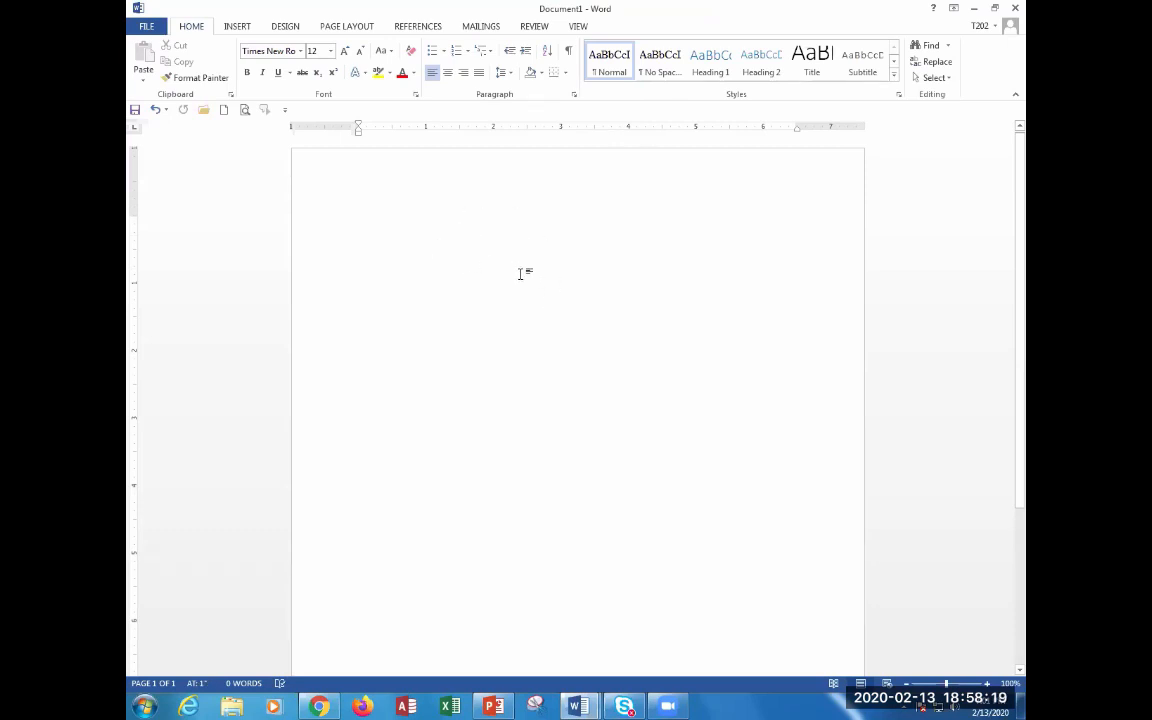
double_click(434, 171)
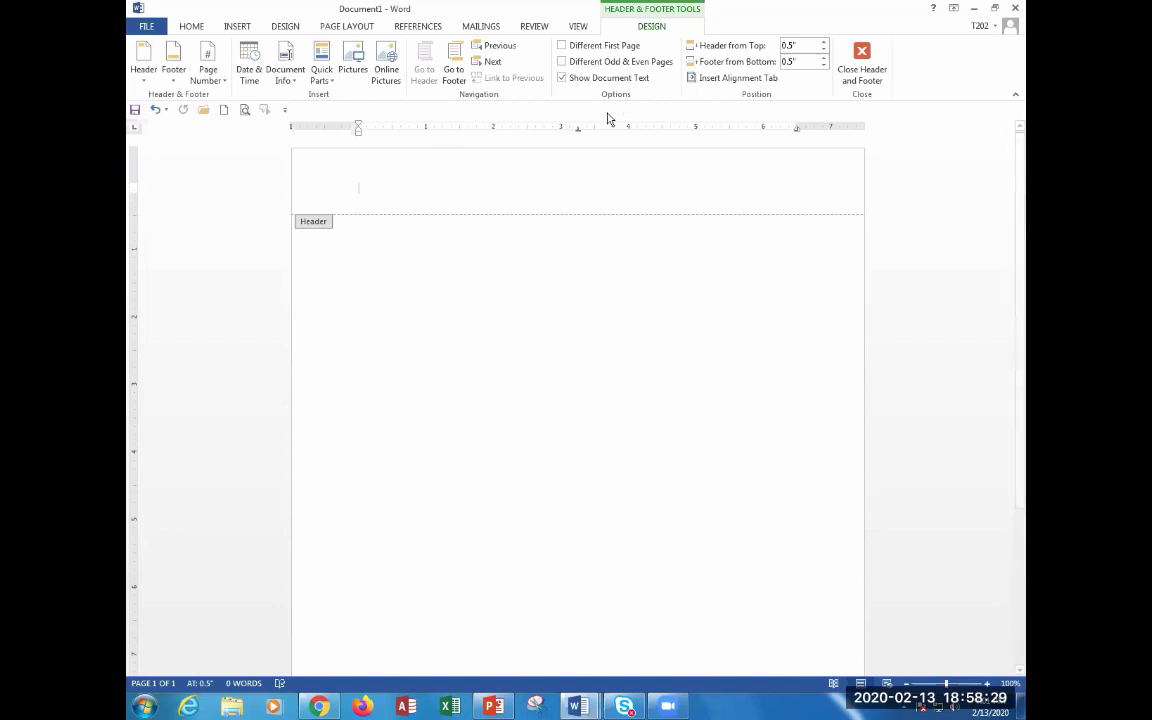
left_click(862, 56)
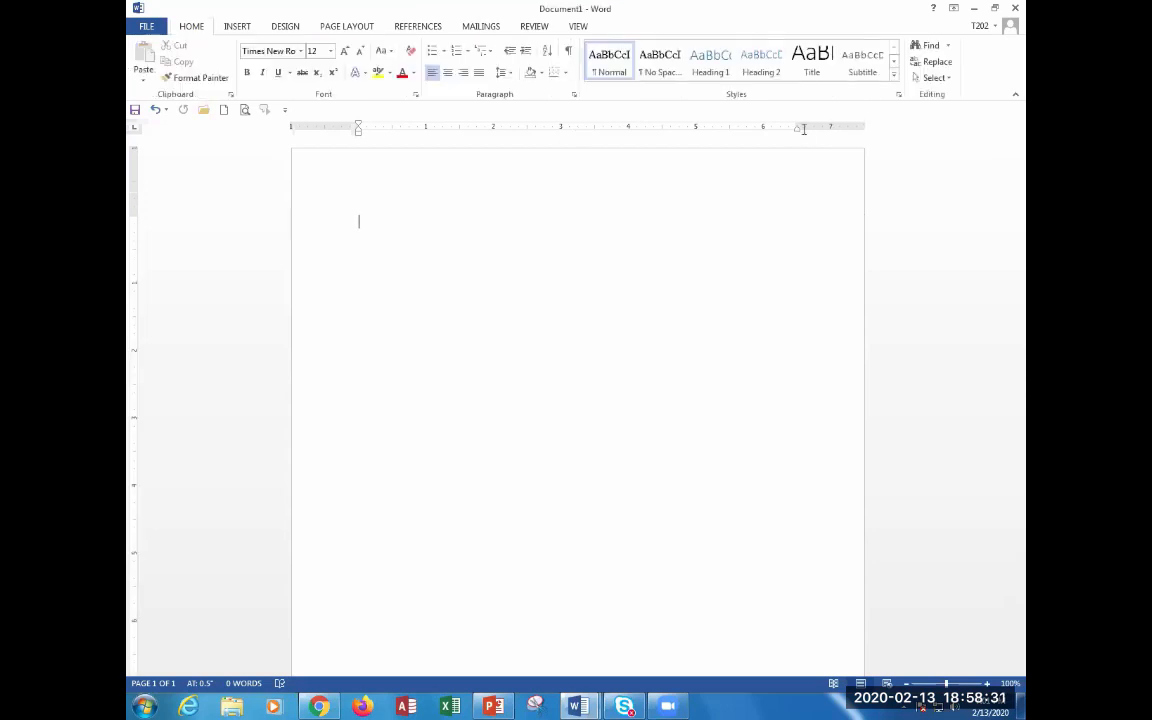
- Open the blank document's header for editing, right-align it and enter the author's last name followed by a space
left_click(238, 27)
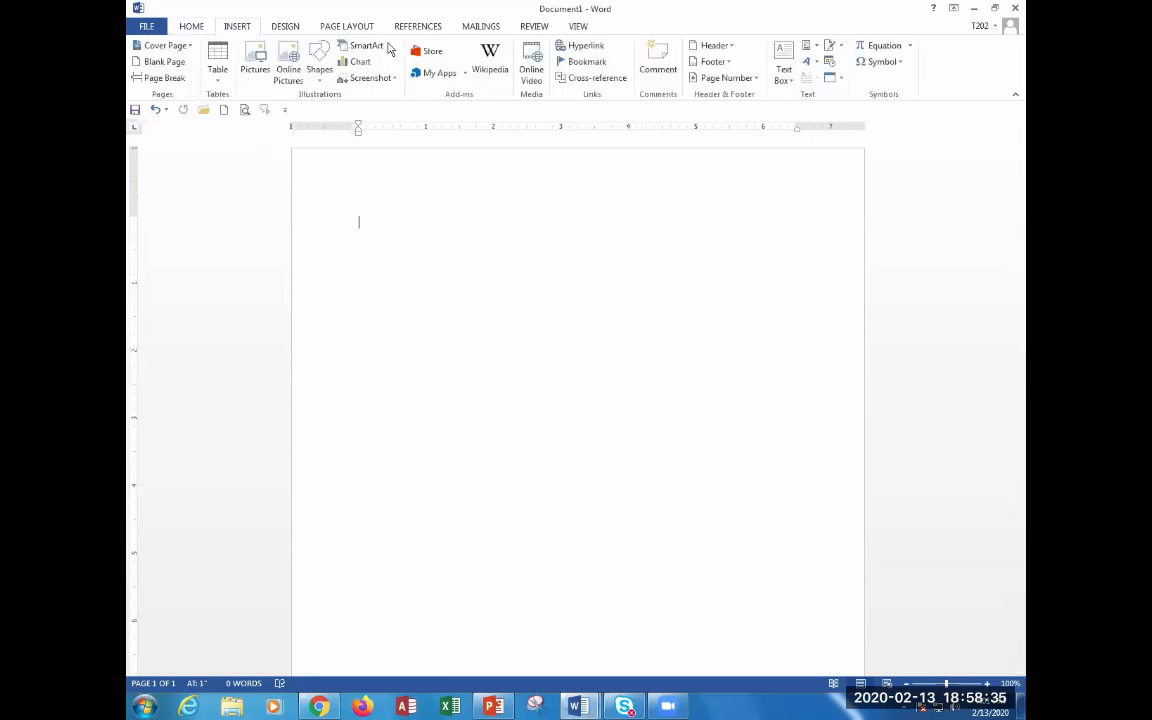
left_click(713, 47)
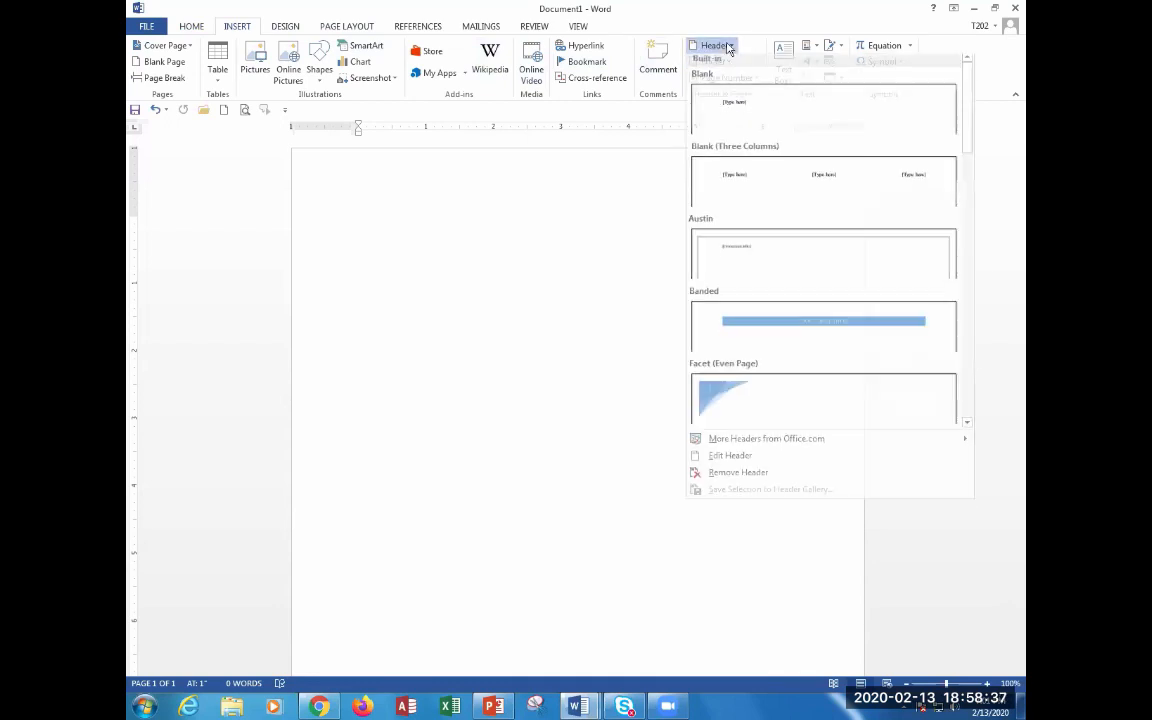
left_click(735, 461)
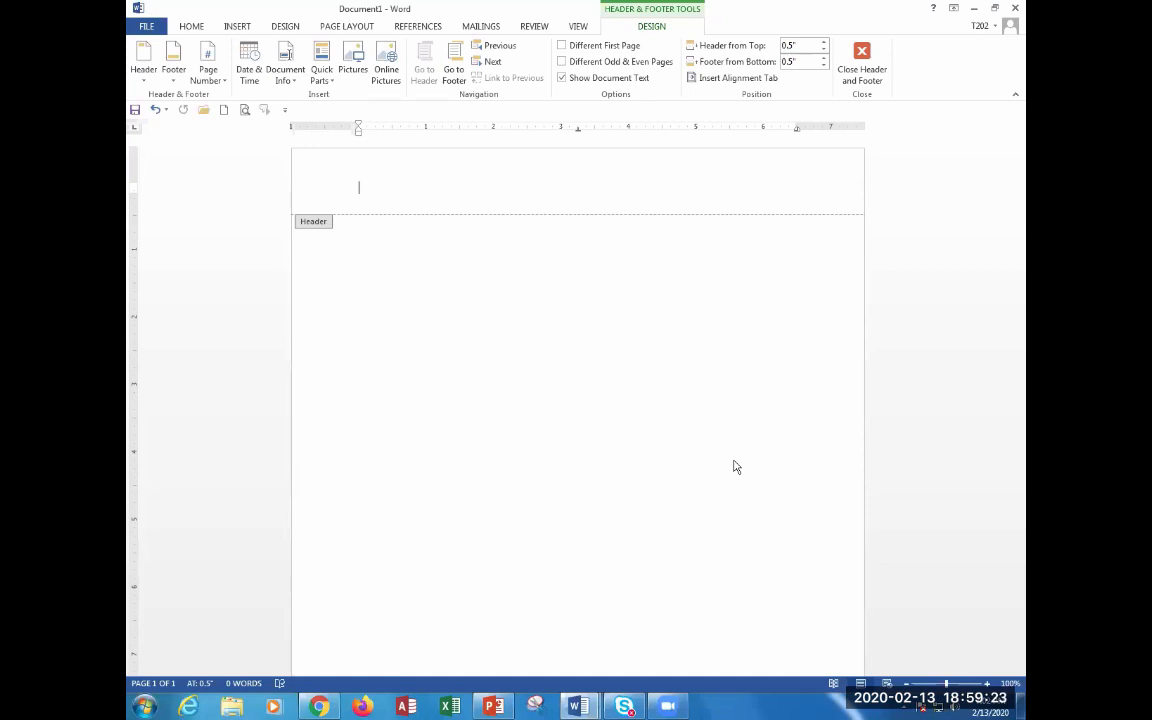
left_click(190, 28)
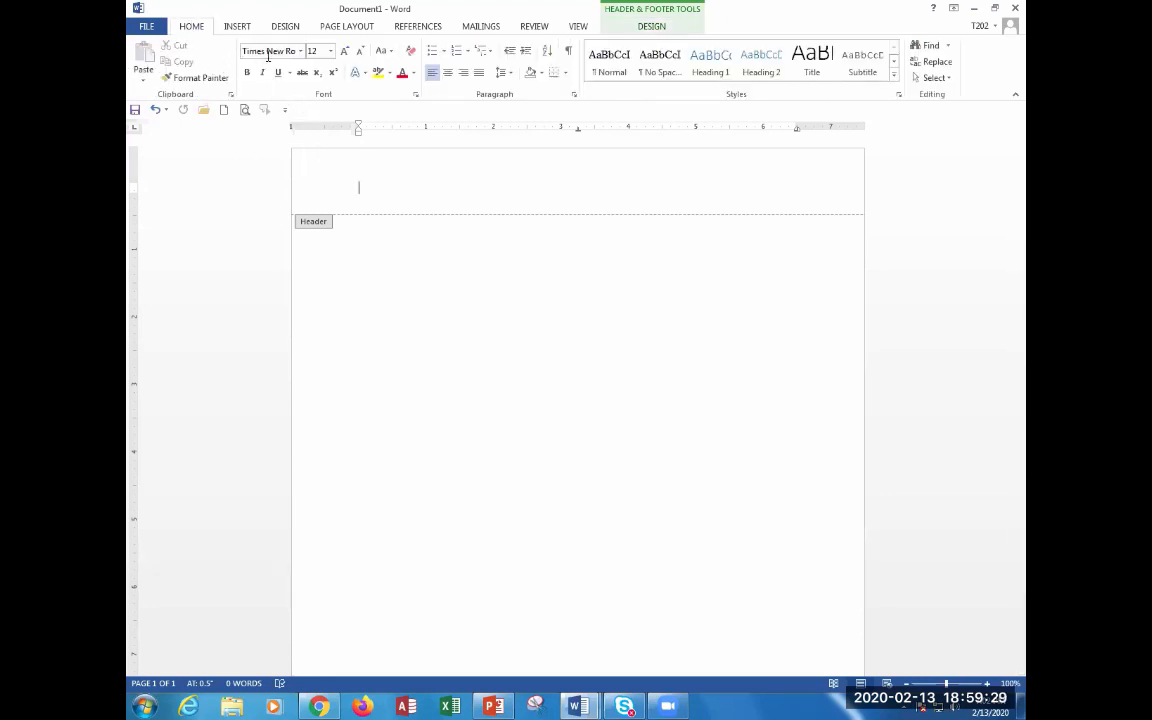
key("ctrl")
key("ctrl")
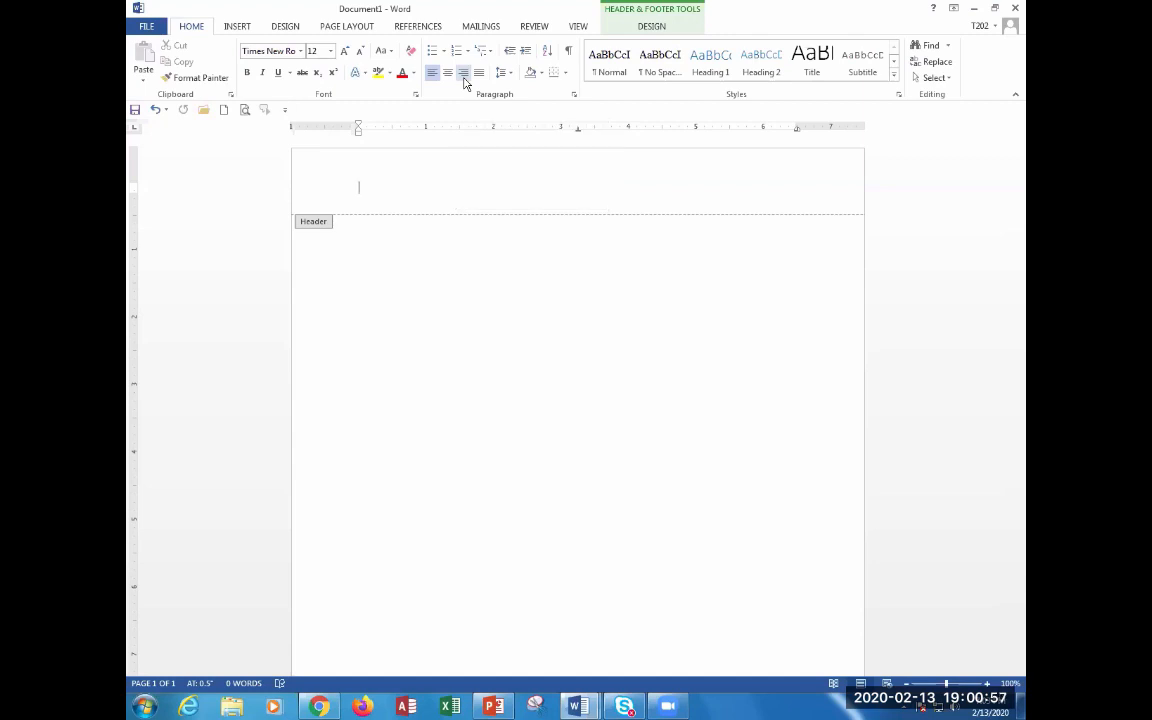
left_click(464, 74)
type("Branom")
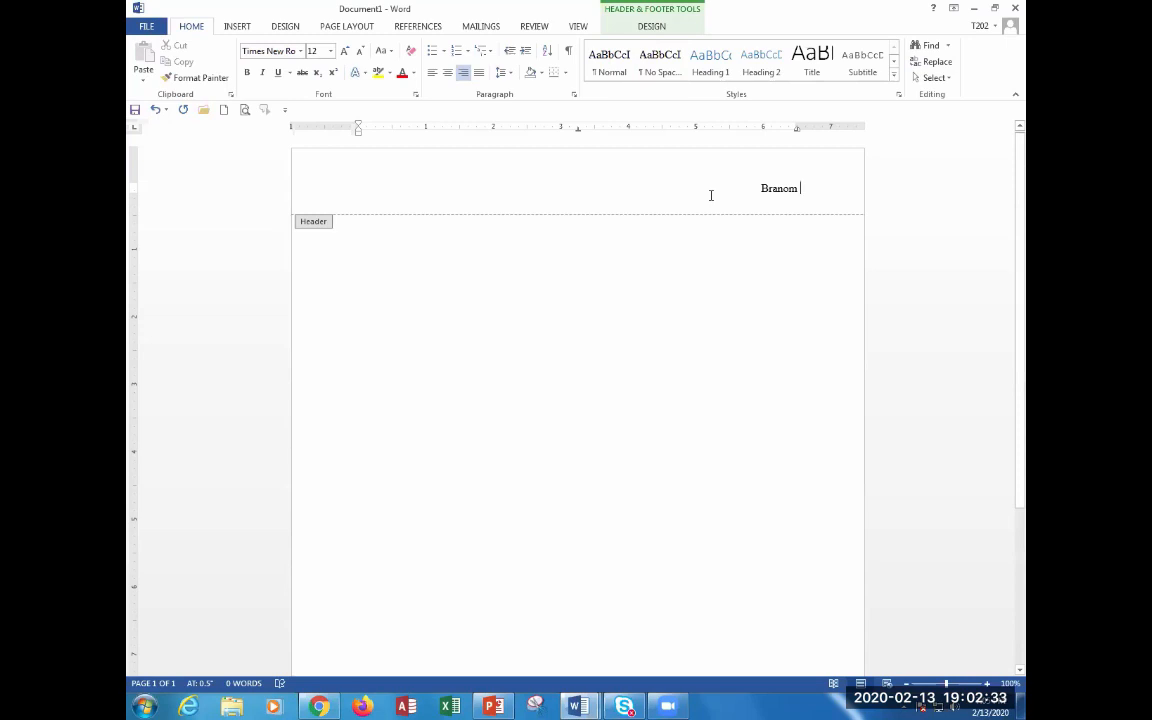
- Insert a Plain Number page number at the current position after the last name in the header, and return to the document body
left_click(661, 16)
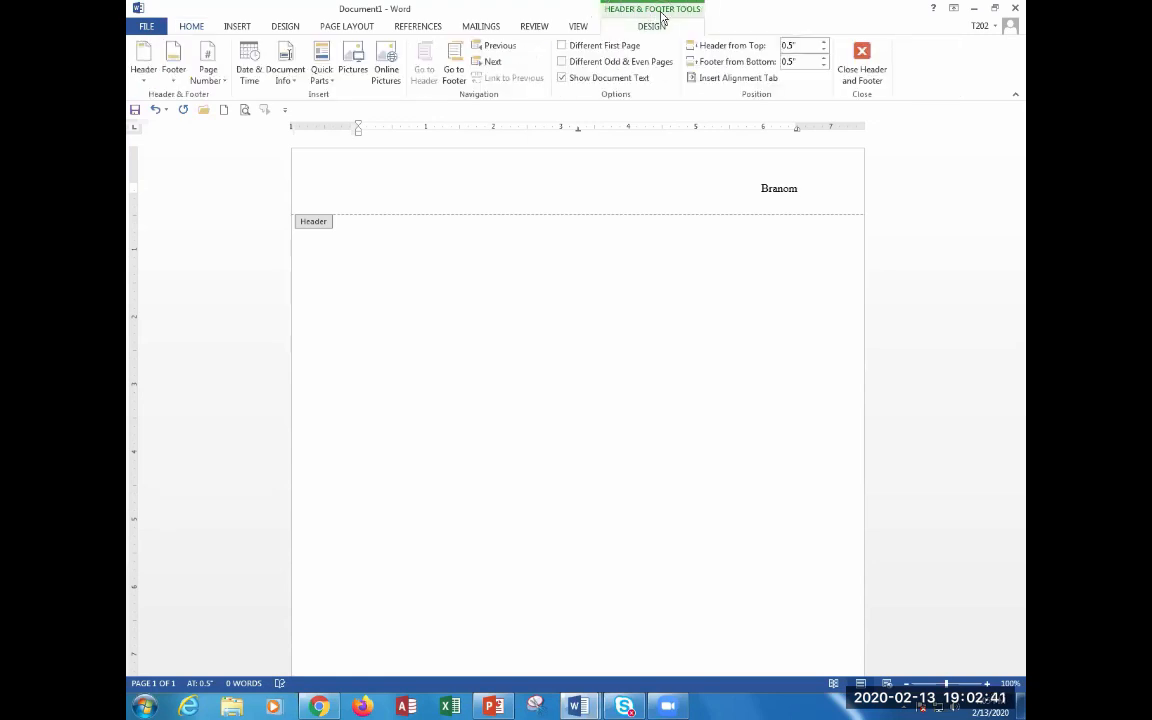
left_click(219, 87)
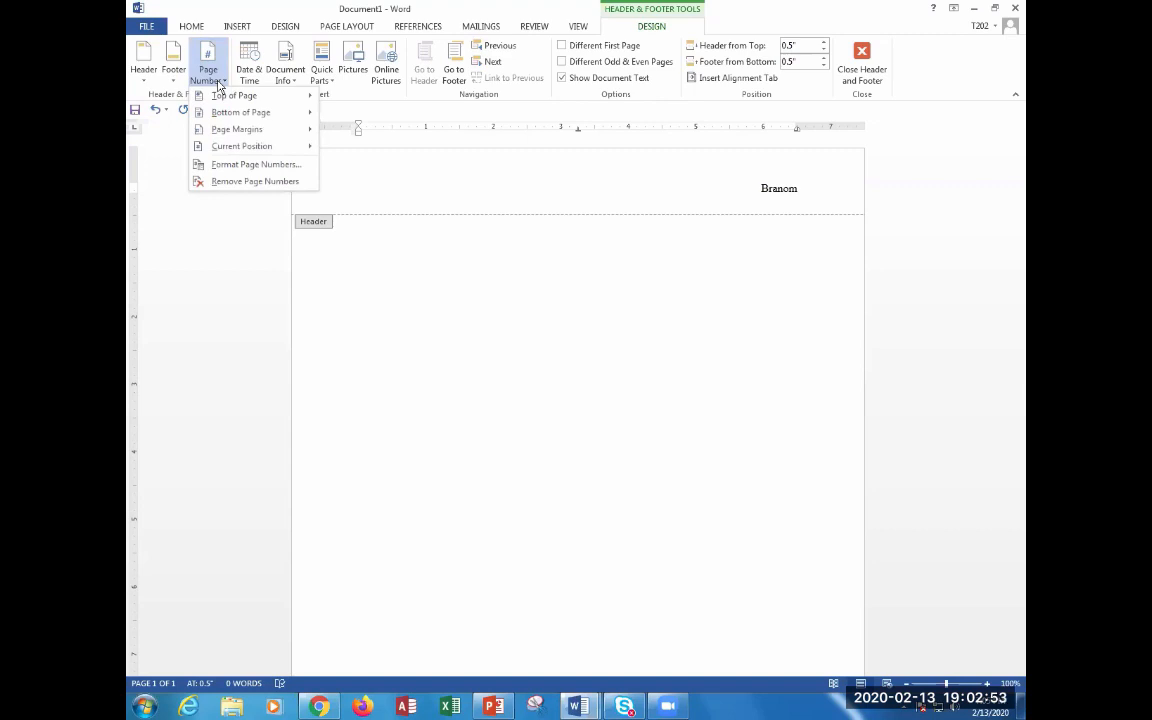
mouse_move(240, 148)
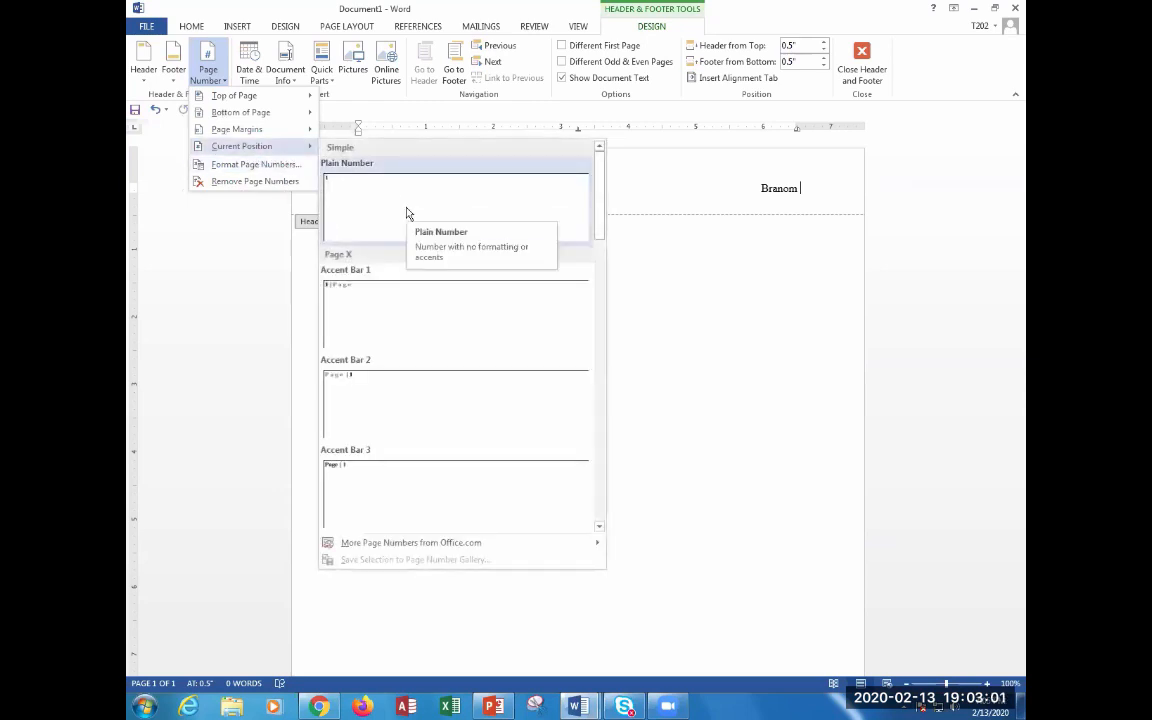
left_click(406, 210)
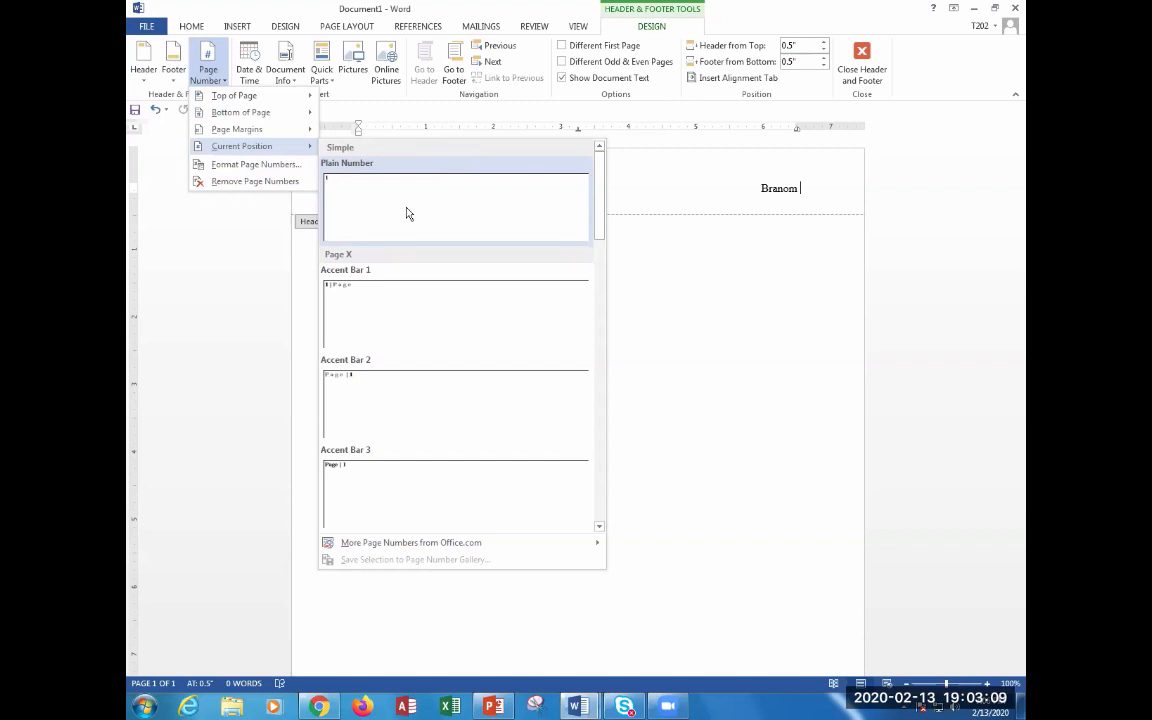
left_click(406, 213)
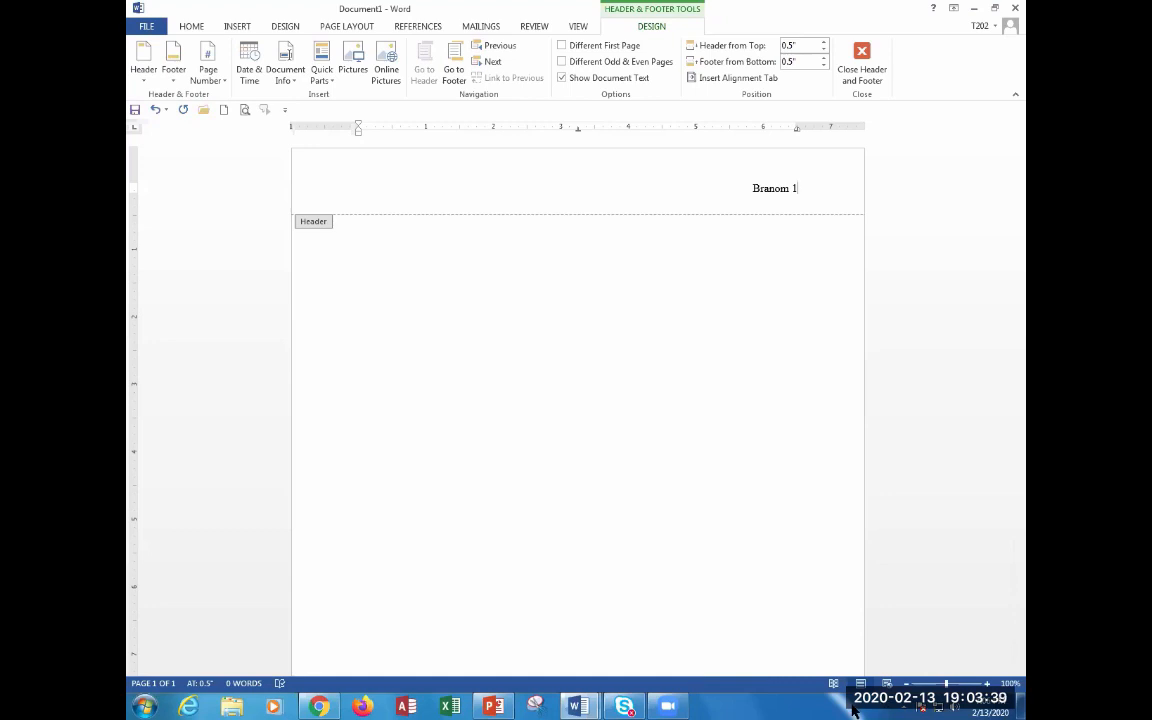
left_click(207, 63)
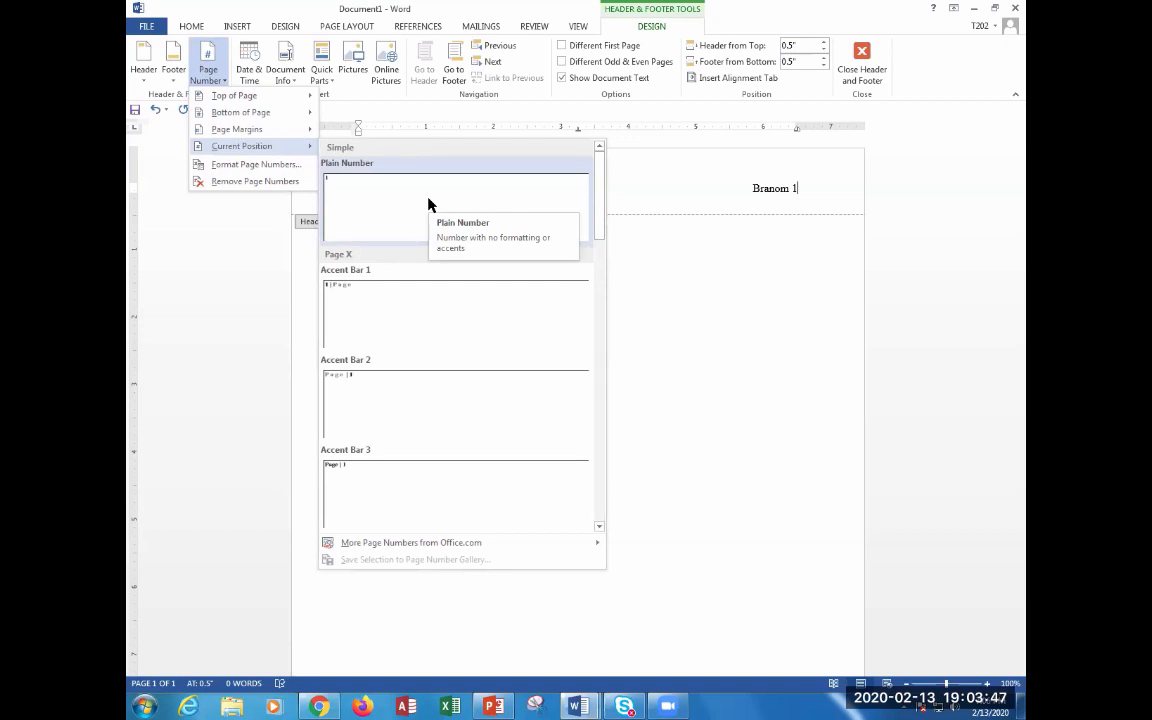
left_click(825, 304)
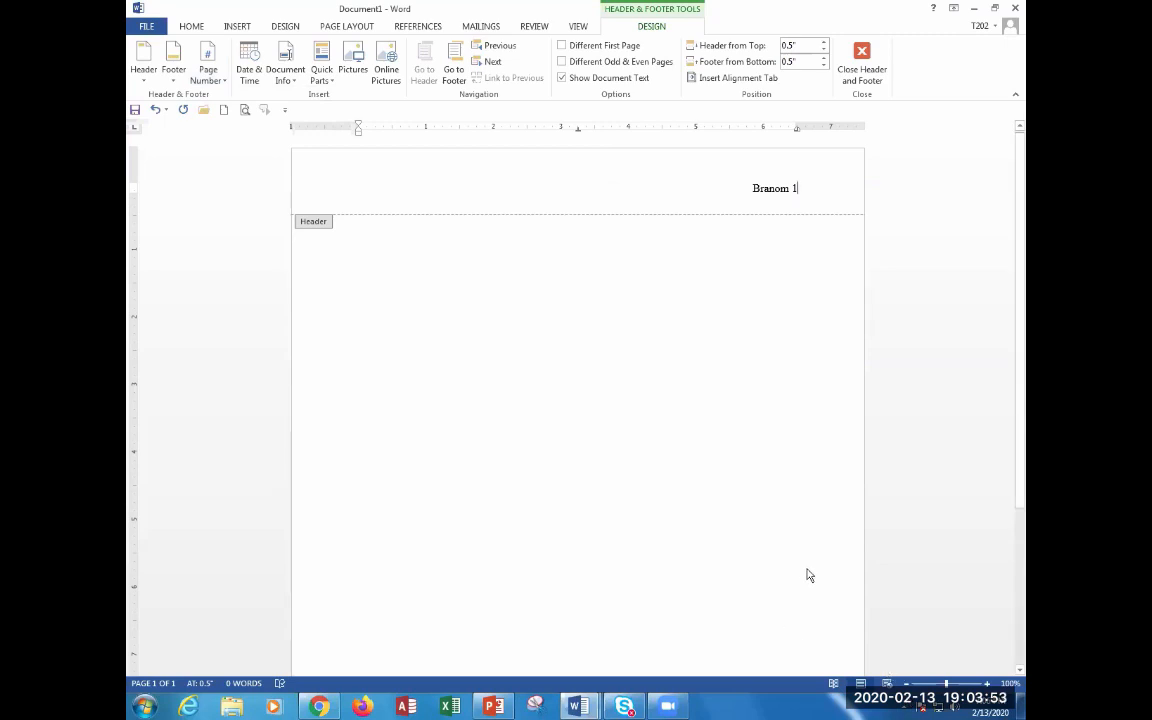
double_click(548, 336)
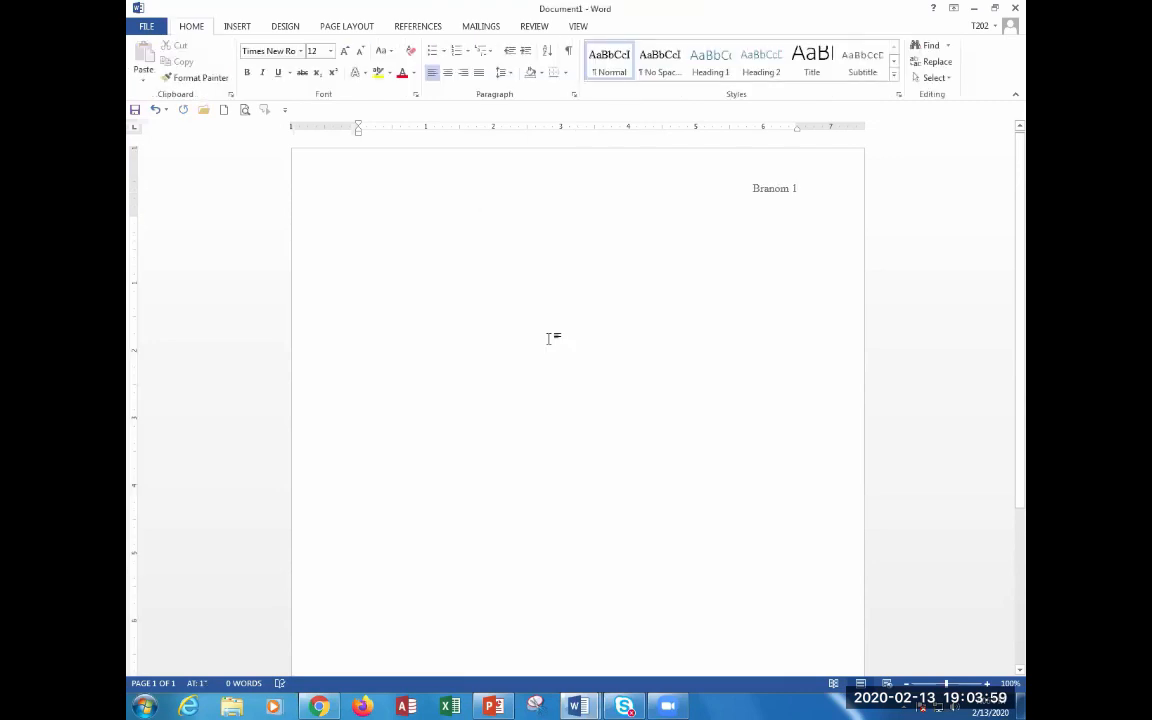
- Fill the body with placeholder text using =lorem(100,5) and check the header's page numbers across the pages
type("=")
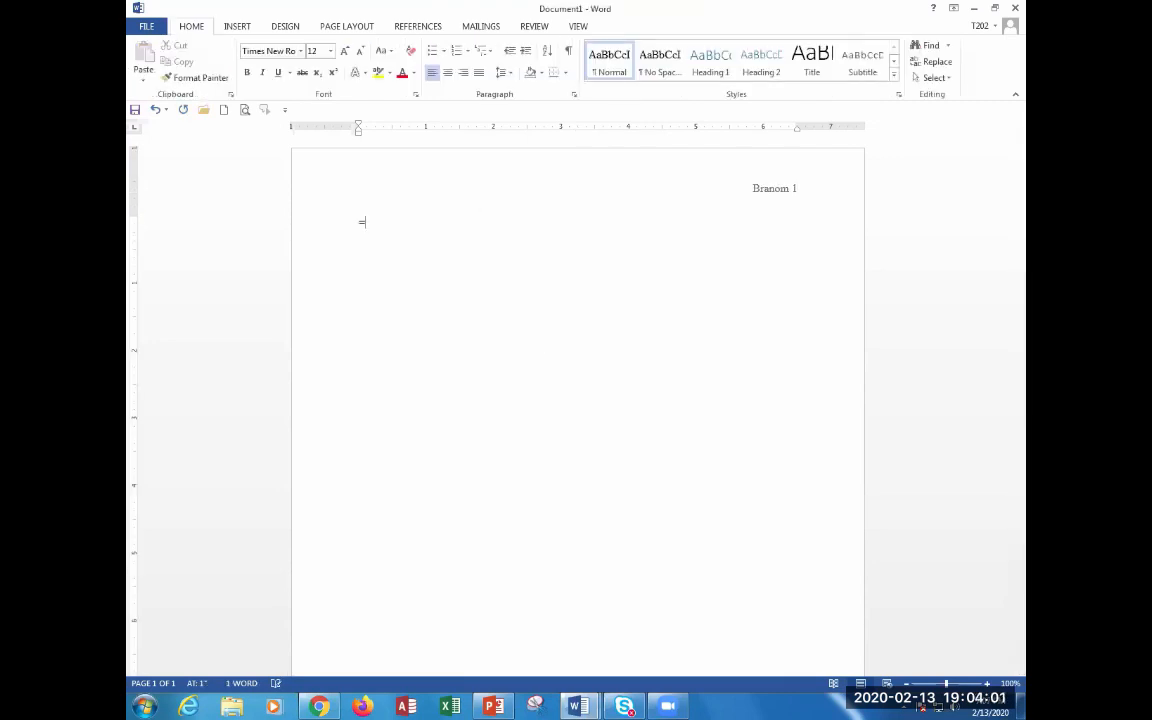
type("lorem(100,5)")
key("Return")
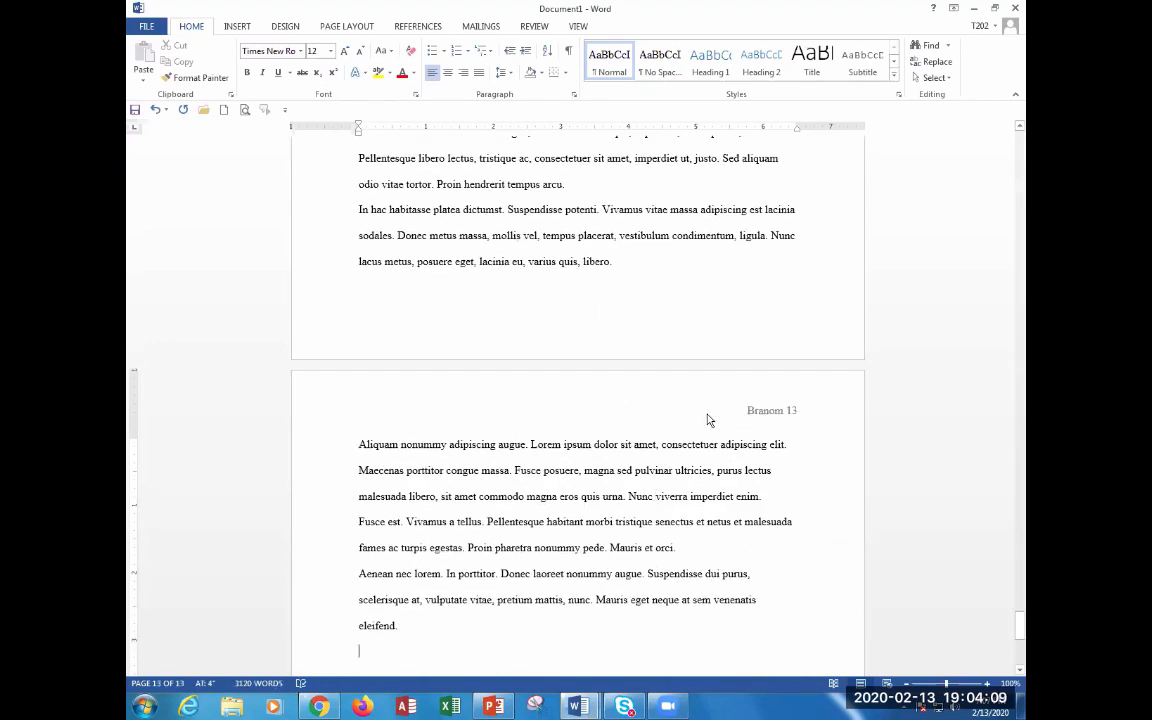
scroll(694, 411, "down", 2)
left_click(764, 325)
left_click(786, 325)
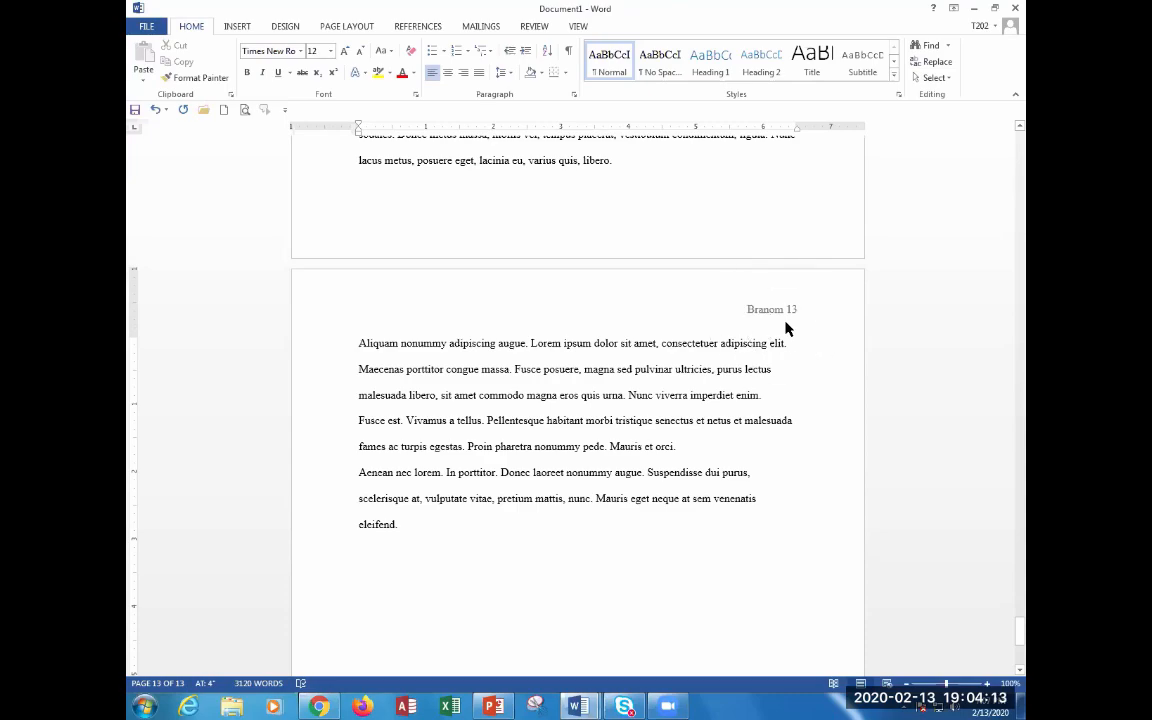
scroll(786, 325, "up", 15)
scroll(775, 321, "up", 6)
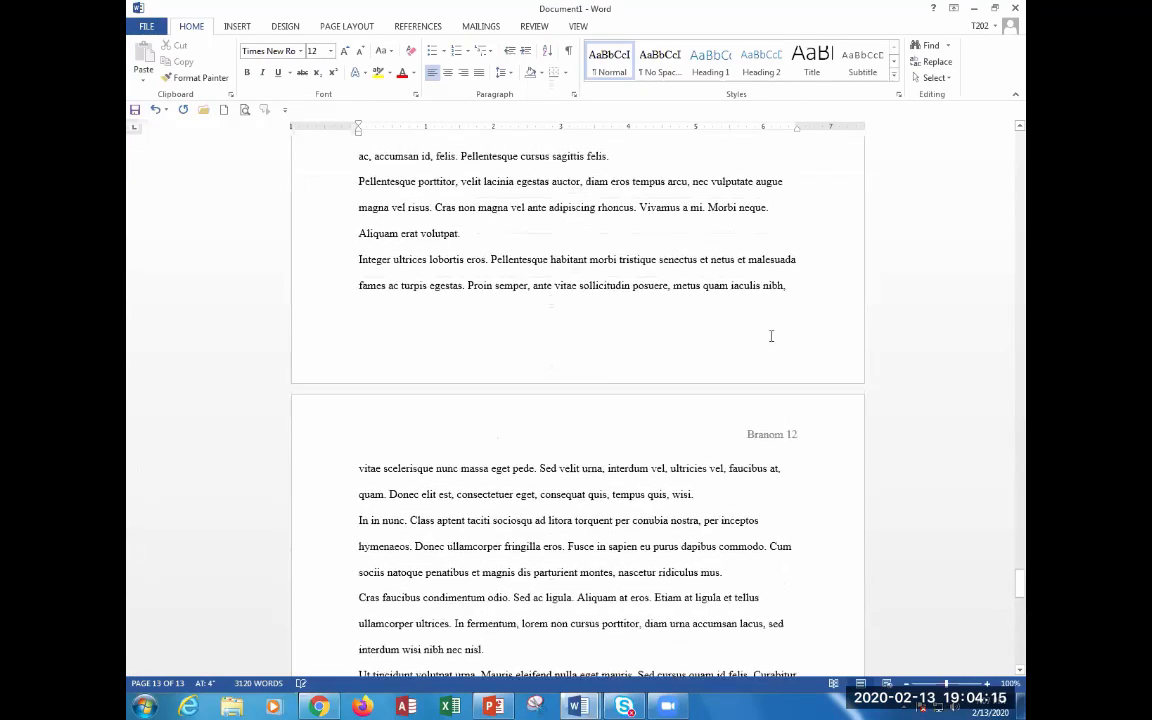
scroll(776, 394, "up", 17)
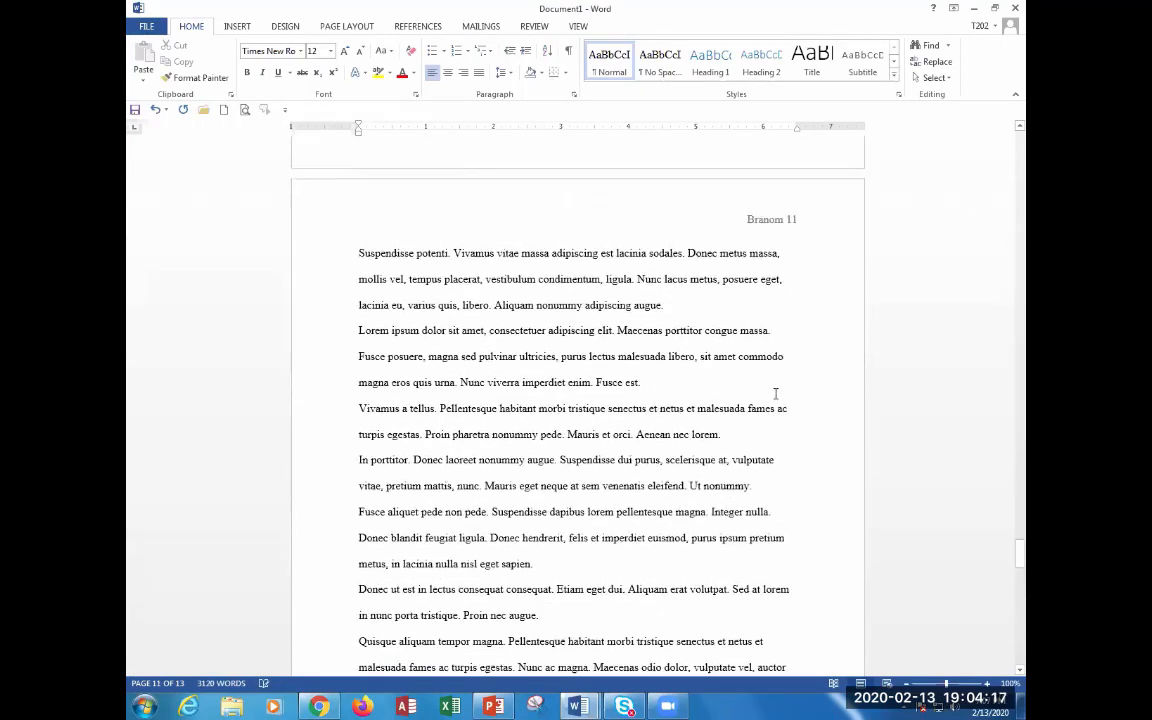
scroll(800, 434, "up", 3)
- Undo the generated placeholder text and delete the =lorem(100,5) formula from the body
key("ctrl+z")
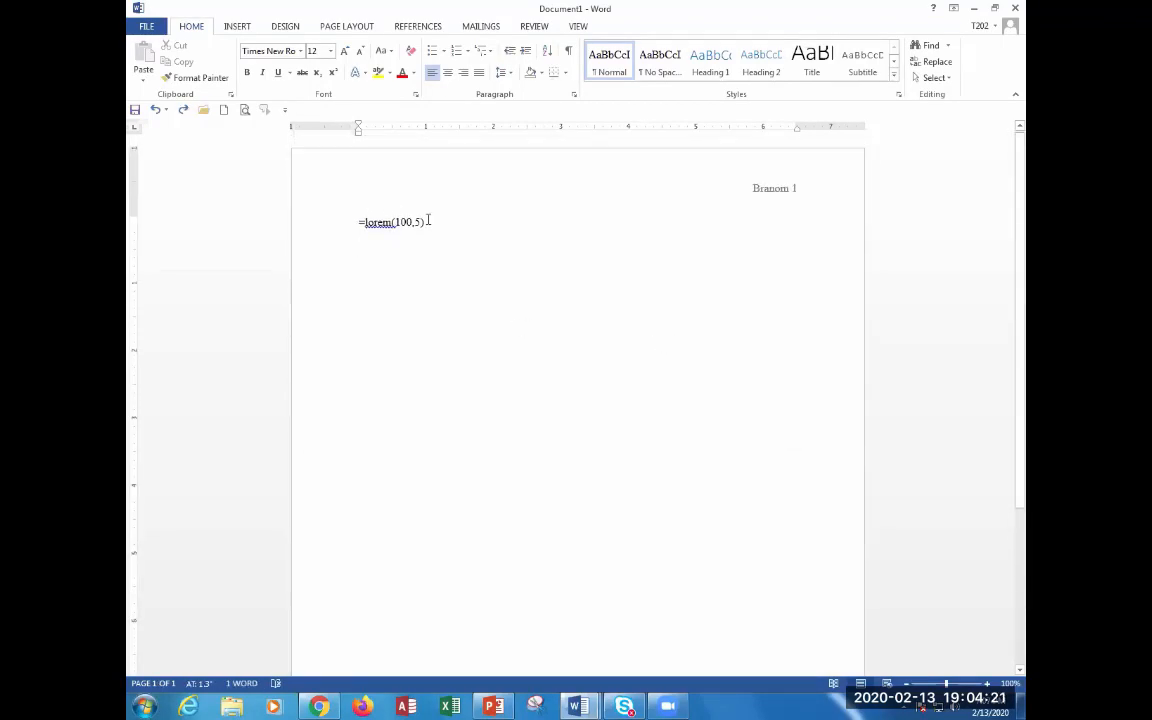
left_click(304, 224)
key("BackSpace")
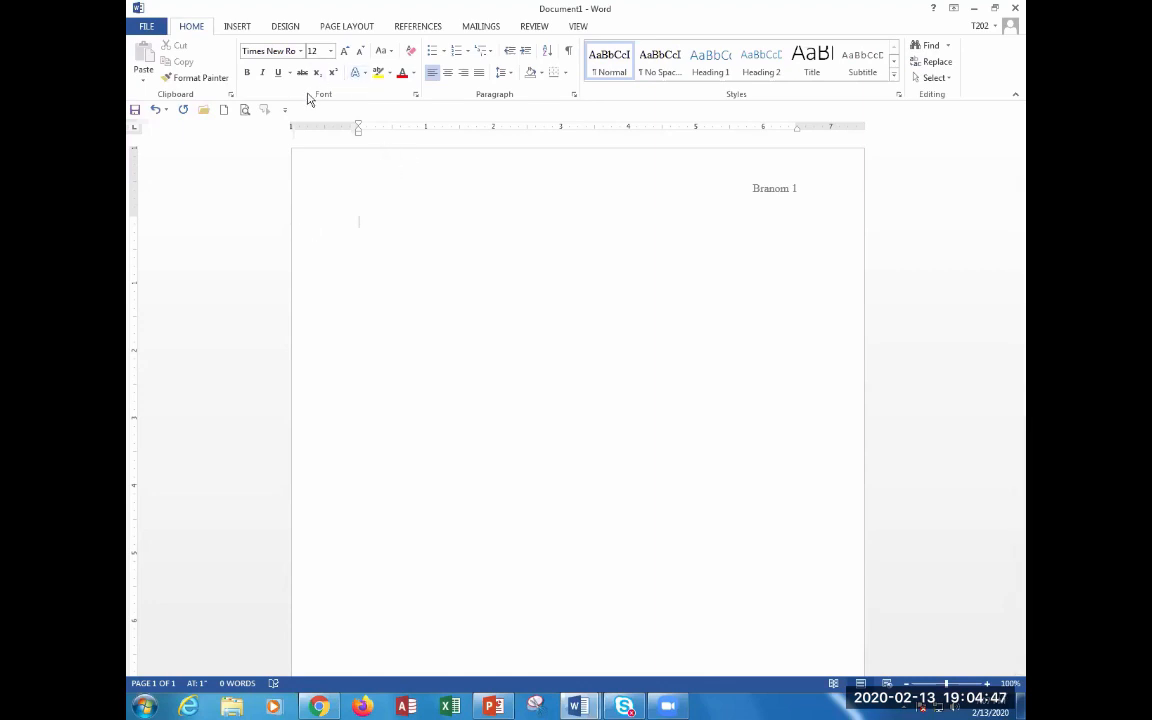
- Reopen the header to review the page number options and header tools, and return to the document body
double_click(620, 180)
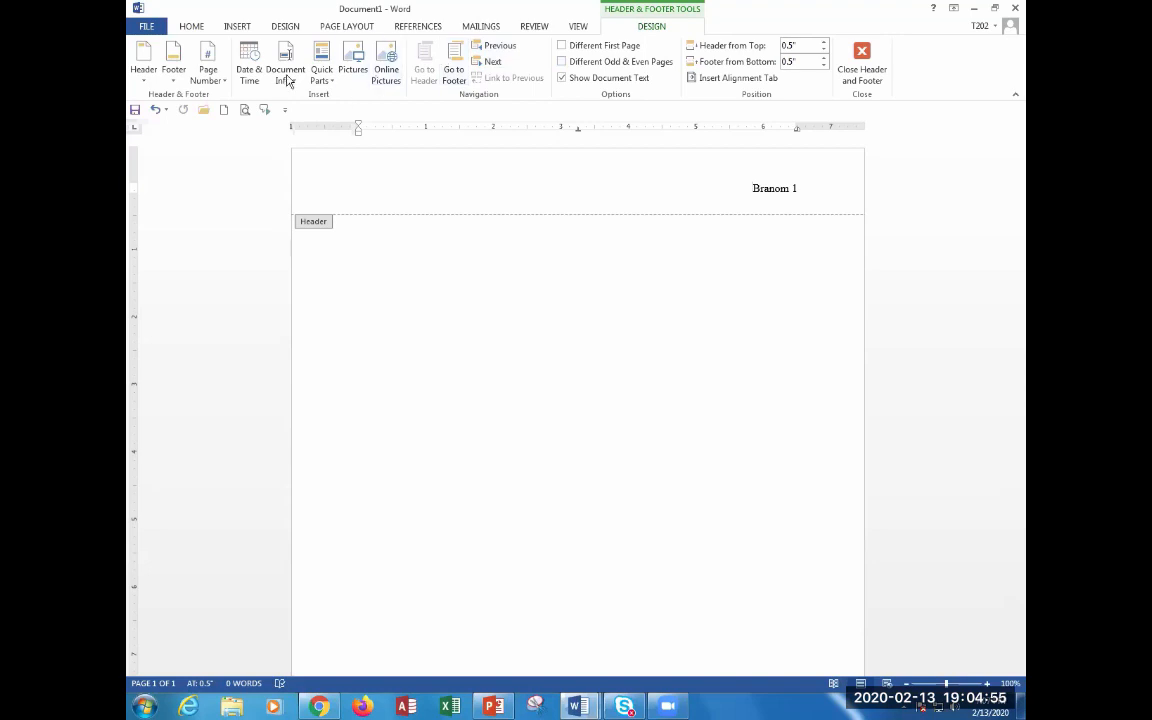
left_click(208, 75)
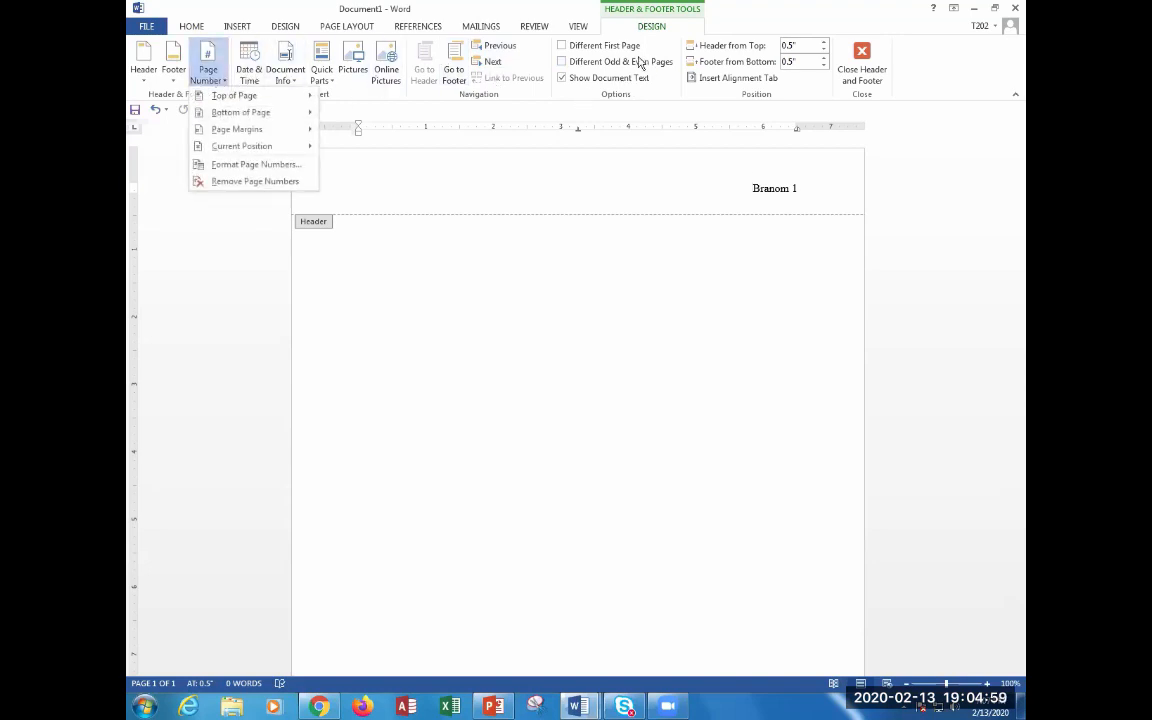
left_click(663, 11)
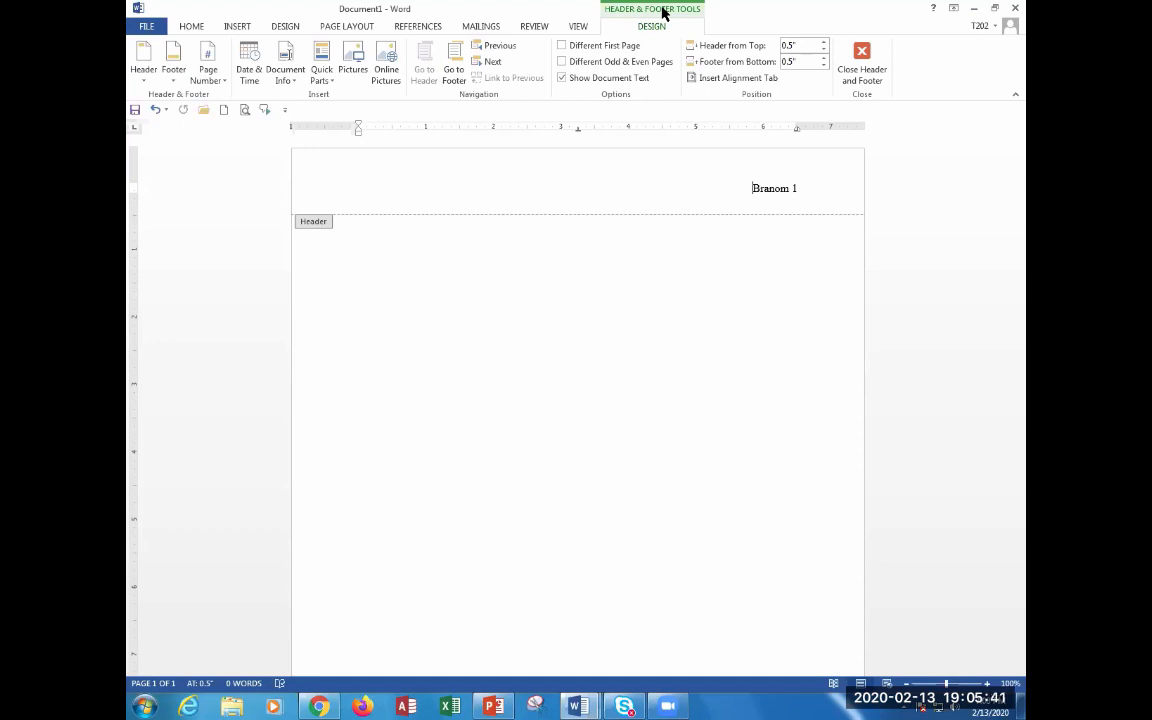
double_click(364, 289)
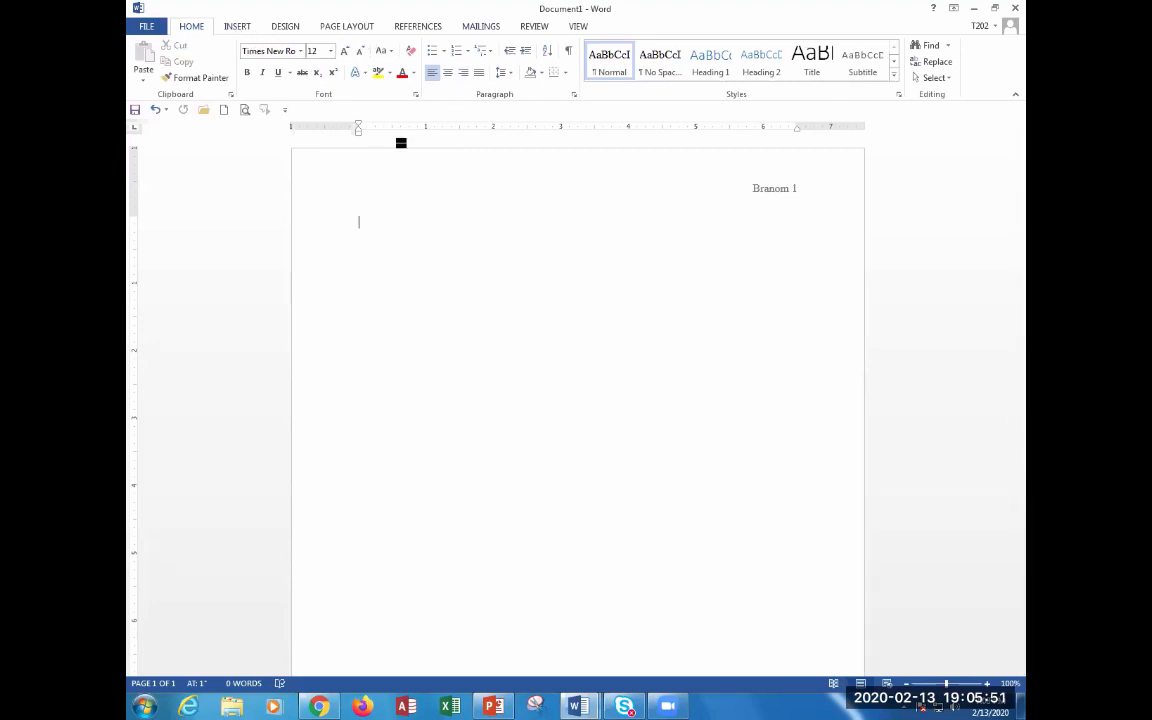
double_click(485, 182)
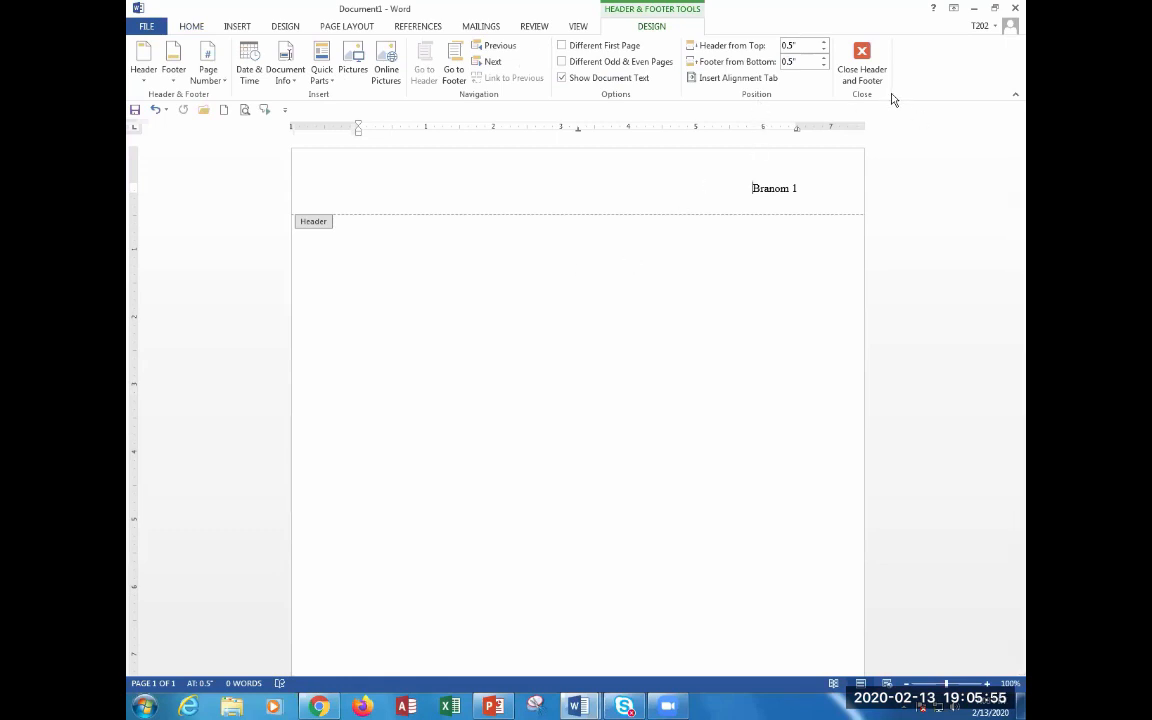
double_click(405, 251)
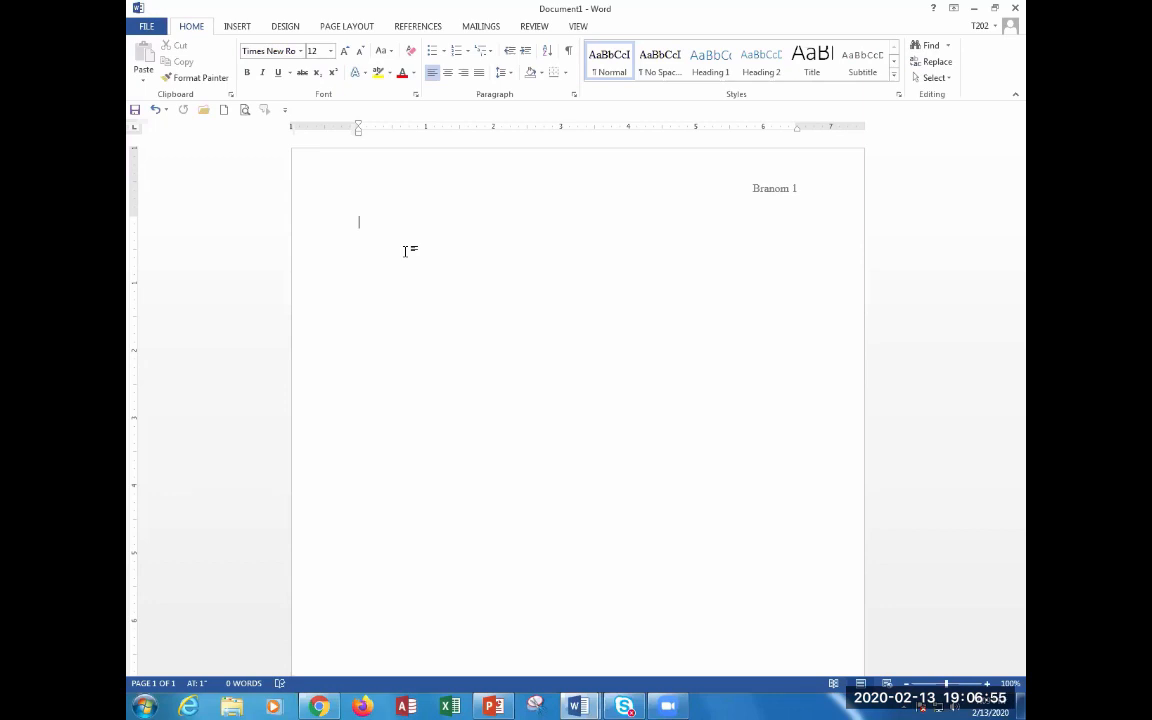
- Enter the author's full name on the first body line, zoom in to 170% and start a new line
type("Mark Bra")
type("npo")
key("BackSpace")
type("po")
key("BackSpace")
key("BackSpace")
type("om")
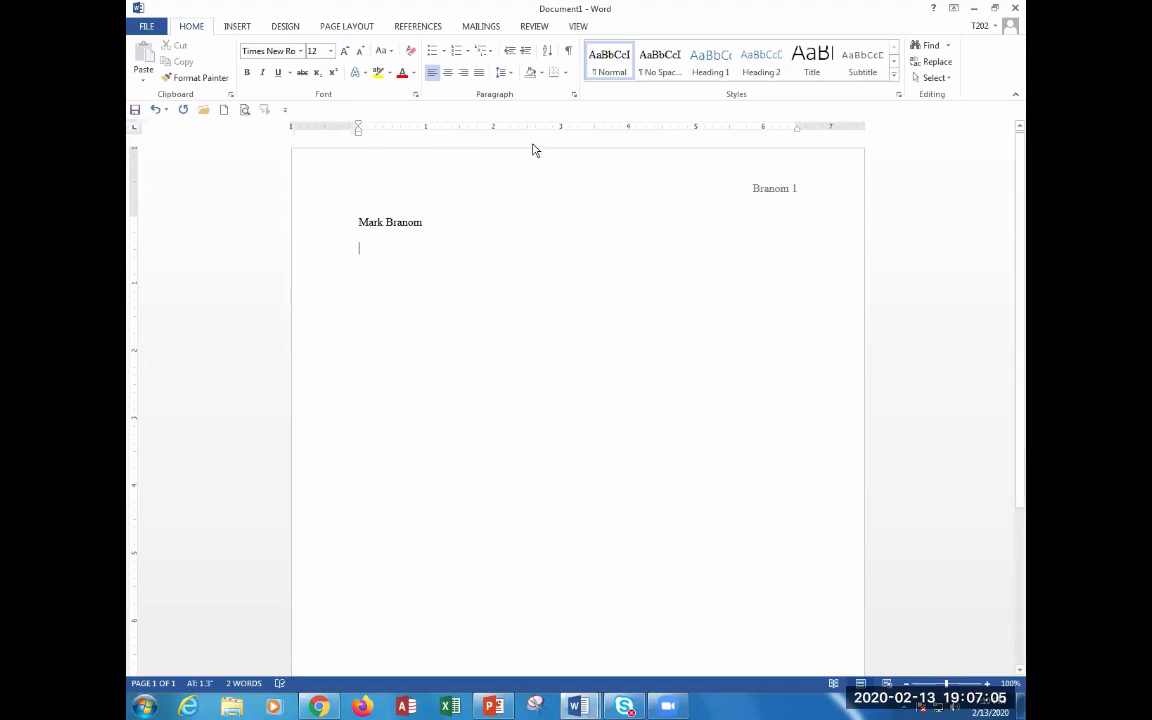
scroll(365, 329, "up", 3, "ctrl")
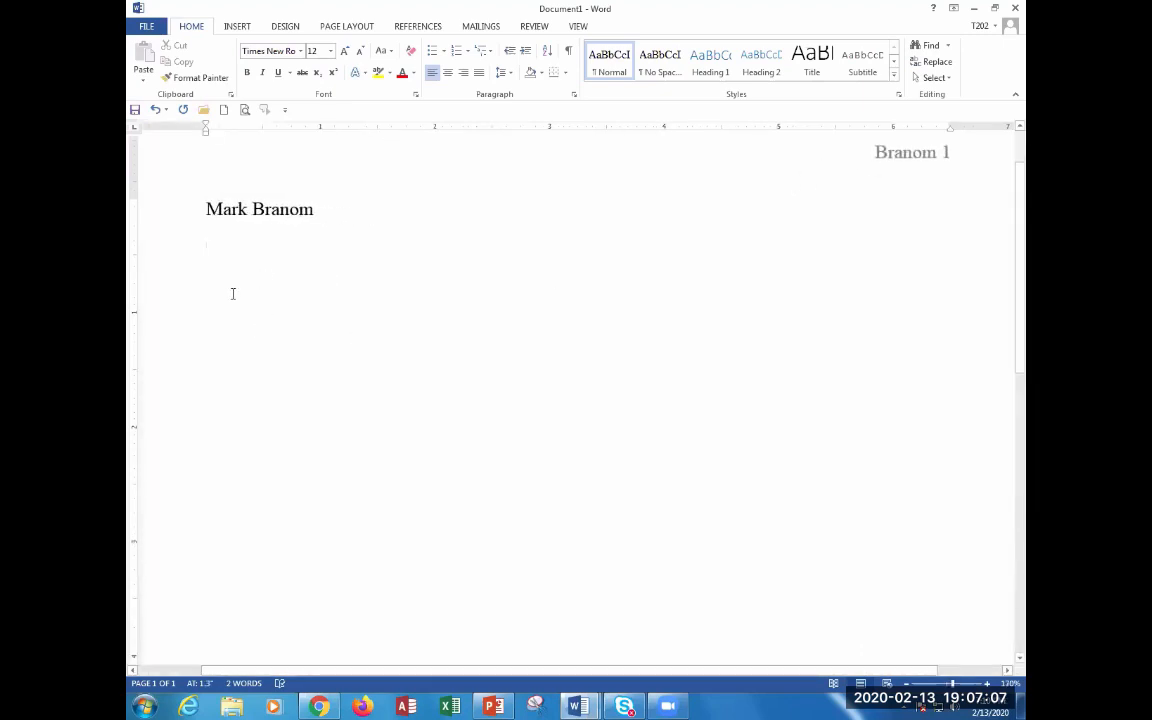
key("BackSpace")
key("Return")
key("BackSpace")
key("Return")
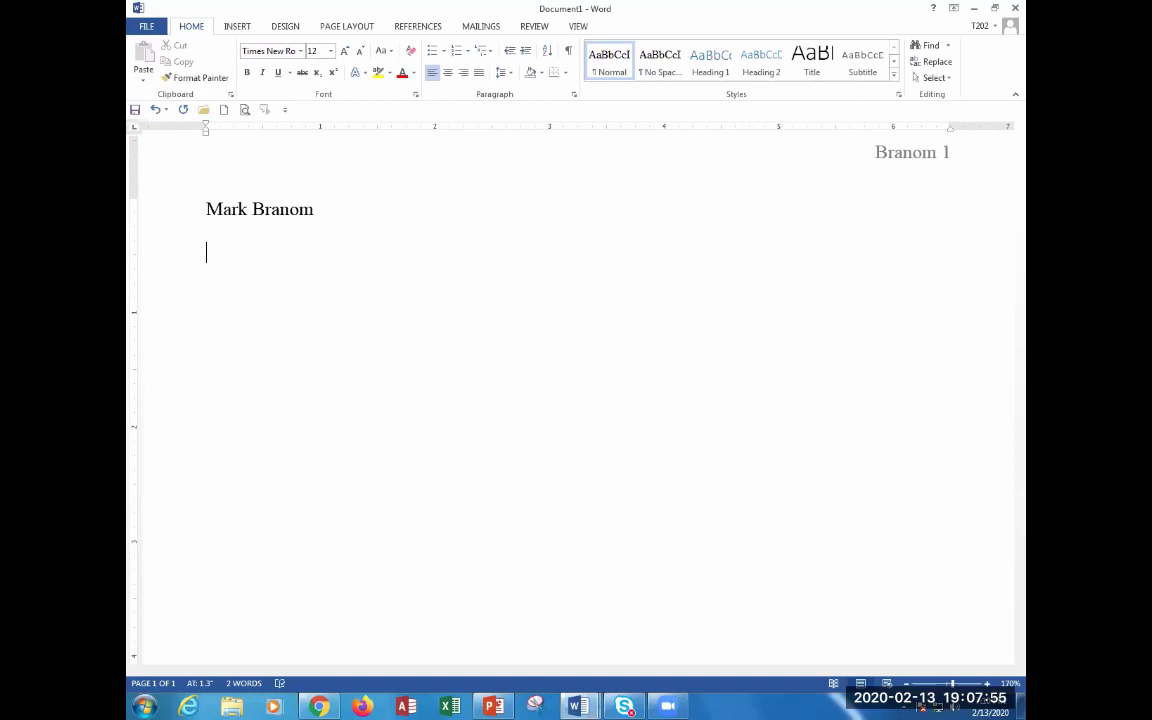
- Enter the professor's full name with the title Professor on the second line, and abbreviate the title to Prof
type("Professor")
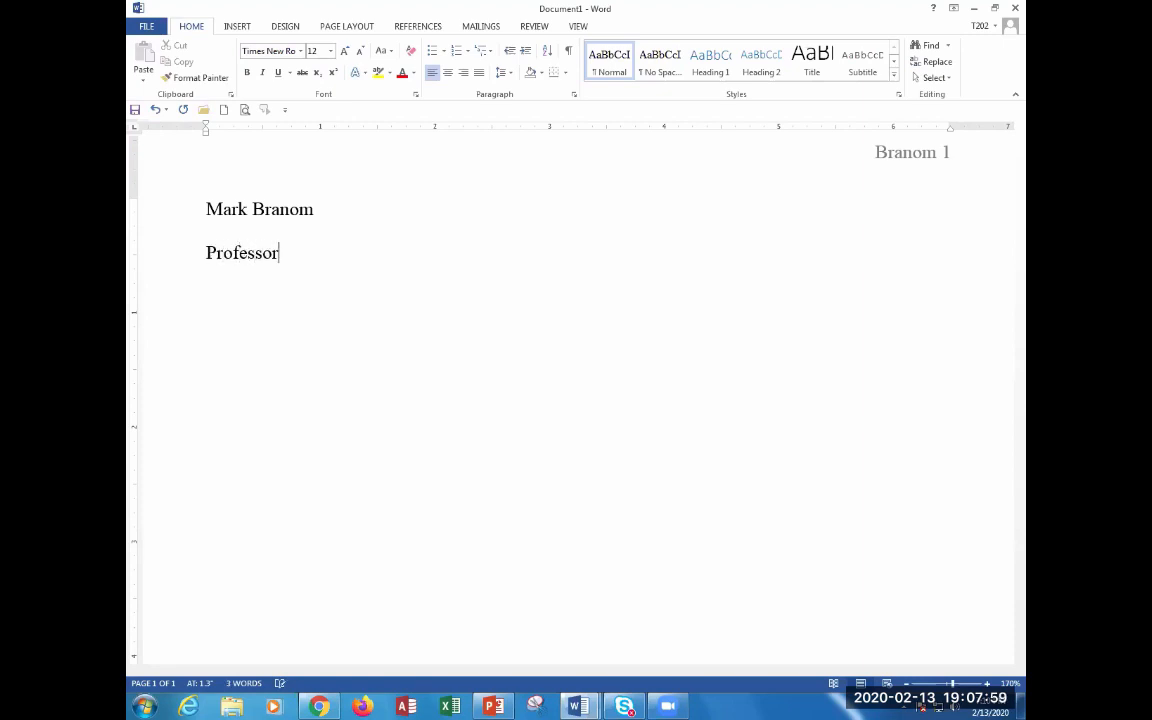
type(" Mark Branom")
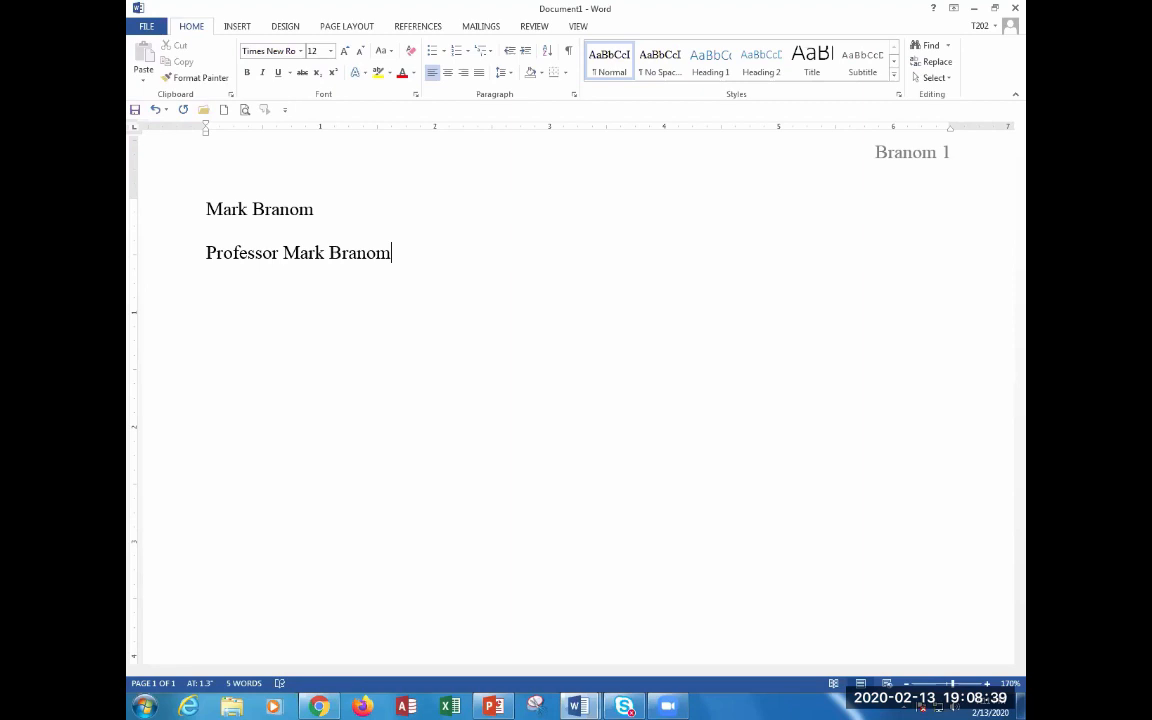
key("Left")
key("Left")
key("Left")
key("Left")
key("Left")
key("Left")
key("Left")
key("Left")
key("Left")
key("Left")
key("Left")
key("Left")
key("Left")
key("Delete")
key("BackSpace")
key("BackSpace")
key("BackSpace")
key("BackSpace")
type(".")
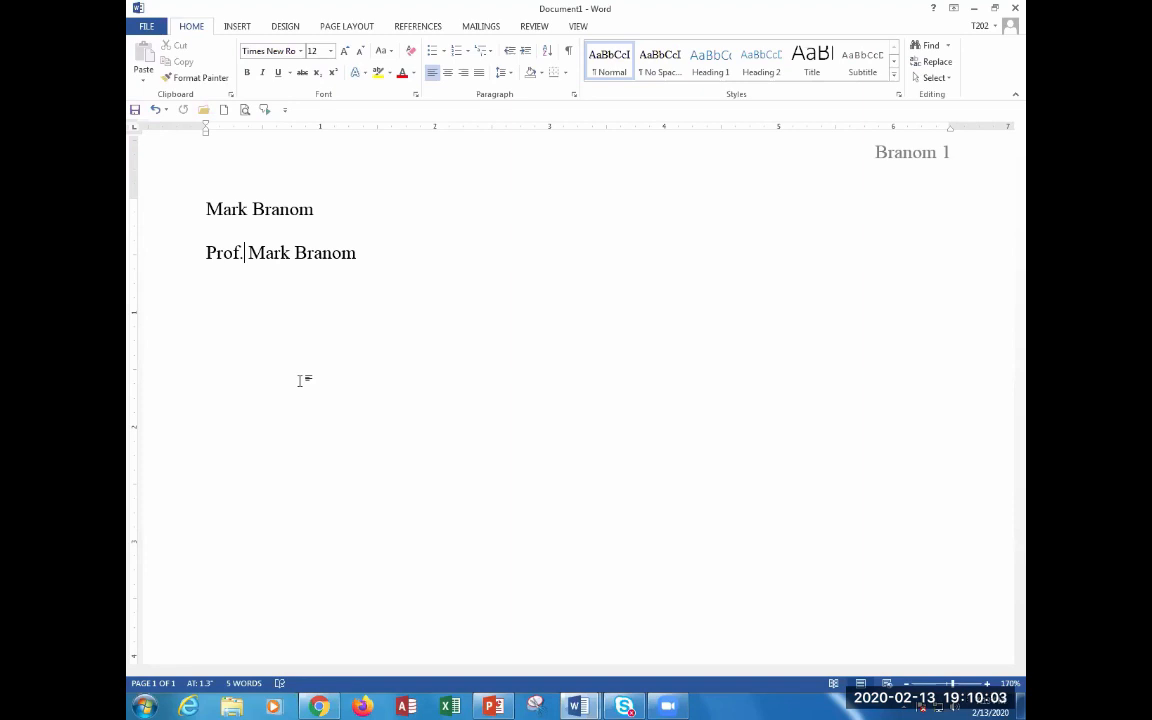
- Add the course line "Computer Applications CA 100d" below the professor's name
key("Right")
key("Right")
key("Right")
key("Right")
key("Right")
key("Right")
key("Right")
key("Right")
key("Right")
key("Right")
key("Right")
key("Return")
type("Computer Applications")
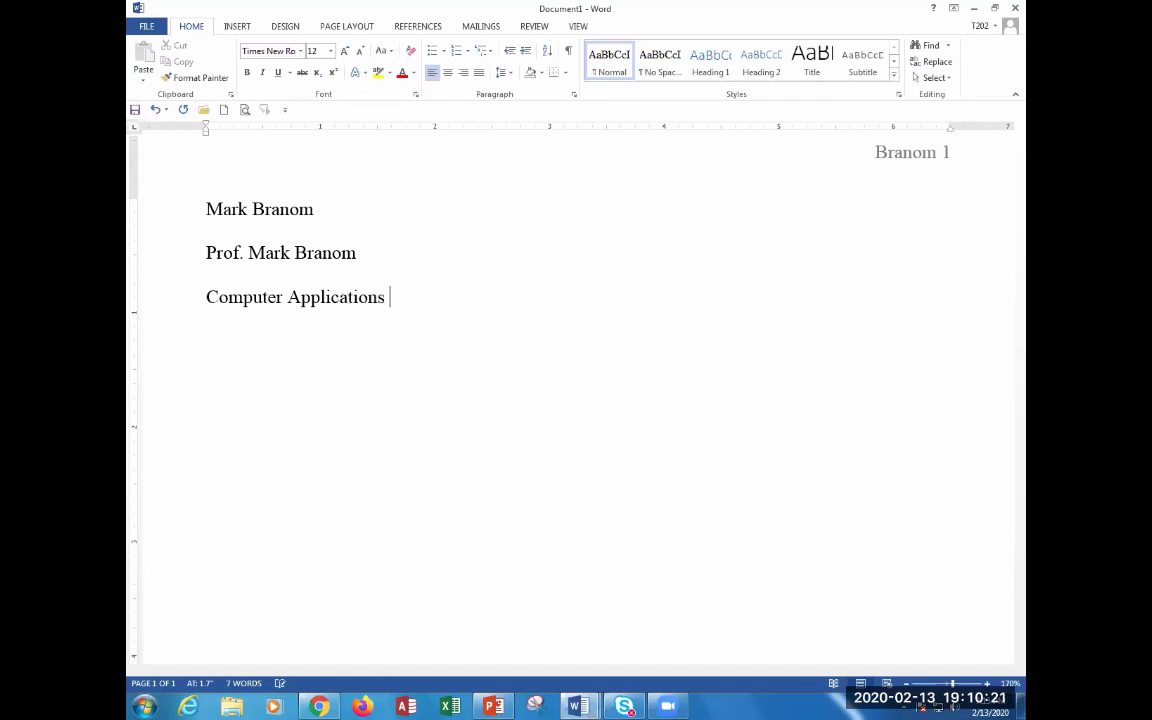
type(" CA 100d")
- Add the date "13 February 2020" on a new line below the course line
key("Return")
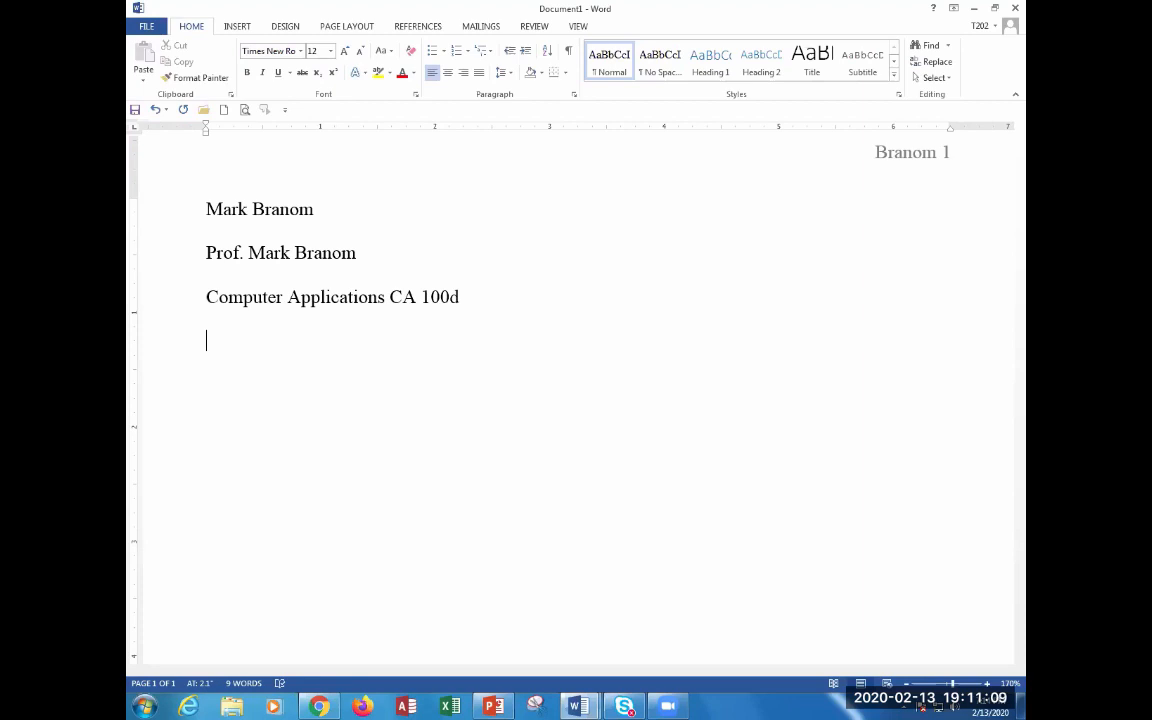
type("13 Febr")
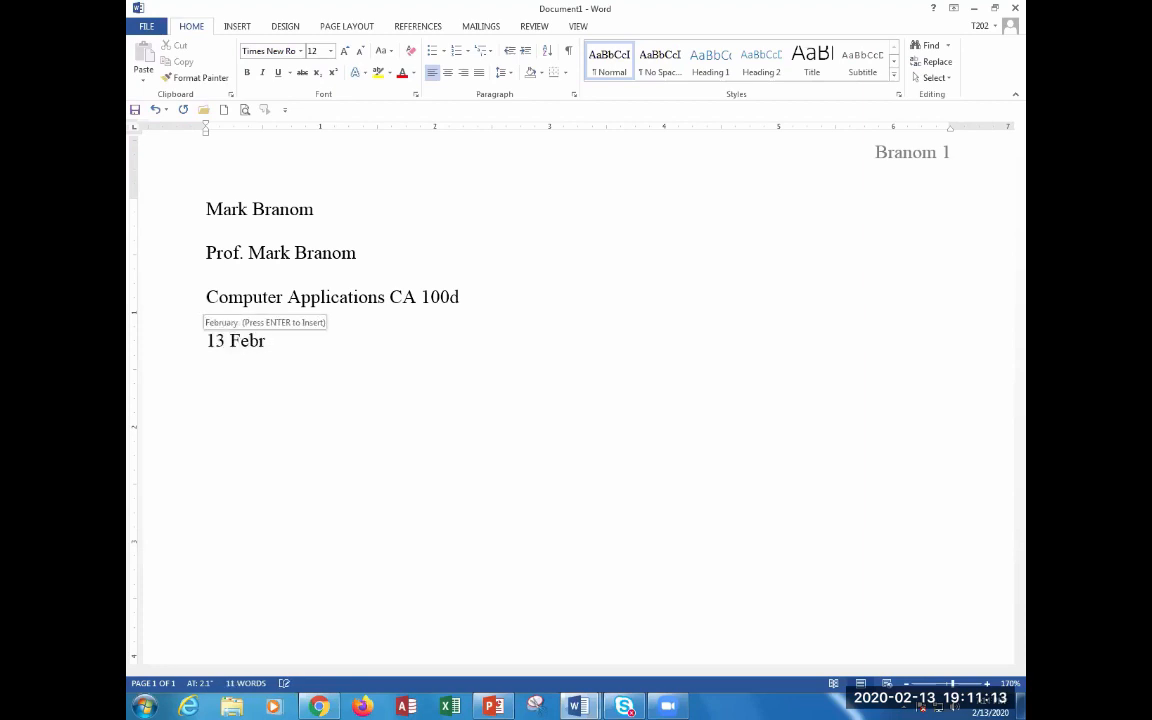
type("uary 2020")
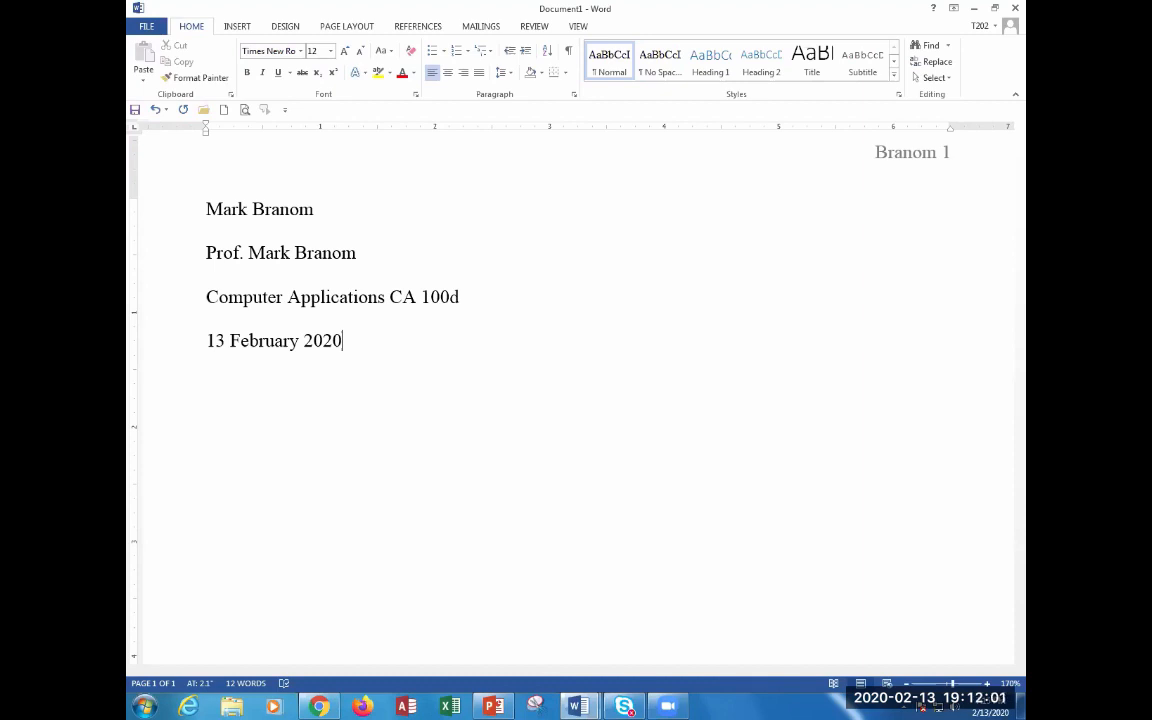
- Add the title "Access Granted" below the date, center it and start a new line beneath it
key("Return")
type("Access Gra")
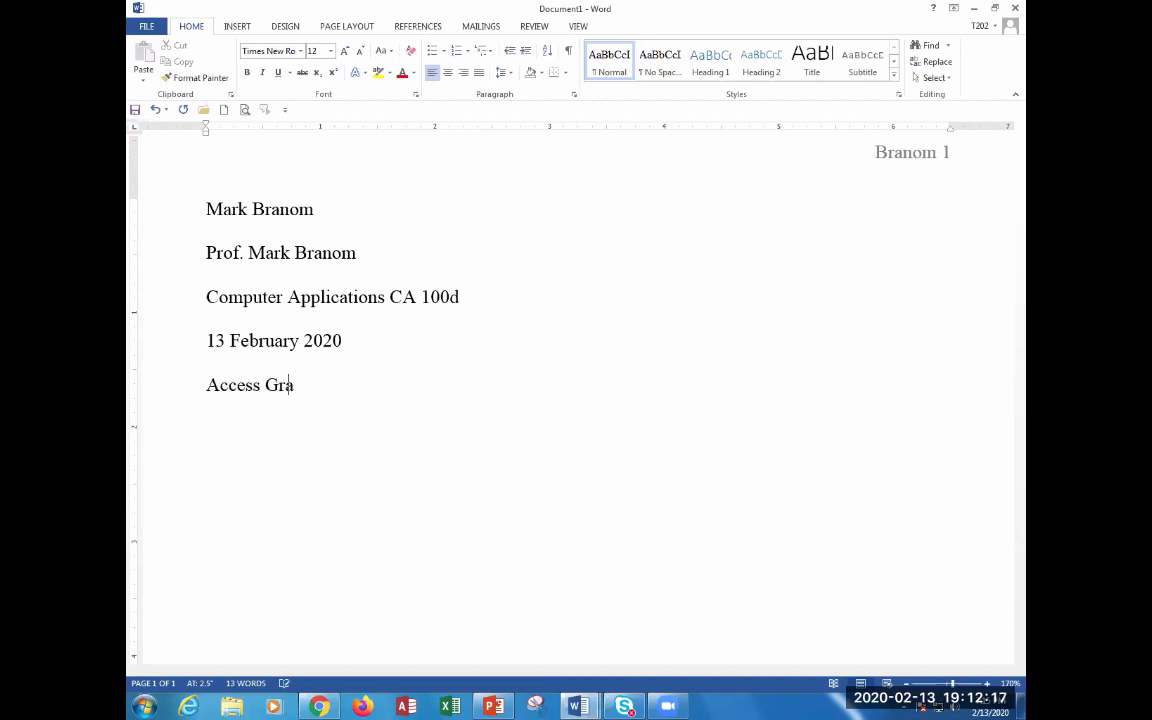
type("nted")
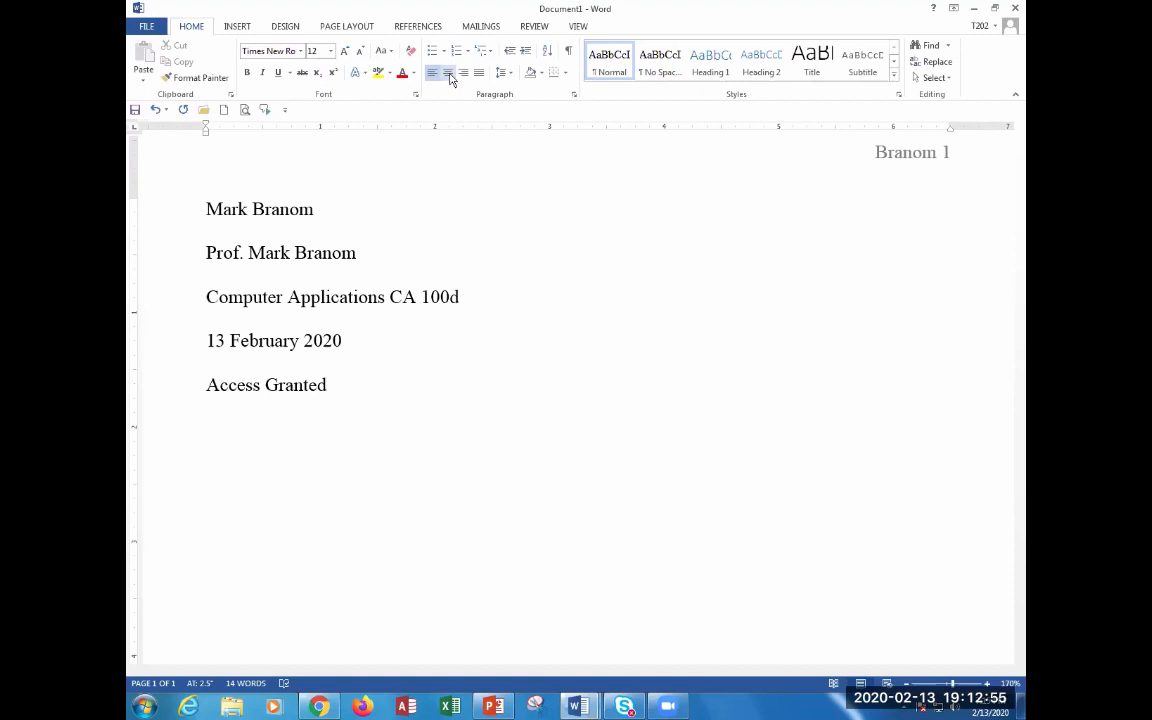
left_click(449, 76)
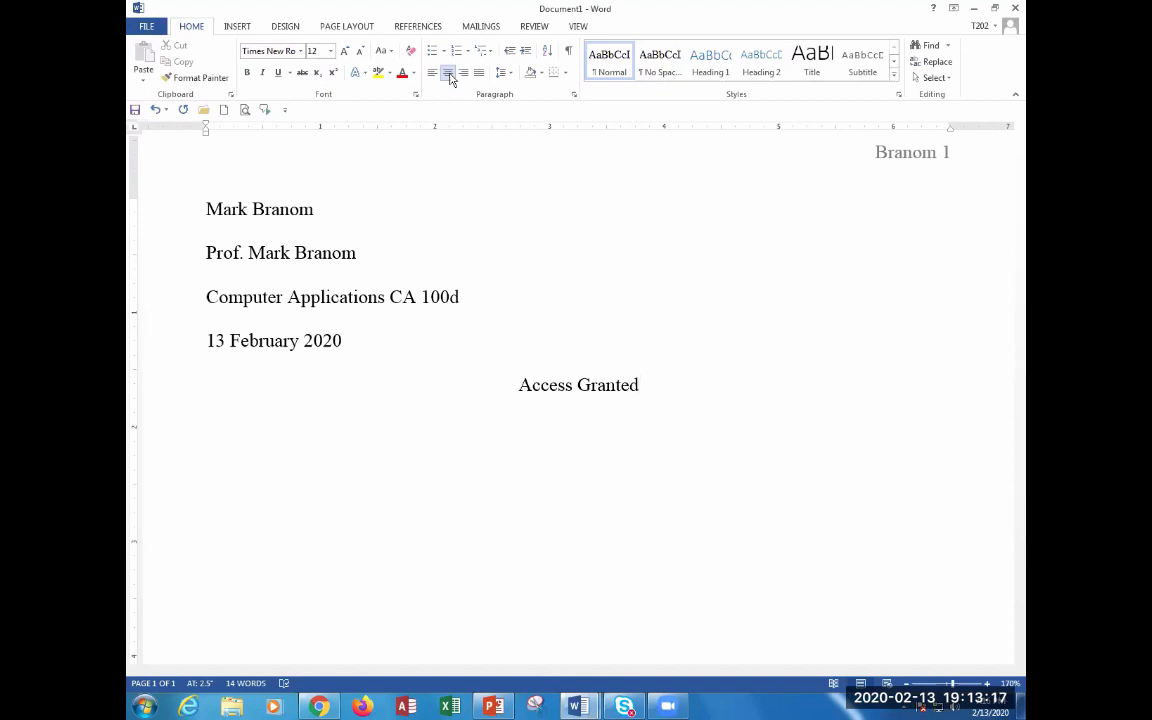
key("Return")
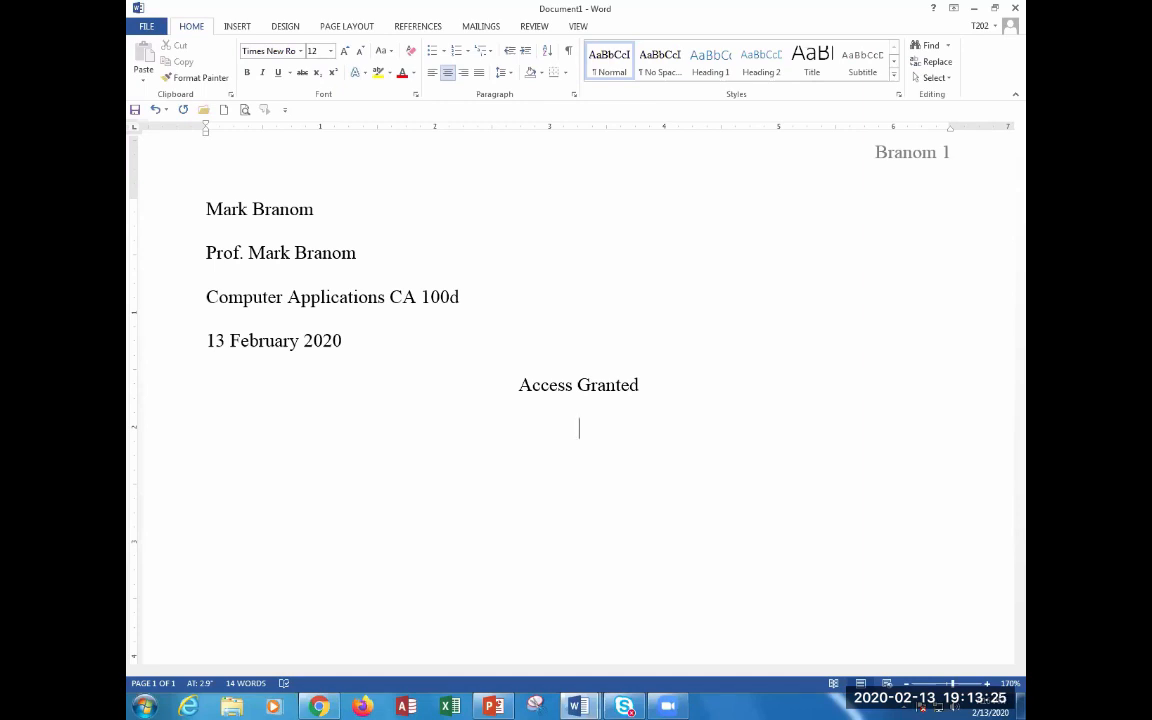
- Left-align the empty line below the title "Access Granted"
left_click(432, 73)
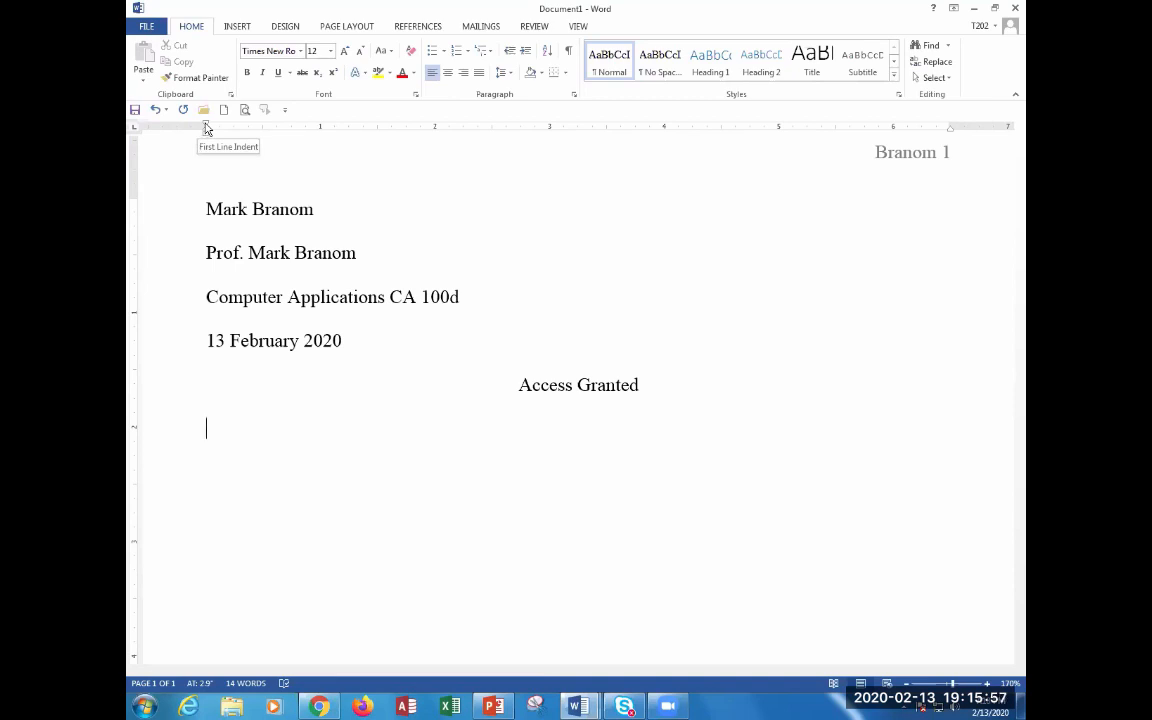
- Try moving the empty line's first-line and left indents to the half-inch mark on the ruler, and undo the changes
left_click_drag(206, 128, 270, 134)
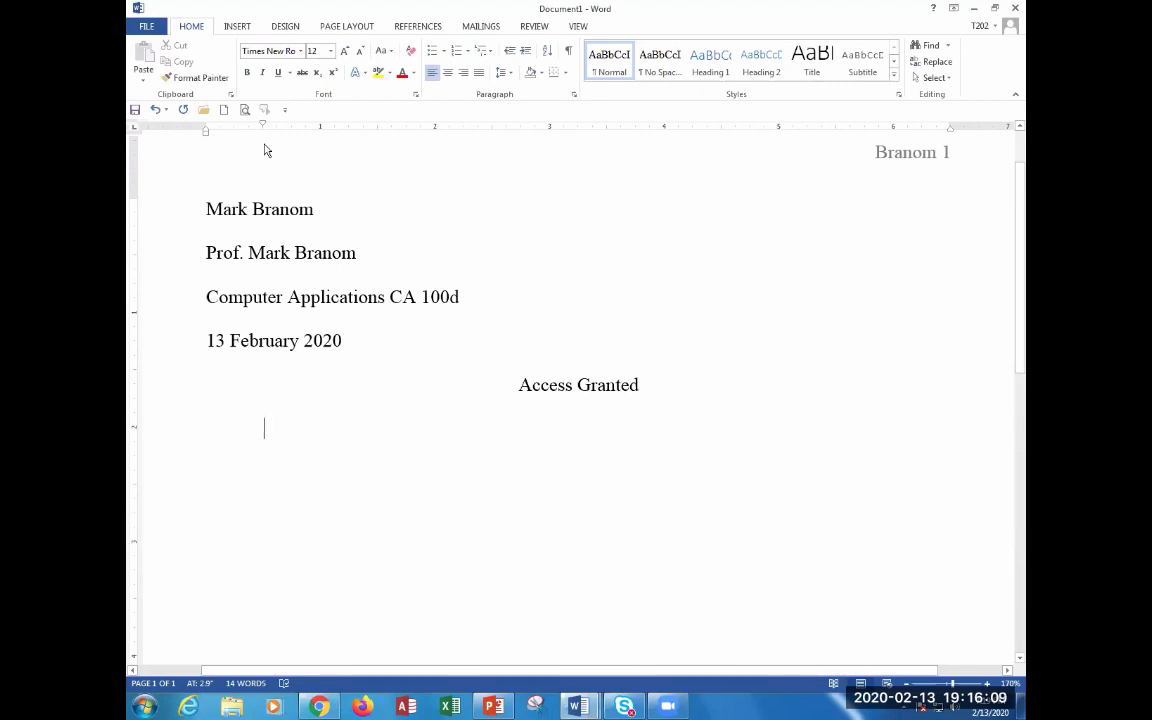
mouse_move(265, 126)
left_mouse_down()
mouse_move(206, 125)
mouse_move(207, 136)
left_mouse_up()
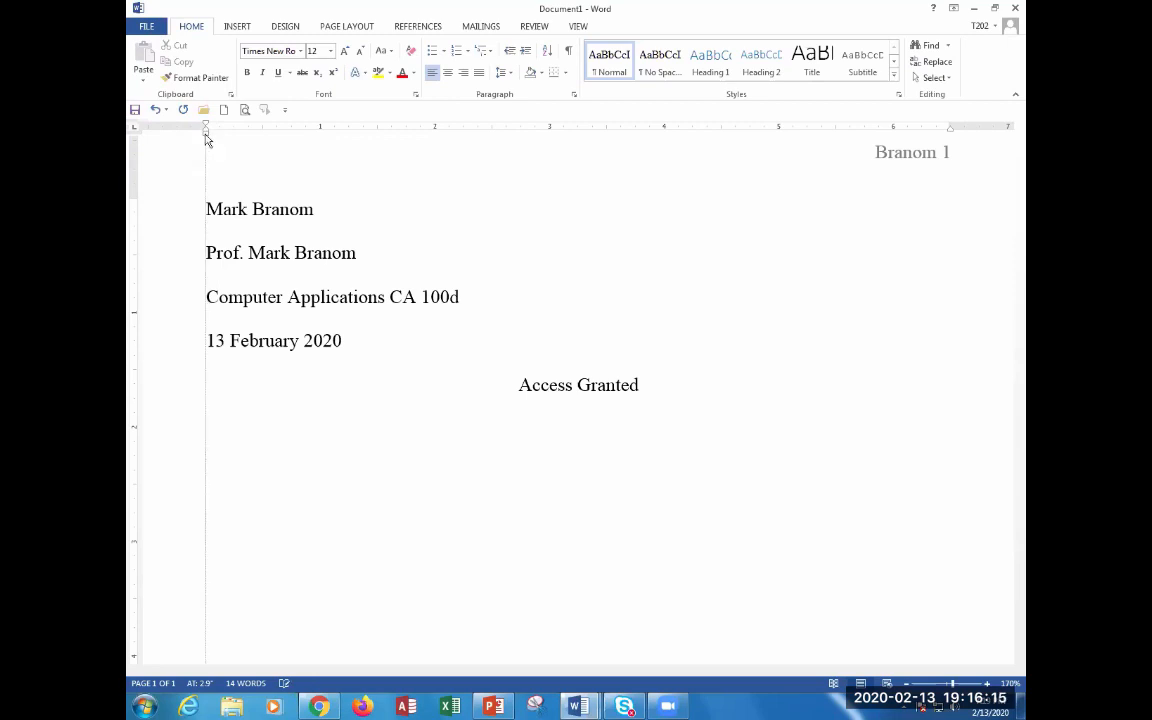
left_click_drag(206, 140, 259, 148)
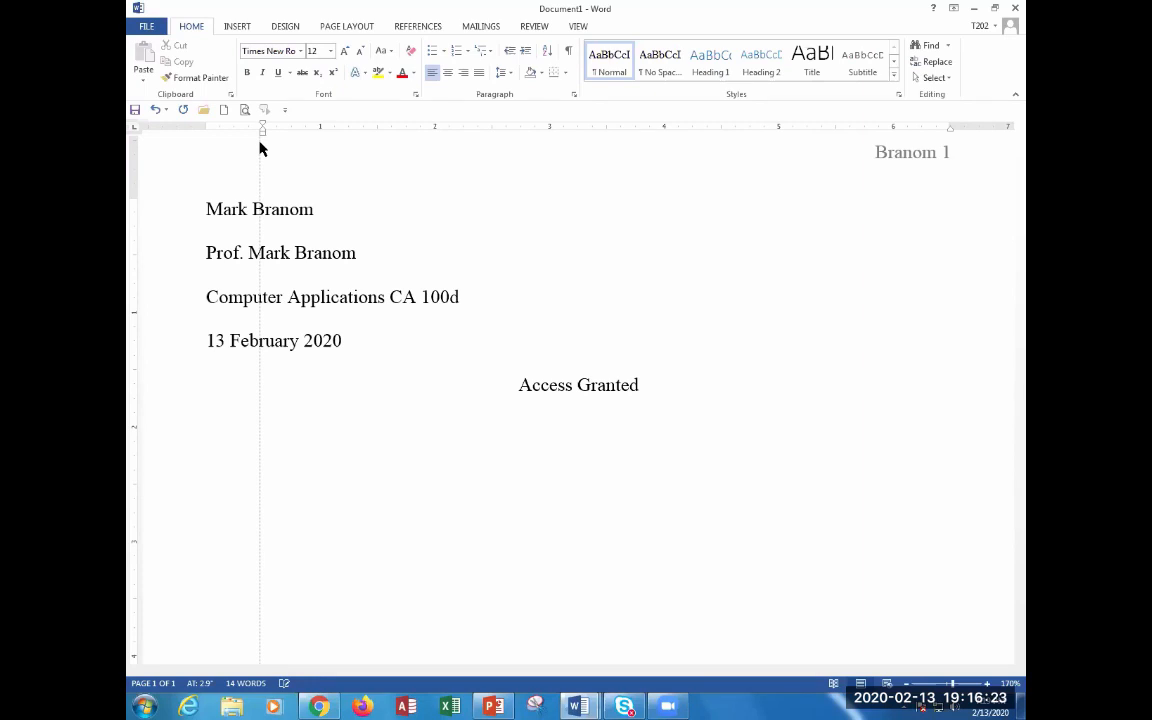
left_click_drag(259, 148, 260, 141)
mouse_move(265, 140)
left_mouse_down()
mouse_move(203, 134)
mouse_move(222, 137)
mouse_move(212, 132)
left_mouse_up()
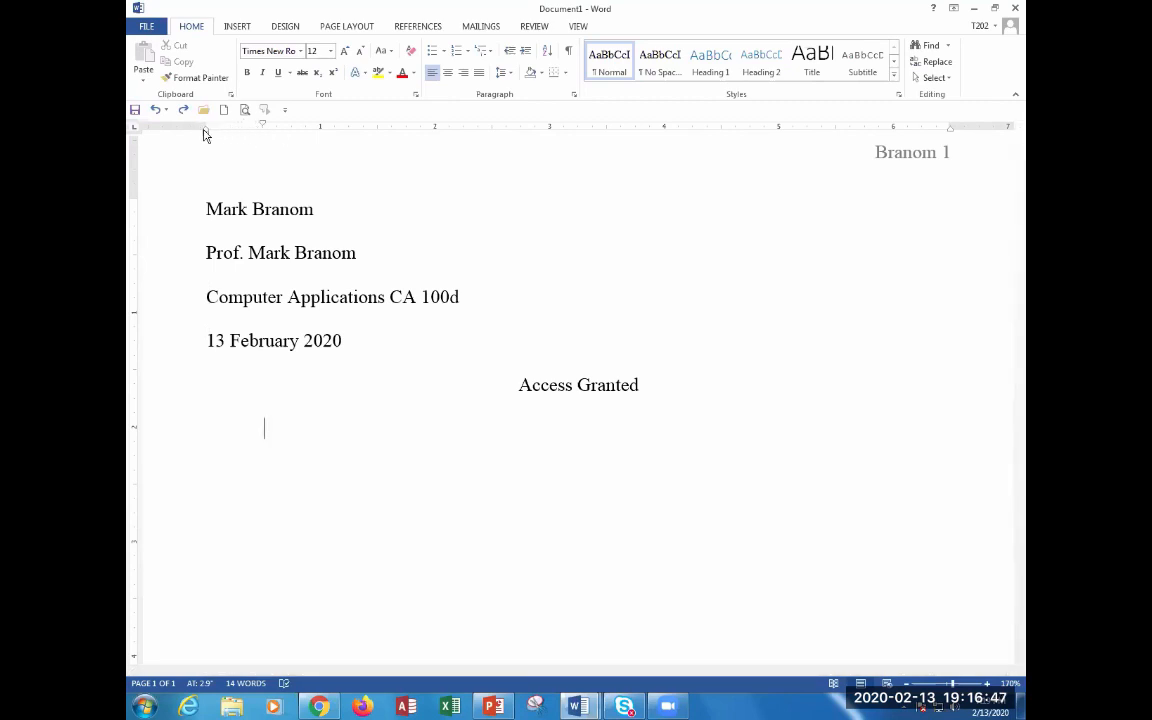
mouse_move(206, 133)
left_mouse_down()
mouse_move(304, 131)
mouse_move(290, 150)
mouse_move(260, 141)
mouse_move(324, 126)
mouse_move(190, 126)
left_mouse_up()
mouse_move(203, 128)
left_mouse_down()
mouse_move(265, 136)
mouse_move(218, 140)
mouse_move(204, 126)
mouse_move(265, 136)
mouse_move(188, 136)
left_mouse_up()
key("ctrl")
- Set a special first-line indent of 0.5" for the empty line below the title in the paragraph settings
left_click(576, 96)
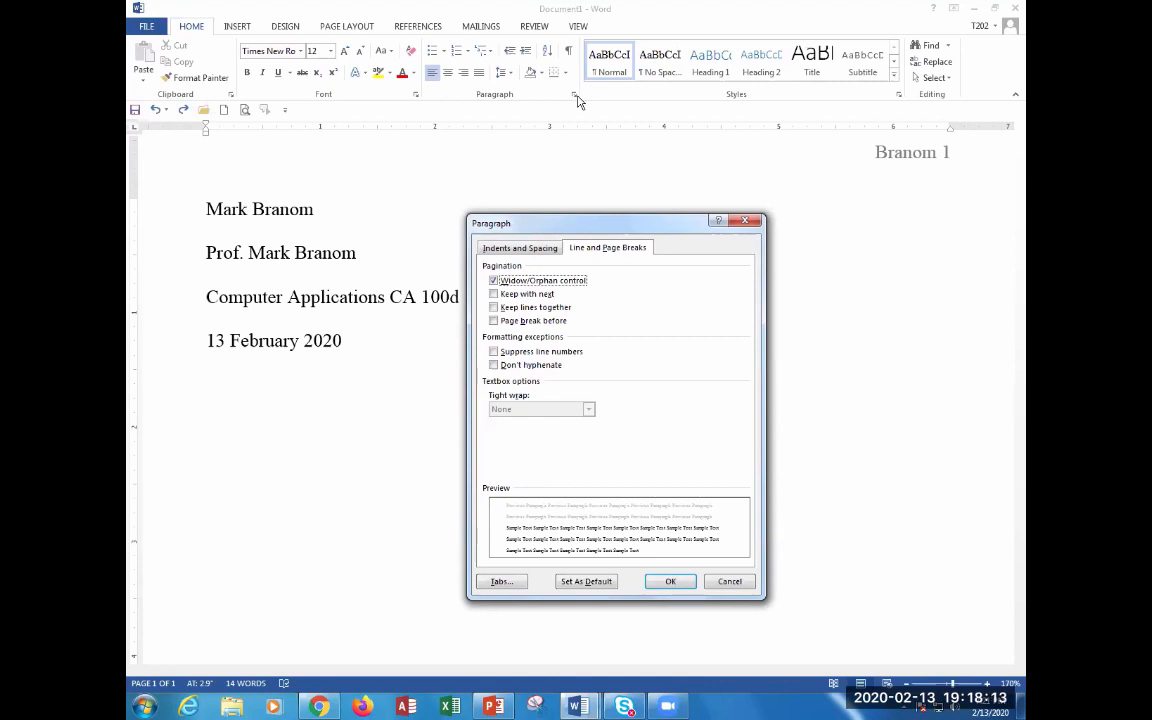
left_click(518, 250)
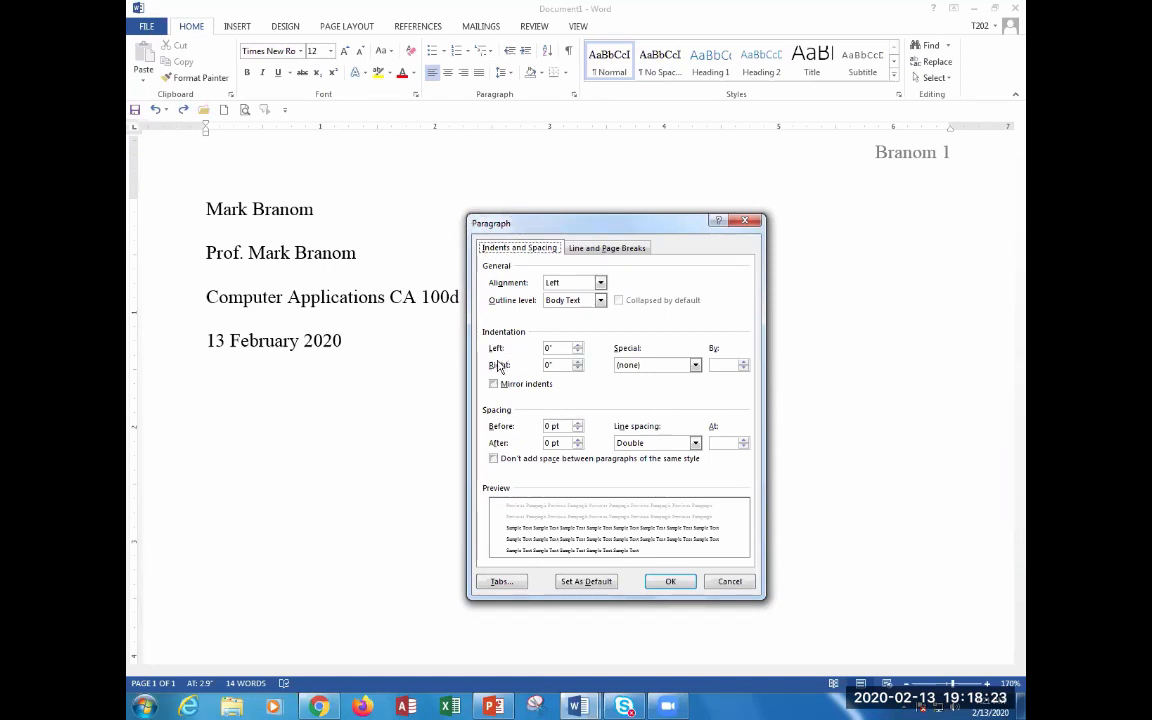
left_click(675, 368)
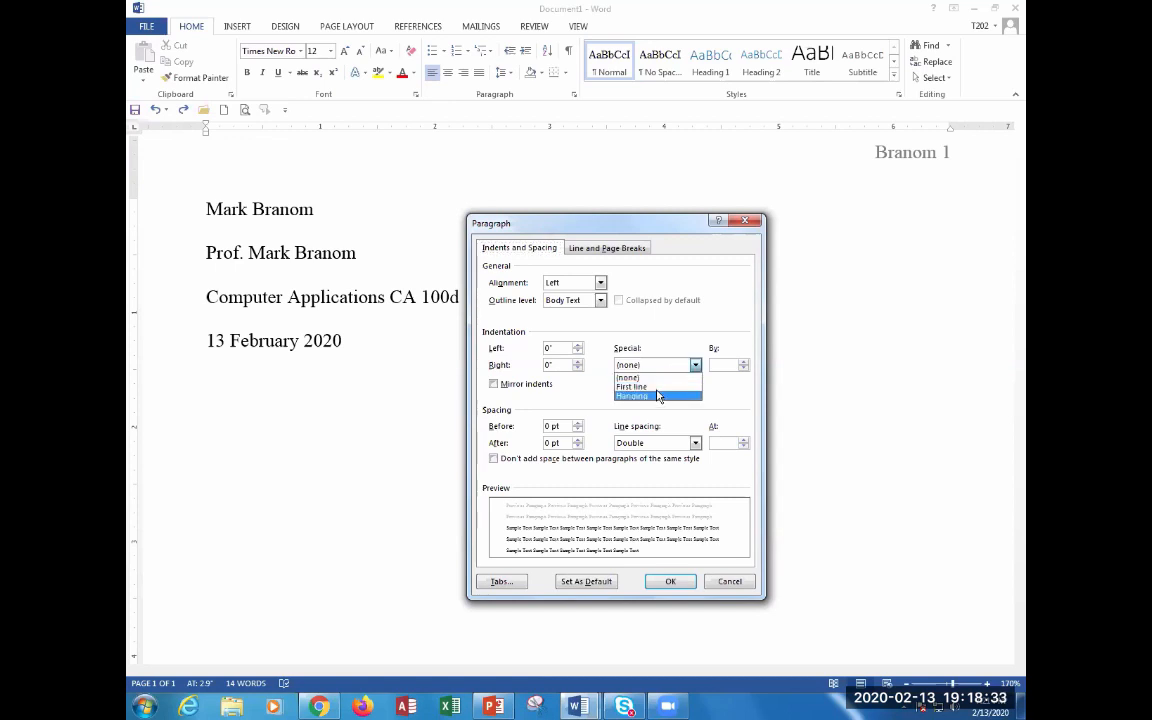
left_click(658, 388)
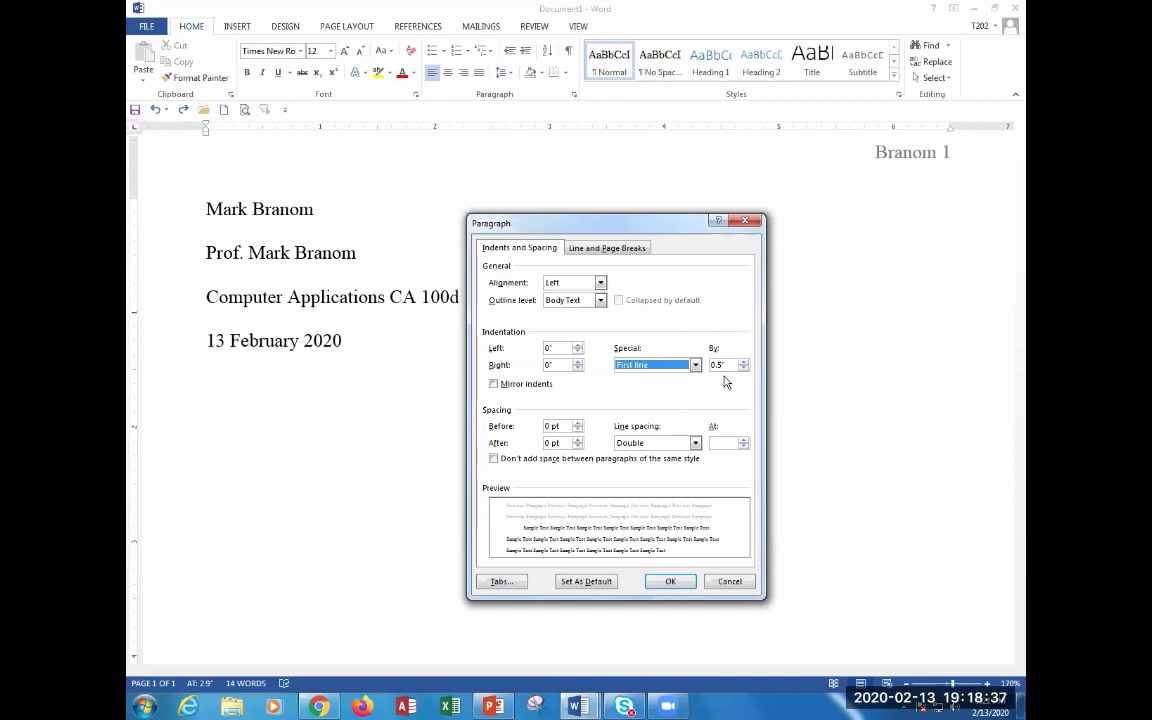
left_click(670, 583)
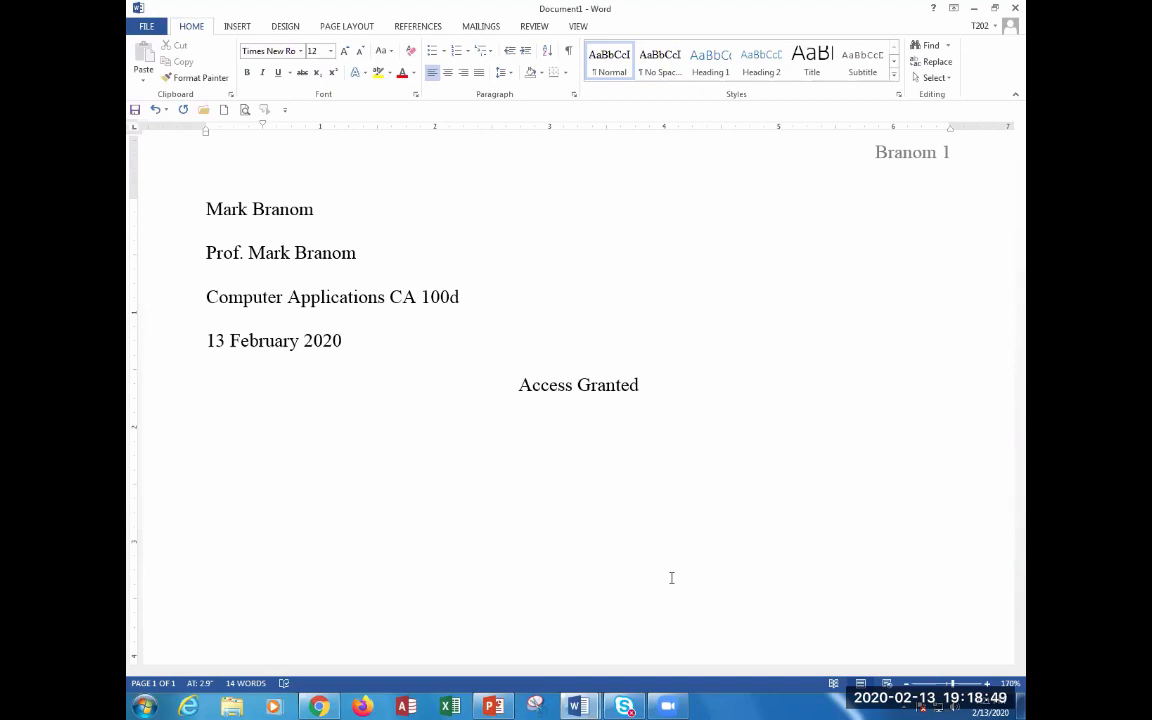
- Test the first-line indent with random filler text that wraps onto a second line, and undo the text
type("lskdfjsldfkjsdlfjsdf;lkjsdflksdjf;laskjf")
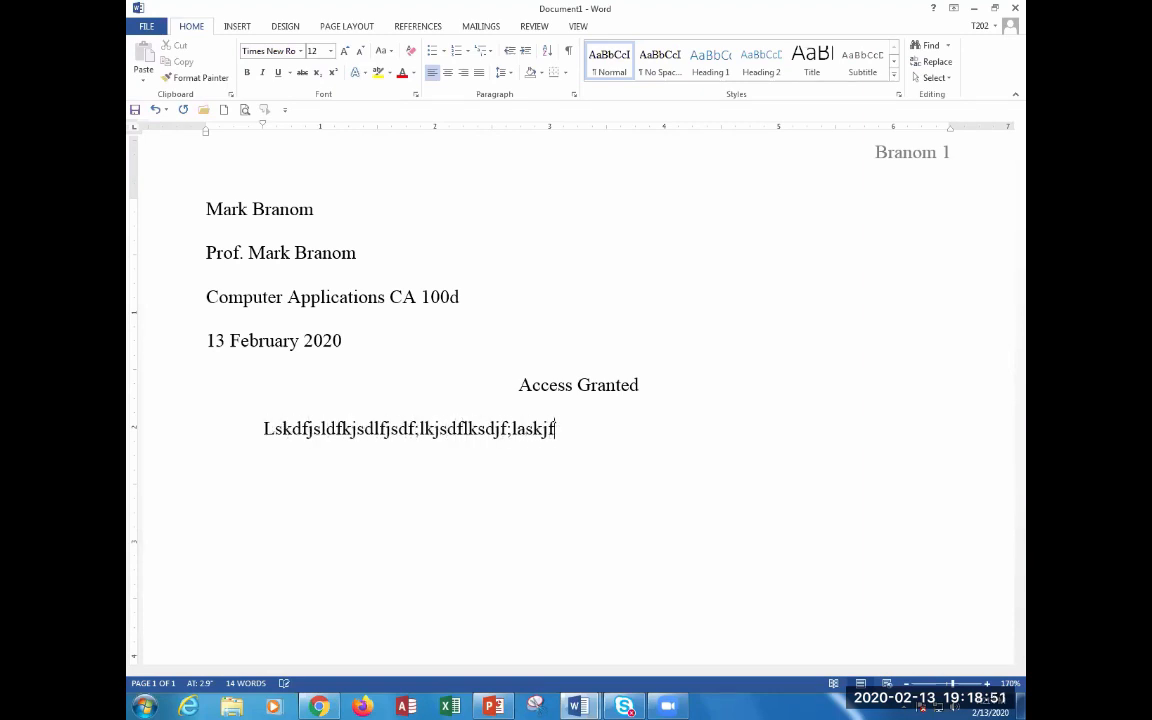
type("s;lafkdj;lkjkjf;lskadjf;lasdkfjwoiruw")
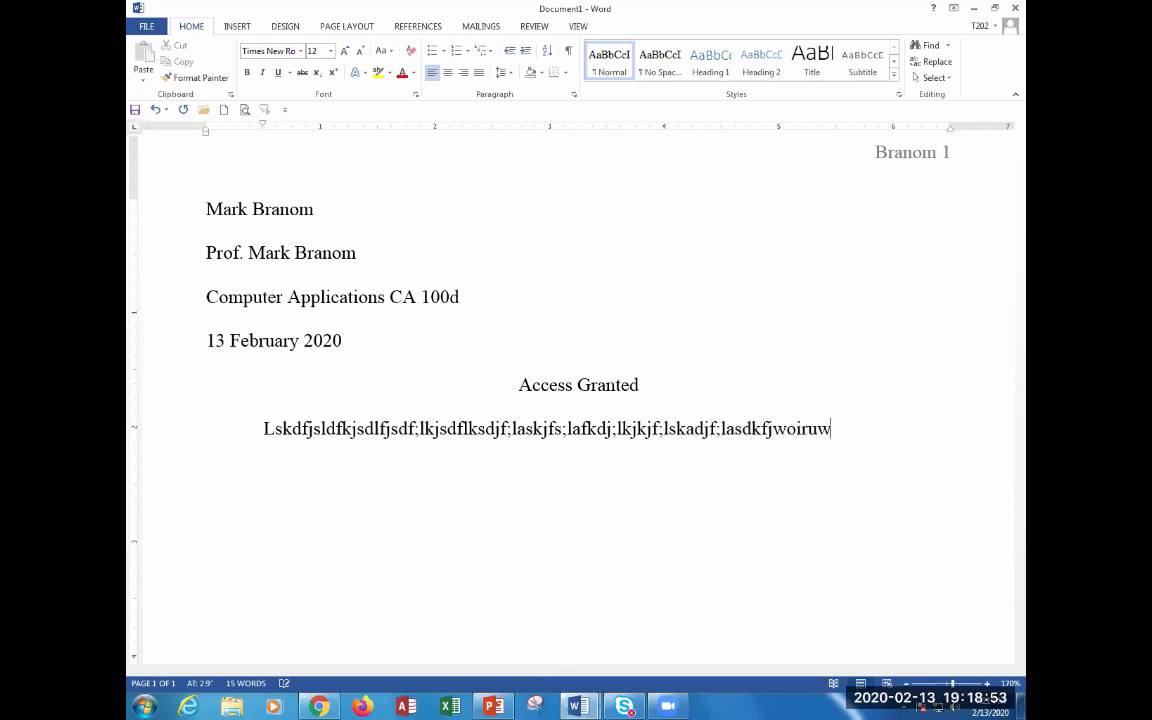
type("rkfjxc.vm,xcoiaueo[iweurwoiejalkfjas;dlkjas;dlfkj")
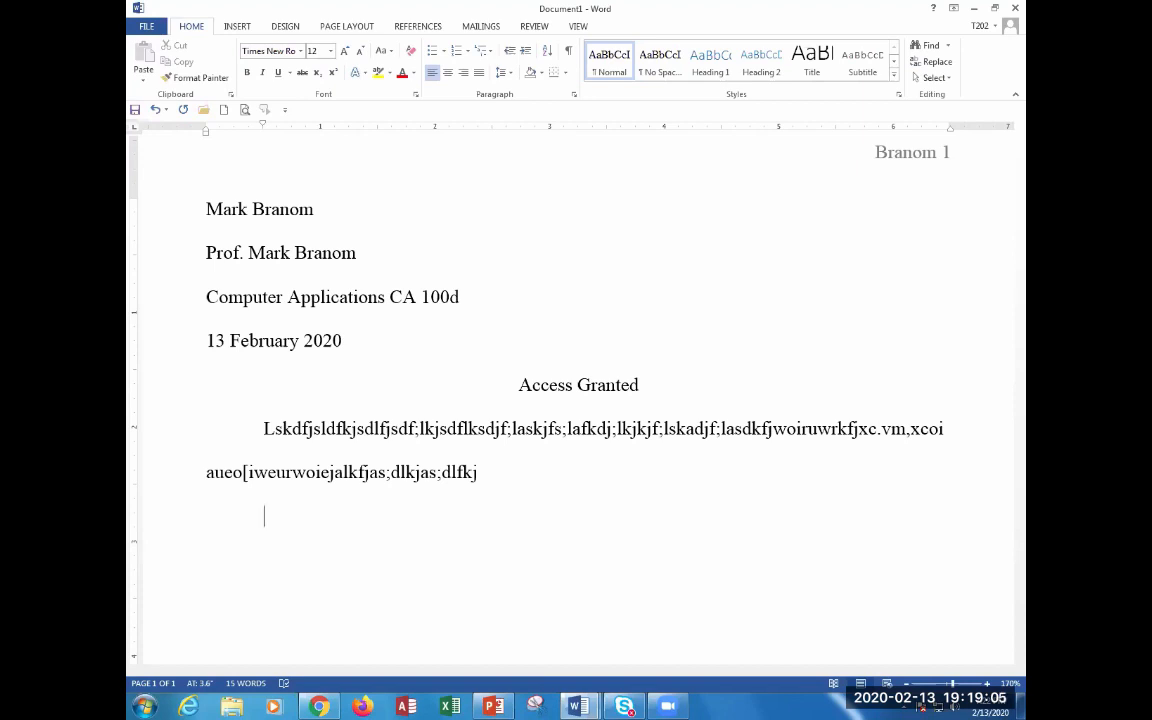
key("ctrl+z")
key("ctrl+z")
key("ctrl+z")
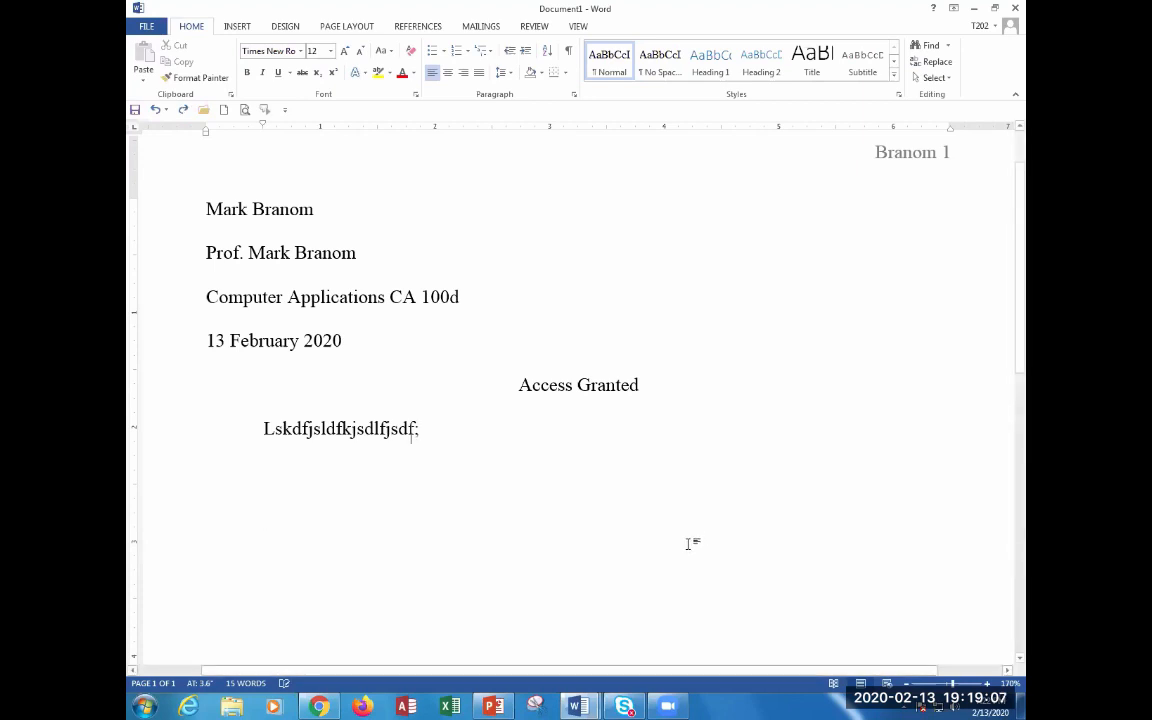
key("ctrl+z")
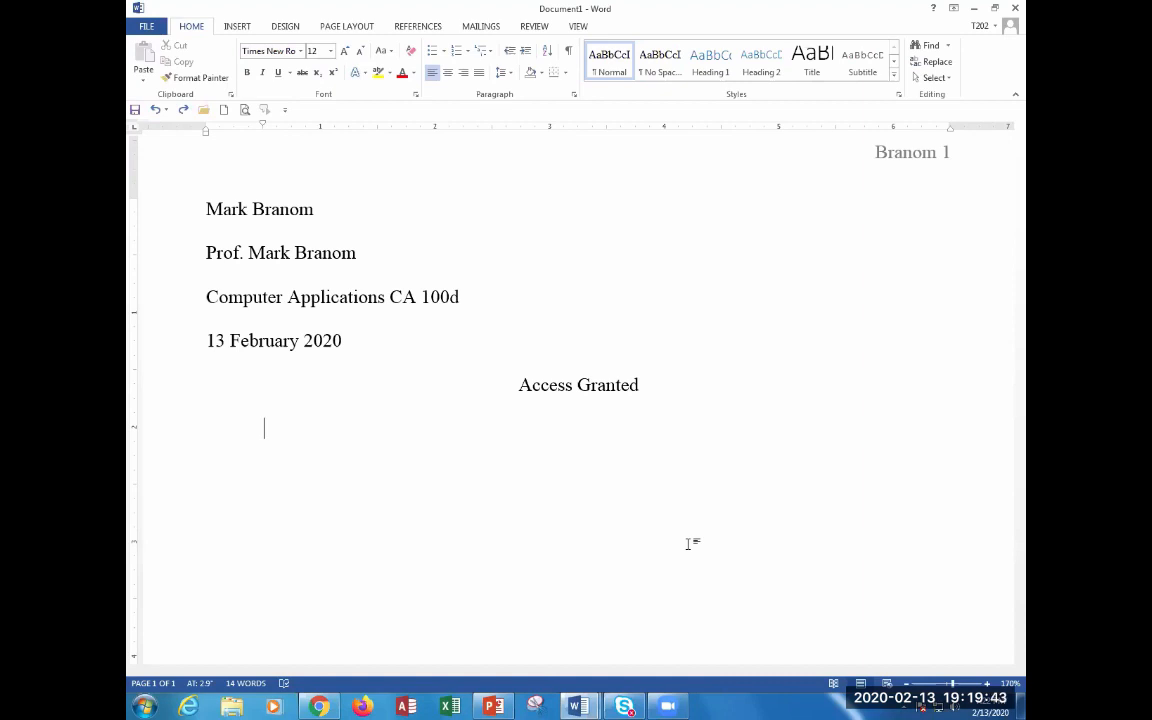
- Start the body paragraph with "Biometric devices authenticate a person's identity by verifying unique personal characteristics."
type("Biometric de")
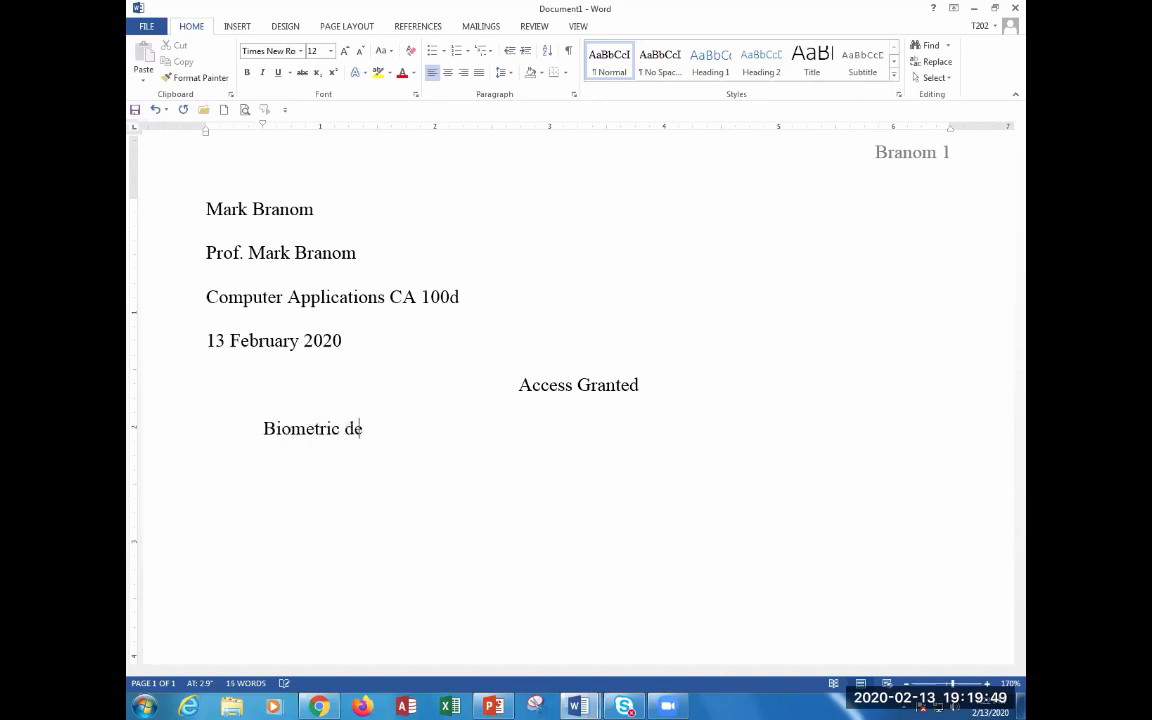
type("vices authent")
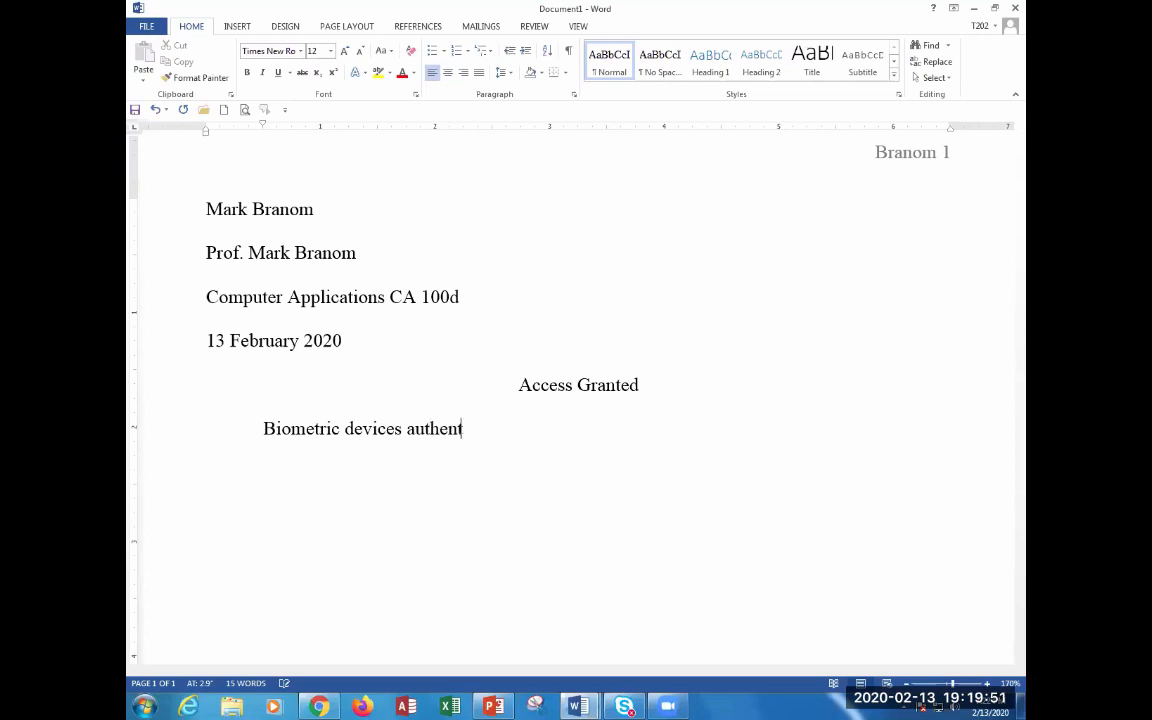
type("icate a person's ")
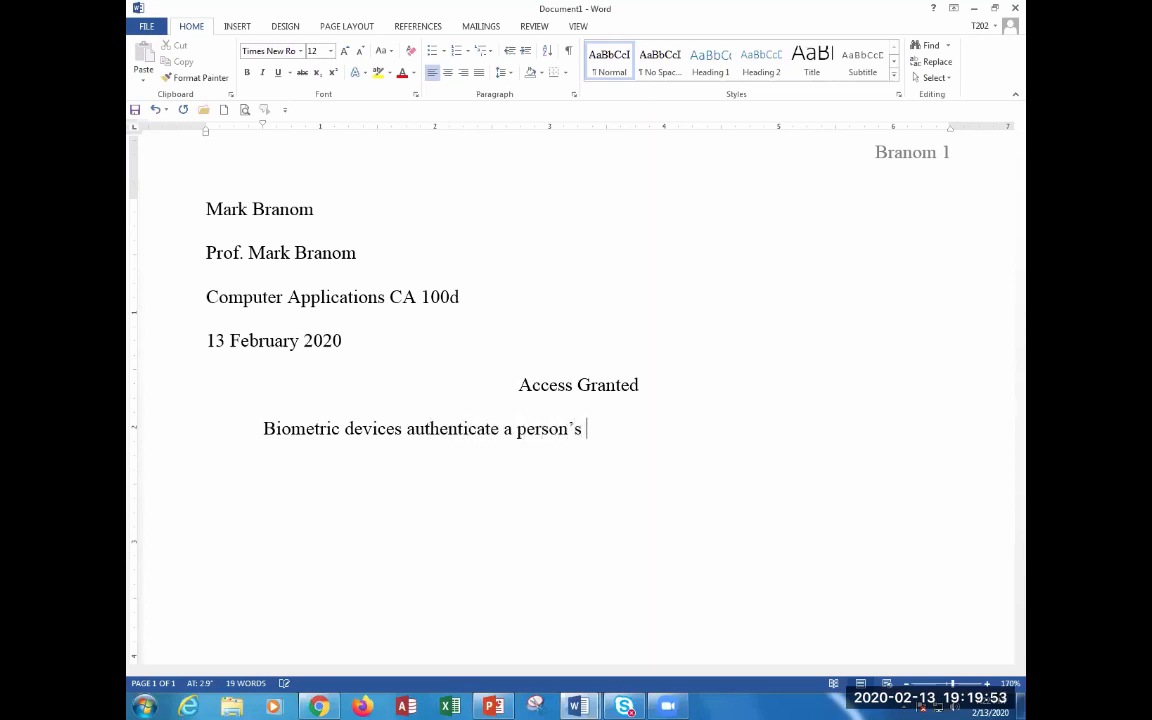
type("idend")
key("BackSpace")
type("tity by verifying")
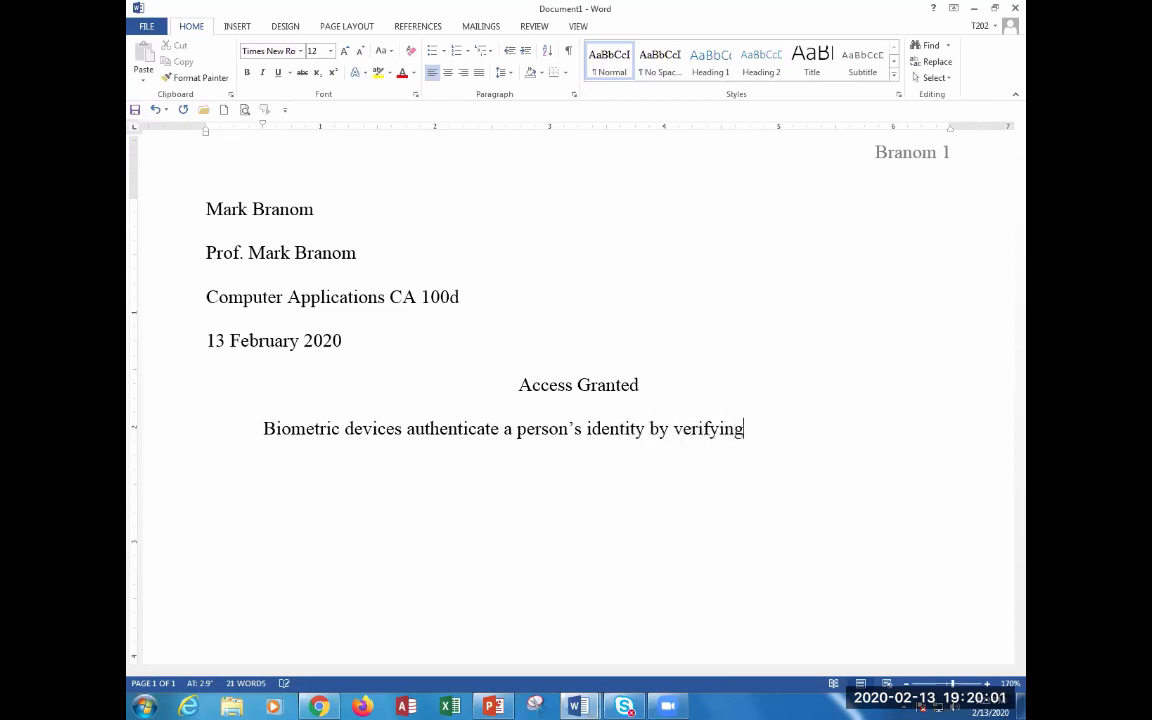
type(" unique cha")
key("BackSpace")
key("BackSpace")
key("BackSpace")
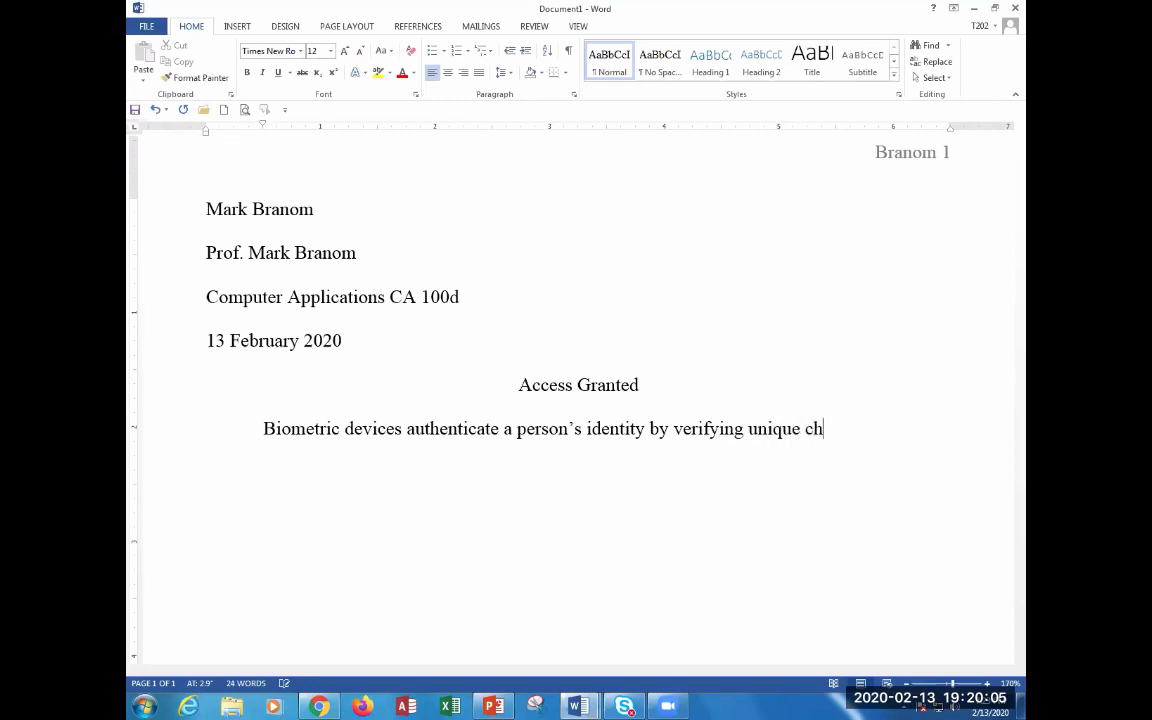
type("personal charact")
key("BackSpace")
type("c")
key("BackSpace")
type("ter")
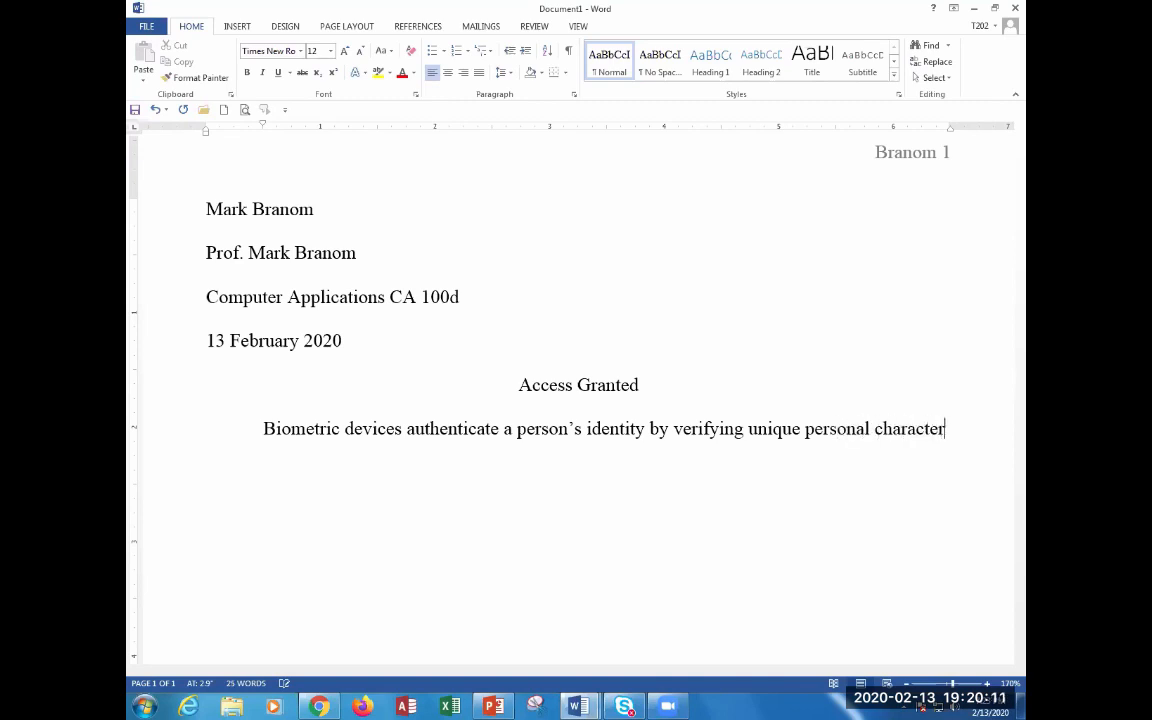
type("istics.")
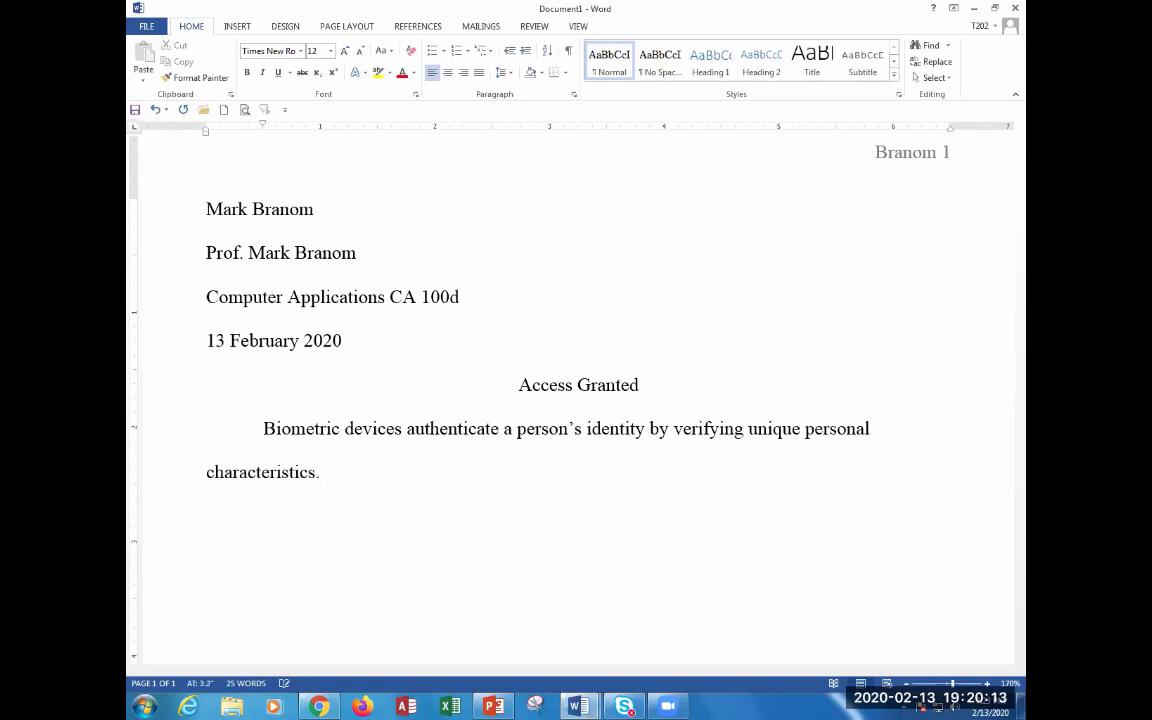
- Add the sentence "These devices translate a biometric element, such as a fingerprint, into a code that is compared with a digital code stored on a computer."
type(" These devices tra")
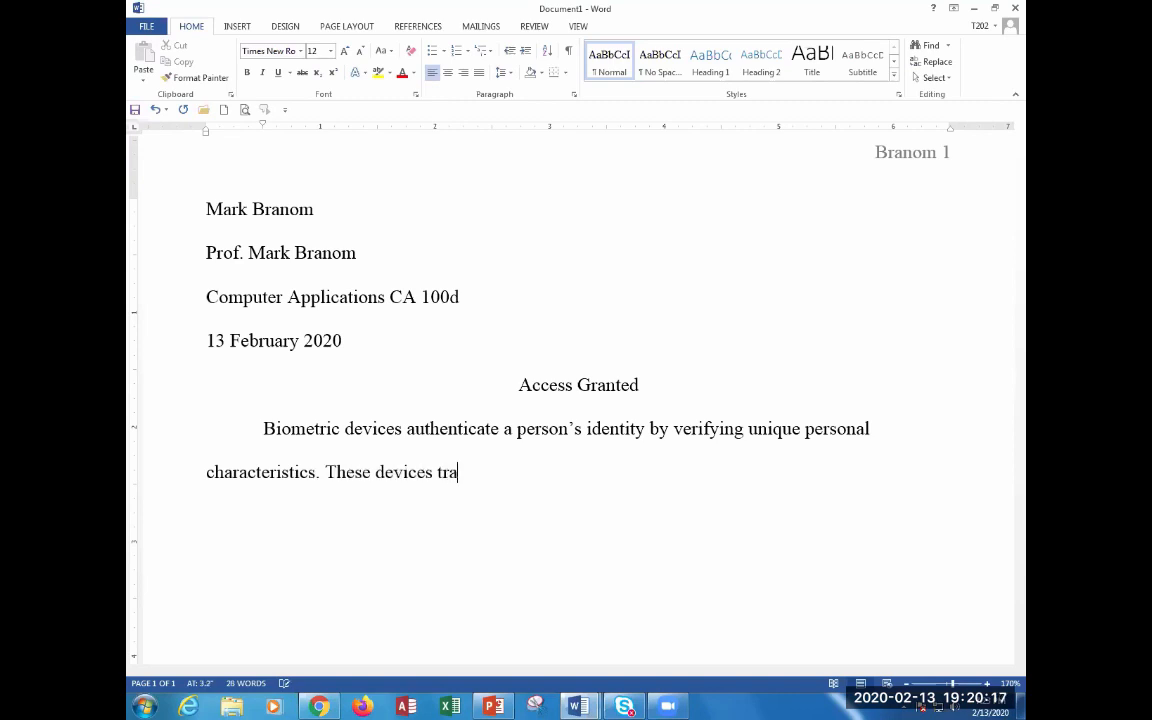
type("nslate a biomet")
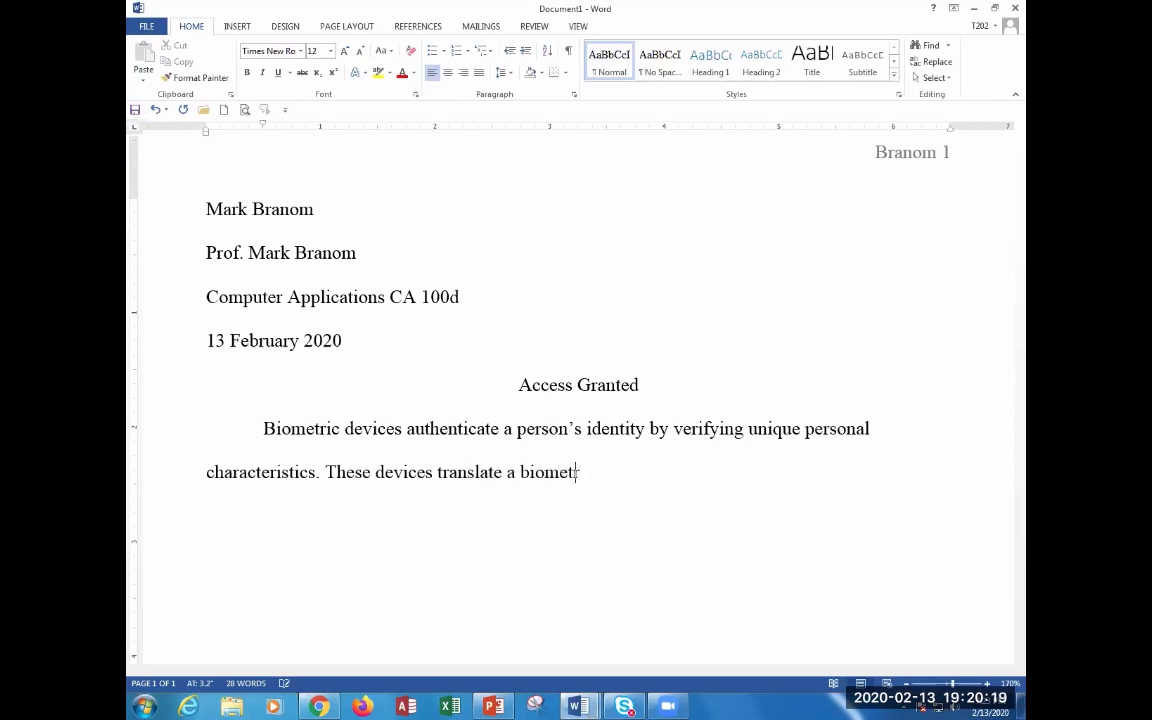
type("ric element. suc")
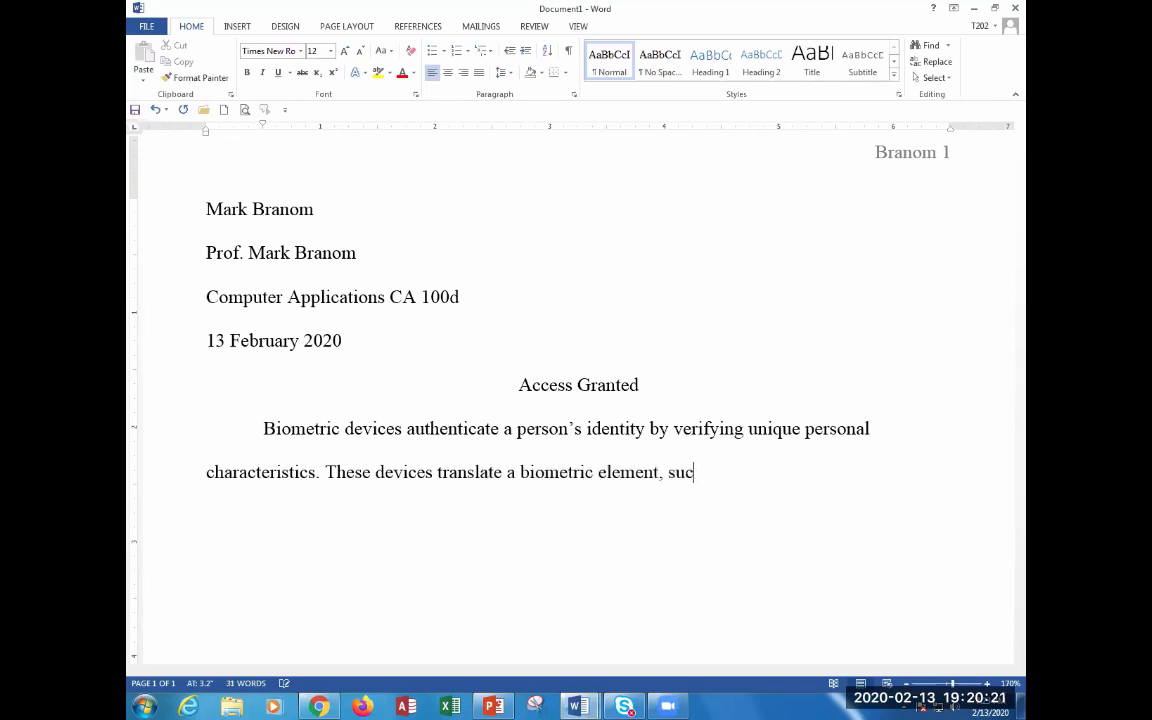
type("h as a finge")
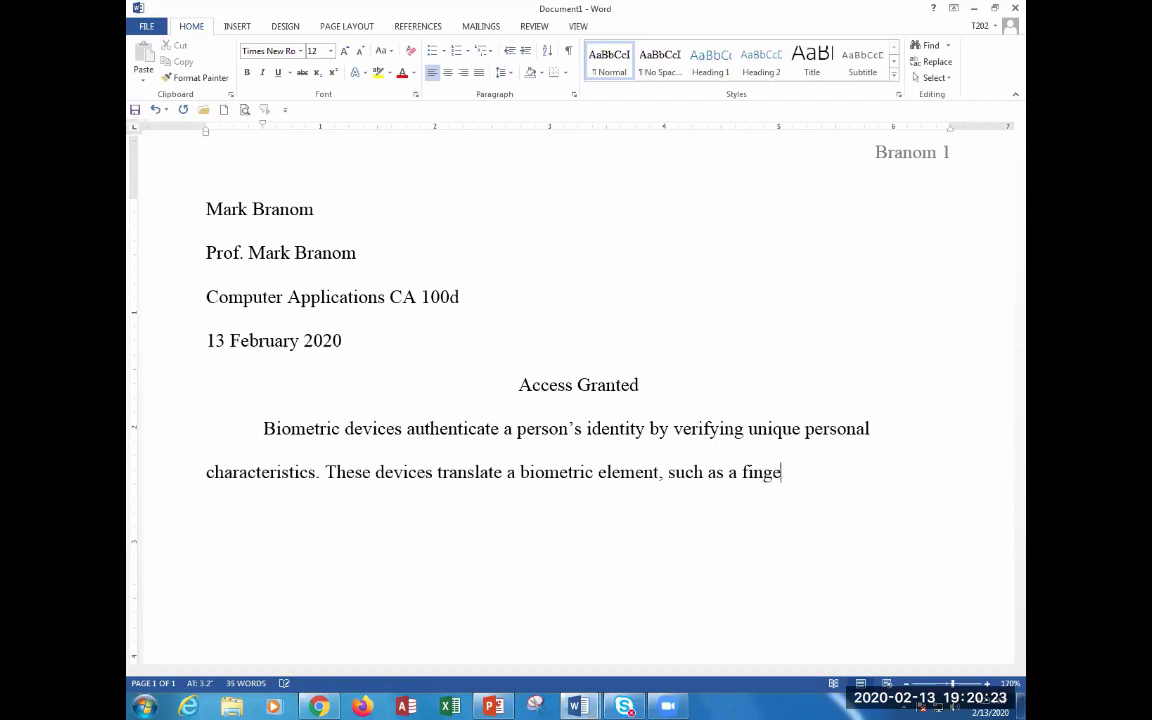
type("rprint, into a code ")
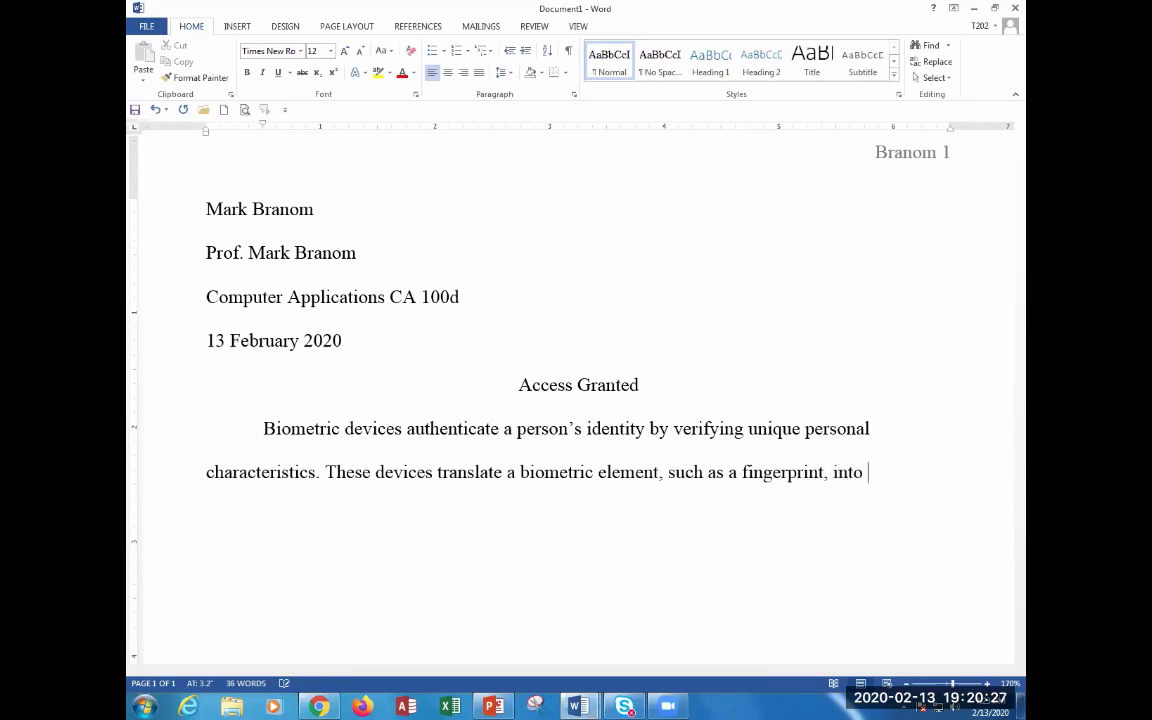
type("tha")
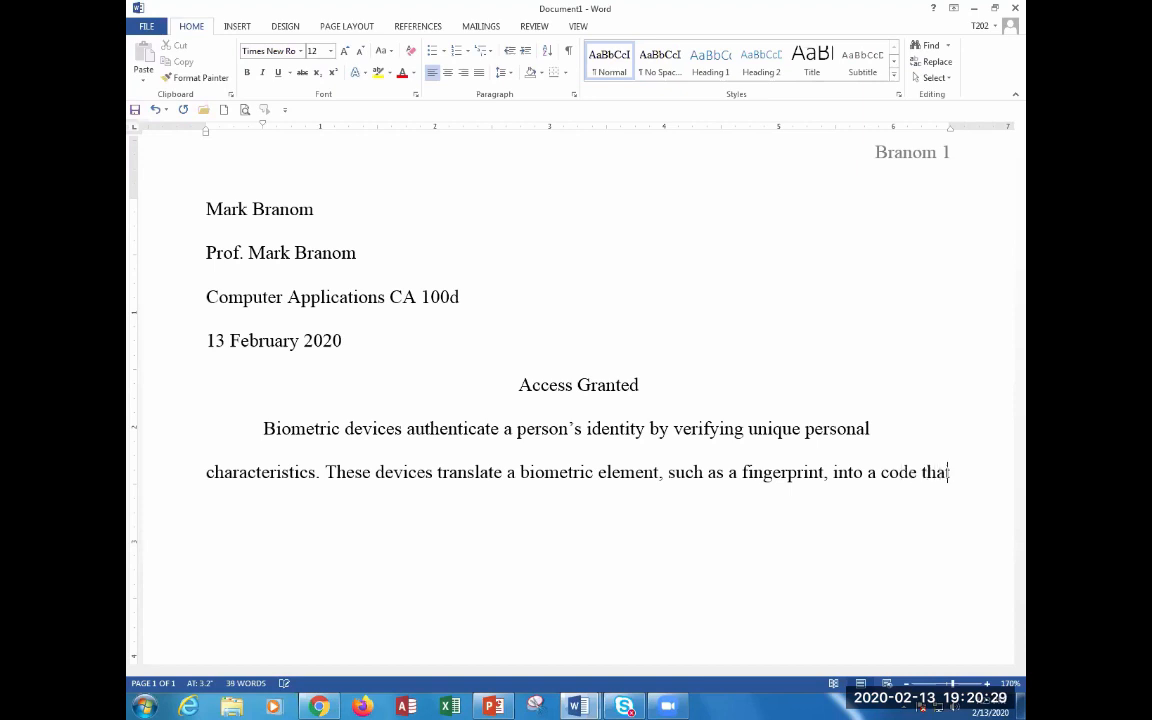
type("t is compared wit")
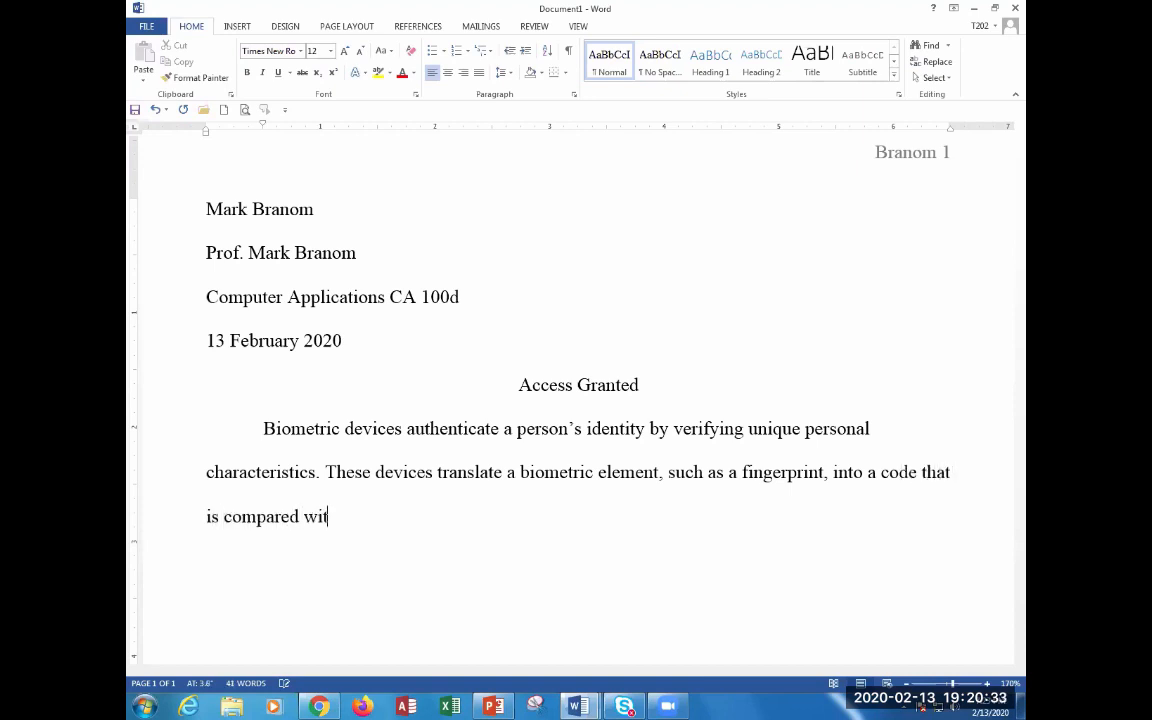
type("h a digital code sta")
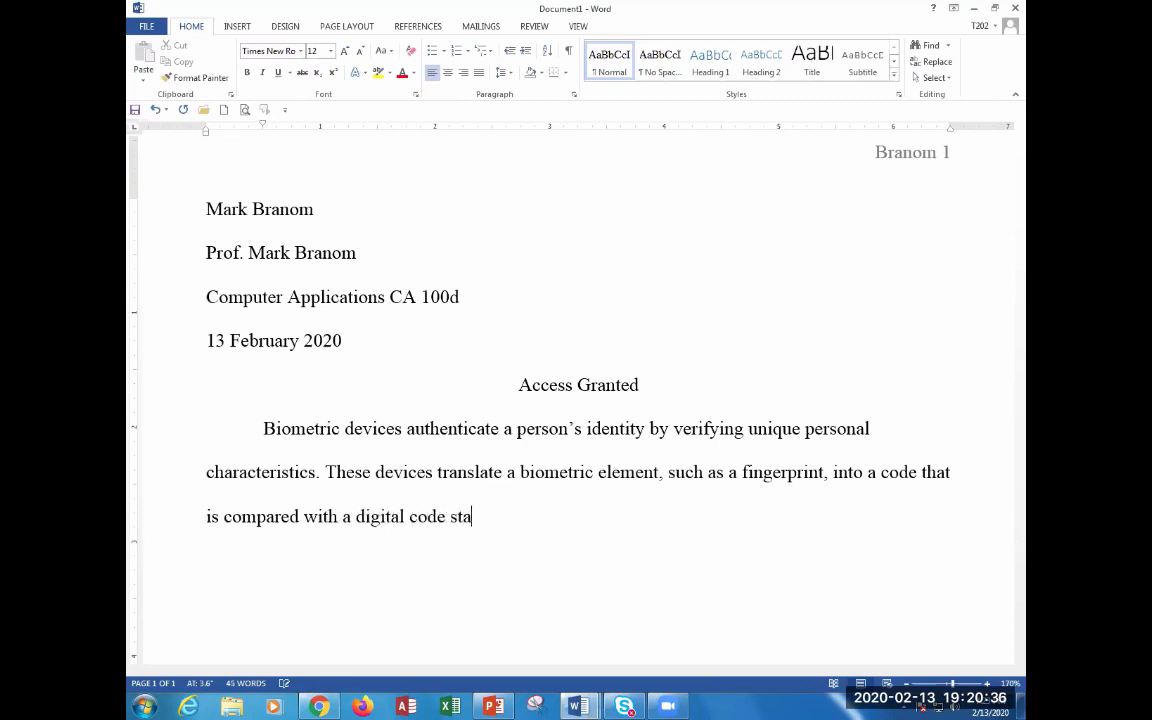
key("BackSpace")
type("ored on a cmoputer")
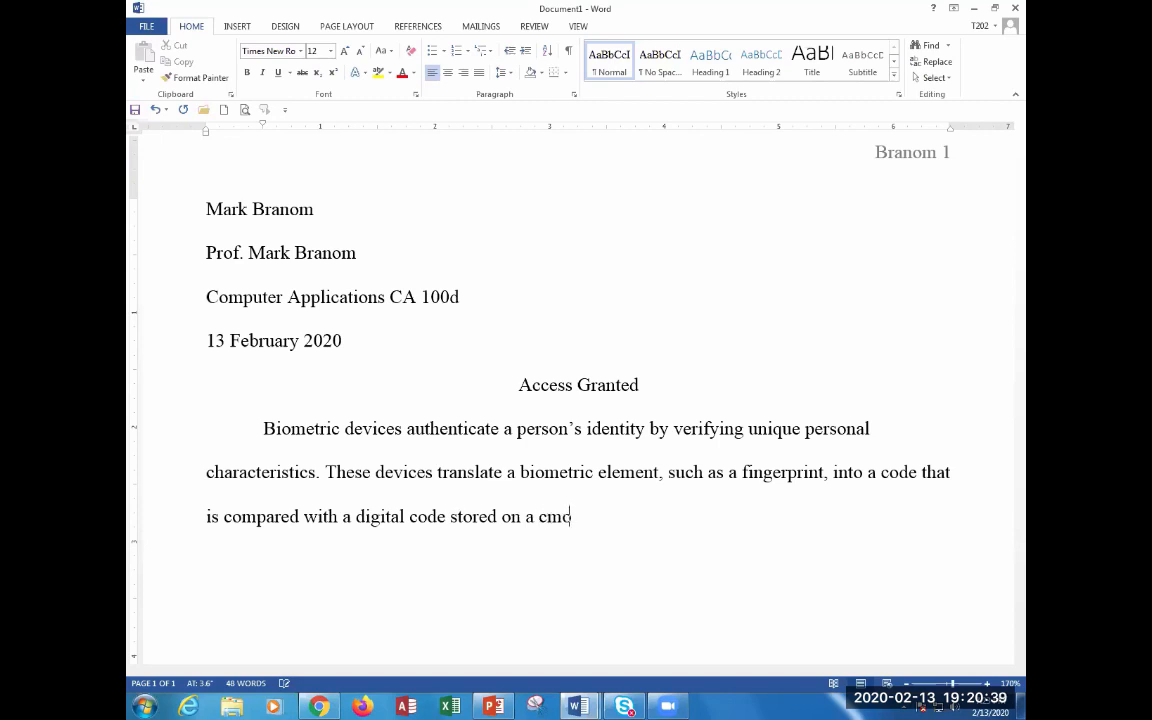
key("BackSpace")
key("BackSpace")
key("BackSpace")
key("BackSpace")
key("BackSpace")
key("BackSpace")
key("BackSpace")
type("omputer.")
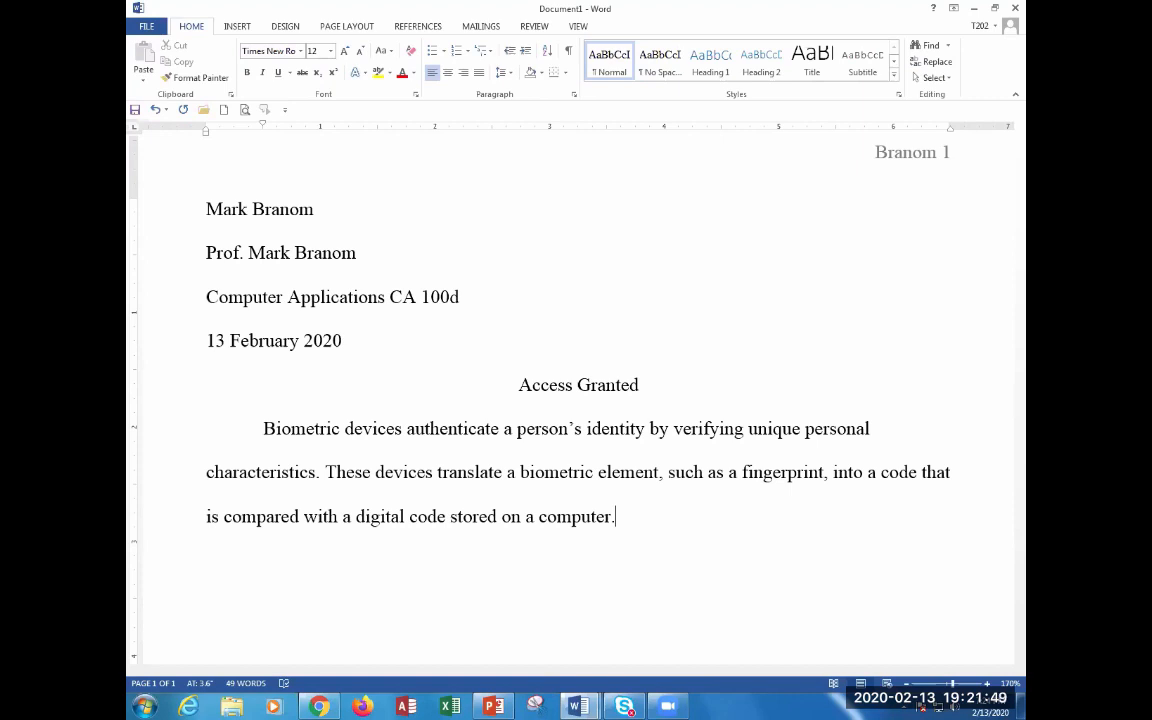
- Continue the same paragraph with "If the digital code in the computer matches the personal characteristic code, the computer grants access."
key("Return")
type("I")
key("BackSpace")
key("BackSpace")
key("BackSpace")
type("If the dig")
type("ital code in ")
type("the computer match")
type("es the personal ")
type("characterisc")
key("BackSpace")
type("t")
key("BackSpace")
key("BackSpace")
key("BackSpace")
type("istic code, the c")
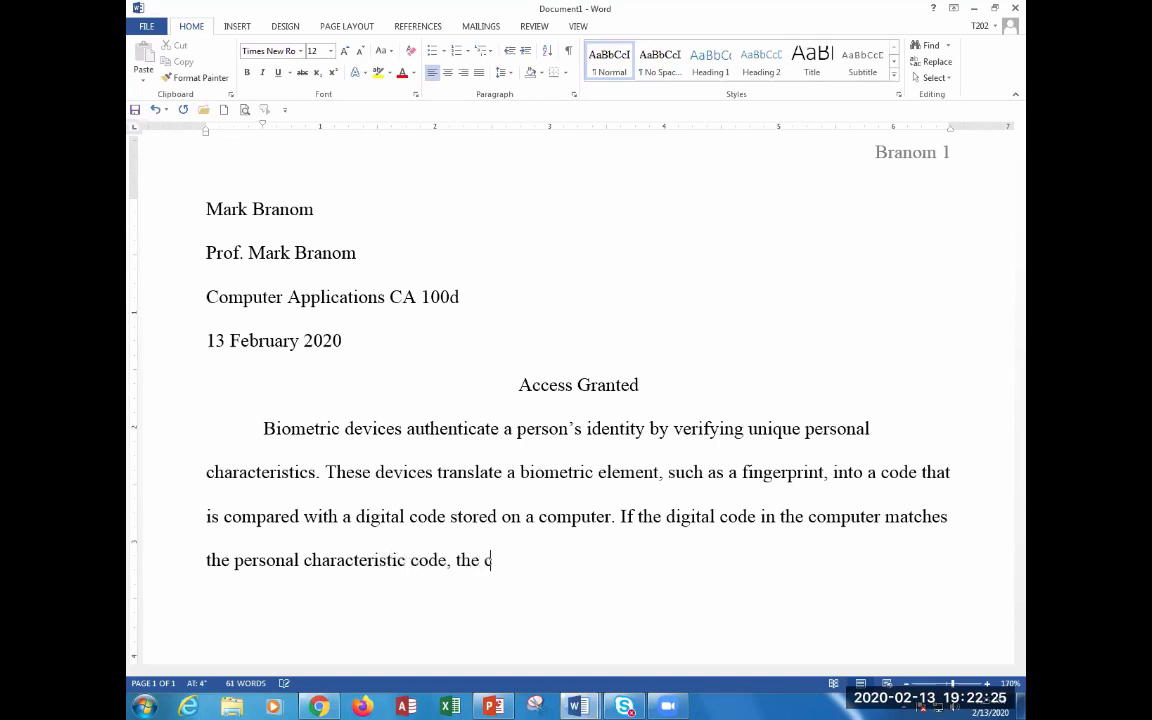
type("omputer grants access. ")
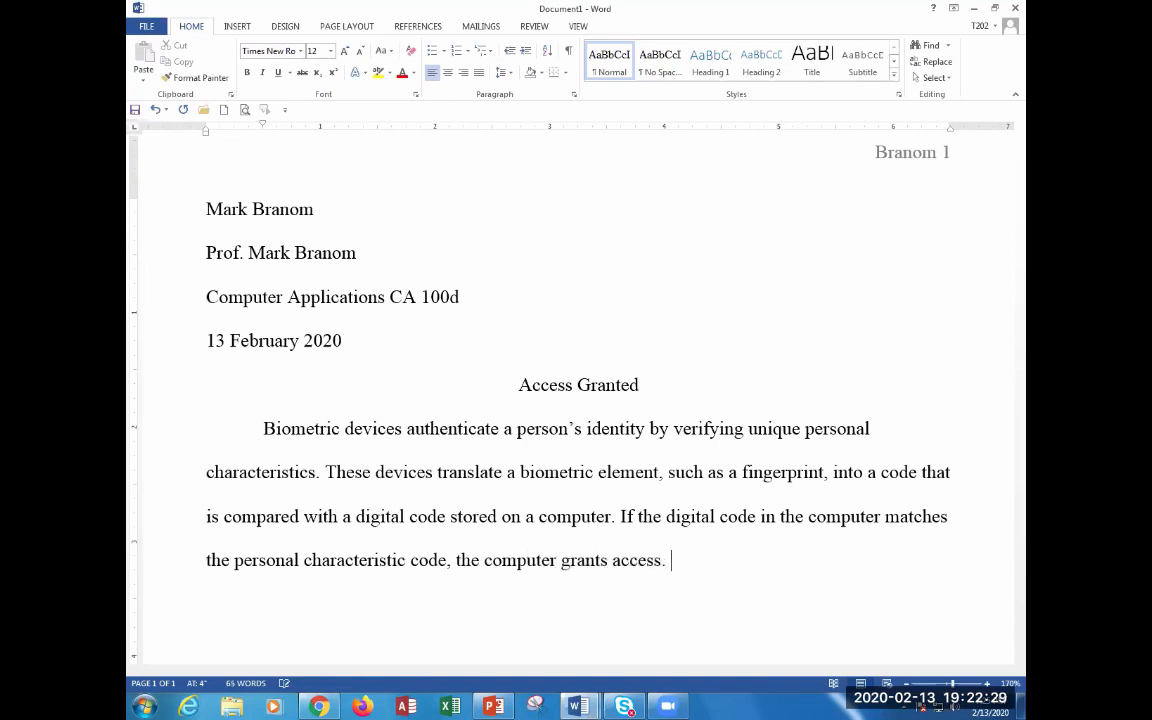
- Add the sentence "Examples of biometric devices include fingerprint readers and face recognition systems." to end the first body paragraph
type("Examples ")
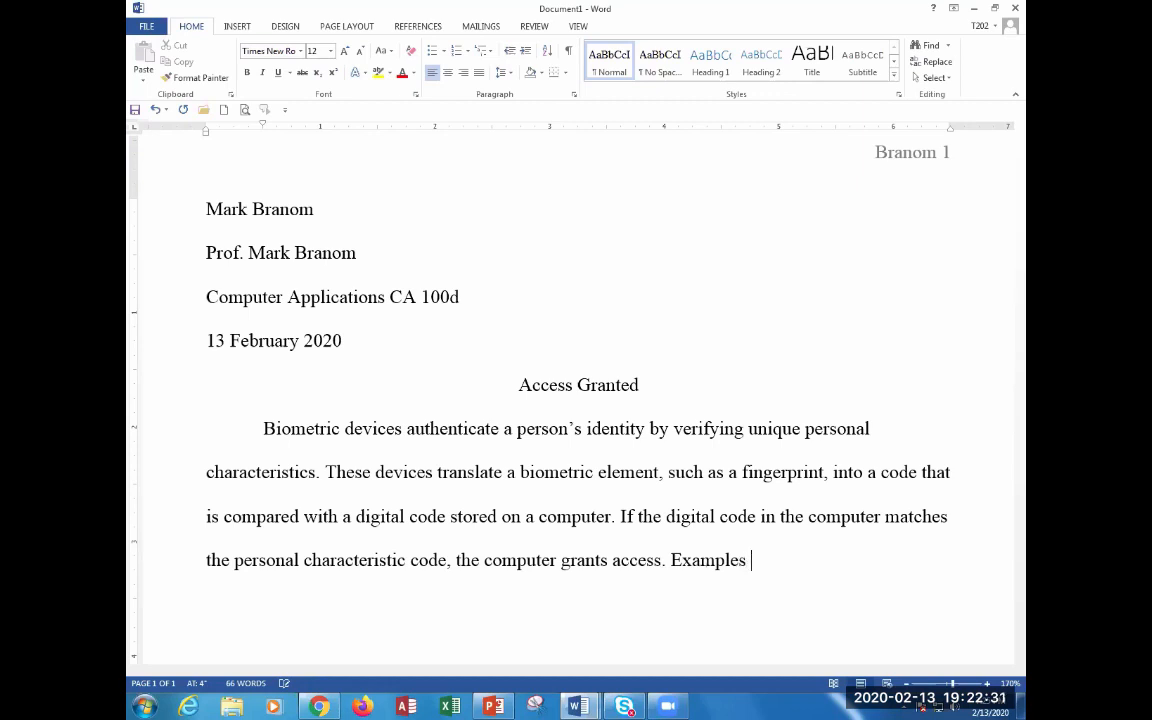
type("of biometri")
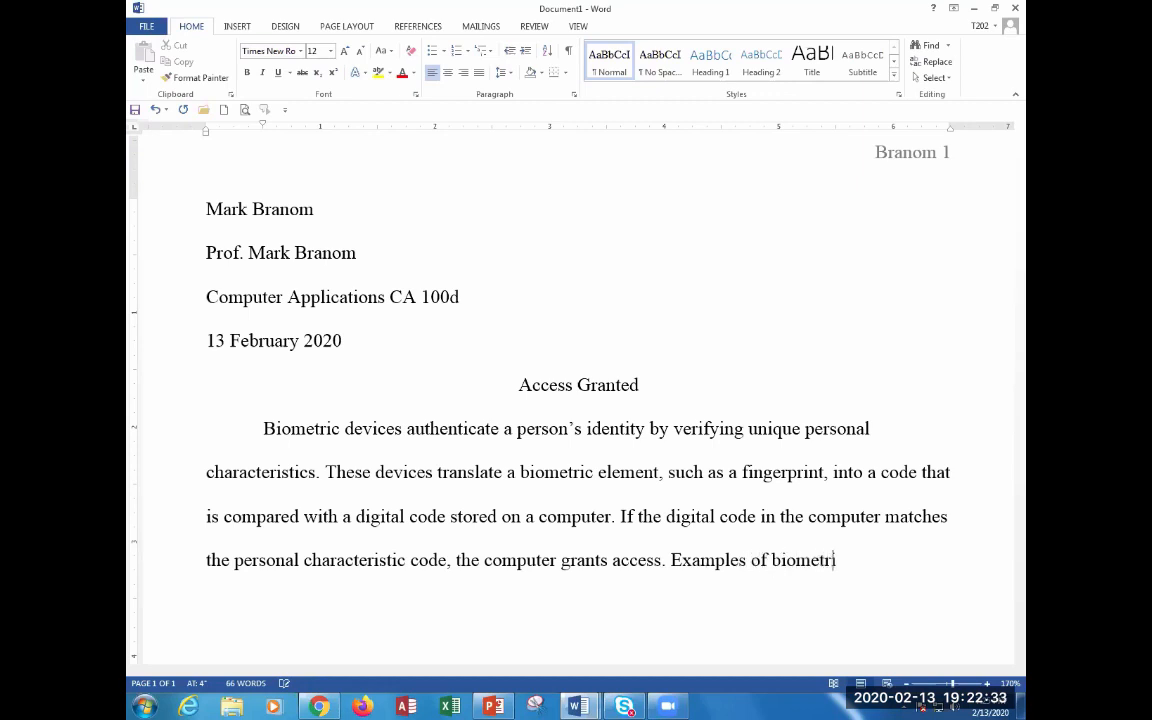
type("c devices include")
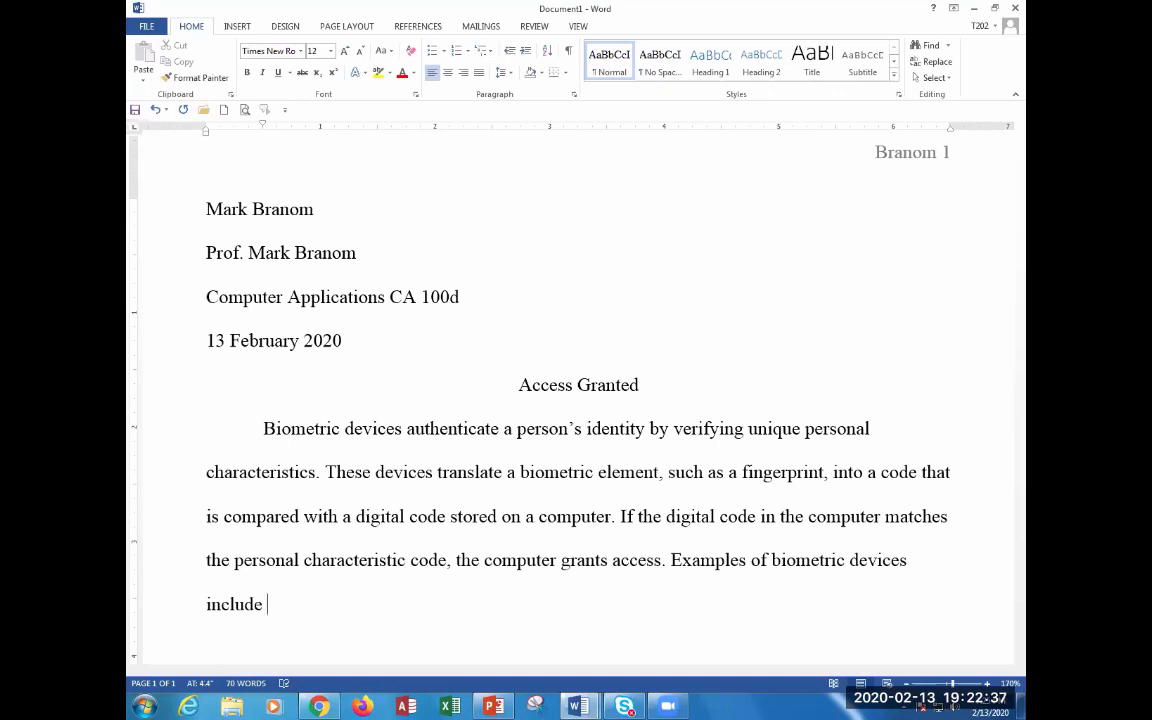
type(" fingerpr")
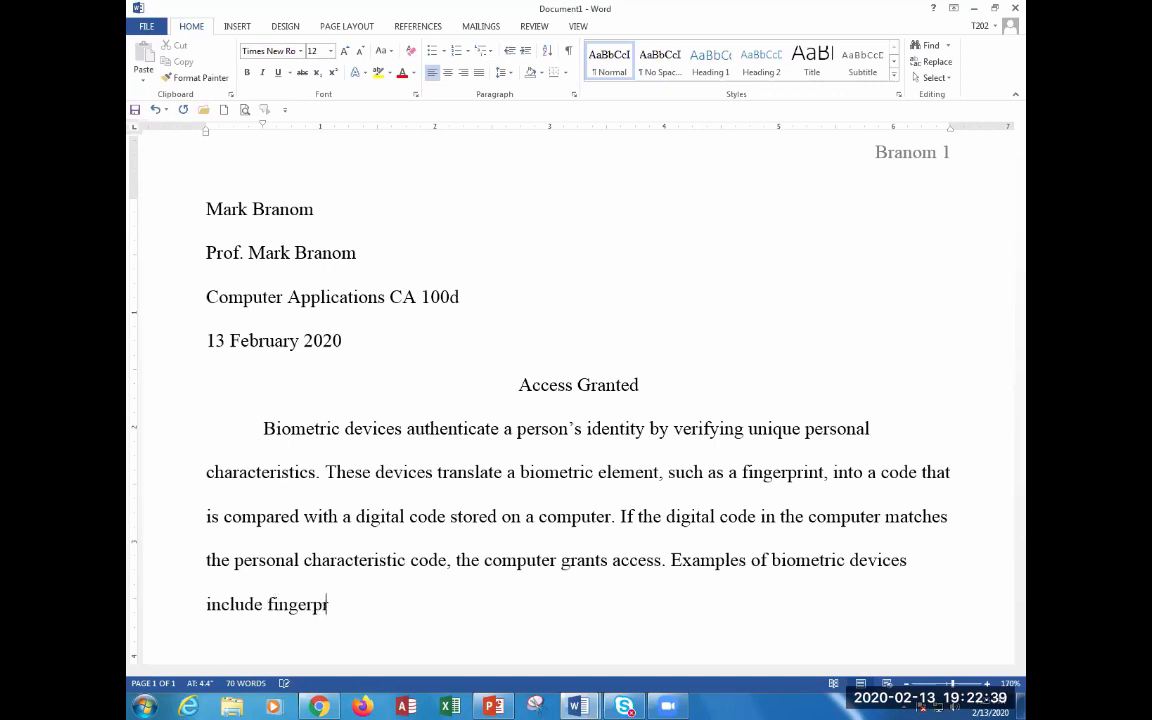
type("int reader")
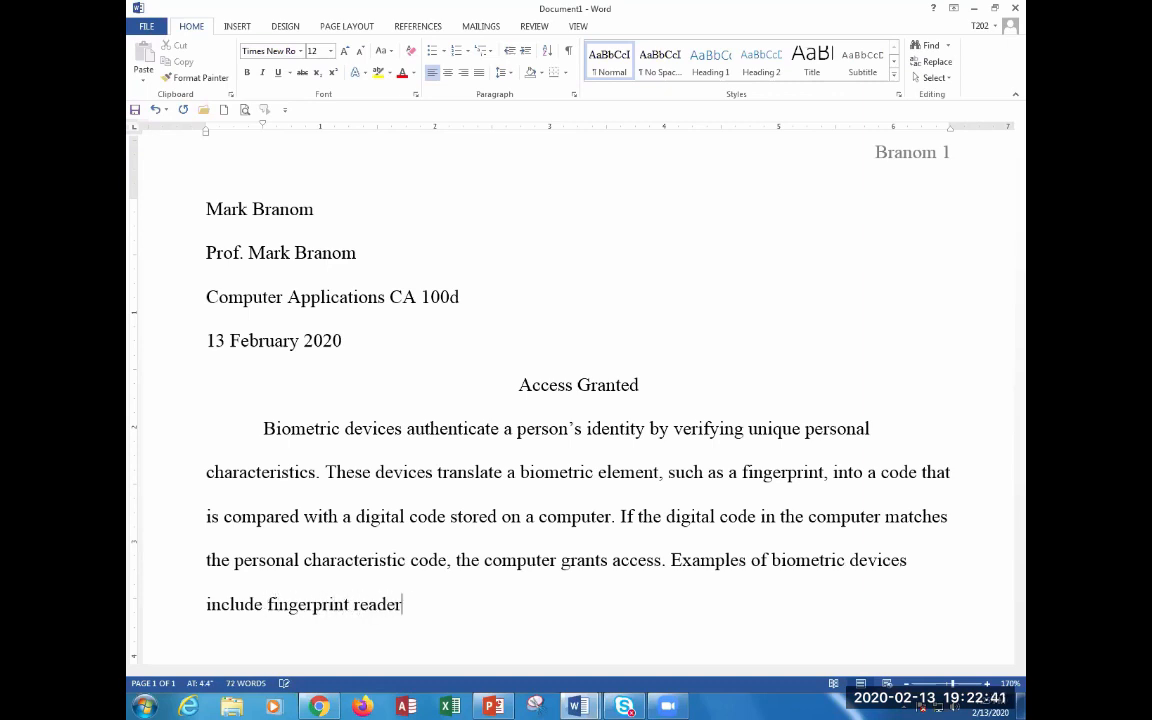
type("s and face ")
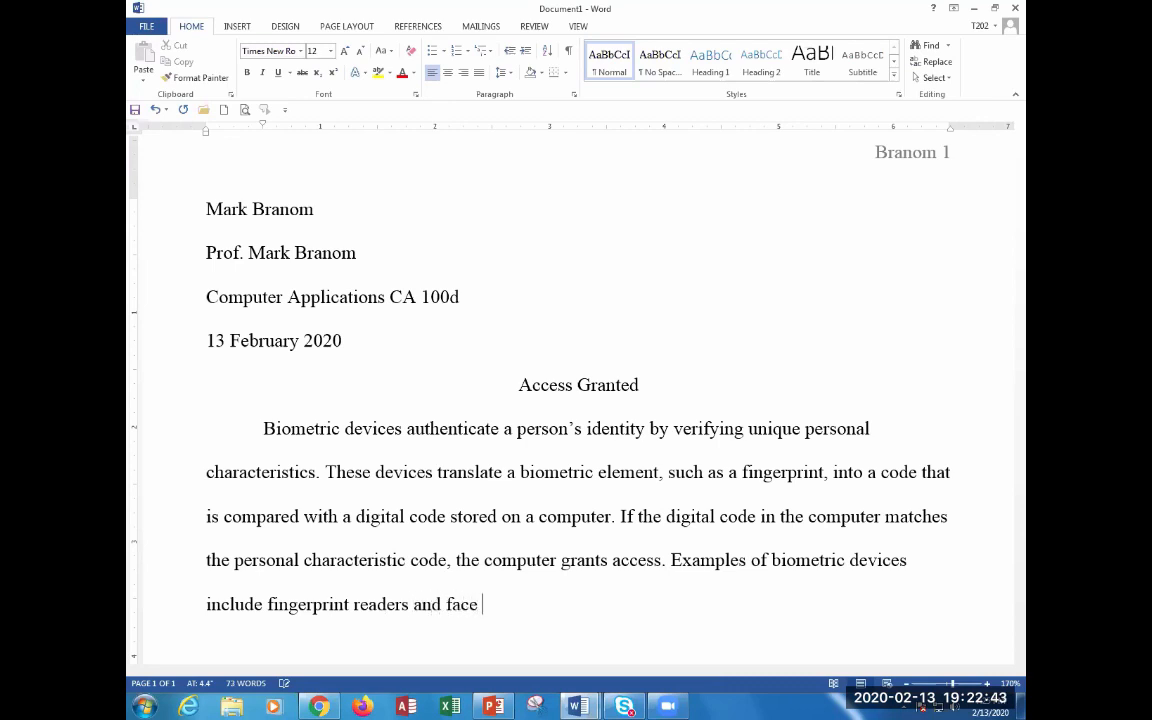
type("recognition")
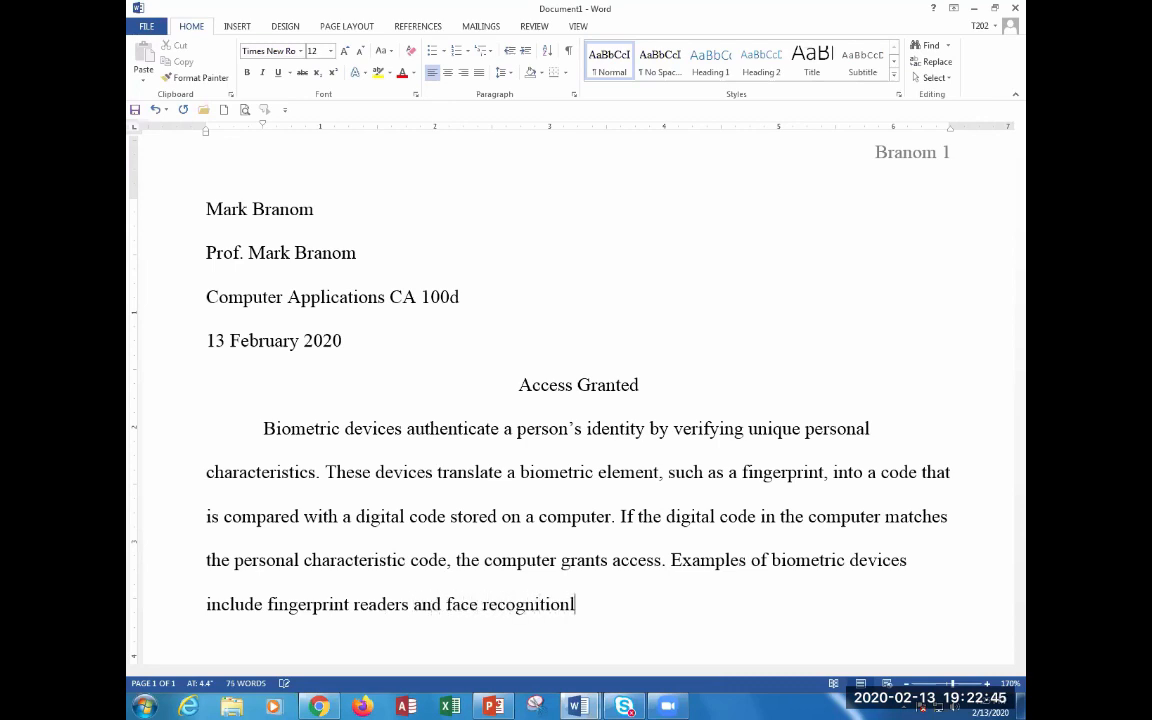
key("BackSpace")
key("BackSpace")
type("on t")
key("BackSpace")
type("systems.")
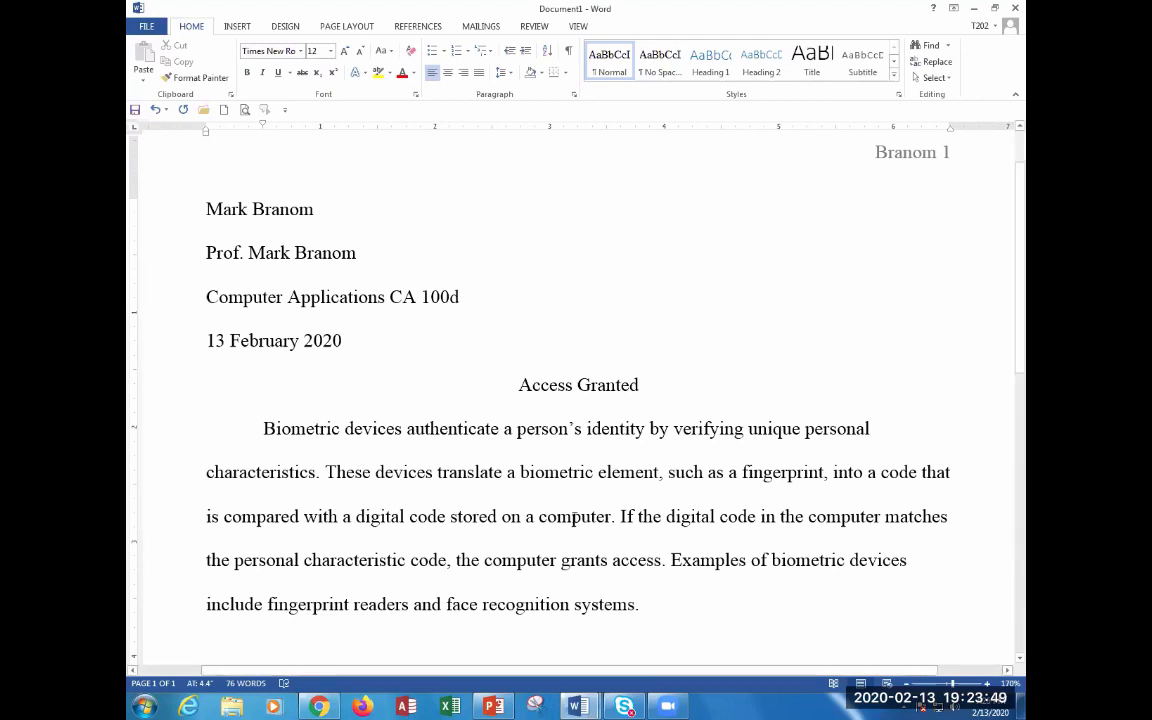
- Start a second body paragraph with "A fingerprint reader, or scanner, captures curves and indentations of a fingerprint."
scroll(576, 514, "down", 4)
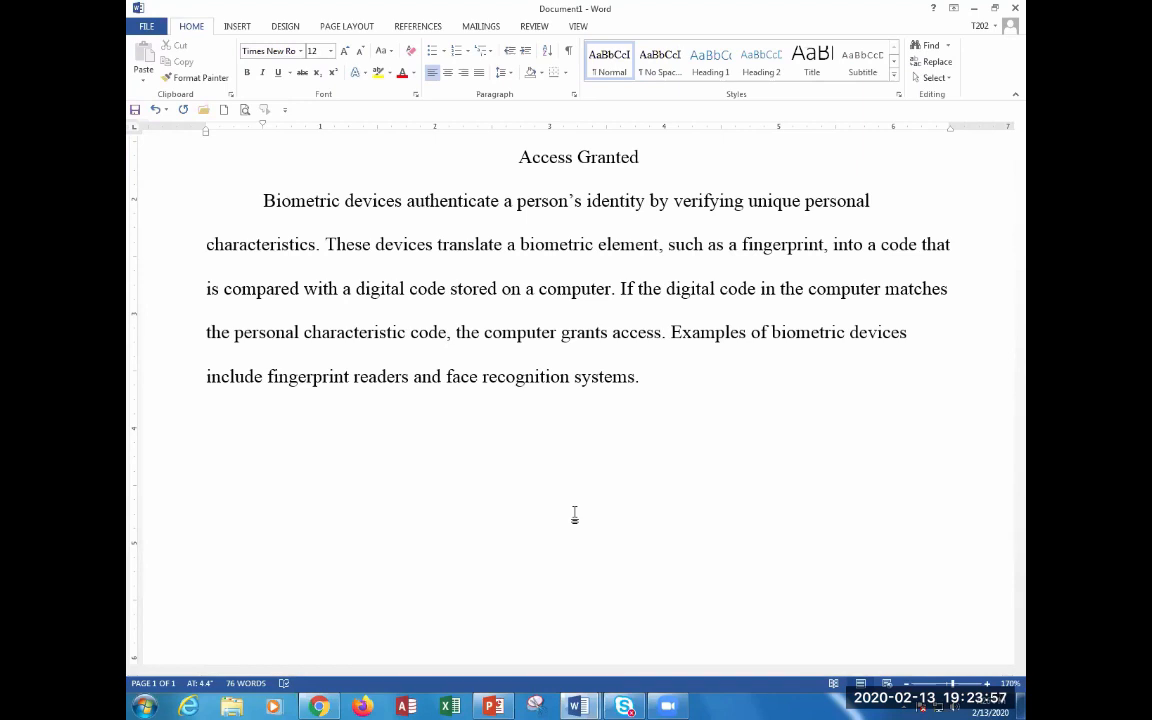
key("BackSpace")
key("Return")
type("A fingerprint reader, or scanner, captures curves and indentations of a fingerprint. ")
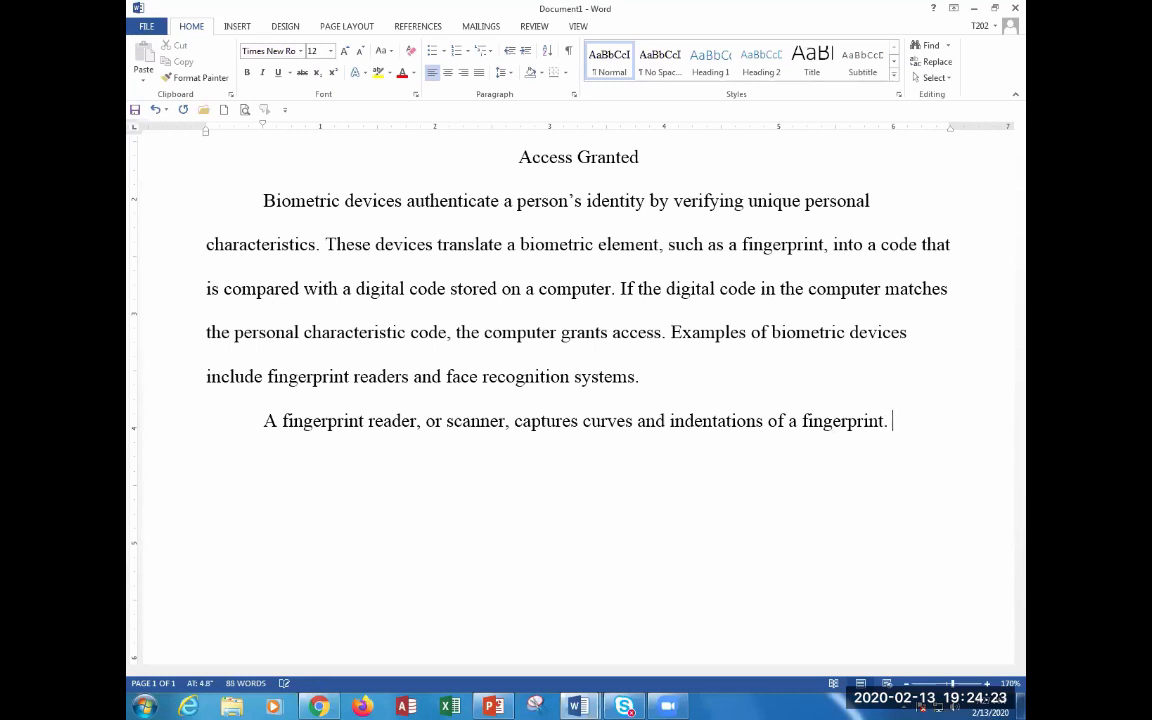
- Add the sentence "Organizations use fingerprint readers to secure doors, computers, and software.", correcting its misspelled first word with the suggested spelling
type("Orgnaiztions")
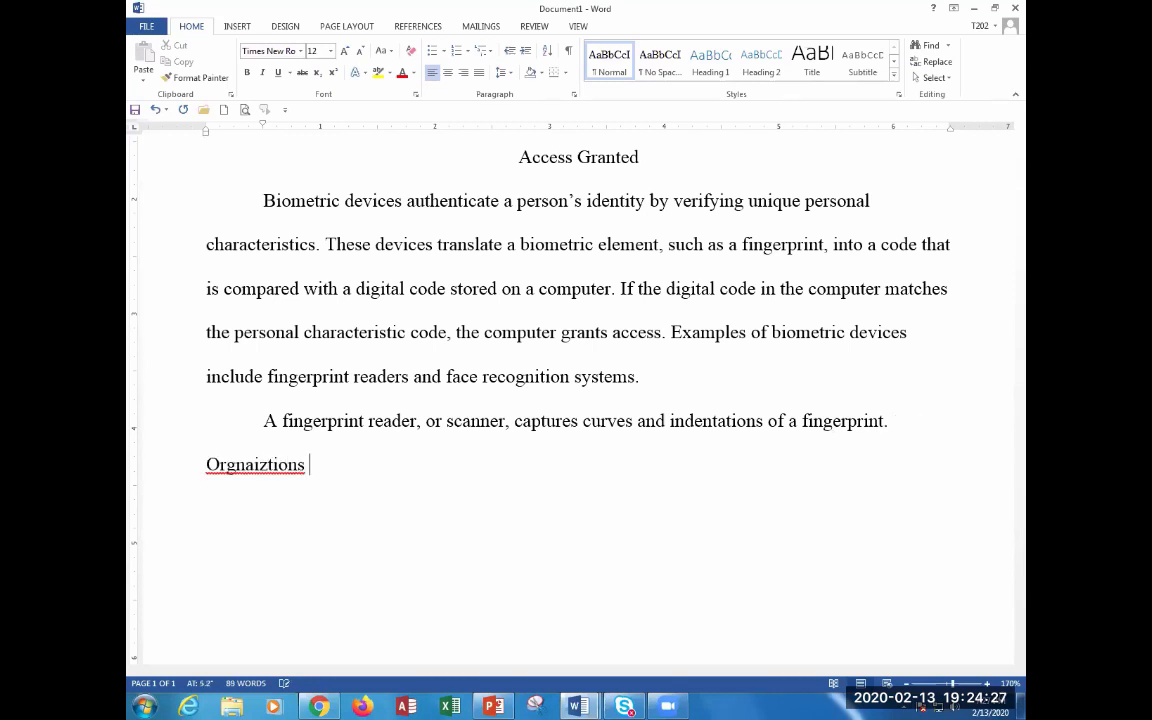
right_click(245, 465)
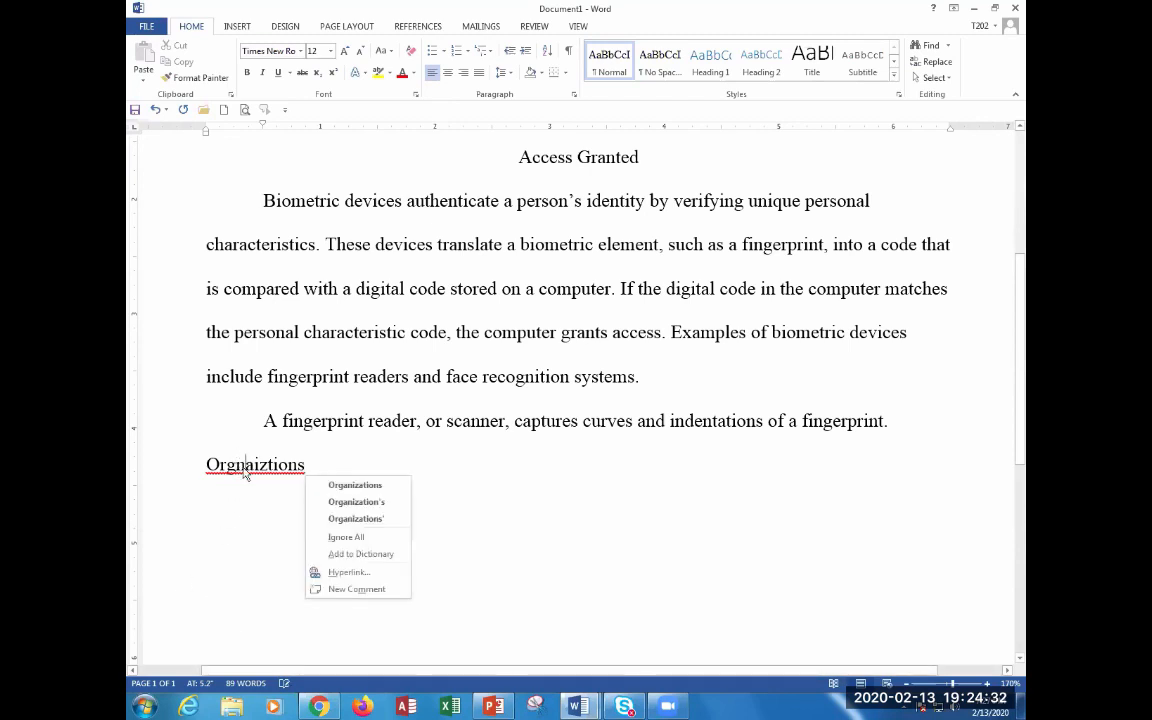
left_click(360, 485)
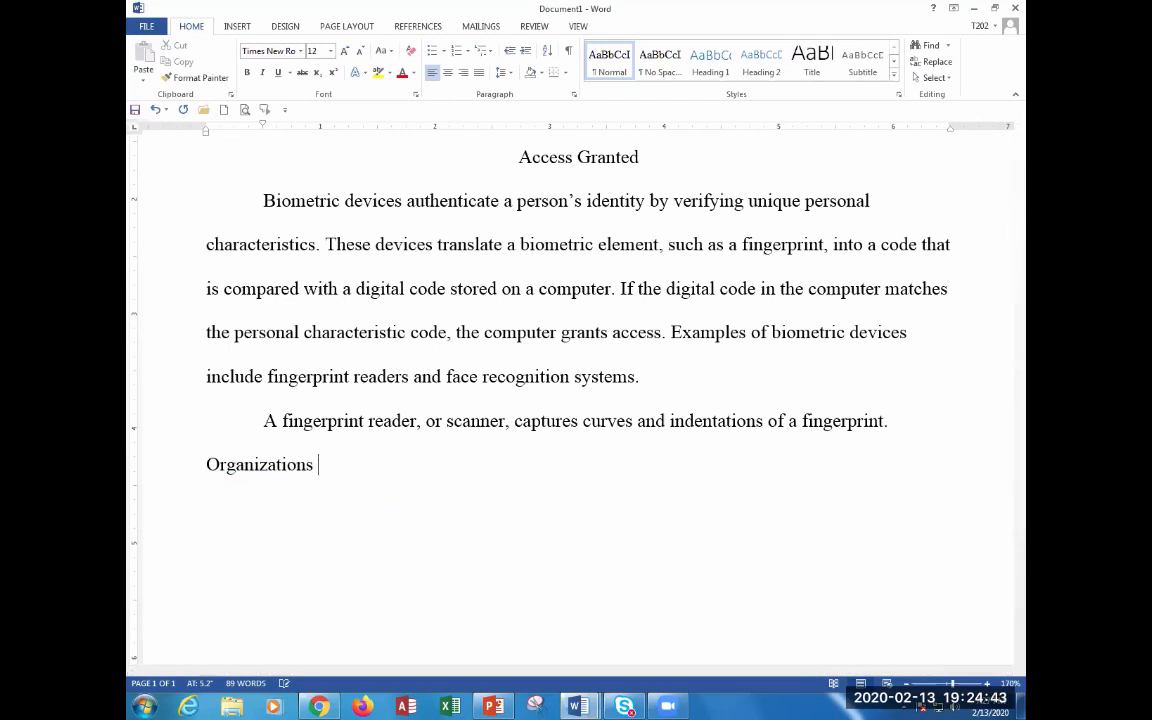
type("use fingerprint readers")
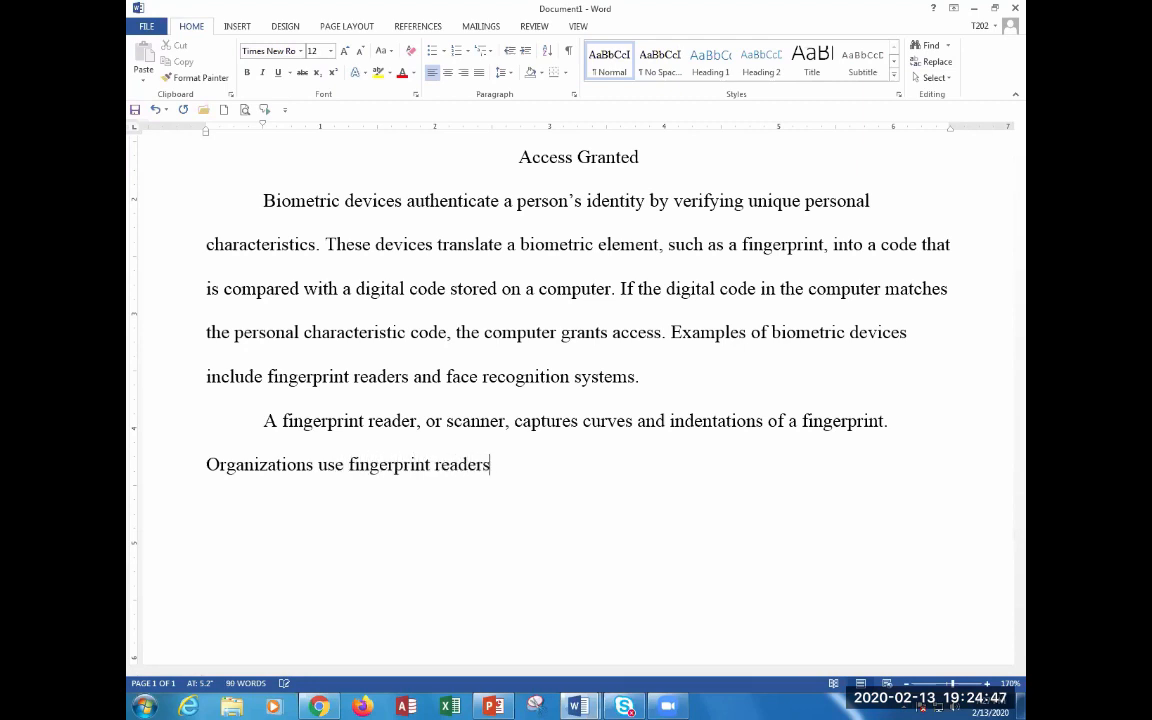
type(" to secure doors")
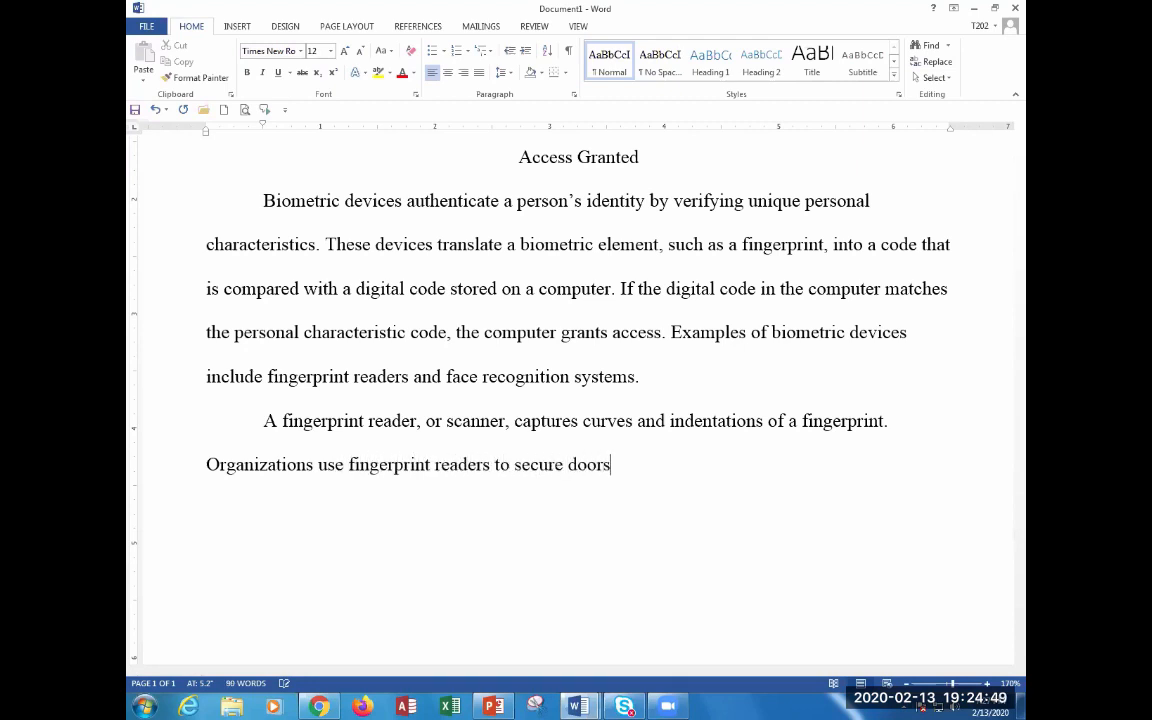
type(", conputers, and so")
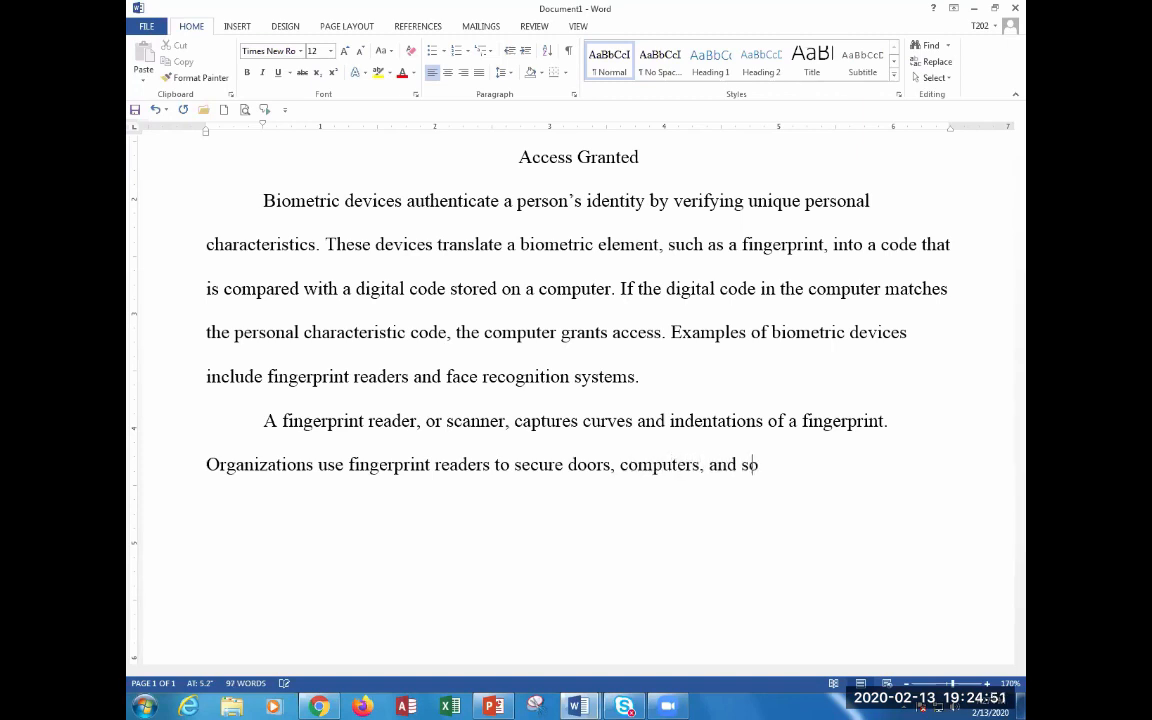
type("ftware. F")
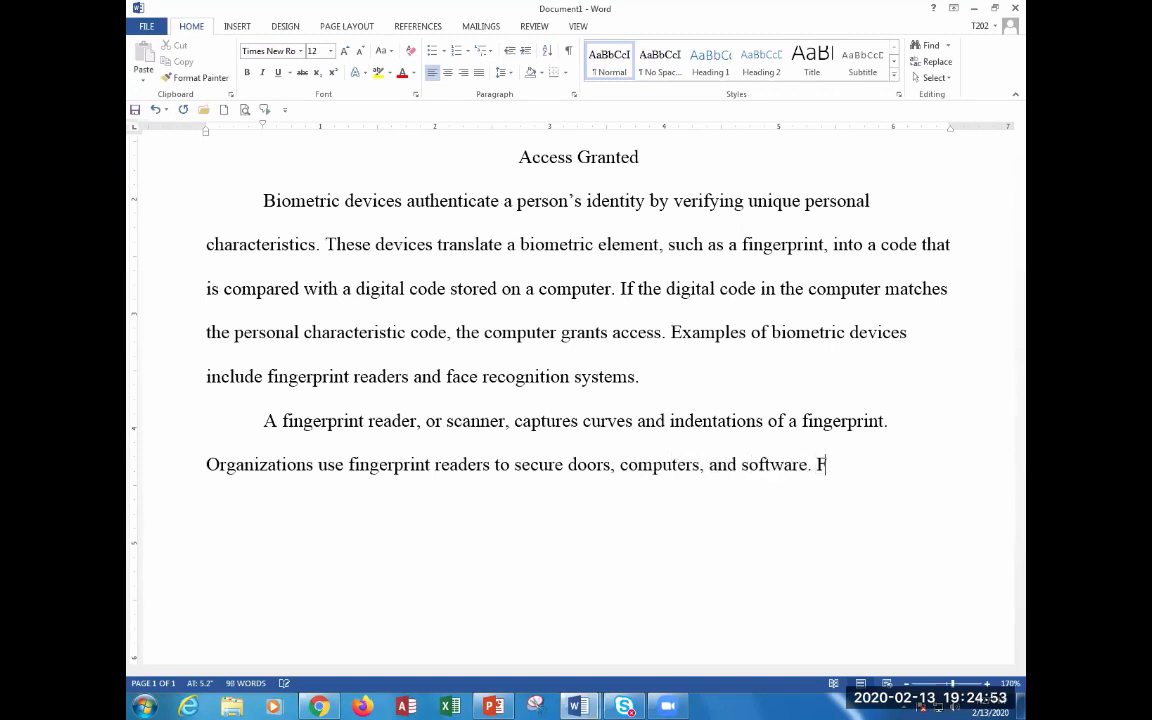
- Continue the paragraph with "For example, a fingerprint reader can be set up to authenticate users before they can access a computer"
type("or example, a fi")
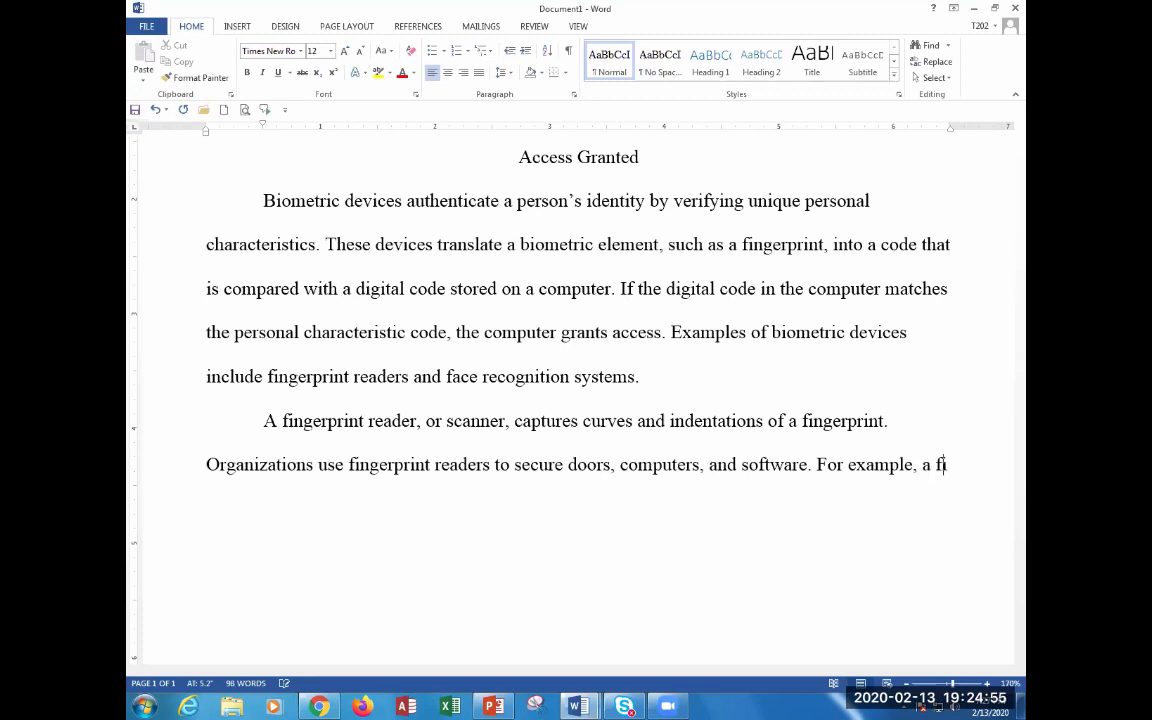
type("ngerprint read")
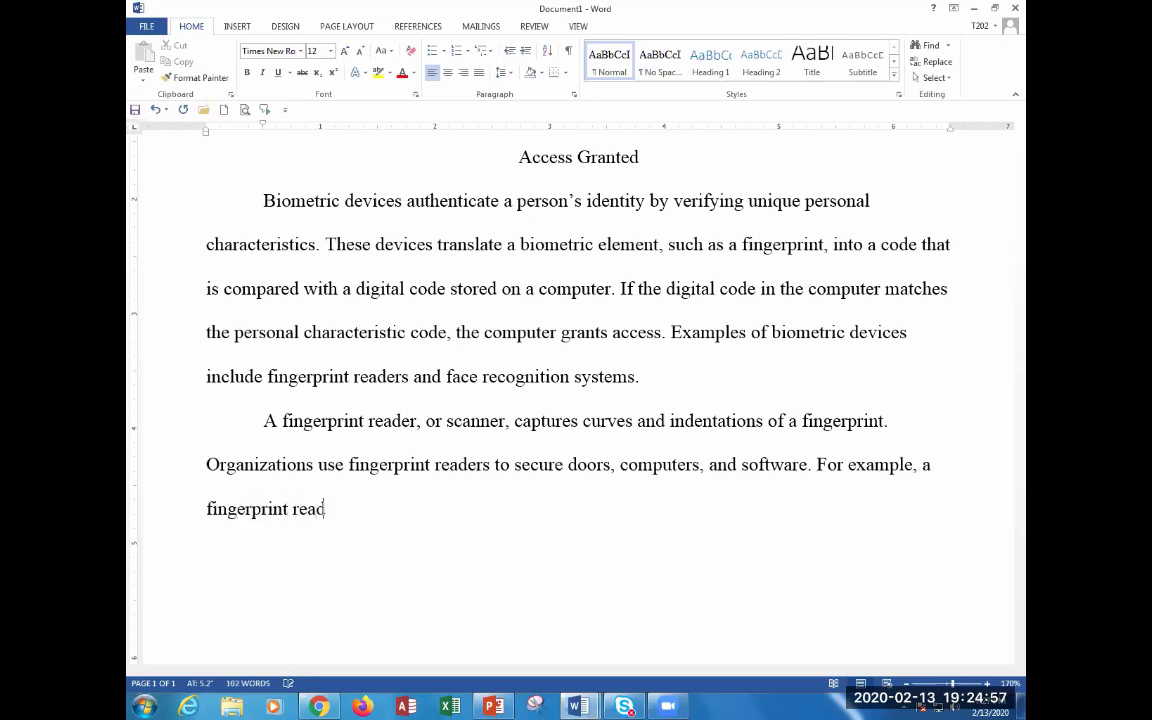
type("er can be s")
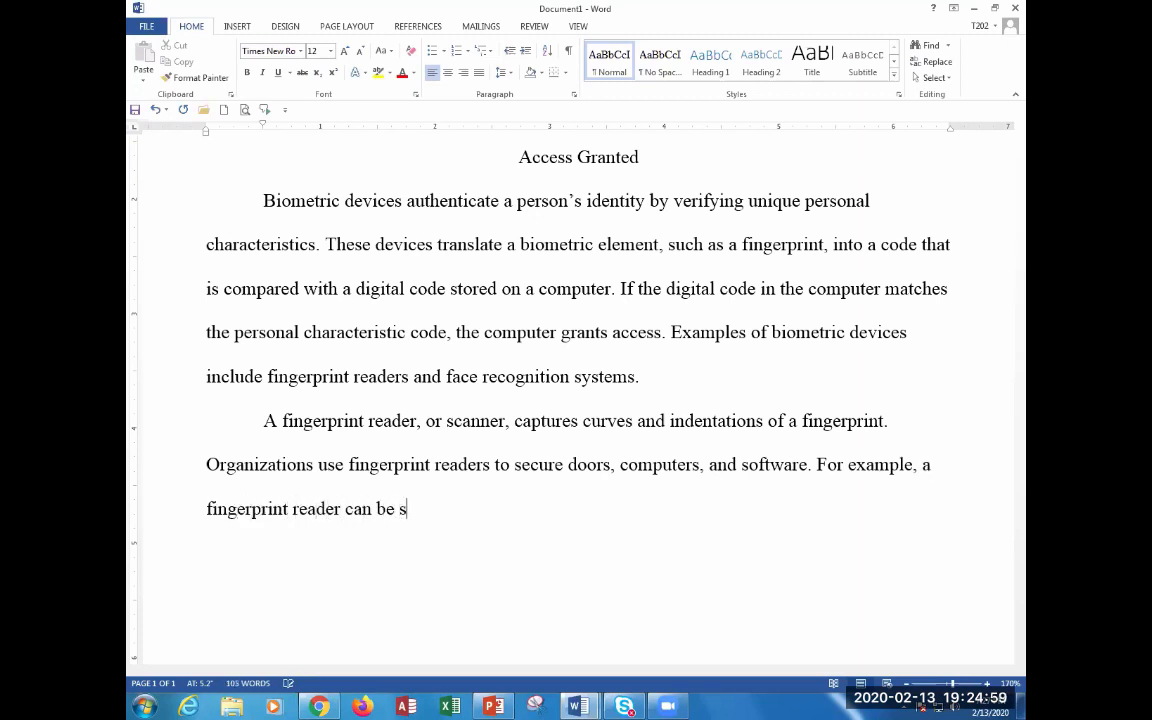
type("et up to authen")
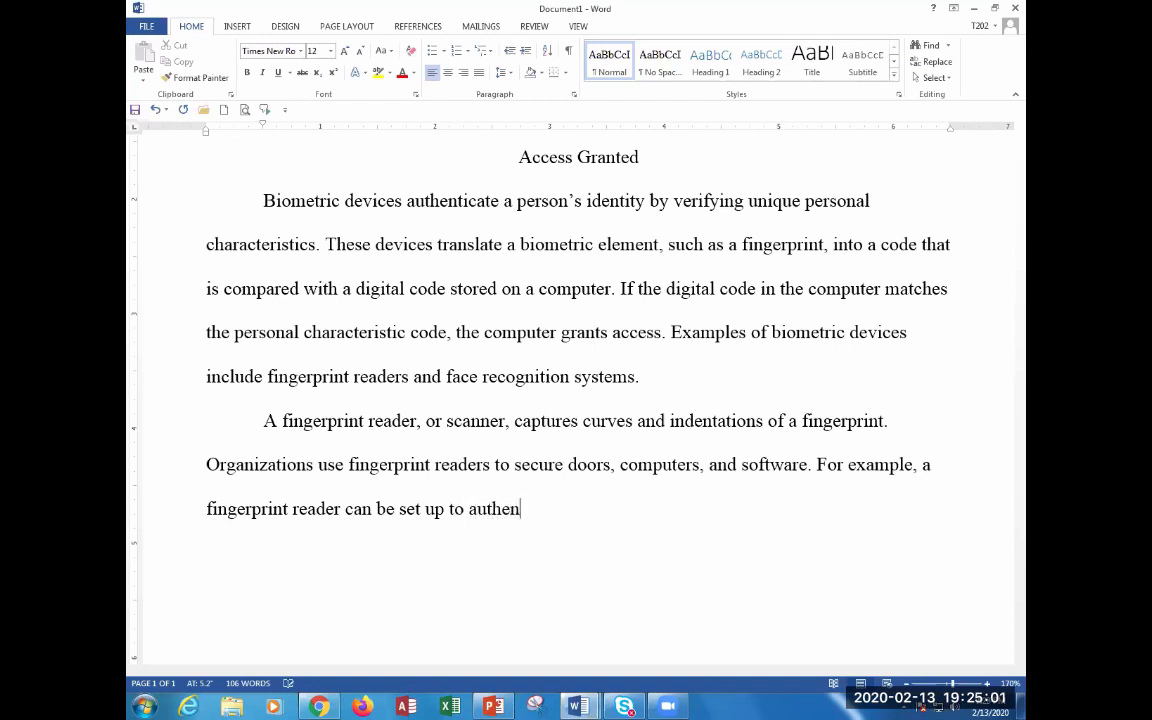
type("ticate users be")
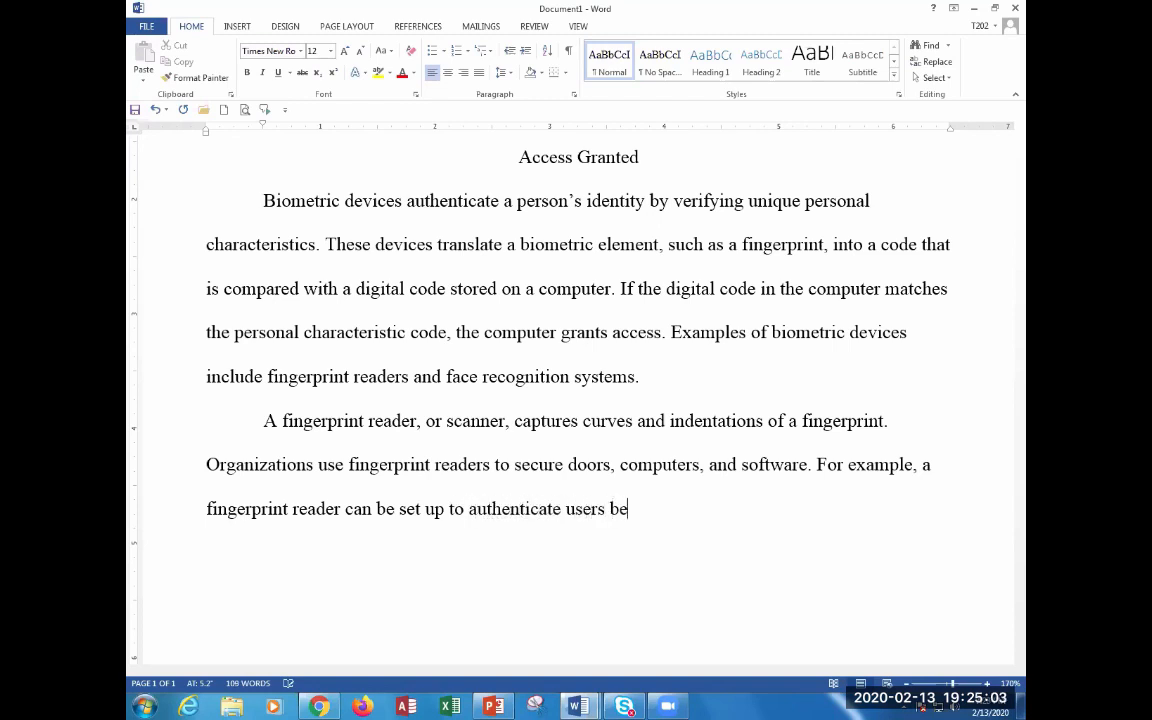
type("fore they can acc")
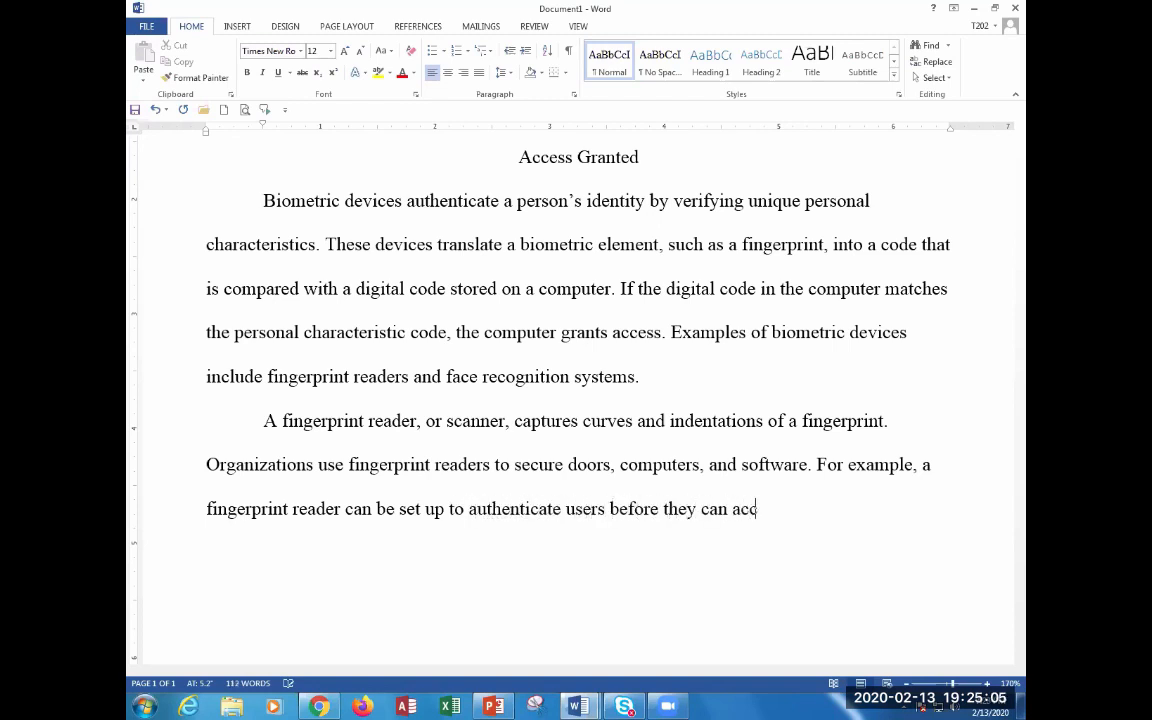
type("ess a computer")
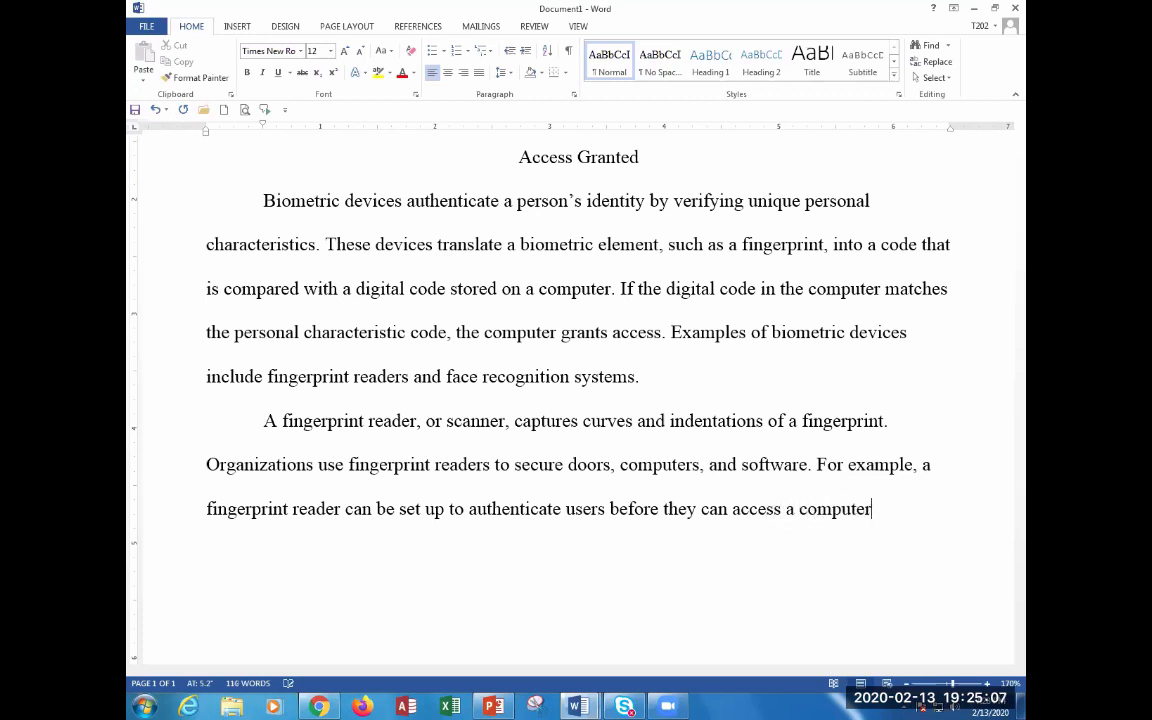
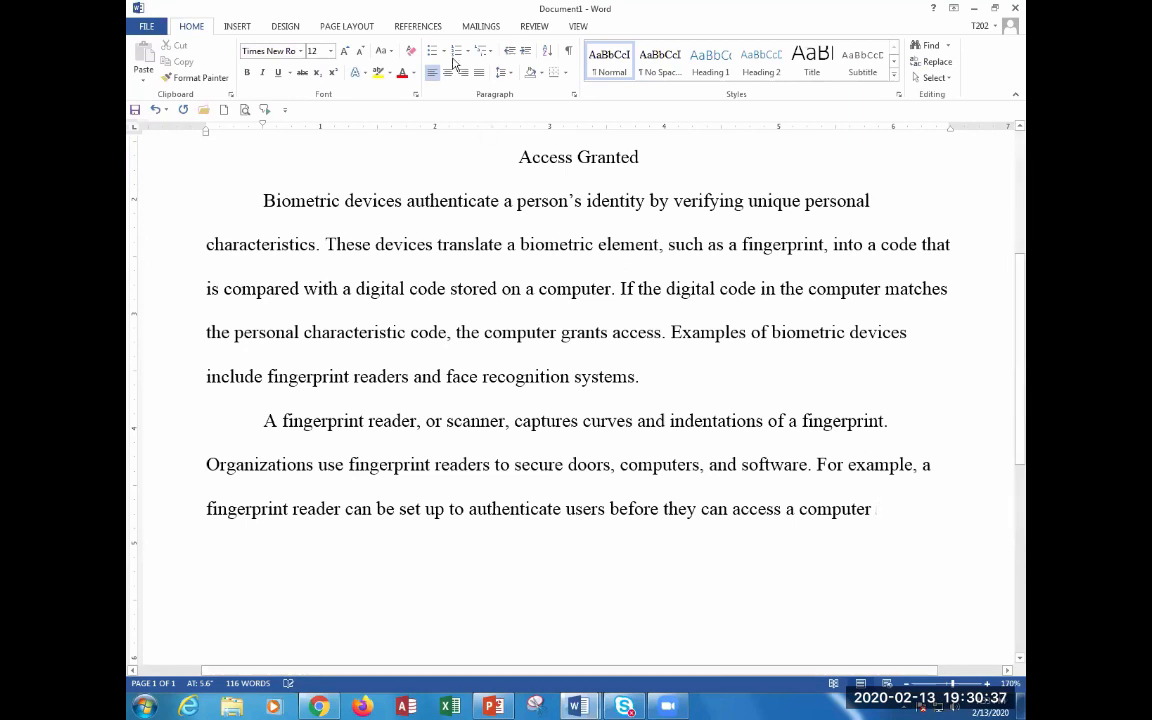
- Begin a new citation source after the word "computer" and set its source type to Article in a Periodical
left_click(418, 28)
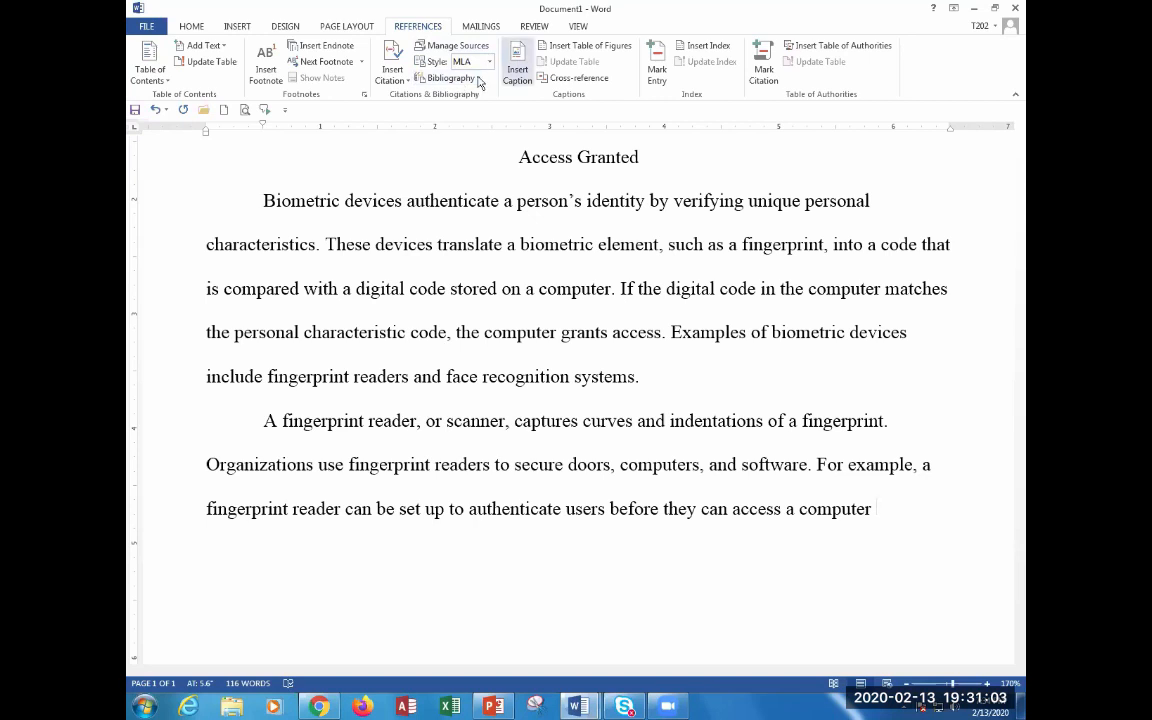
left_click(405, 84)
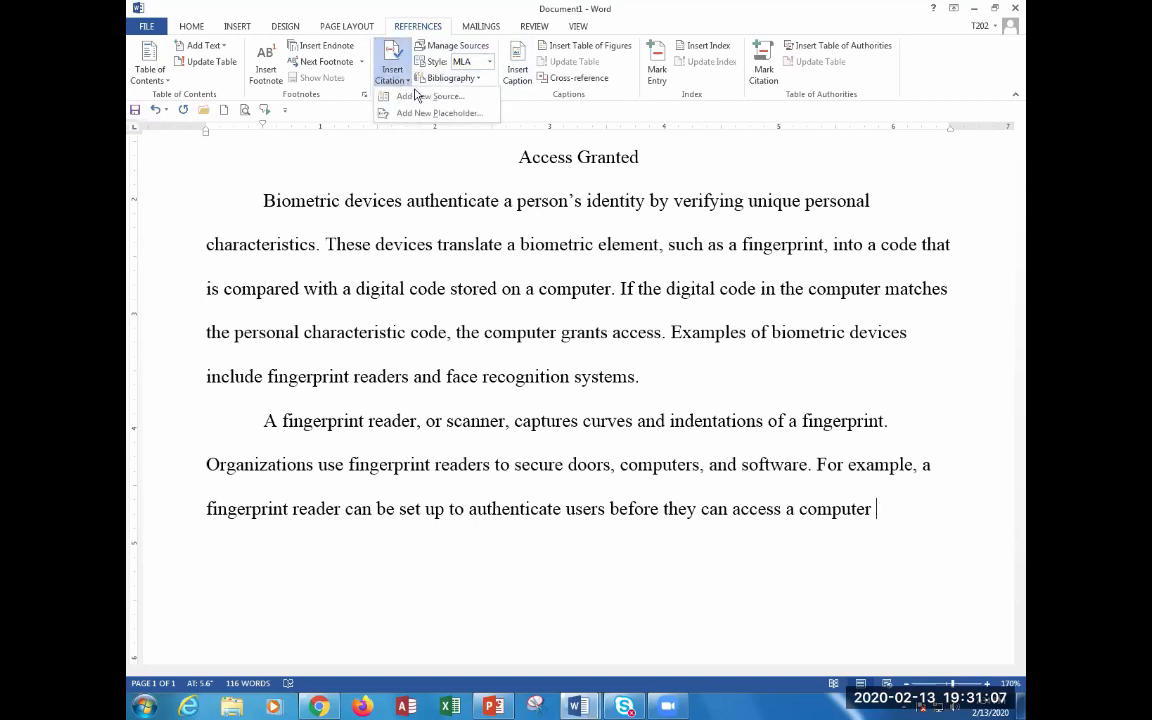
left_click(465, 104)
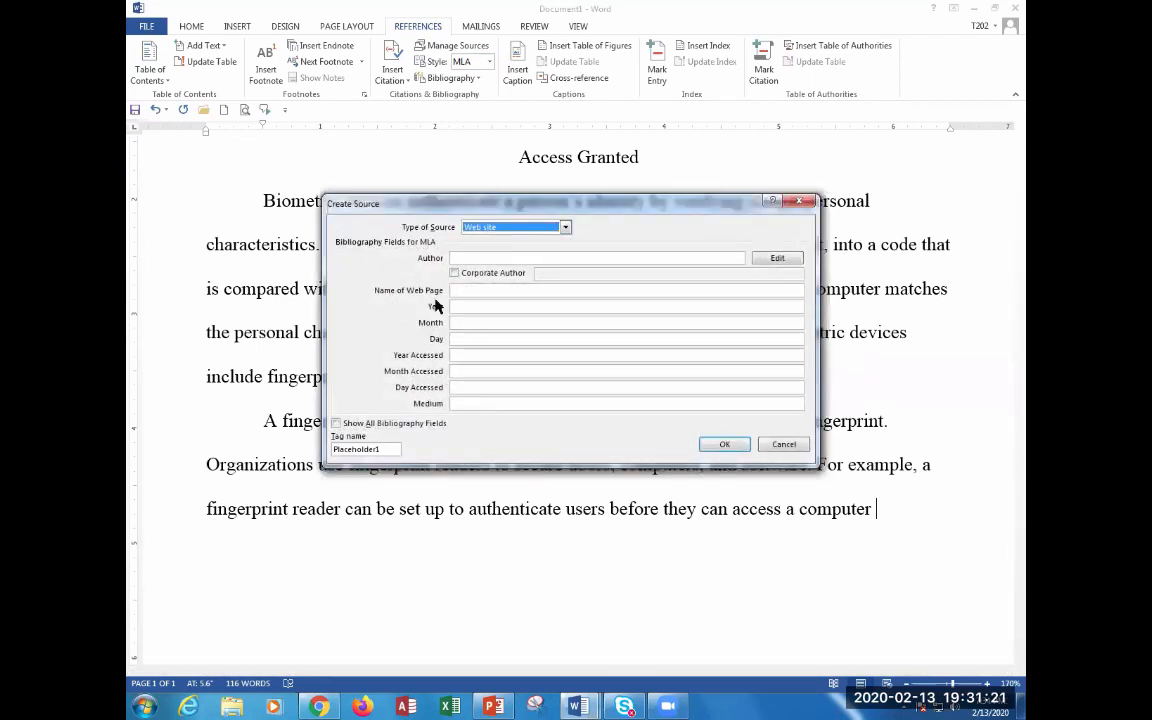
key("ctrl")
key("ctrl")
key("ctrl")
left_click(565, 228)
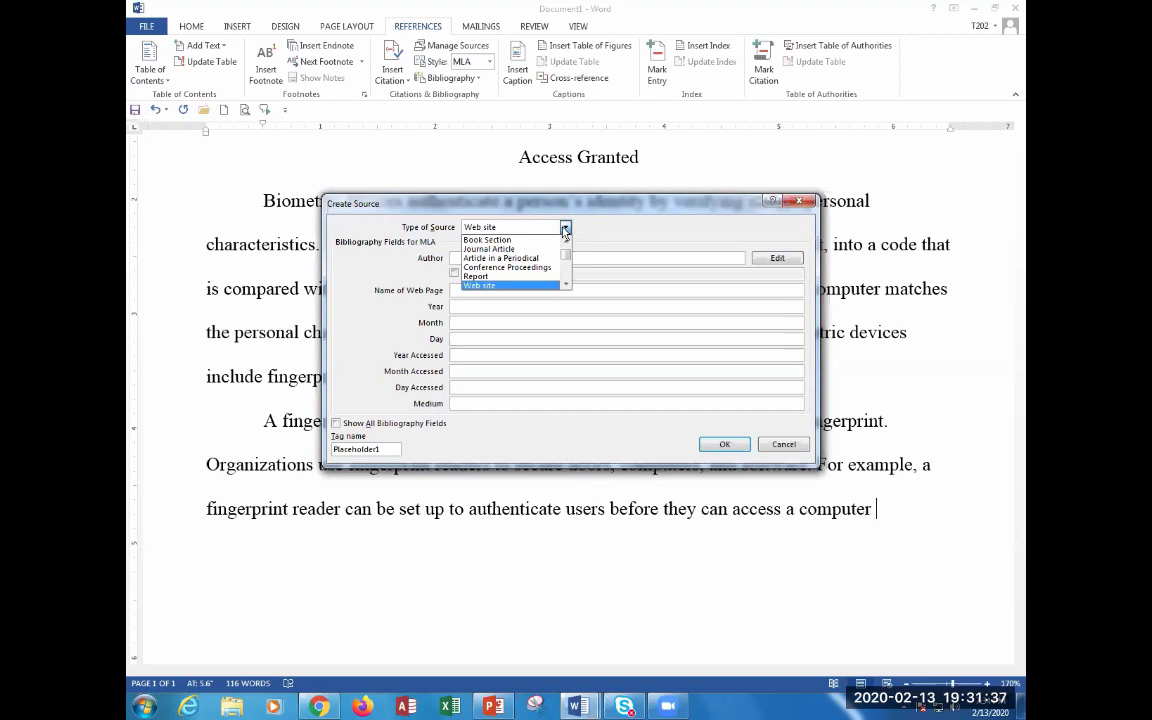
left_click_drag(566, 257, 567, 255)
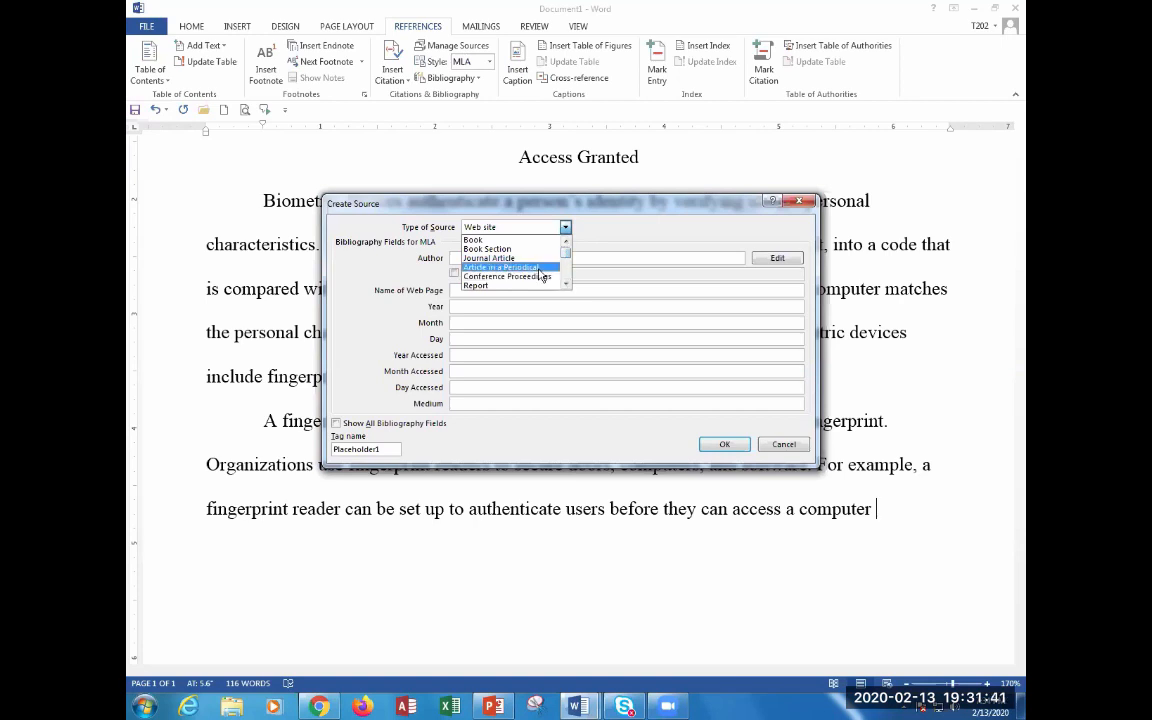
left_click(531, 268)
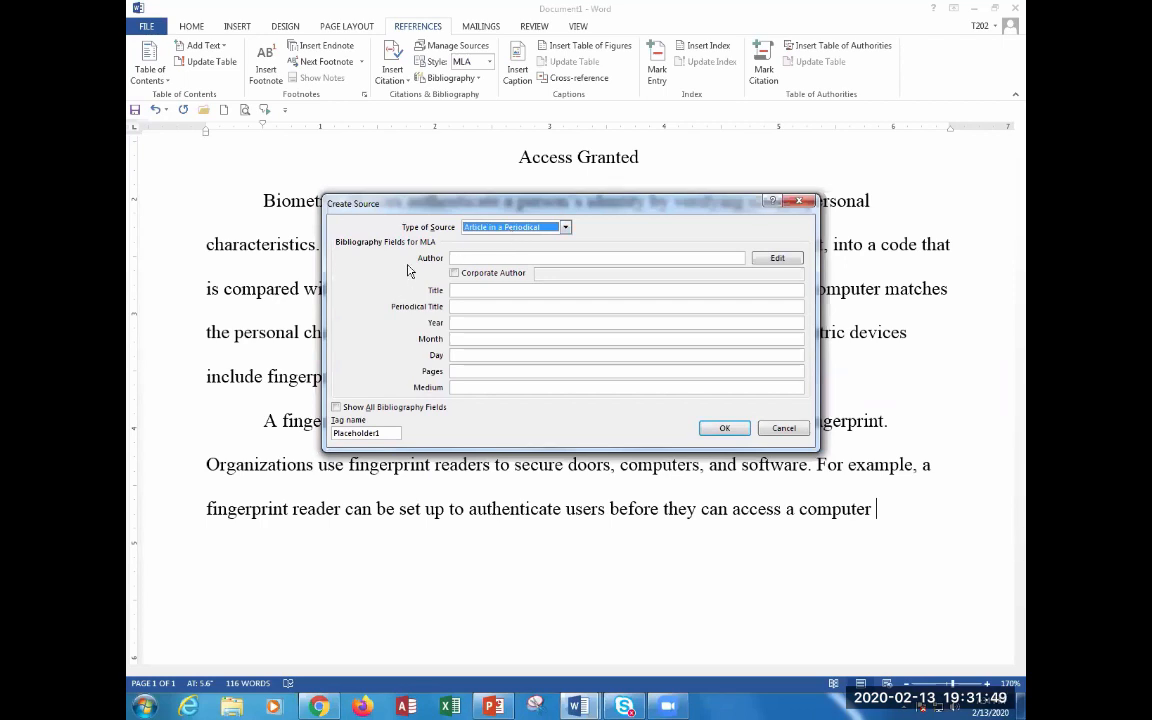
- Enter the author's full name, surname first, and the title "Understanding How to Use Fingerprint Readers" for the new source
left_click(479, 258)
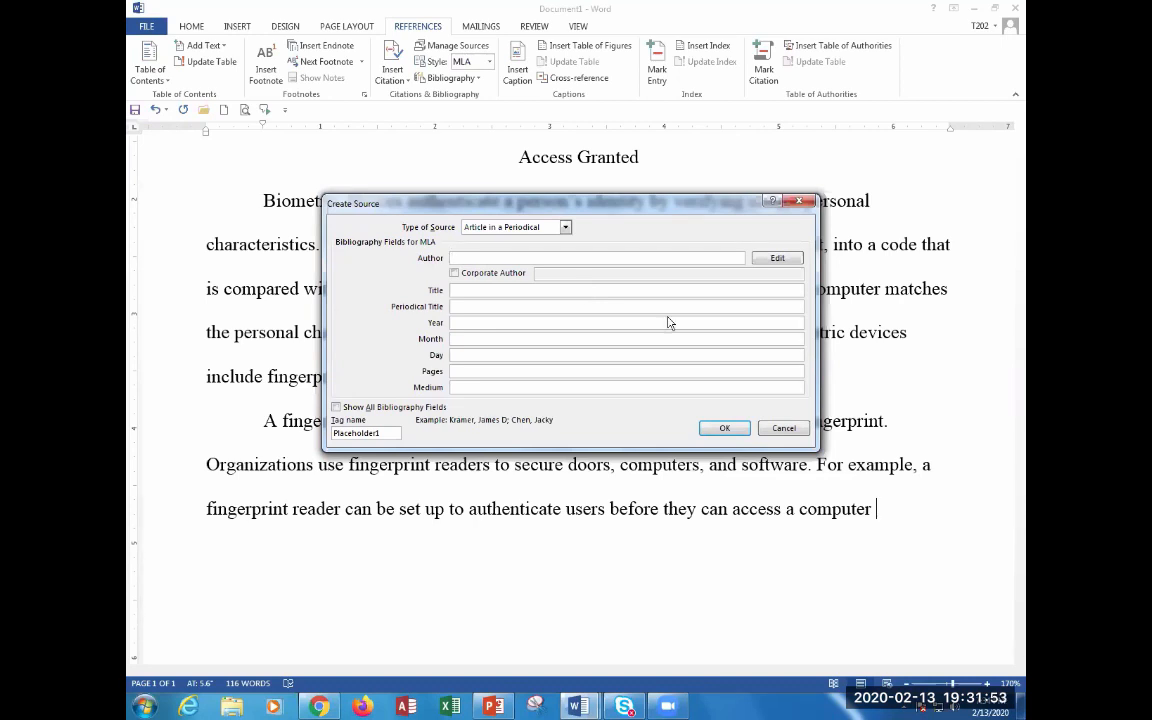
type("Rossi, Marcell Enrico")
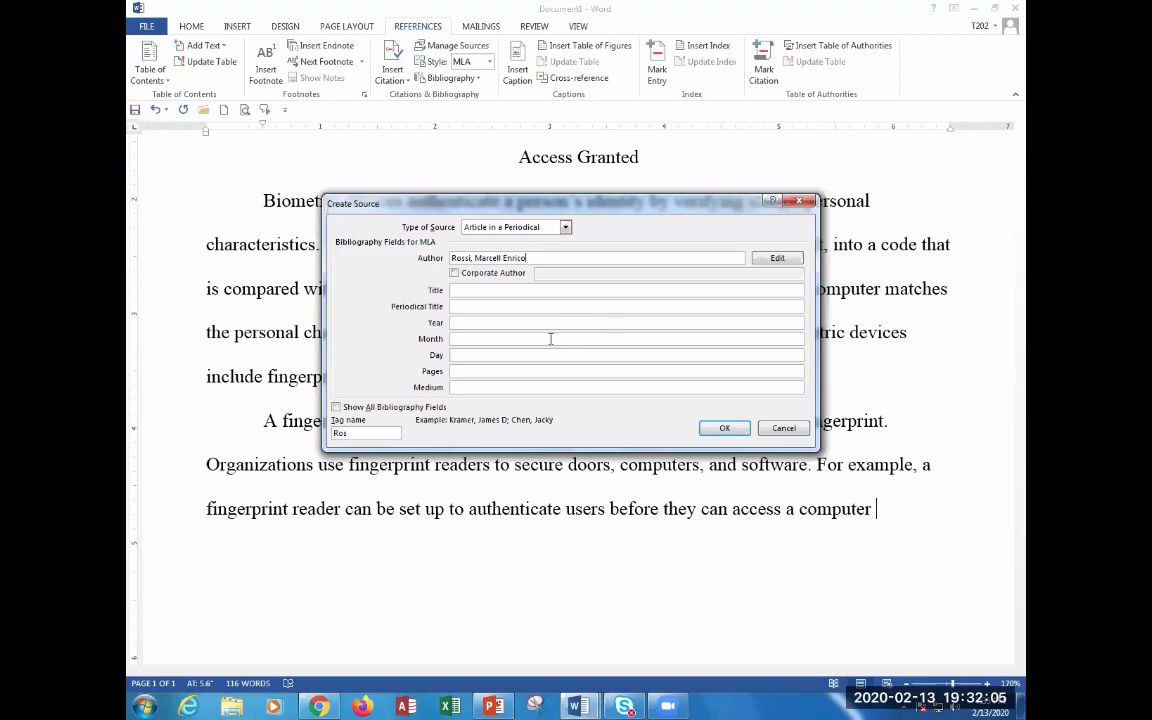
left_click(506, 293)
type("Und")
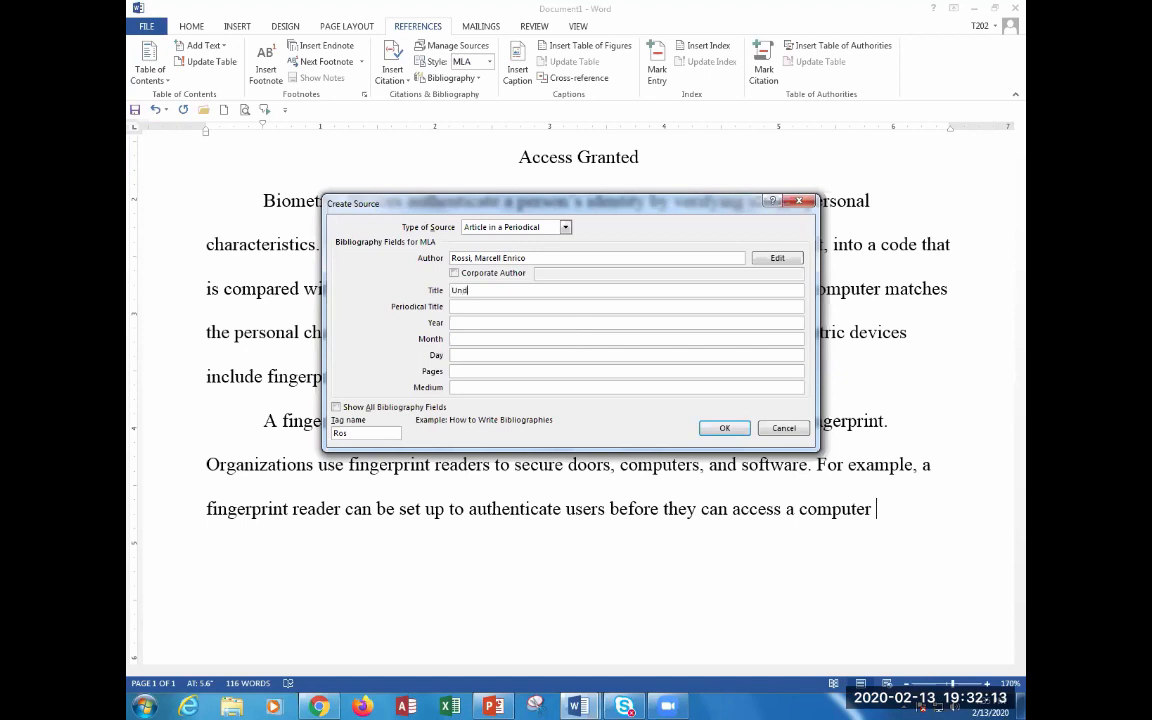
type("erstanding How to Use Fingerprint Readers")
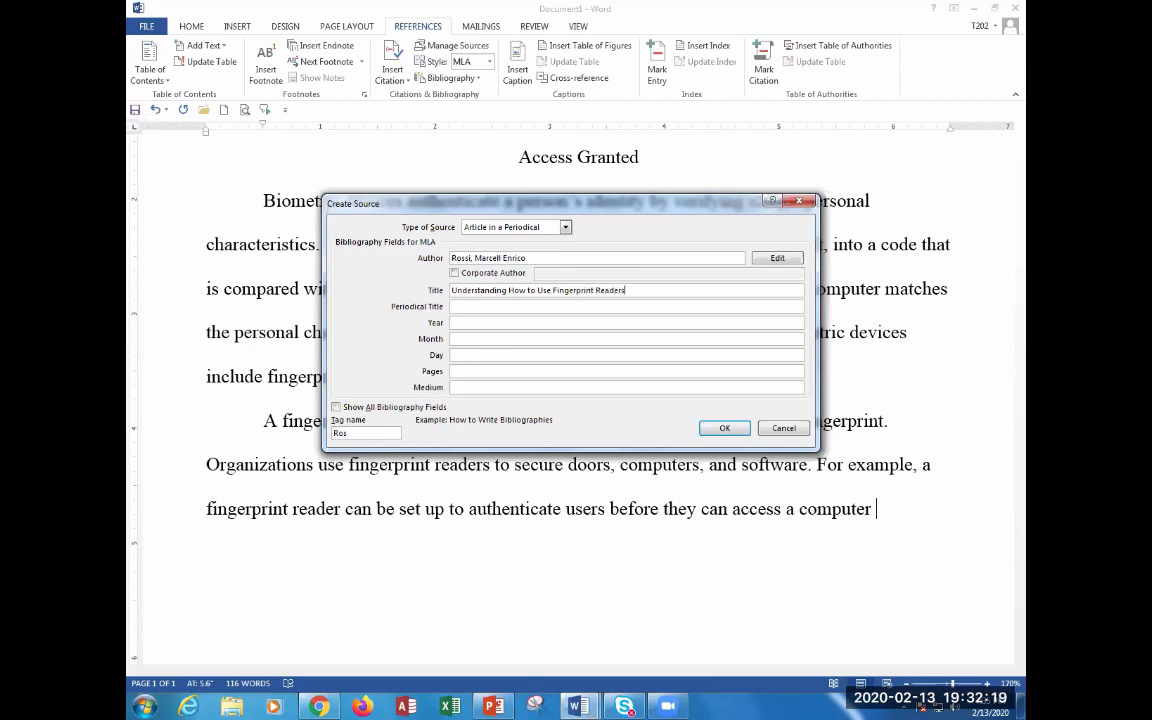
- Enter "Digital Security Review" as the periodical title of the new source
key("Tab")
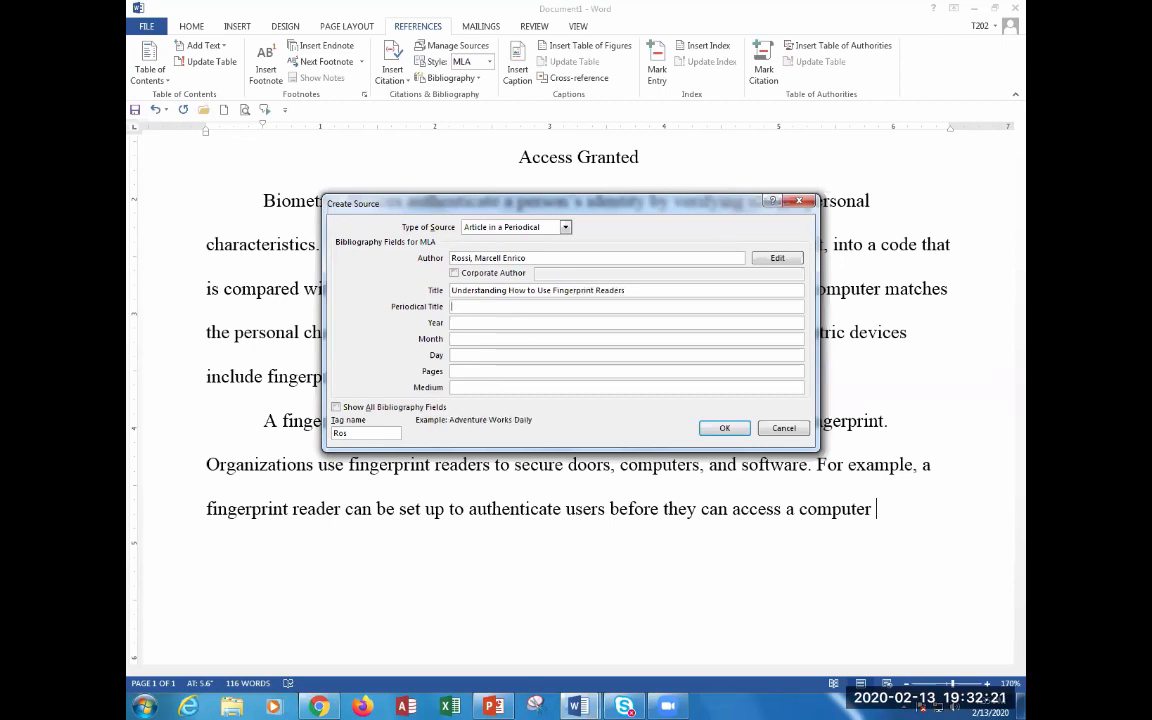
type("Digital Secure")
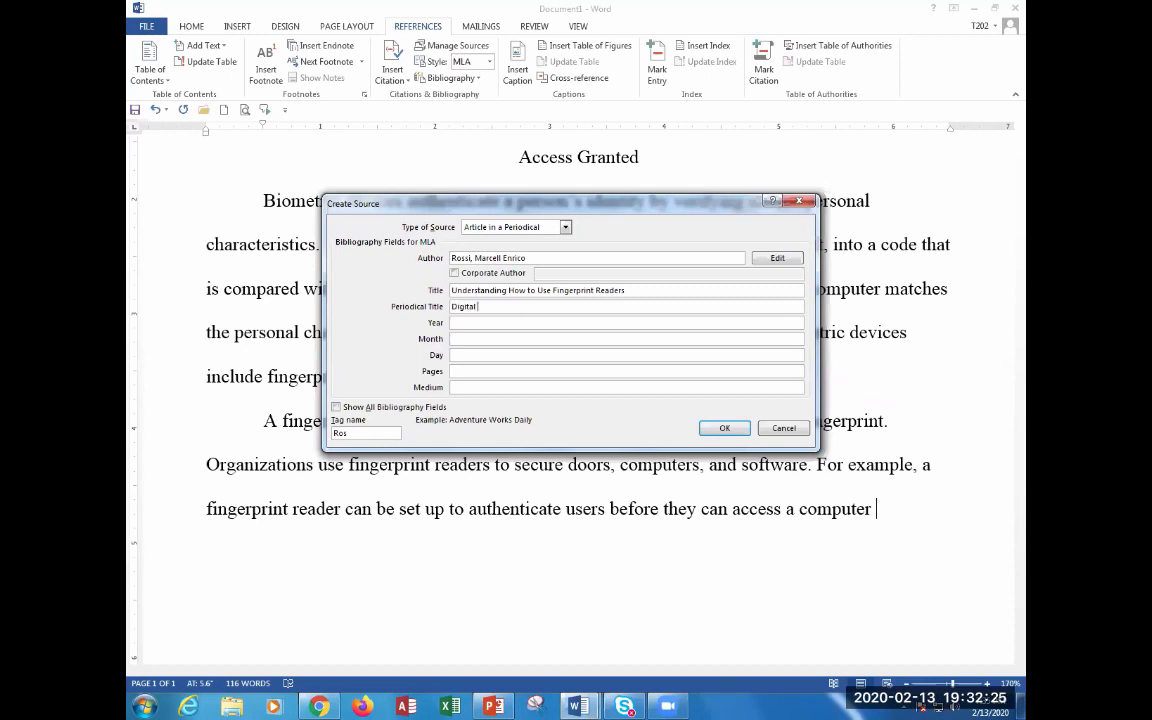
key("BackSpace")
type("ity ")
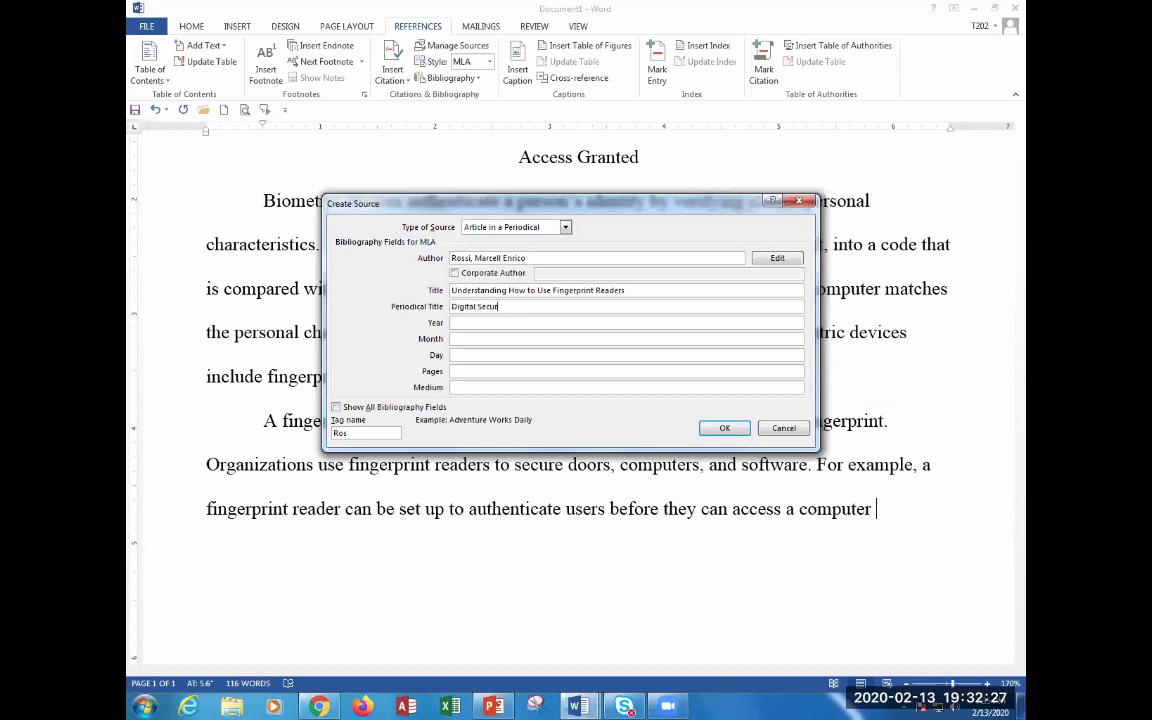
type("Review")
key("Tab")
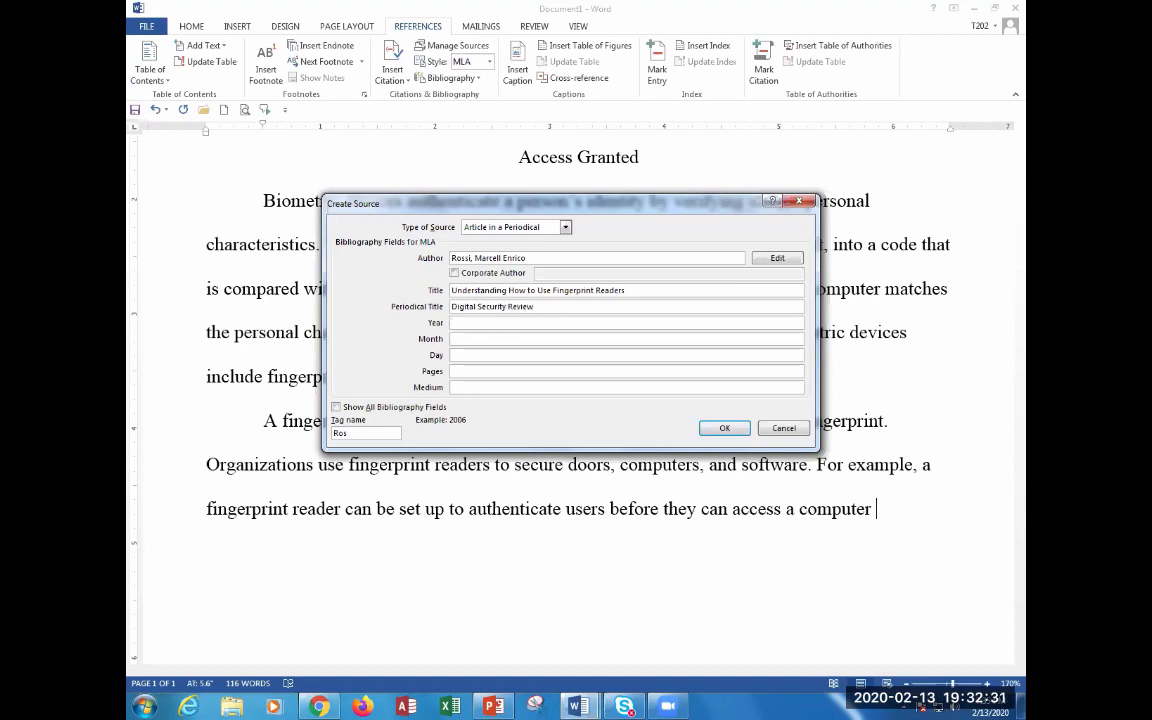
- Fill in the source's publication details: year 2014, month Aug., pages "n. pag." and medium Web
type("20147")
key("BackSpace")
key("Tab")
type("Aug")
key("Tab")
key("Tab")
left_click(463, 371)
type("n. pag.")
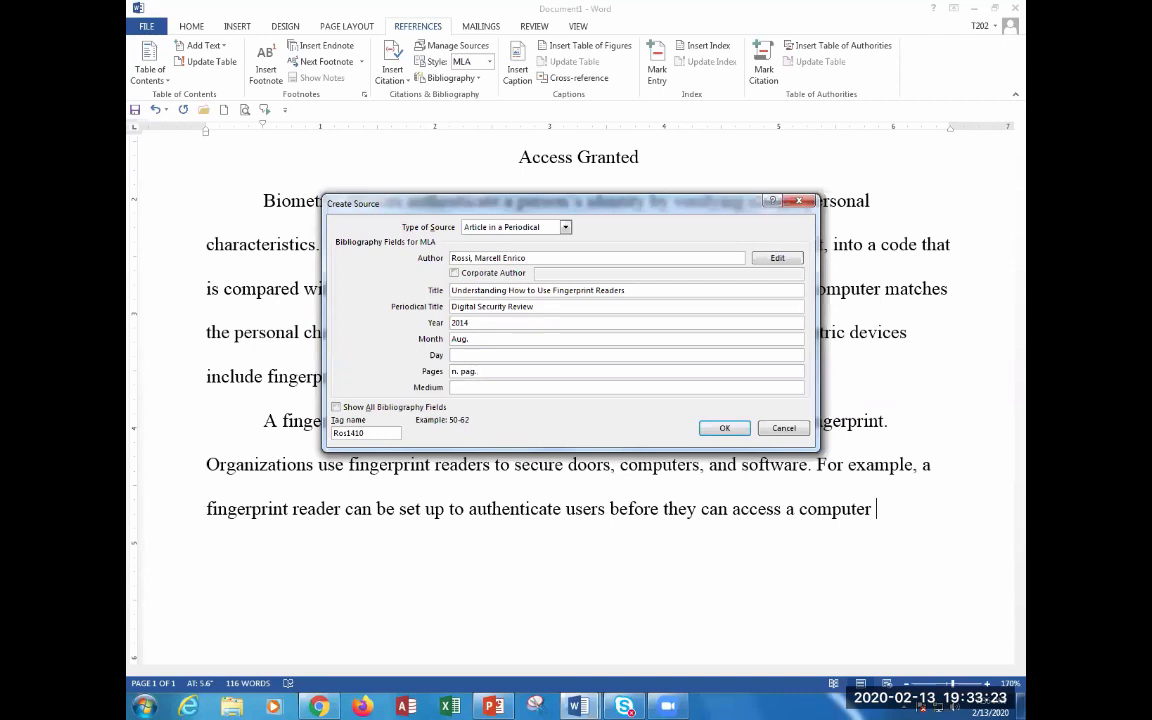
left_click(493, 388)
type("Web")
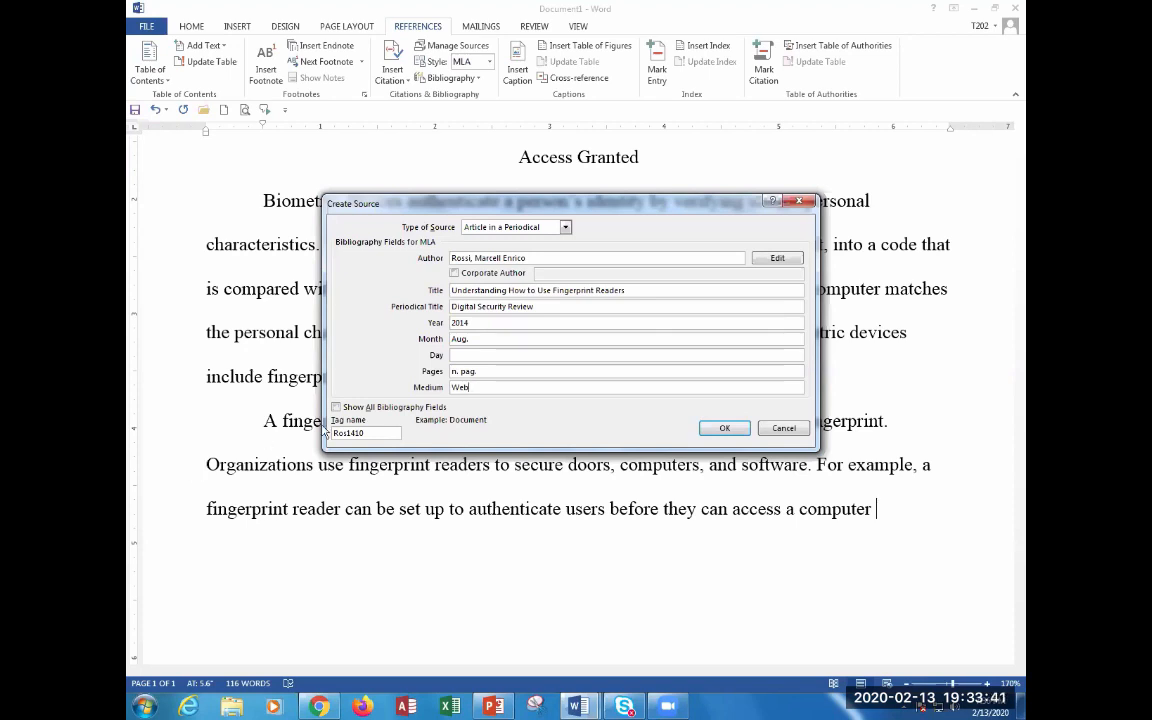
- Show all bibliography fields for the source and enter the access date as year 2014, month Oct., day 3
left_click(356, 408)
left_click(356, 410)
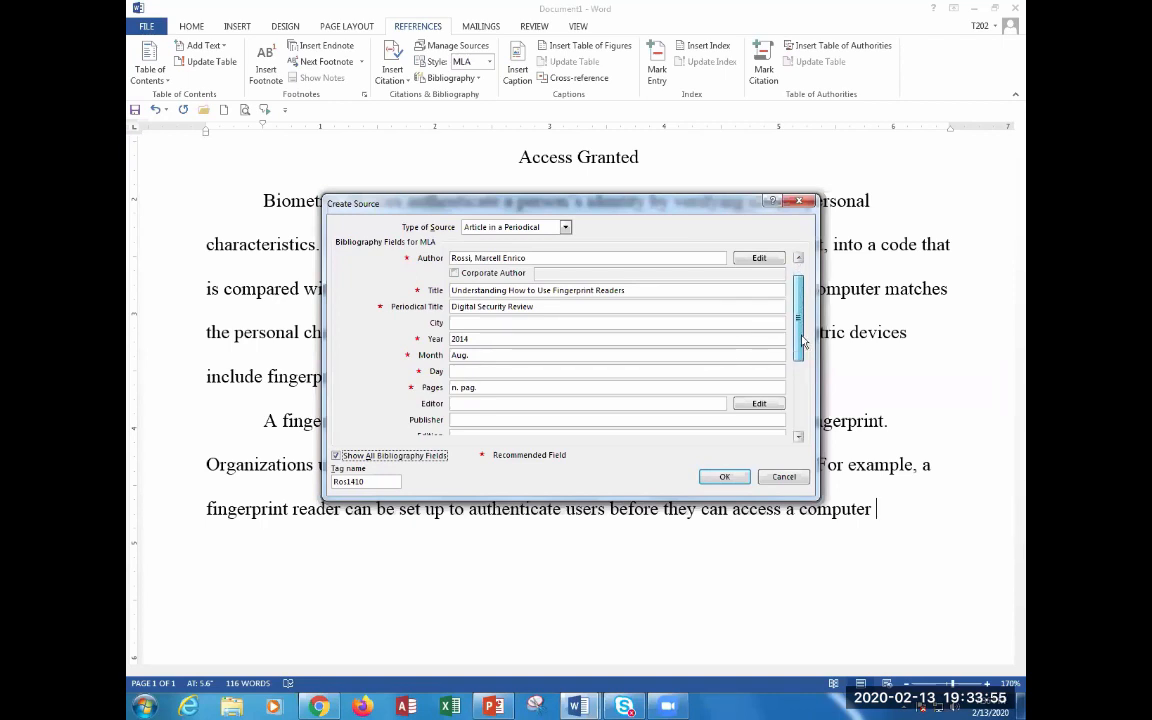
left_click_drag(801, 350, 799, 400)
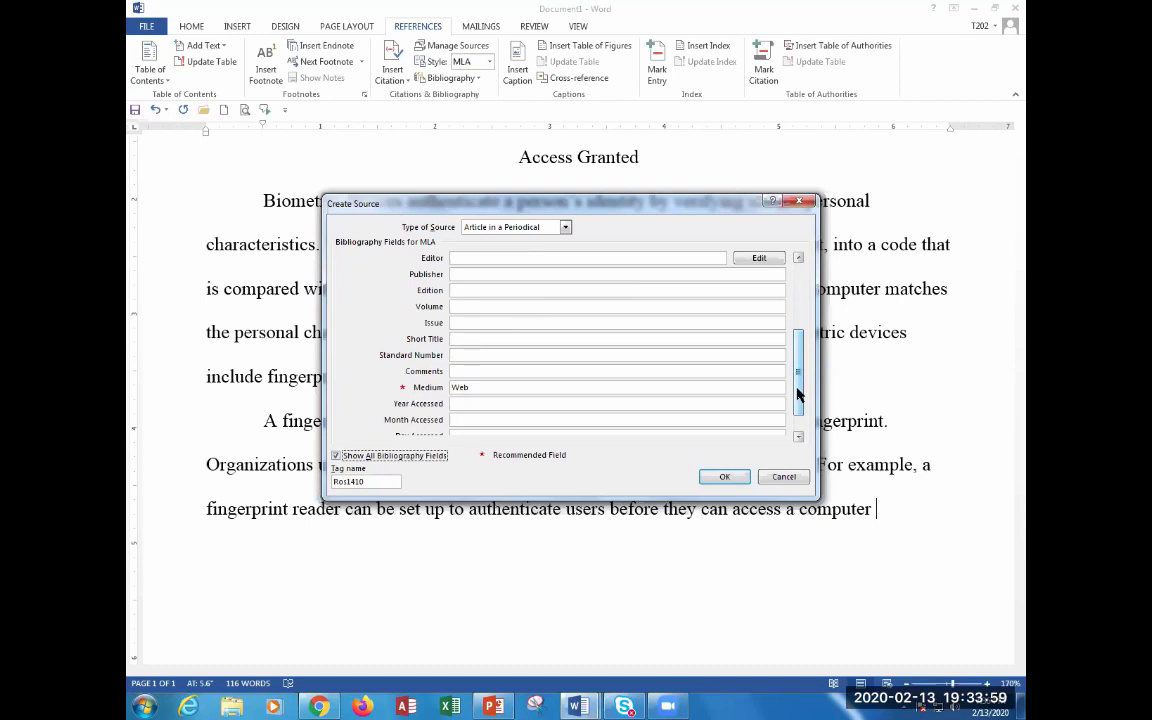
left_click(798, 437)
left_click(799, 438)
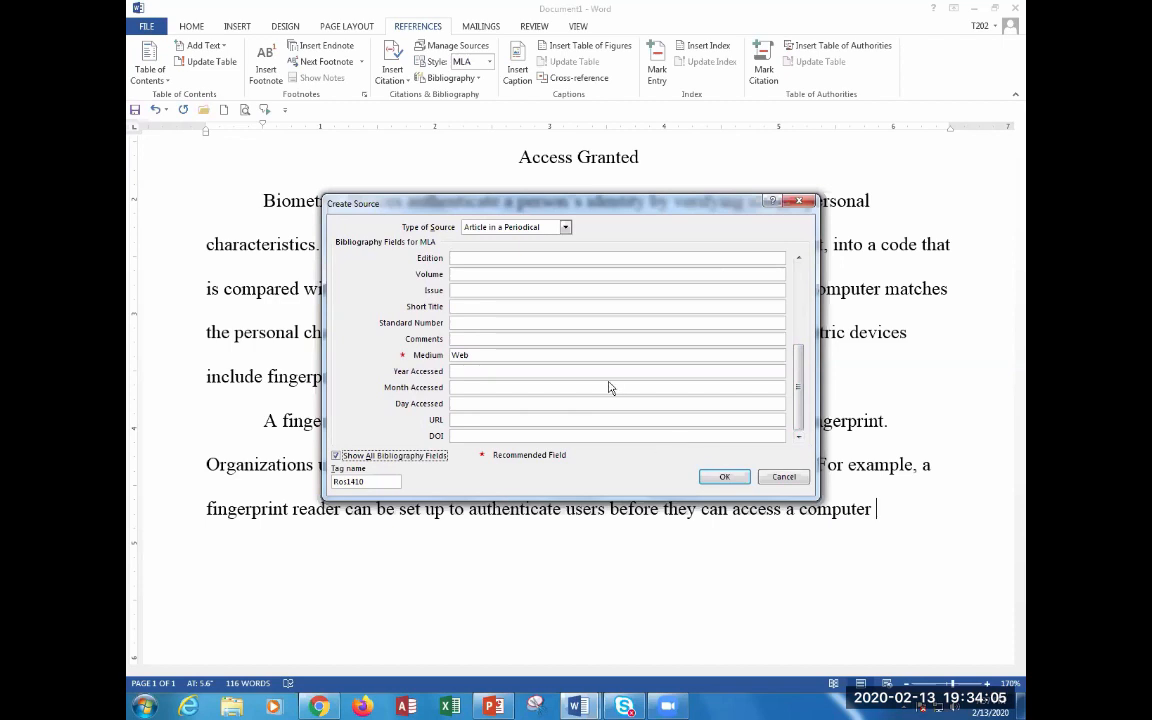
left_click(470, 370)
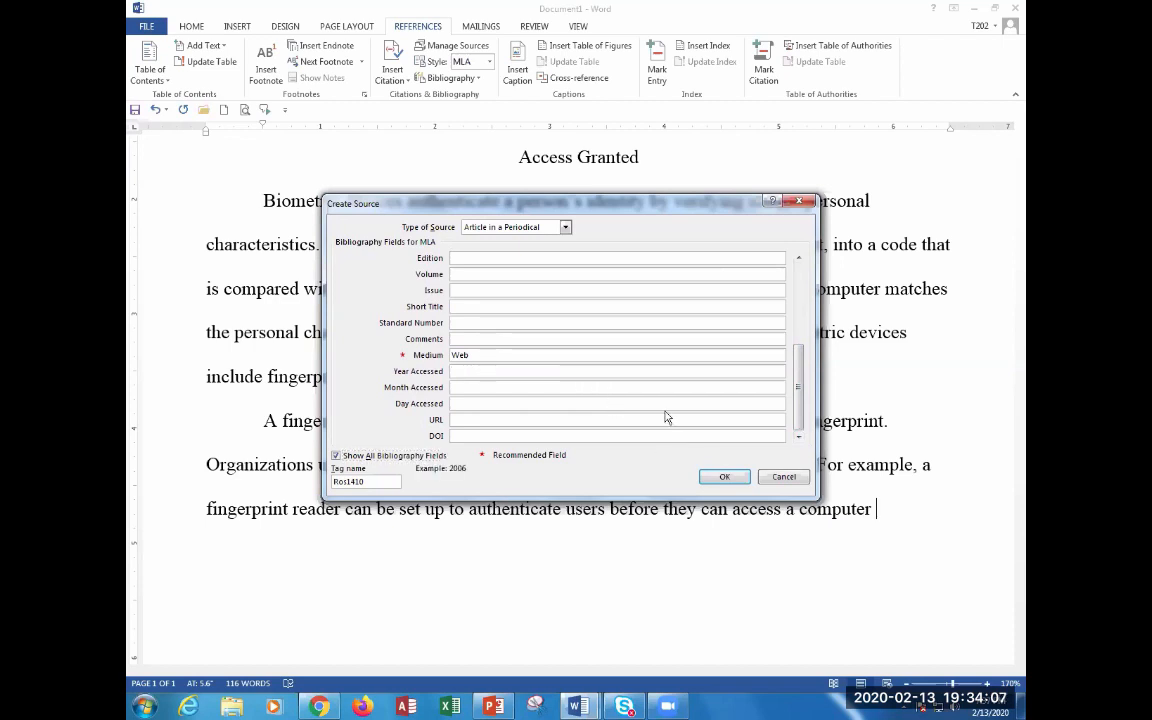
type("2014")
key("Tab")
type("Oct")
key("Tab")
type("3")
key("Tab")
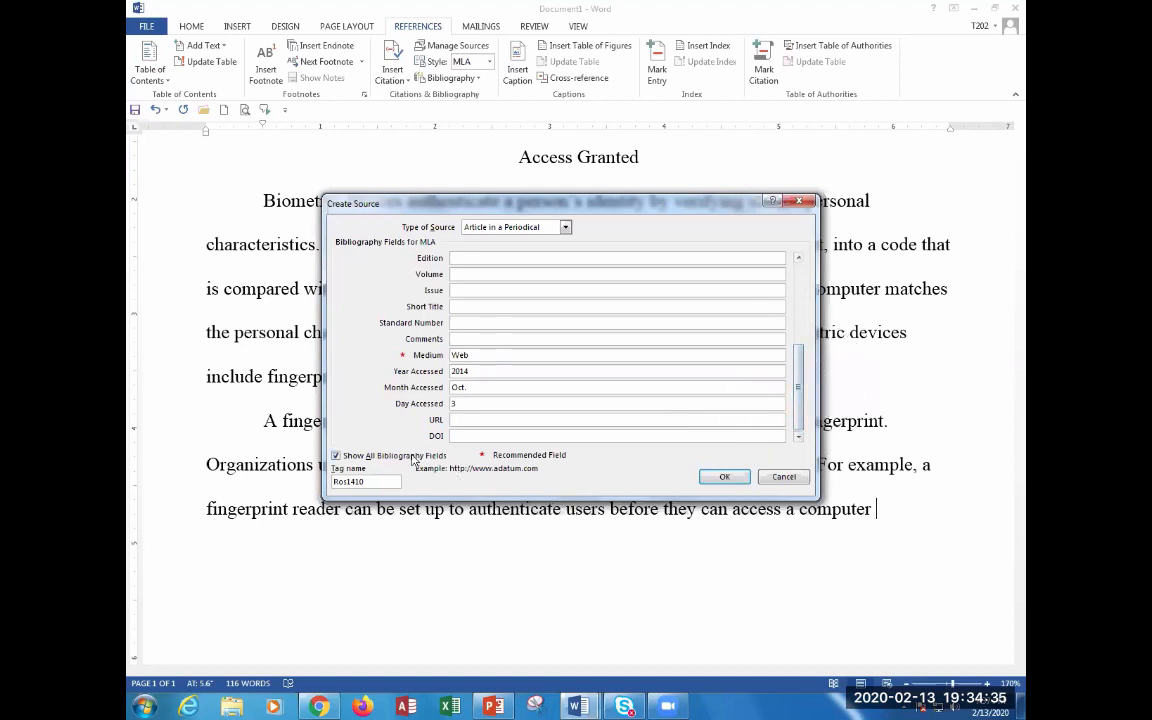
- Confirm the completed source so its citation is inserted after the word "computer"
key("ctrl")
key("ctrl")
key("ctrl")
key("ctrl")
key("ctrl")
key("ctrl")
key("ctrl")
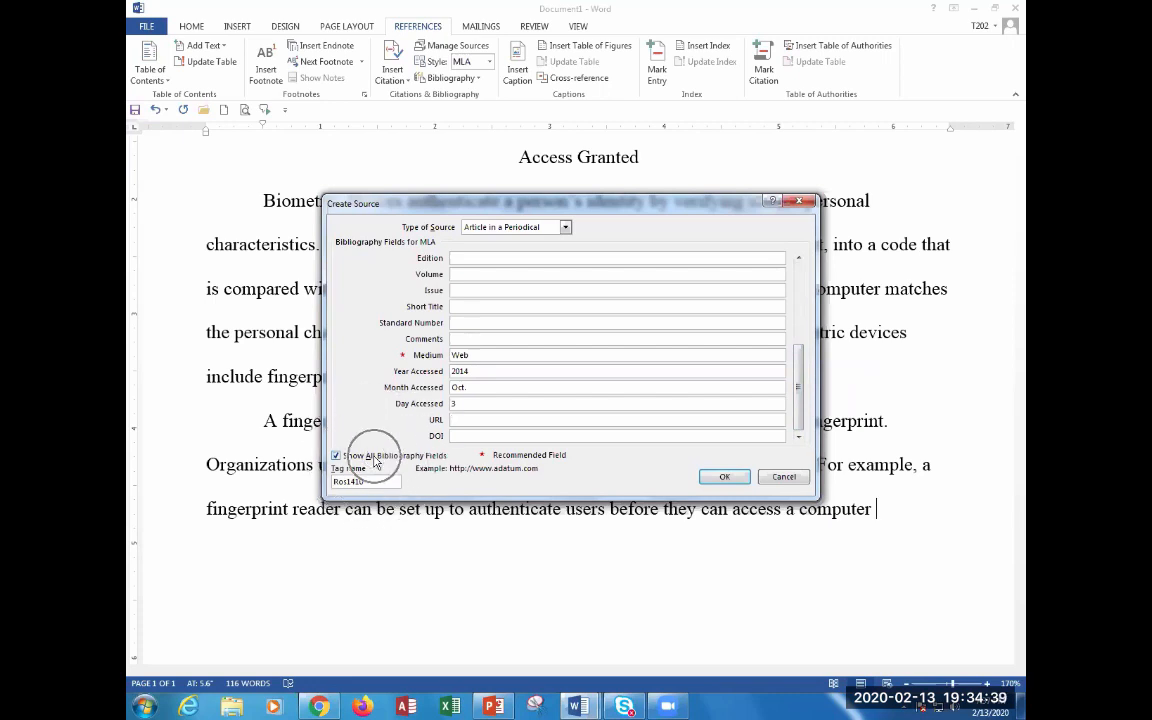
key("ctrl")
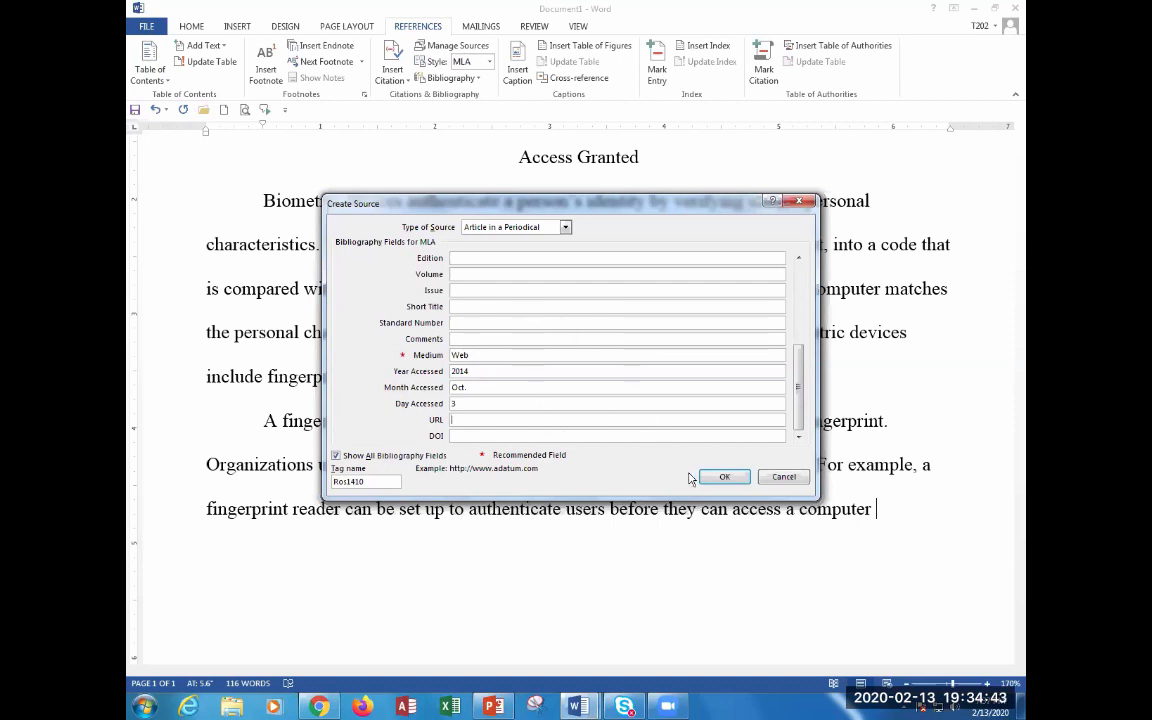
left_click(727, 477)
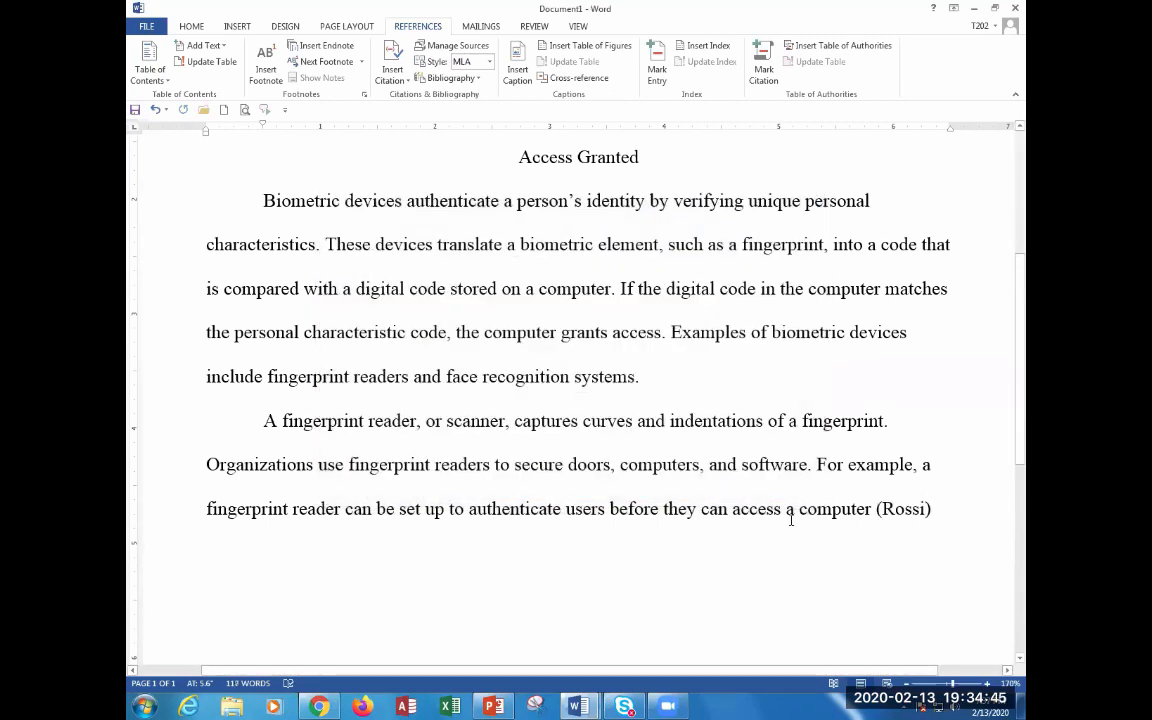
- Put a period after the citation and add the sentence "External fingerprint readers usually plug into a USB port."
key("ctrl")
key("Return")
type("Ex")
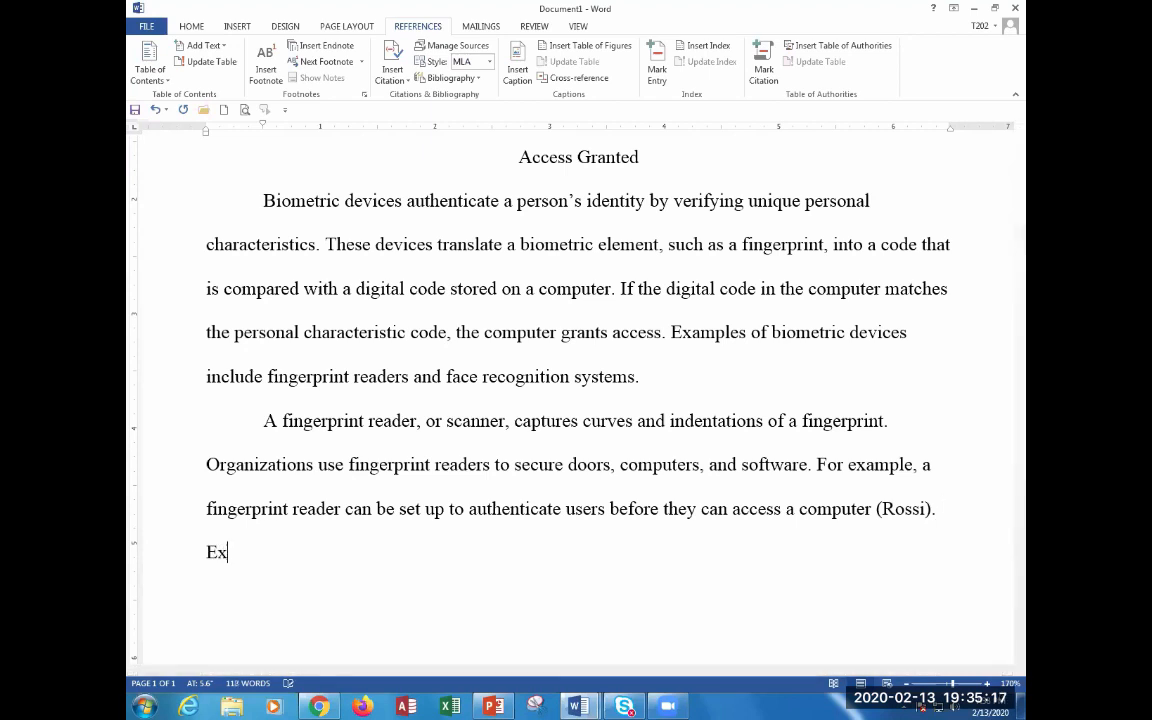
type("ternal fingerprint re")
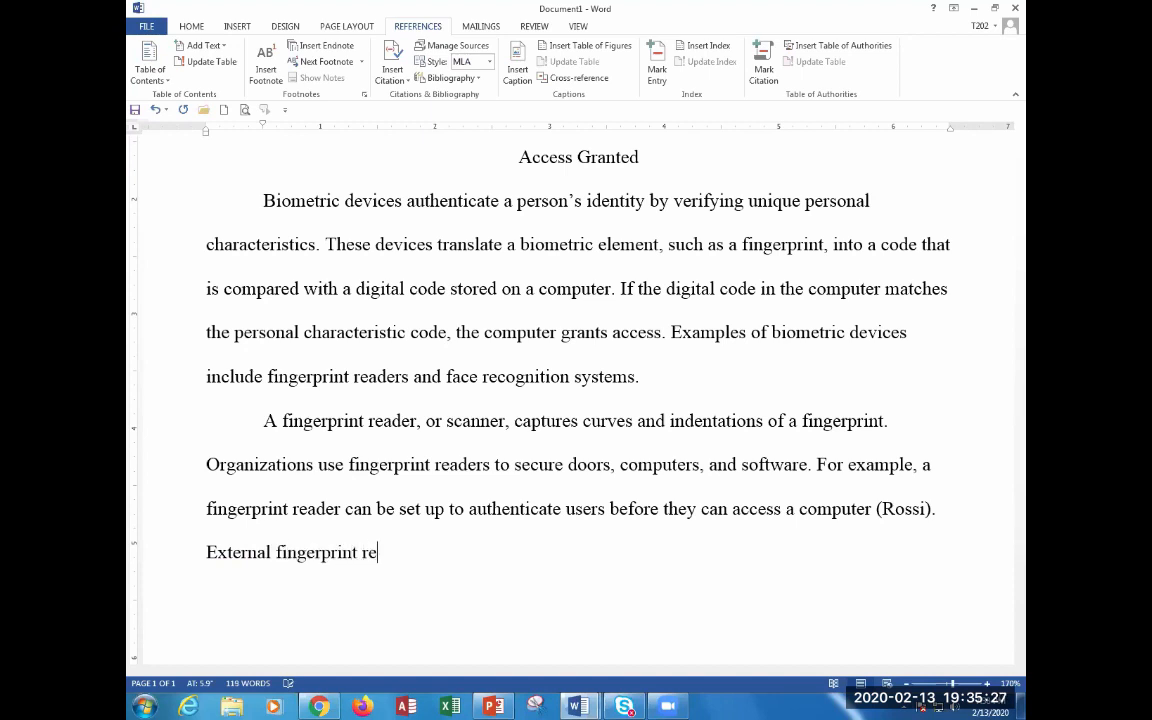
type("aders usually ")
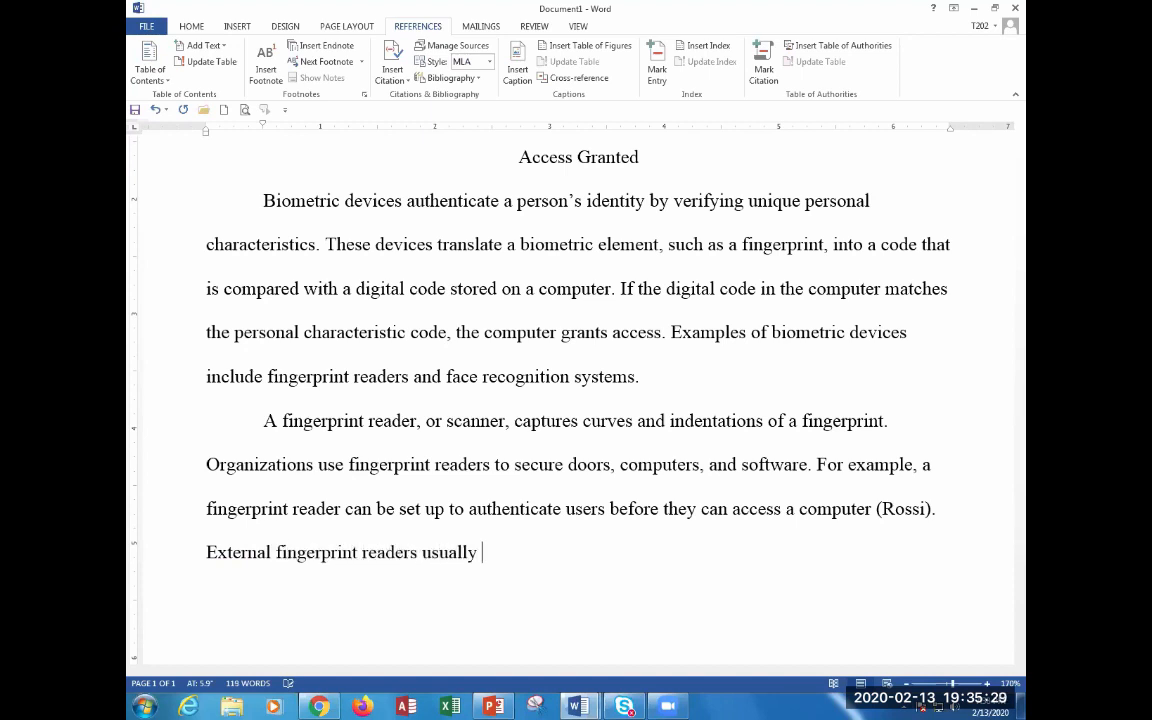
type("plug into a US")
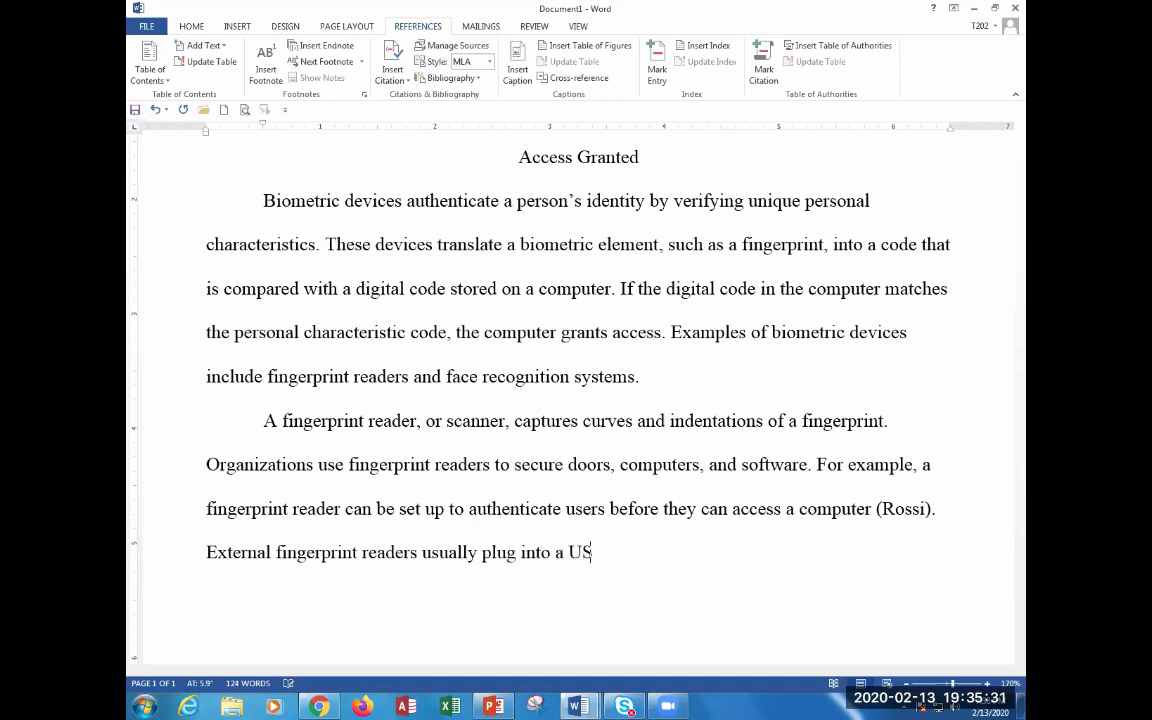
type("B port. To")
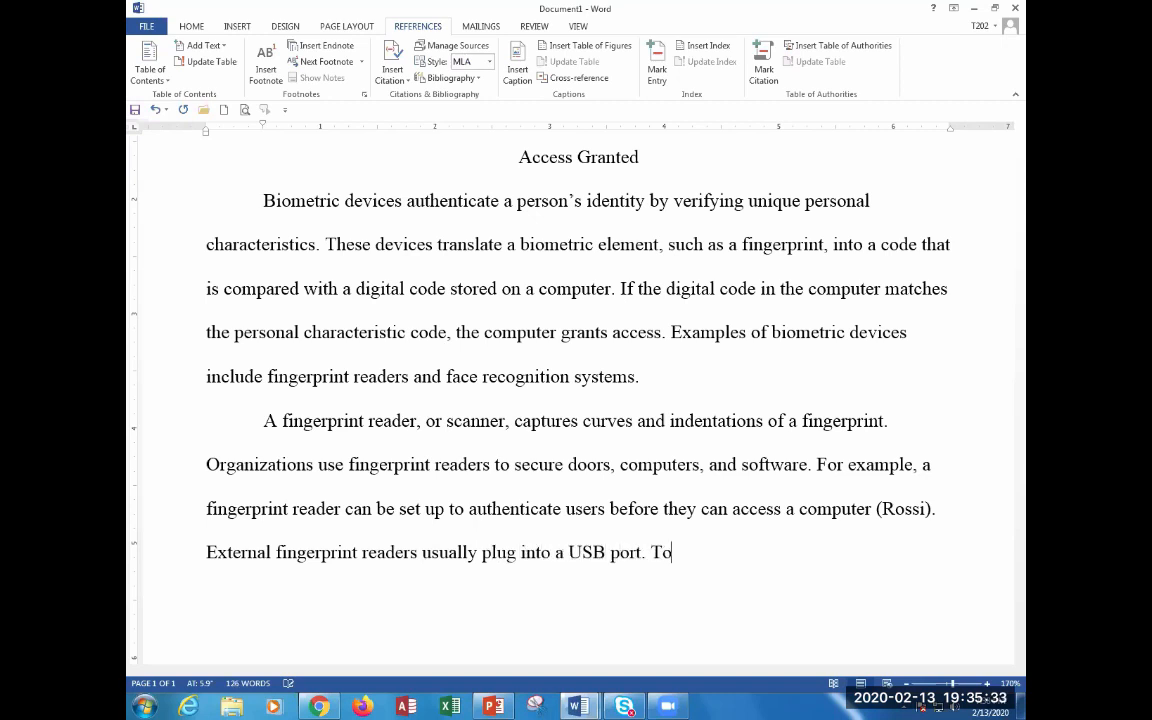
- Finish the paragraph with the sentence "To save on desk space, some laptops include built-in fingerprint readers."
type(" save on des")
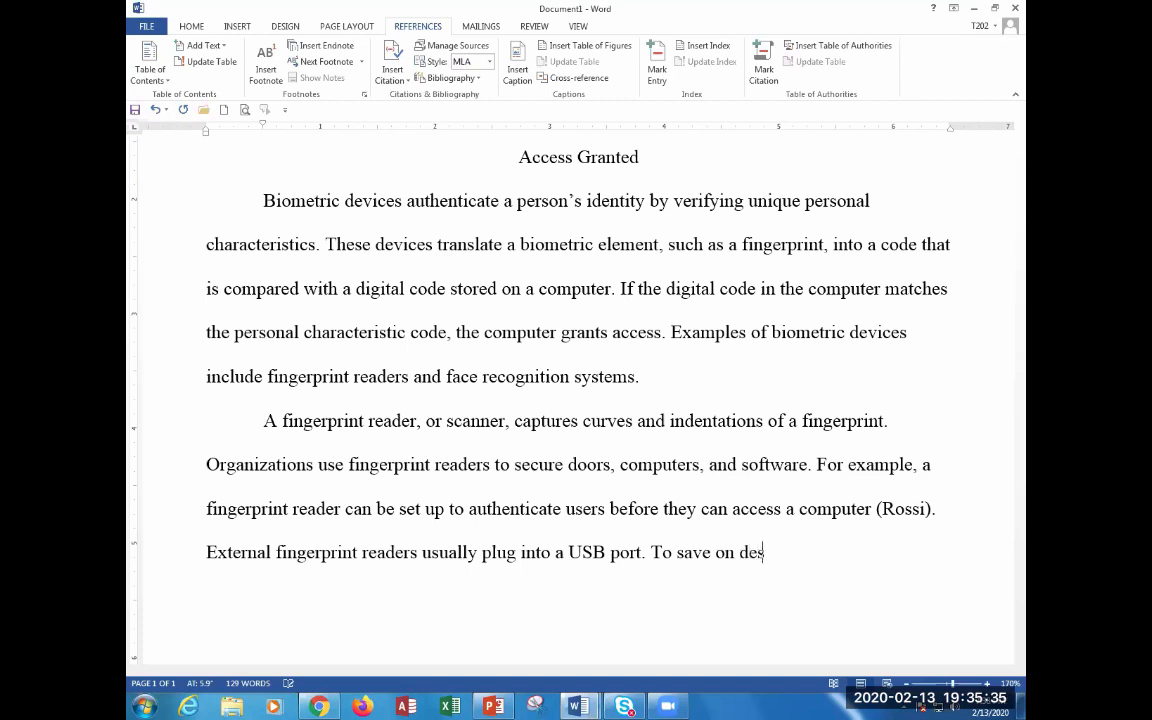
type("k space, some laptopn")
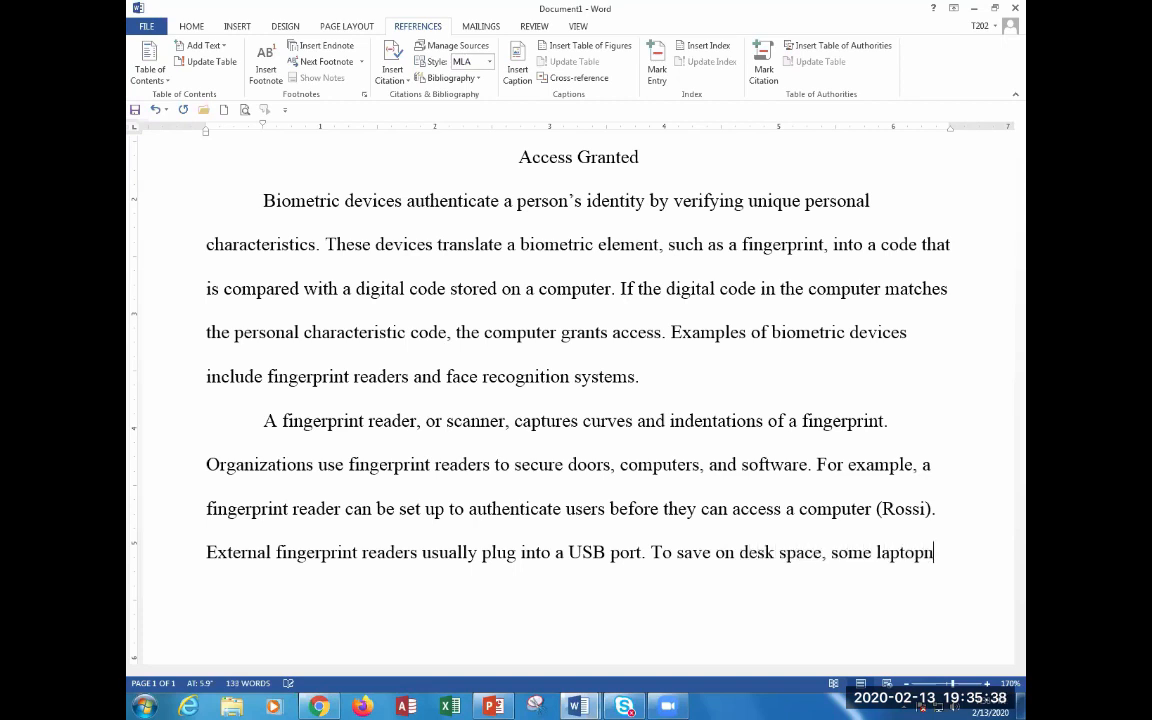
key("BackSpace")
type("s ")
type("include ")
type("built-in")
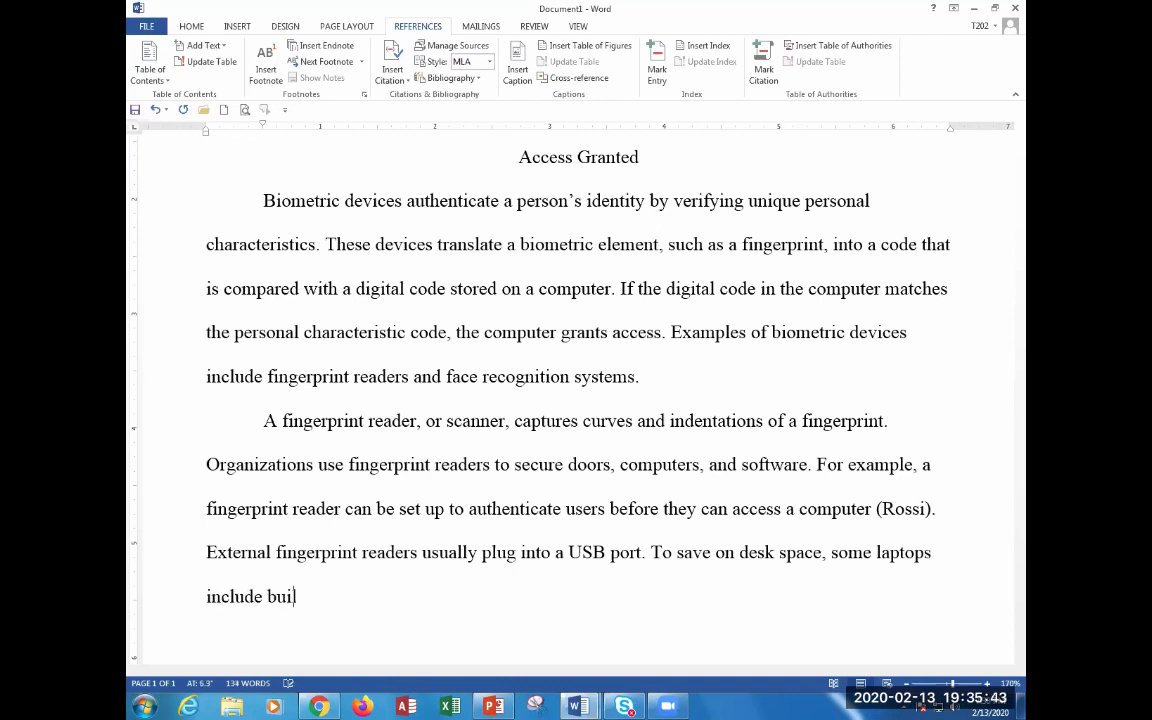
type(" fingerprint readers.")
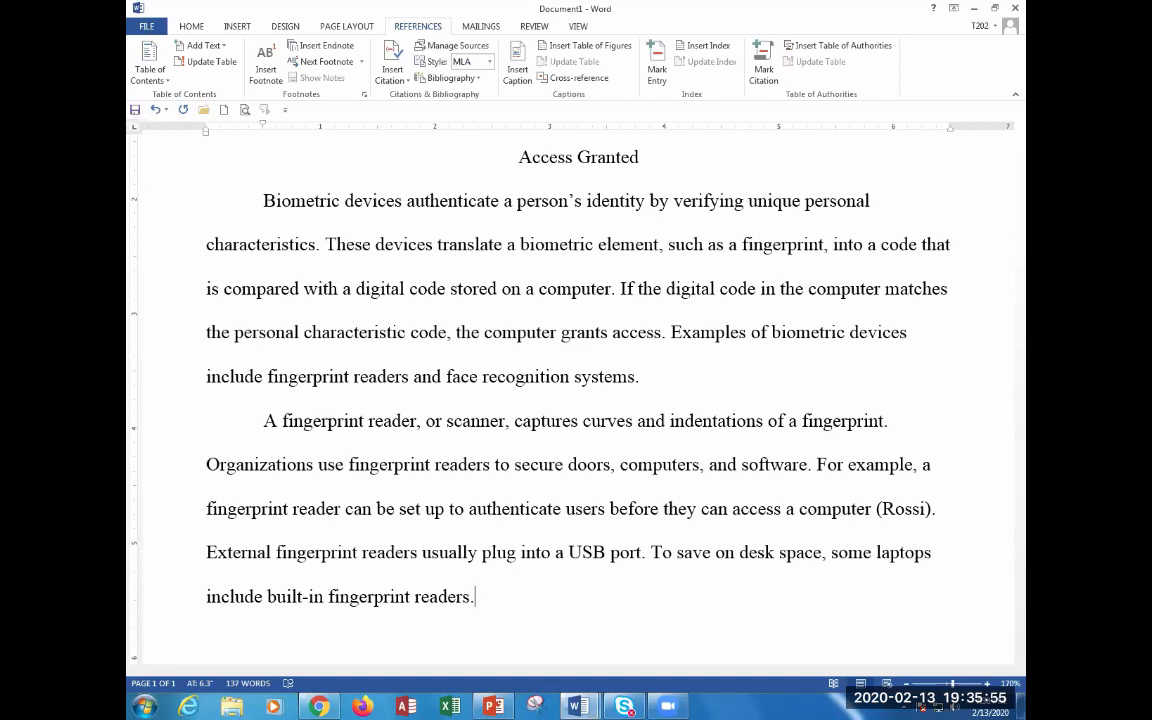
- Check the inserted citation's page number and suppress options, and close them without changing anything
scroll(933, 496, "down", 3)
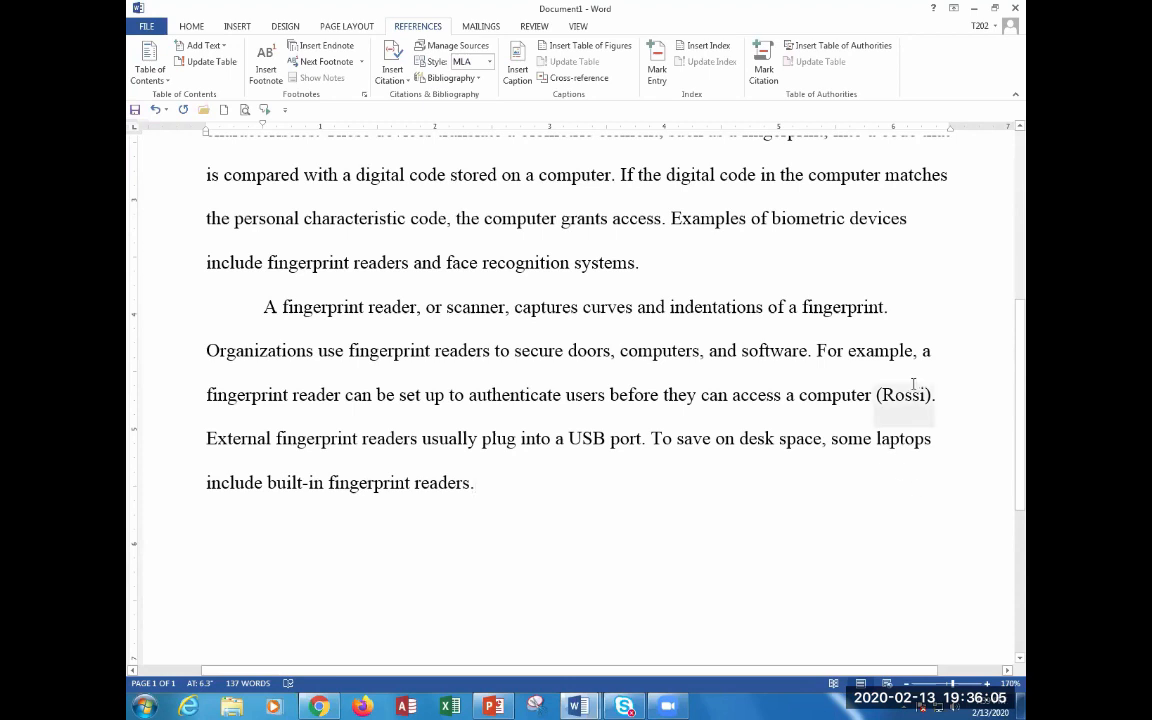
left_click(937, 413)
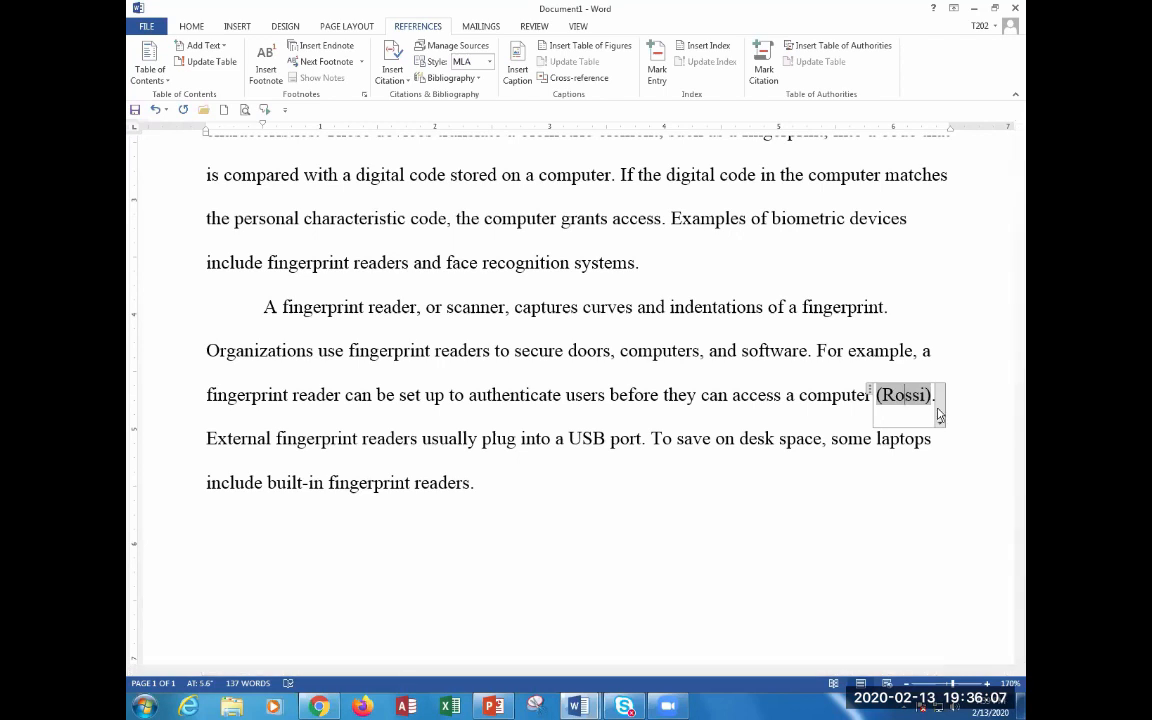
left_click(939, 414)
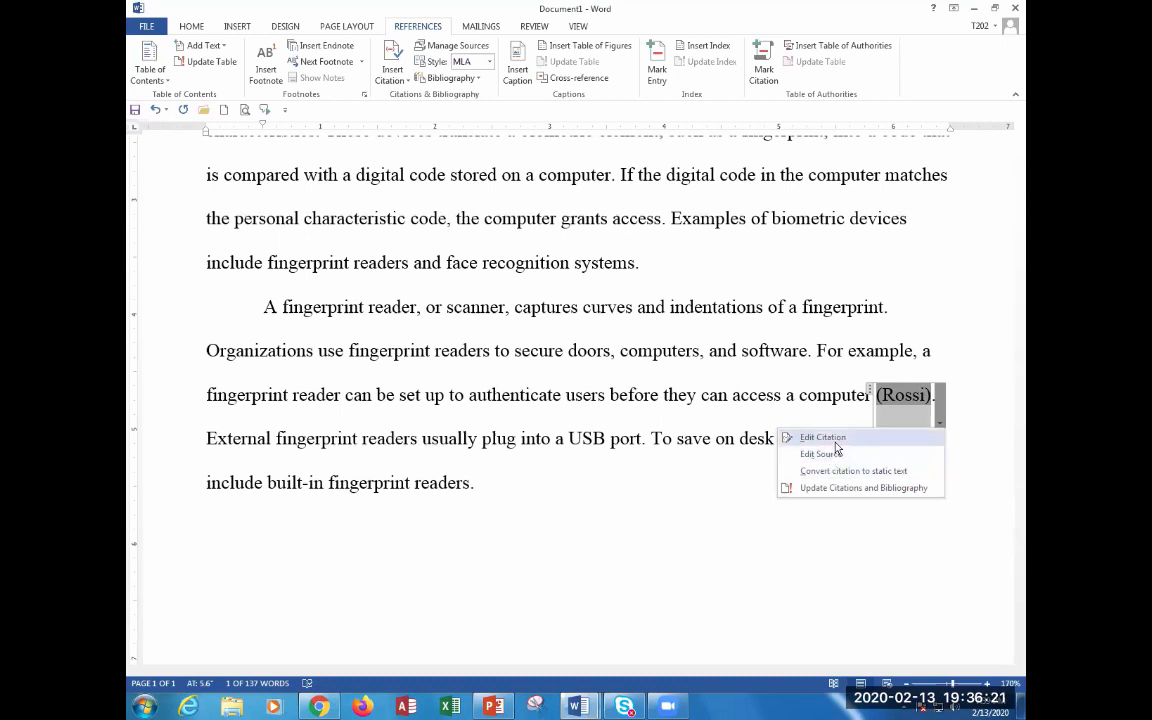
left_click(830, 438)
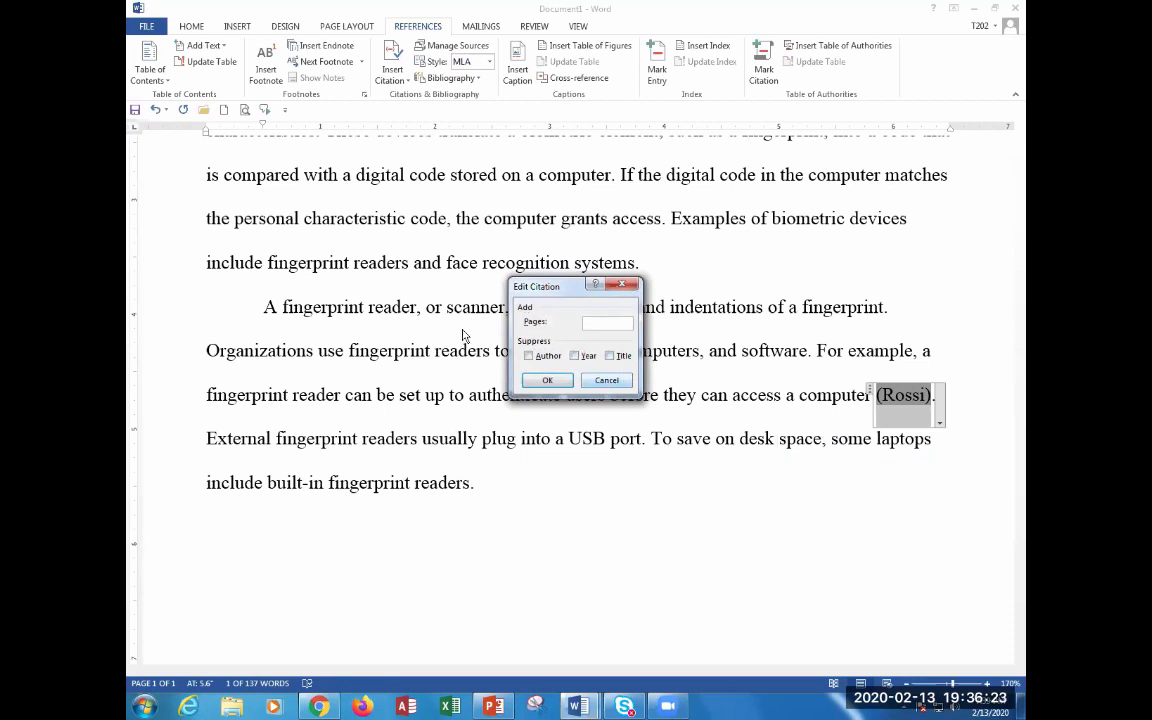
left_click(611, 383)
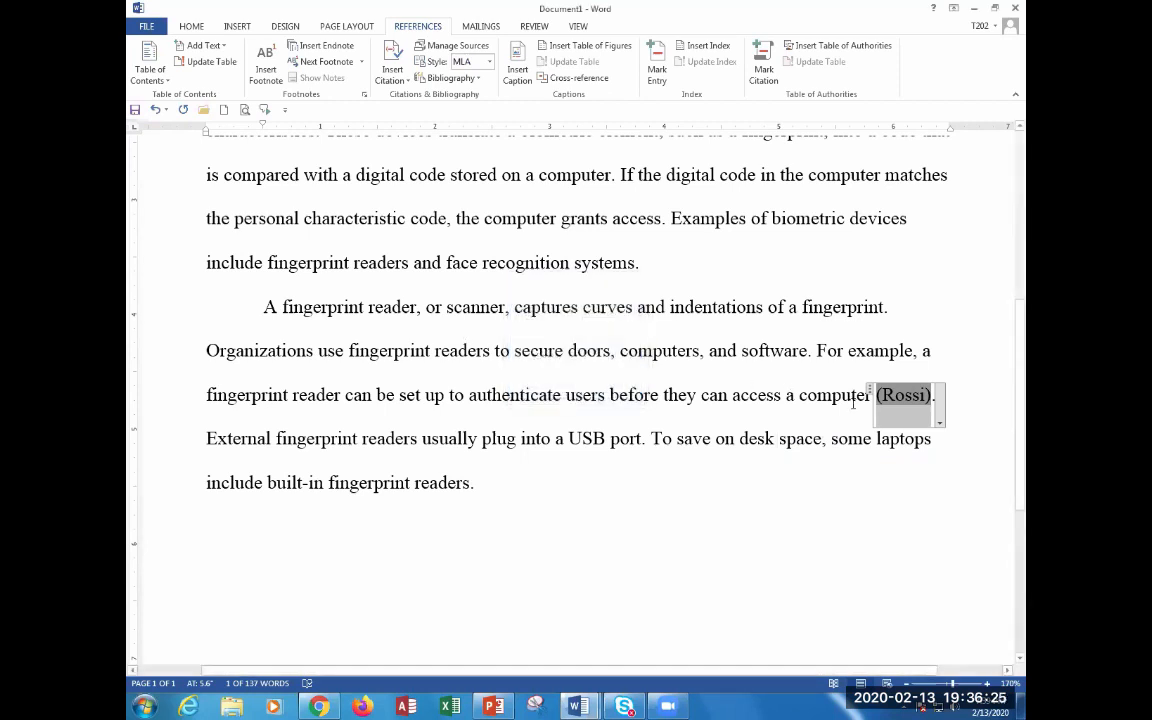
- Review the citation's source details in the Edit Source form and leave without changes
left_click(938, 422)
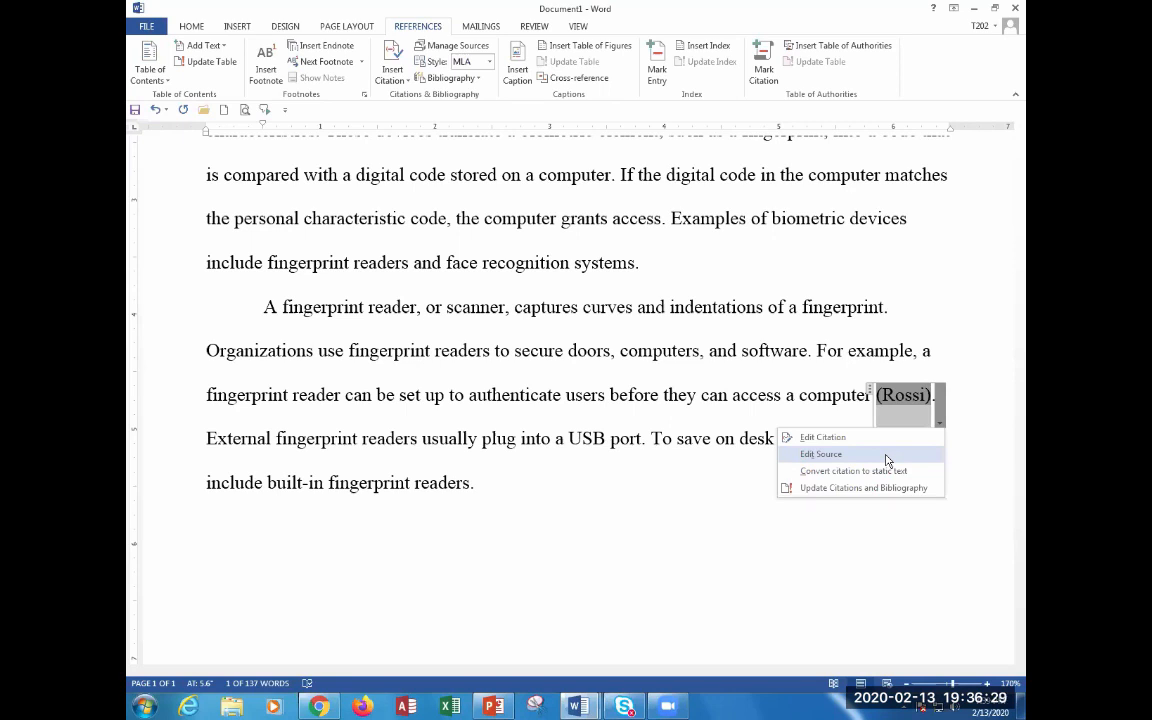
left_click(850, 455)
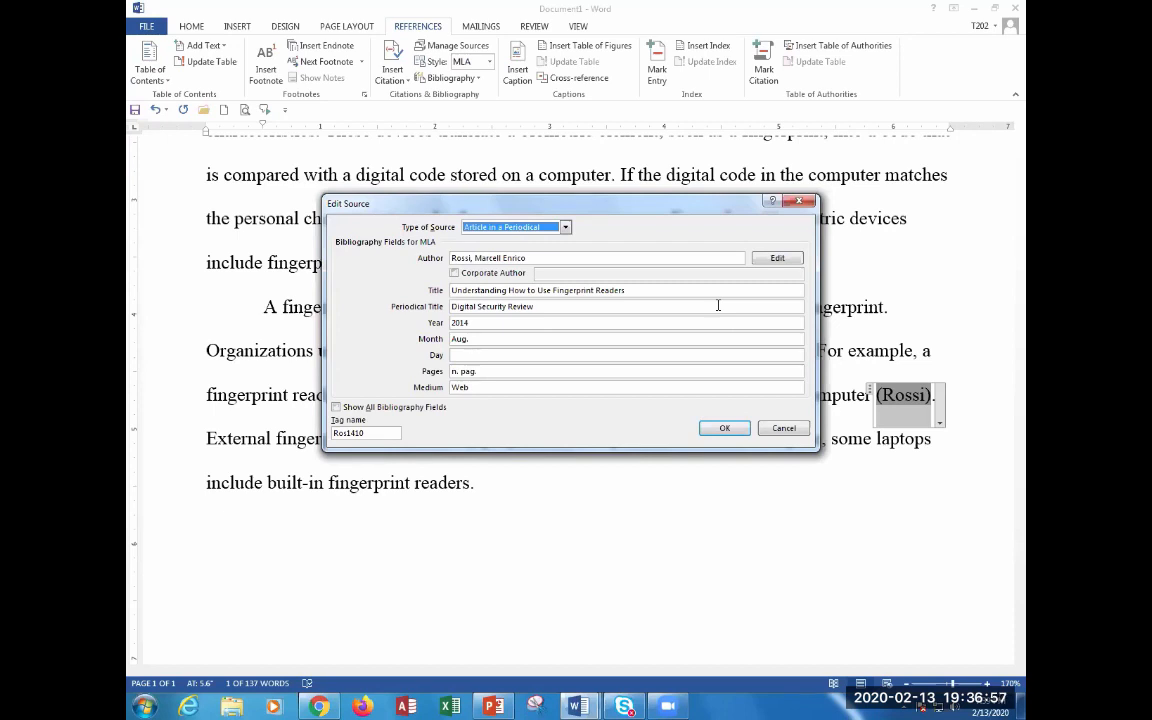
left_click(782, 429)
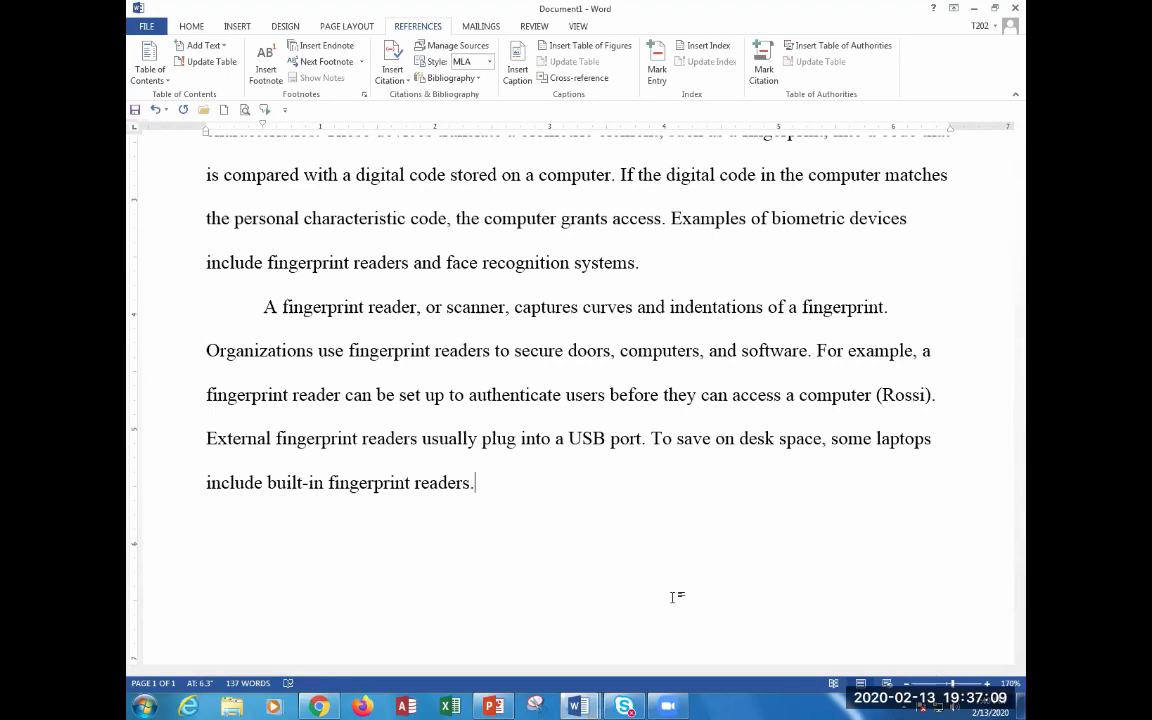
- Start saving the document on the computer in the "Super Duper Awesome Stuff" folder inside My Documents
key("ctrl+s")
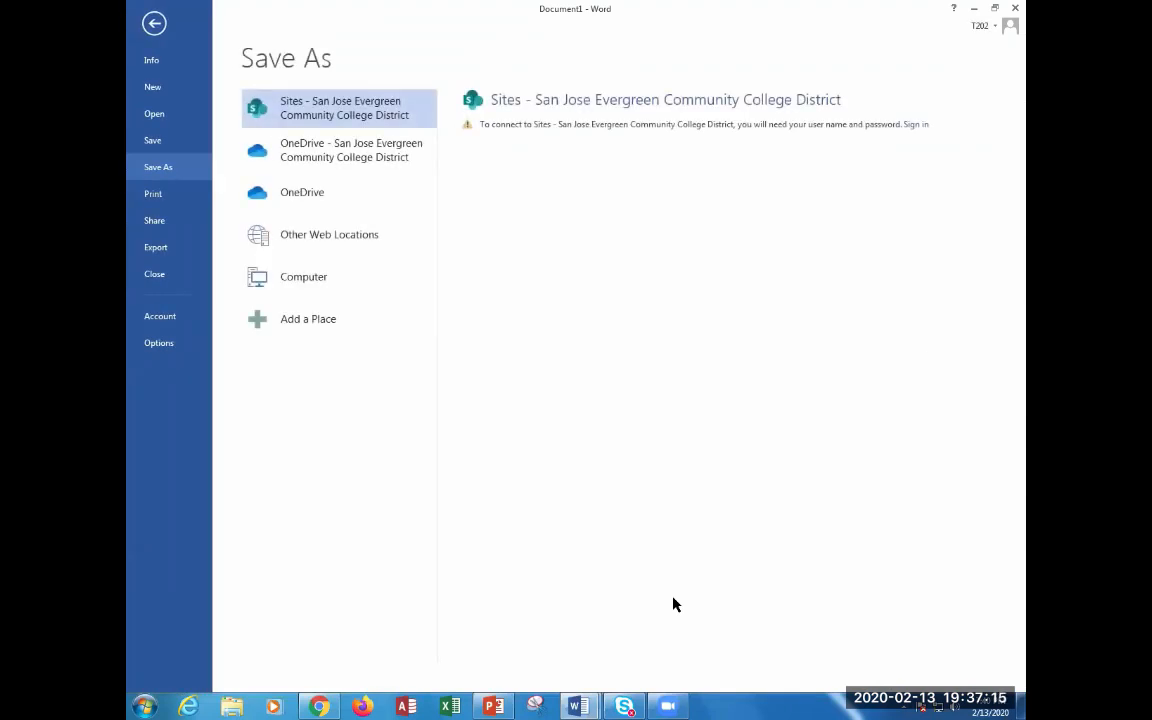
left_click(321, 277)
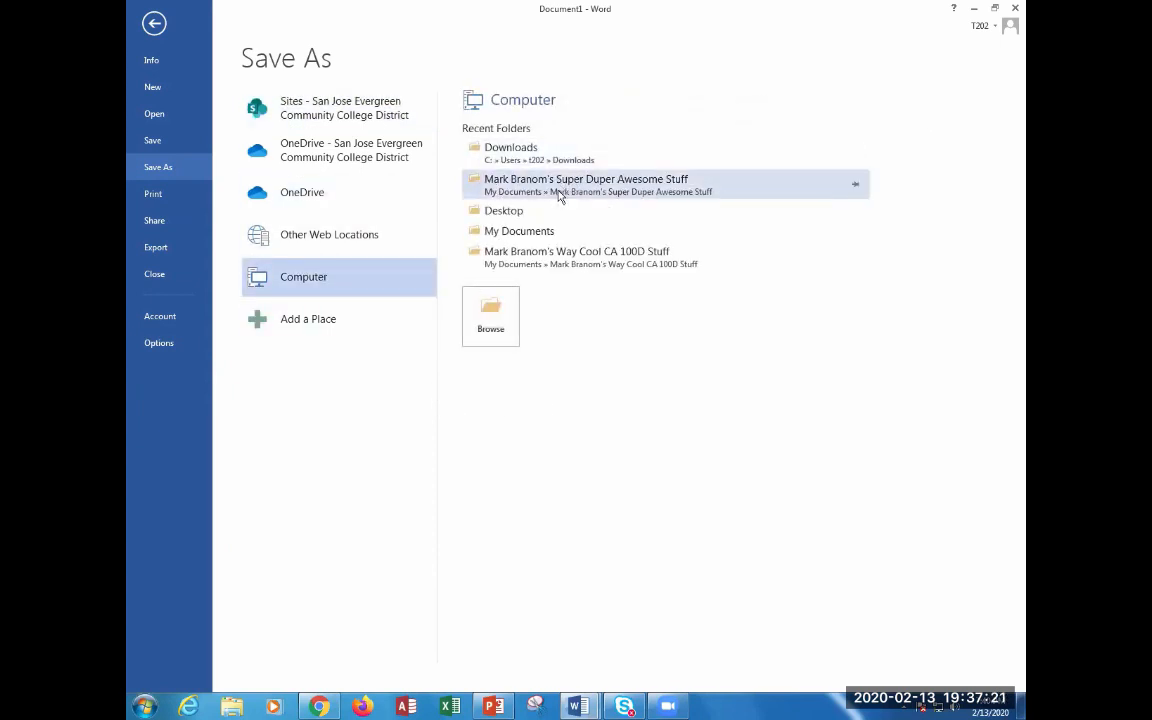
left_click(622, 190)
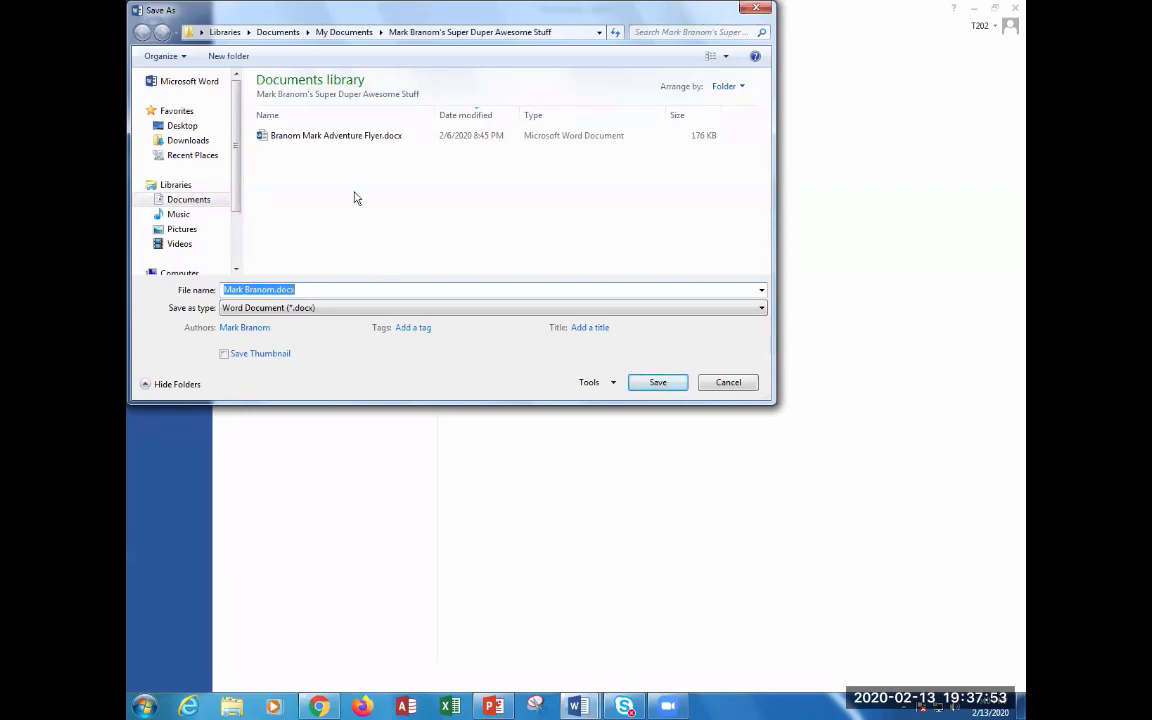
- Name the file with the author's last name and first name followed by "Access Granted", keeping the .docx extension, and save it
key("End")
key("Left")
key("Left")
key("Left")
key("Left")
key("Left")
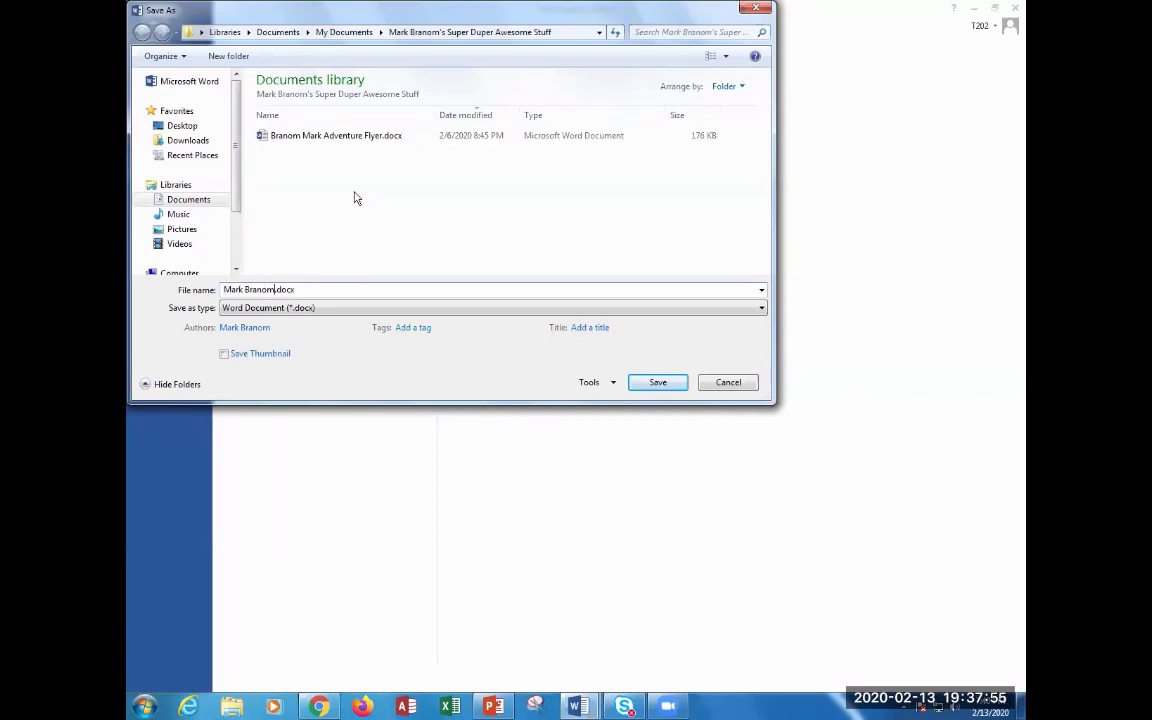
key("BackSpace")
key("BackSpace")
key("BackSpace")
key("BackSpace")
key("BackSpace")
key("BackSpace")
key("BackSpace")
key("BackSpace")
key("BackSpace")
key("BackSpace")
key("BackSpace")
type("Branom Mark ")
type("Access Grants")
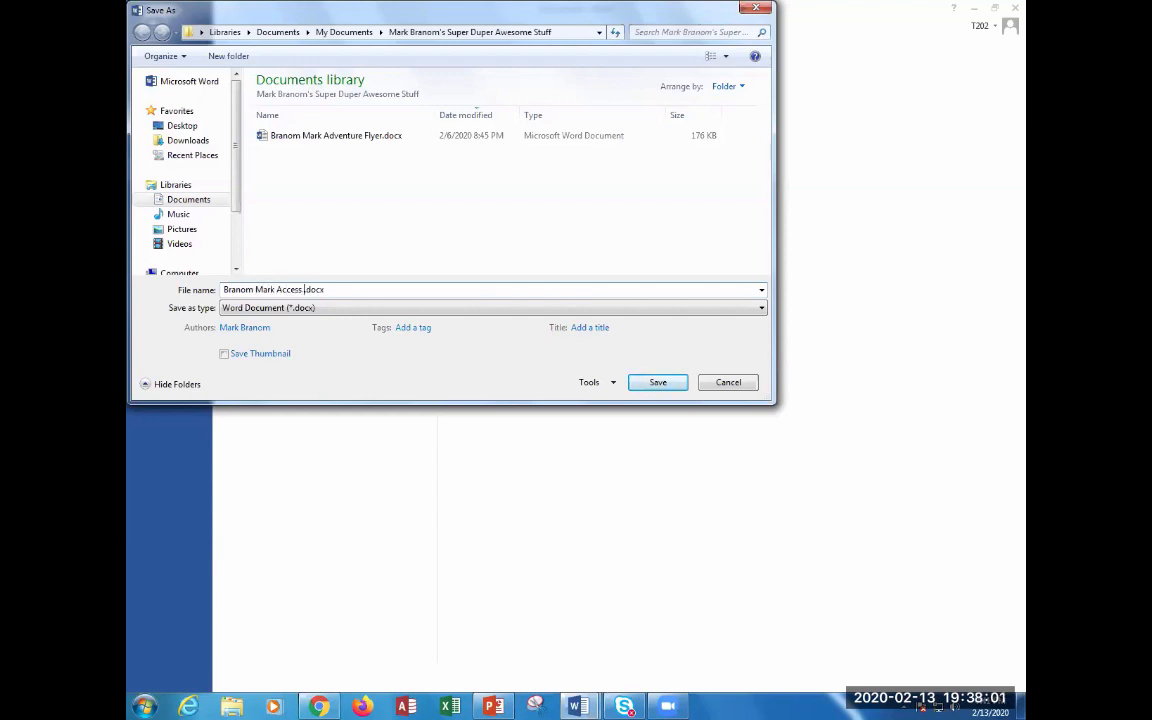
type("d")
key("Return")
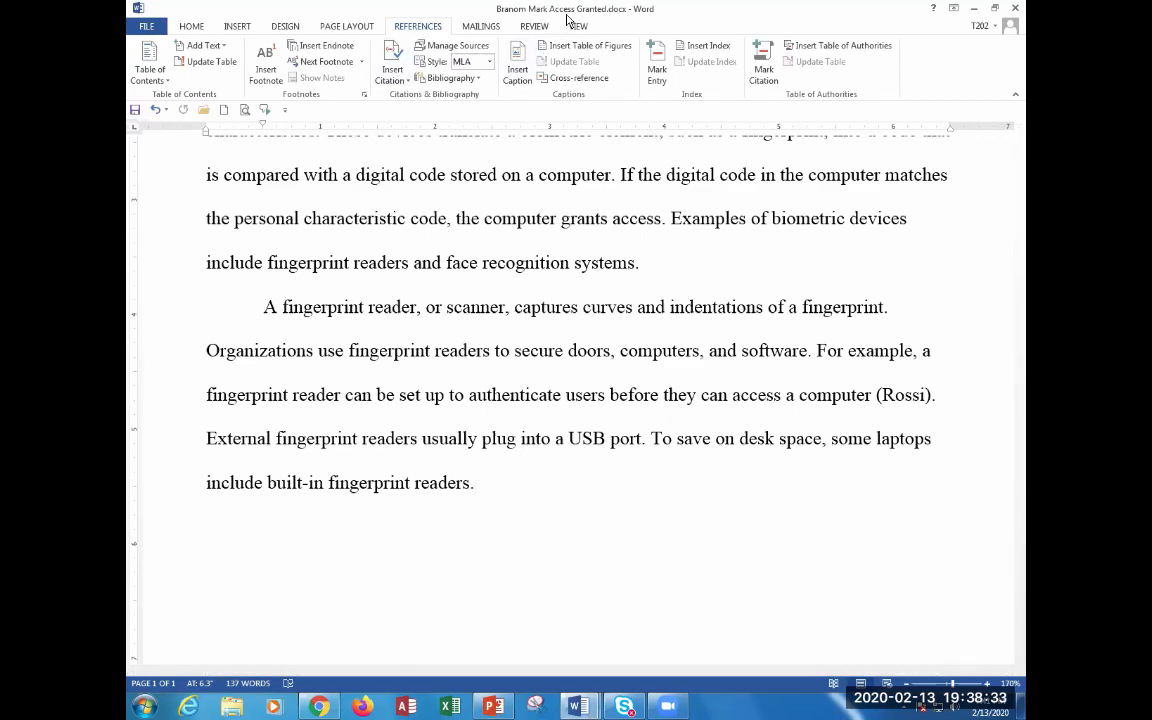
- Switch to Chrome and read the course page "Using AutoCorrect to Automatically Enter Text You Often Use"
left_click(318, 707)
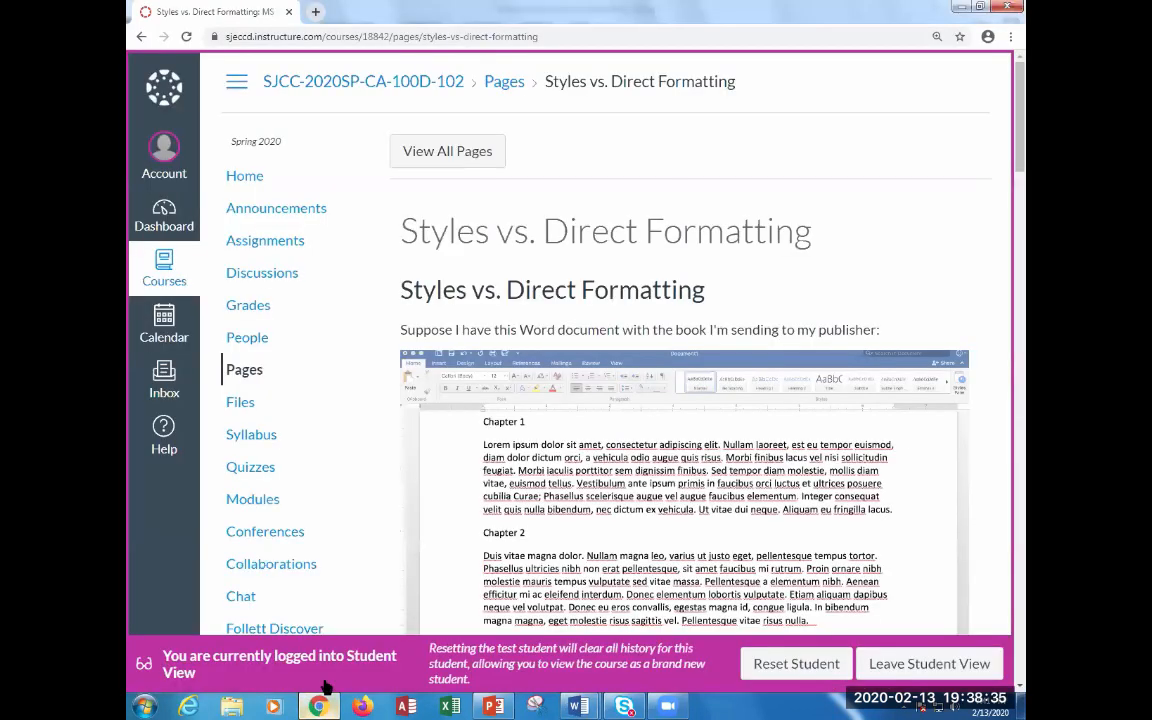
left_click(447, 151)
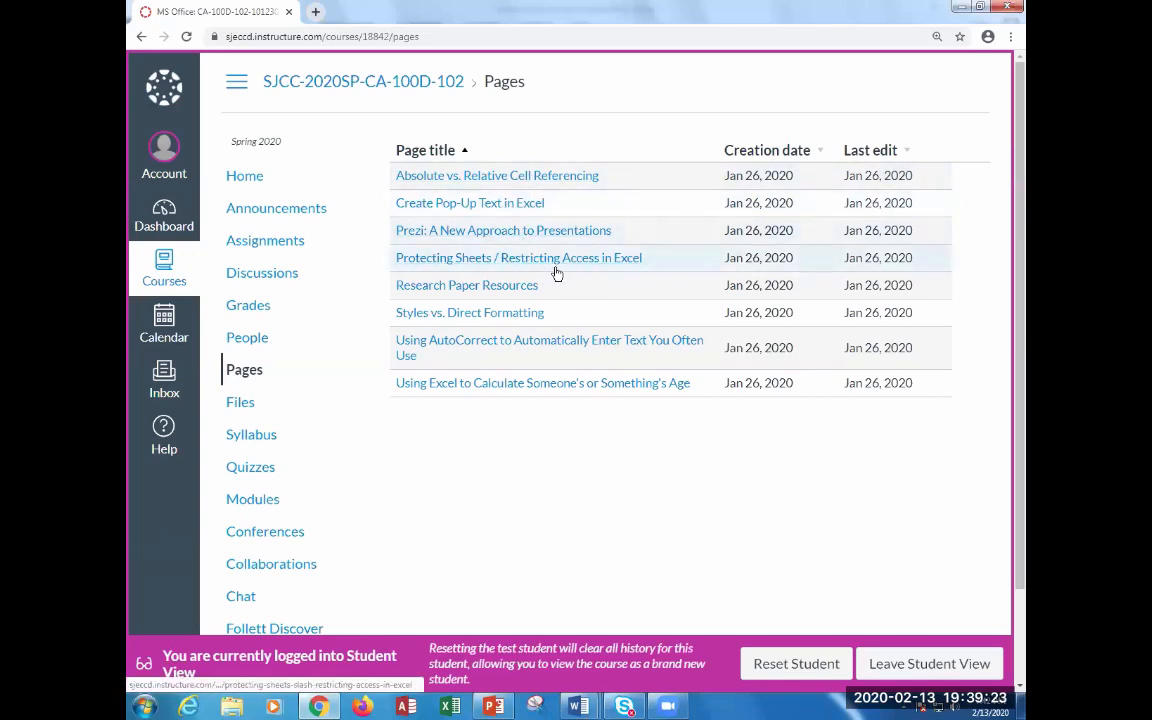
left_click(543, 345)
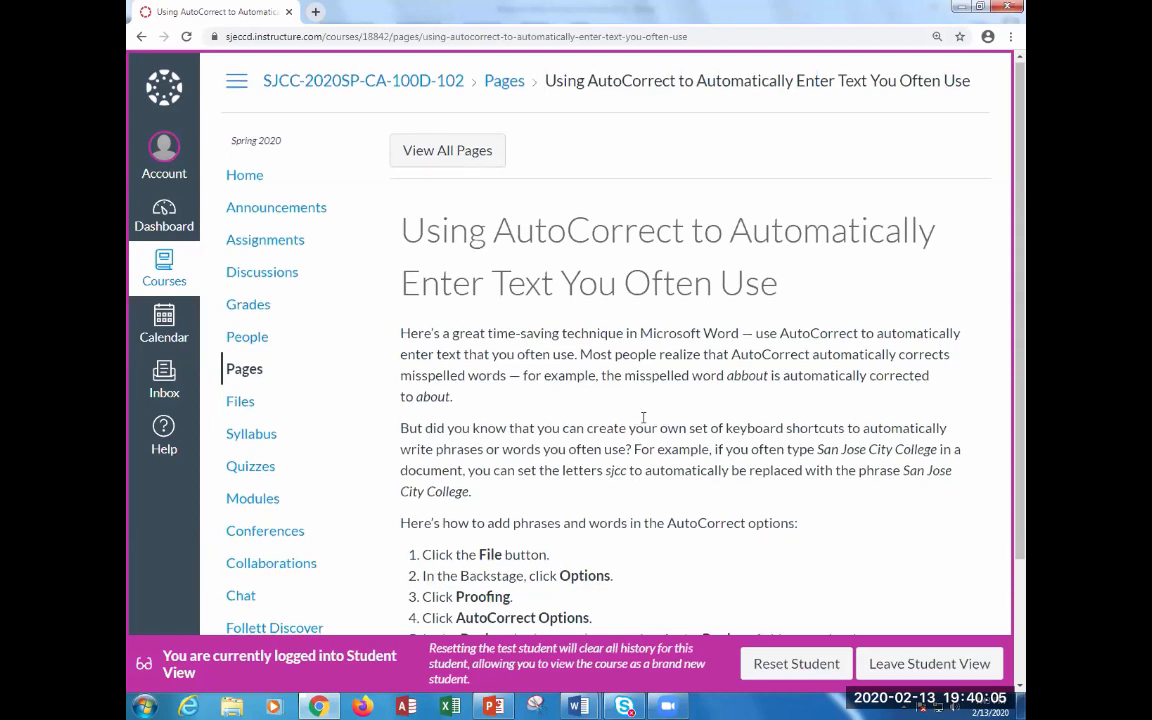
scroll(632, 430, "down", 3)
scroll(630, 430, "up", 3)
scroll(630, 283, "down", 3)
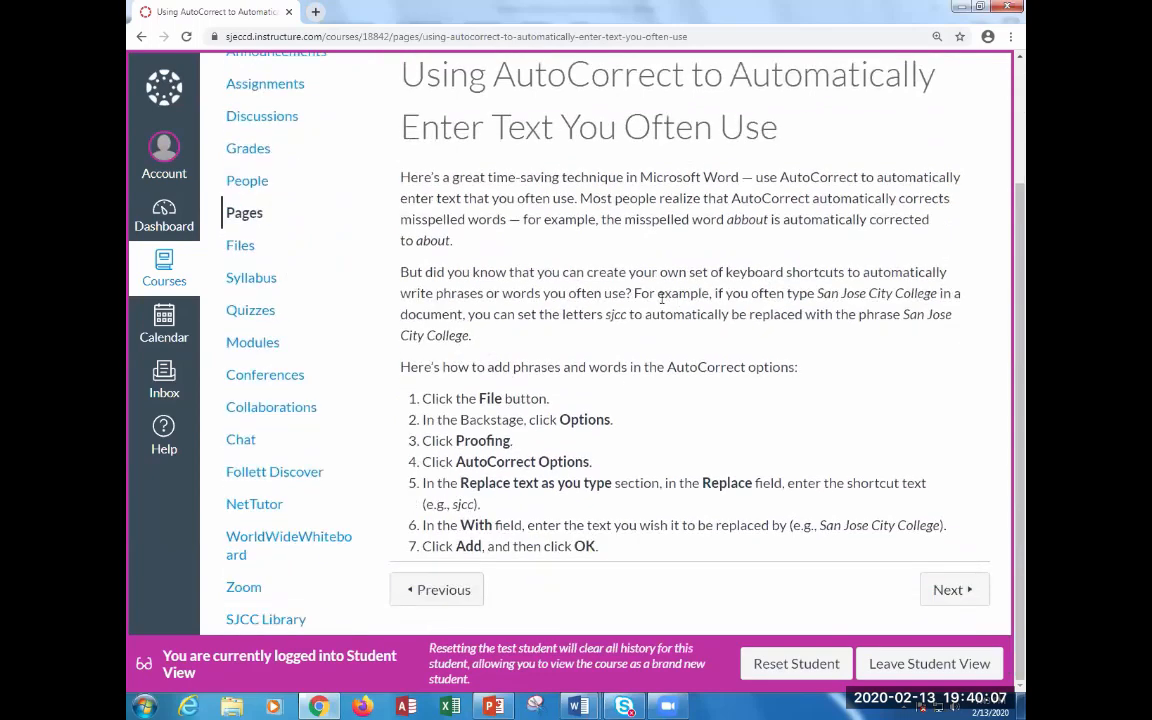
double_click(731, 219)
triple_click(661, 208)
left_click(625, 196)
- Return to Word and open the AutoCorrect options from the proofing settings
key("alt+Tab")
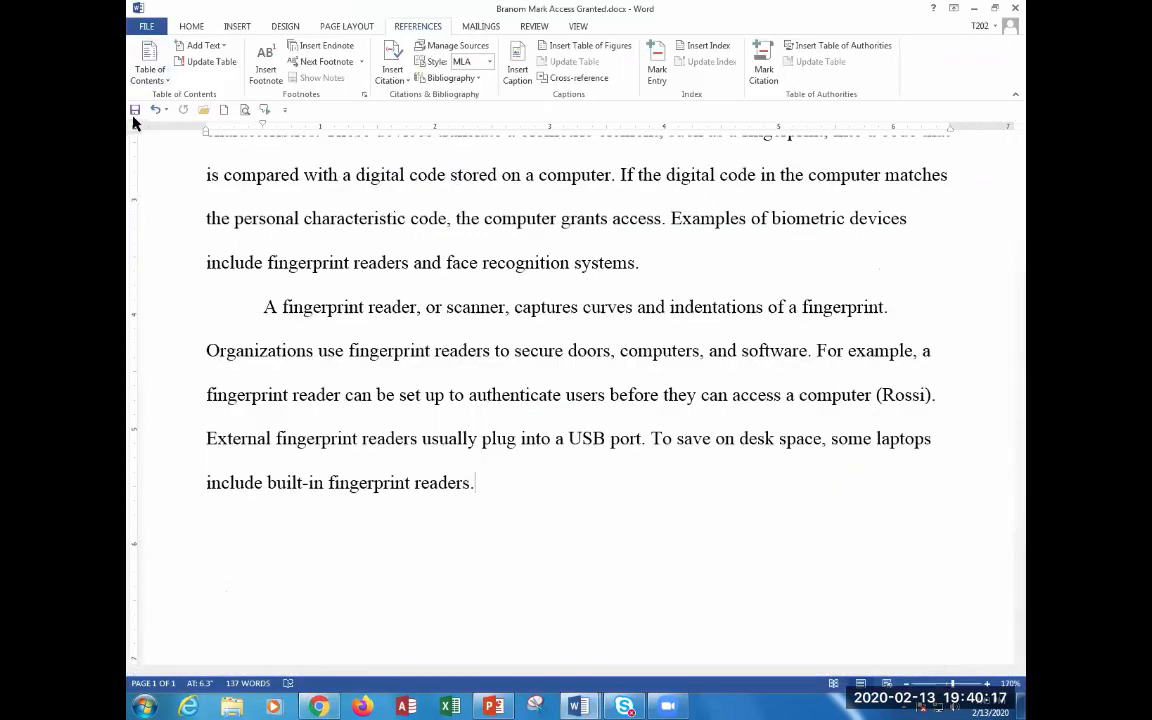
left_click(138, 31)
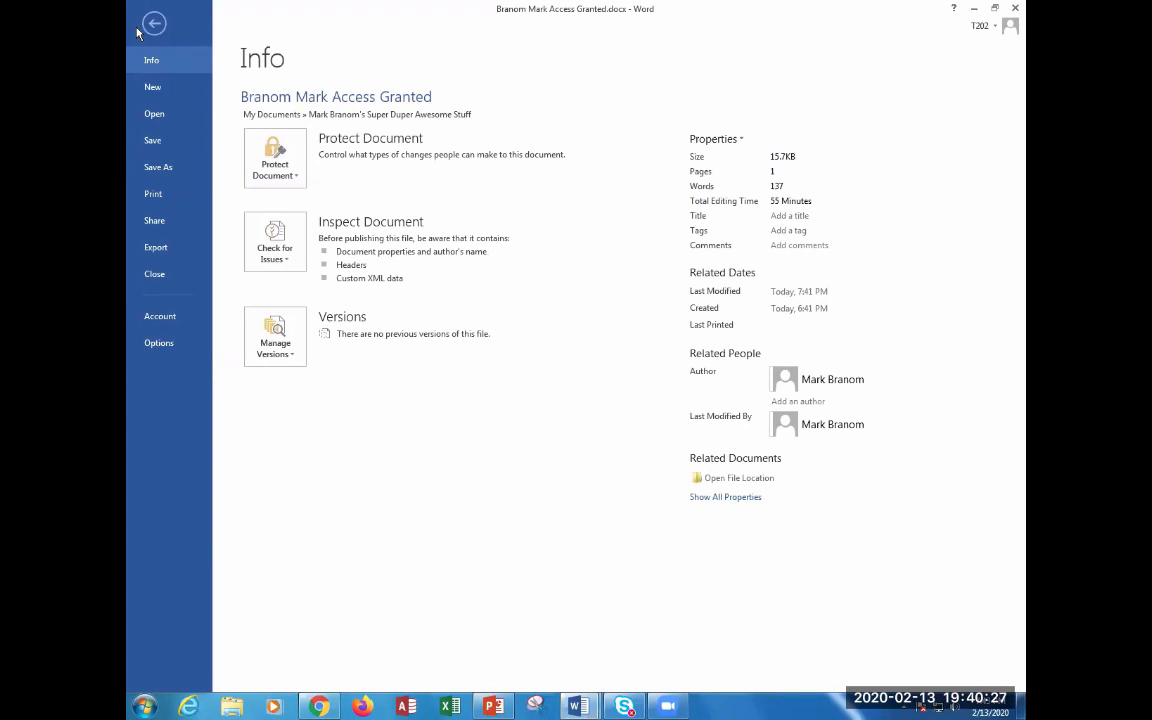
left_click(159, 343)
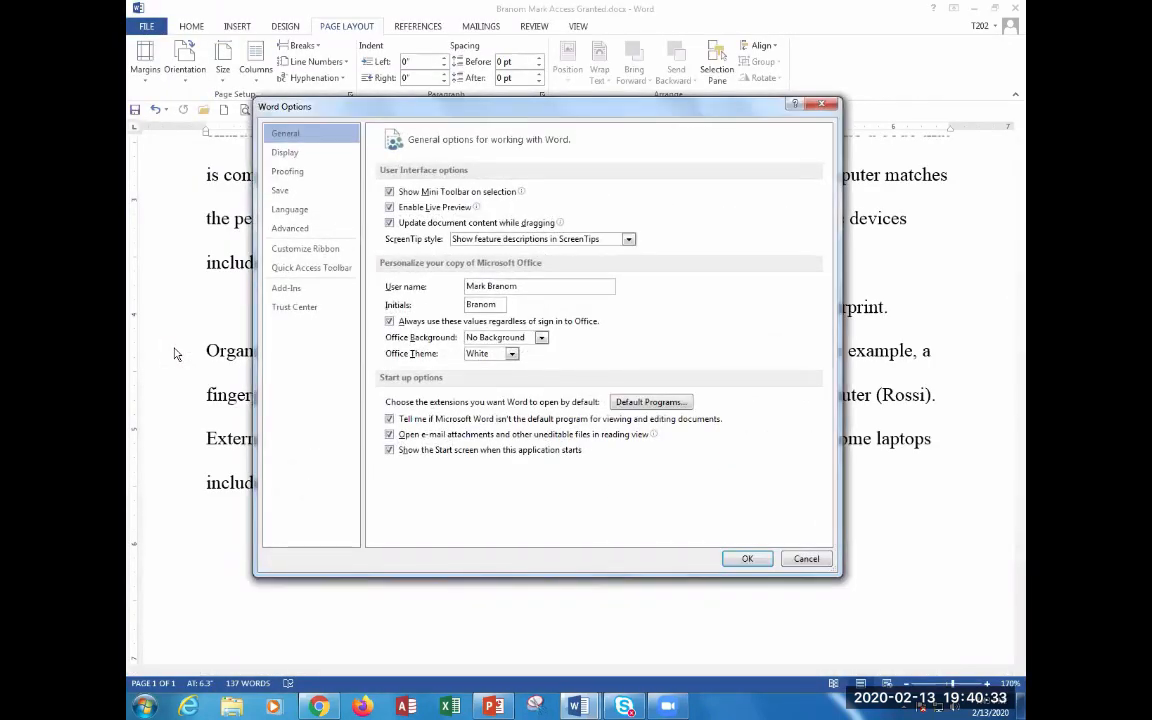
left_click(288, 172)
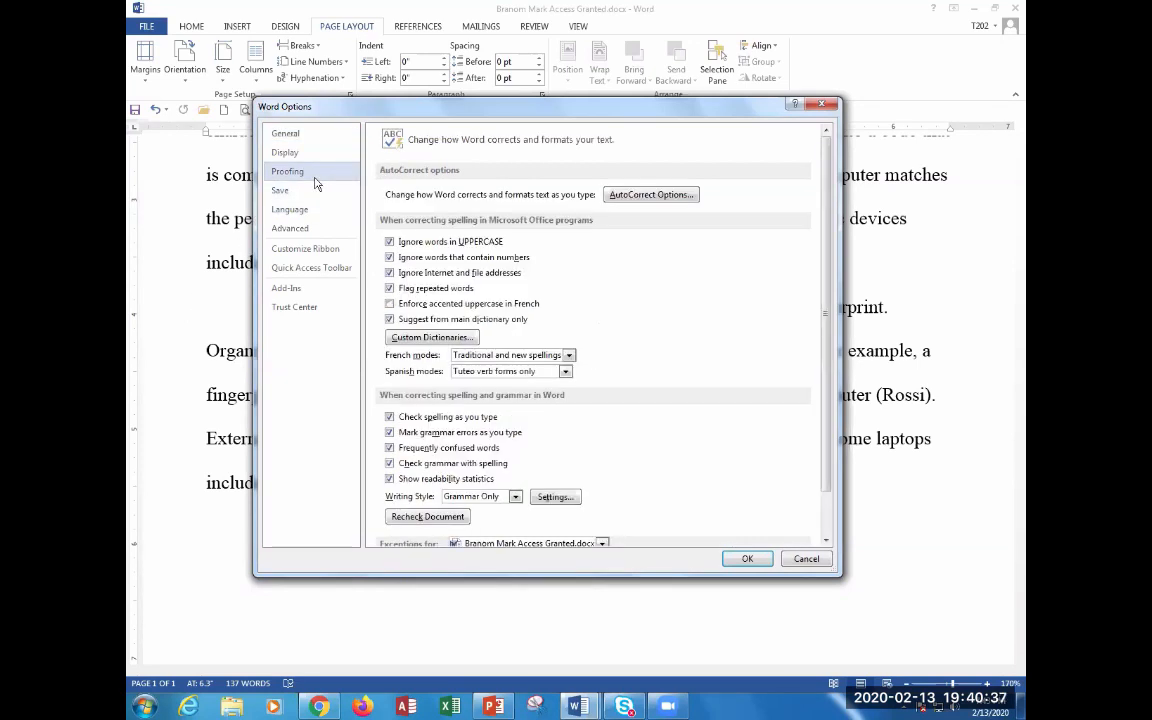
left_click(621, 205)
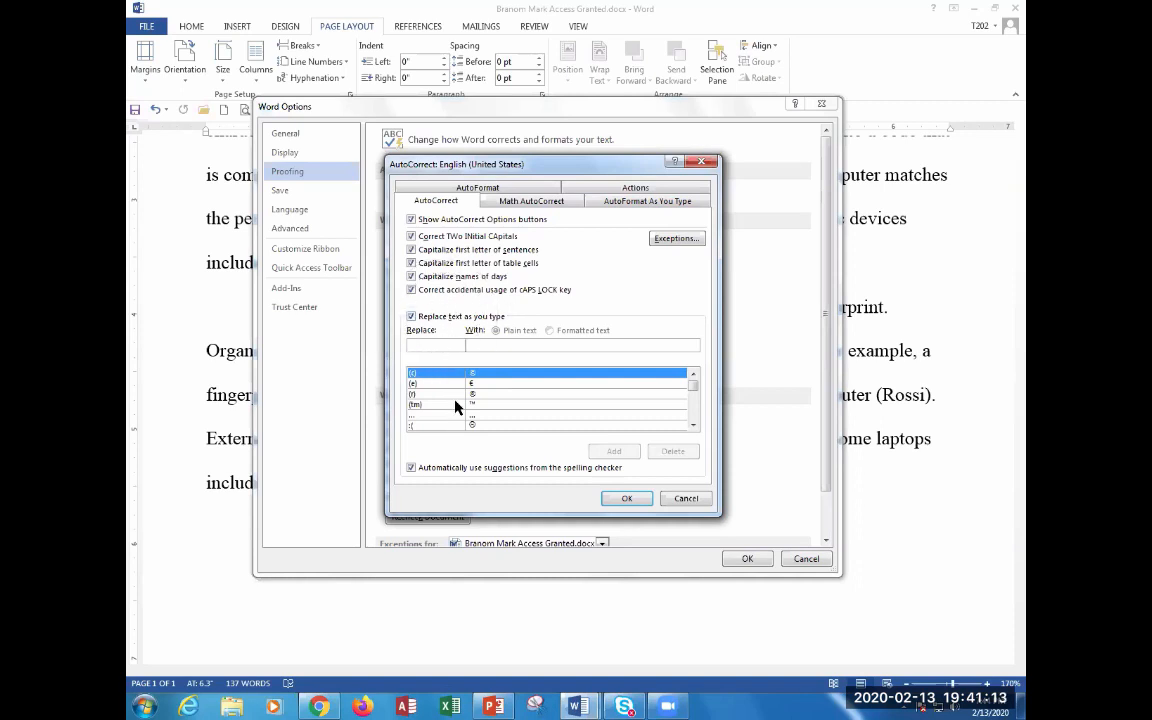
- Look through the AutoCorrect replacement list, including the (c) and (e) entries, and leave the options without changes
scroll(480, 400, "down", 4)
scroll(505, 402, "down", 10)
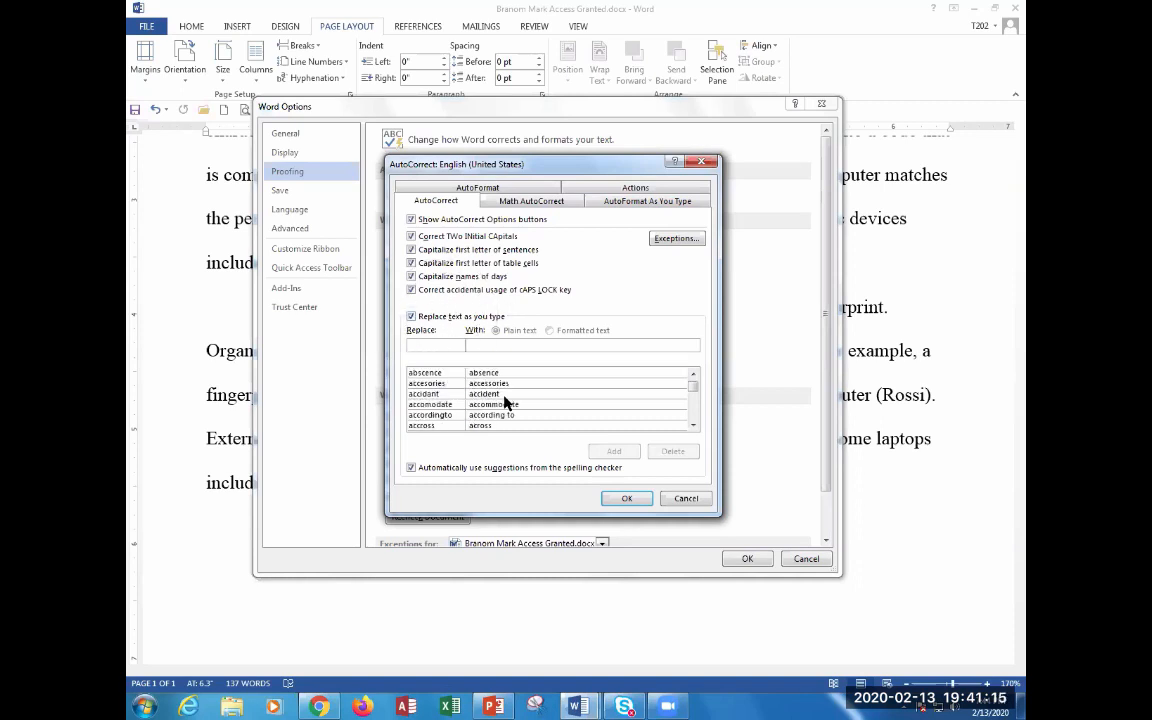
scroll(505, 402, "down", 15)
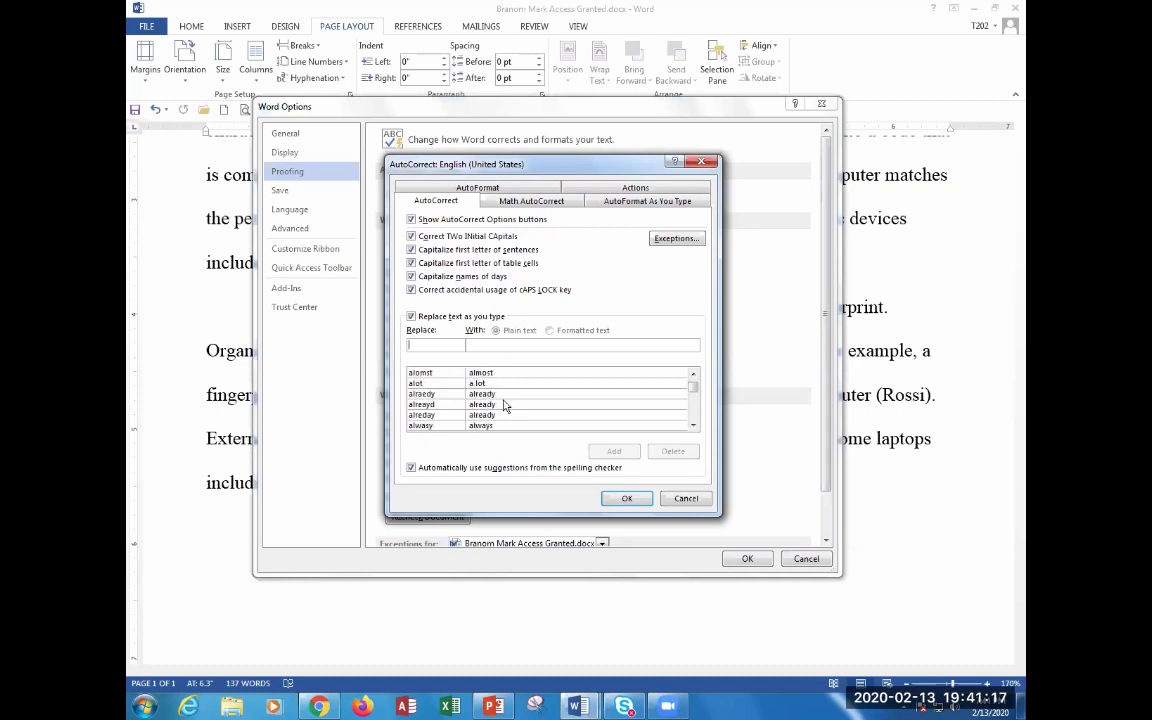
scroll(505, 402, "down", 15)
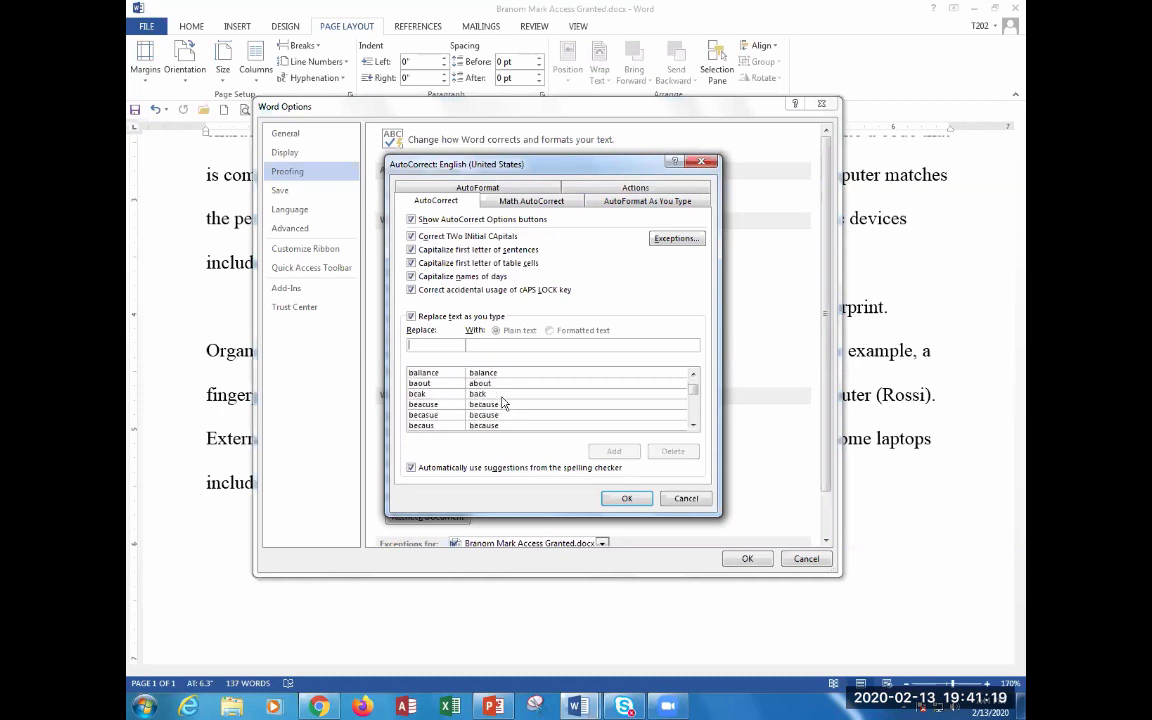
left_click(680, 384)
left_click_drag(692, 391, 691, 368)
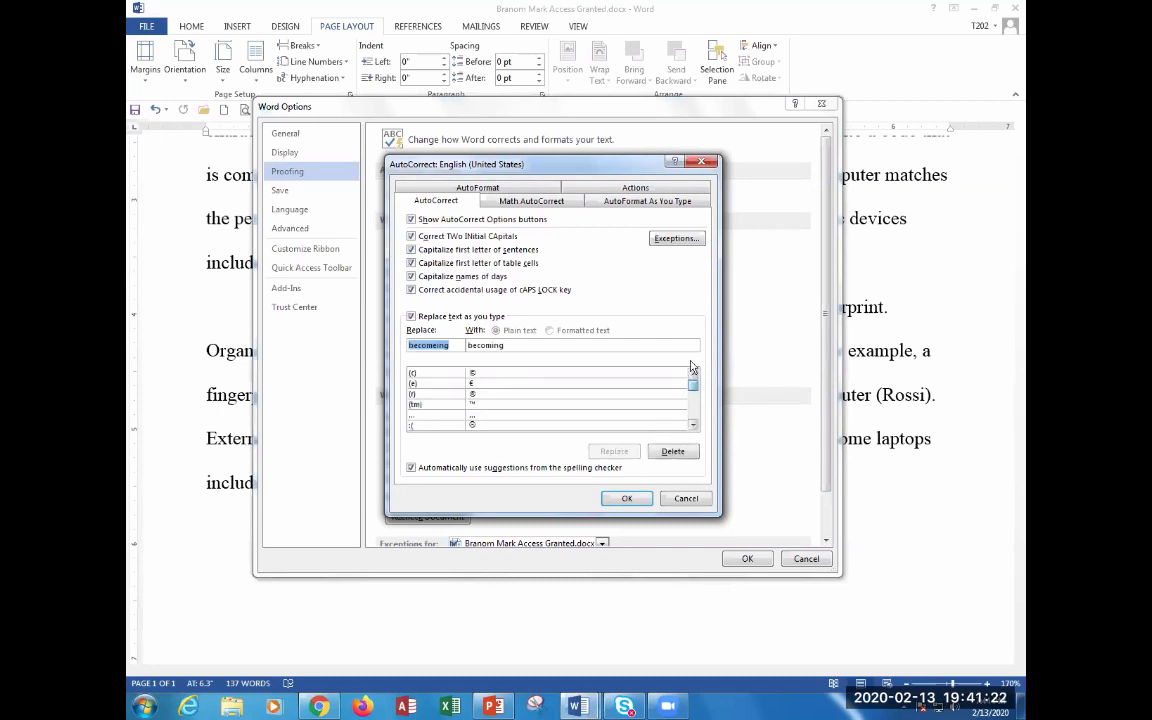
left_click(505, 373)
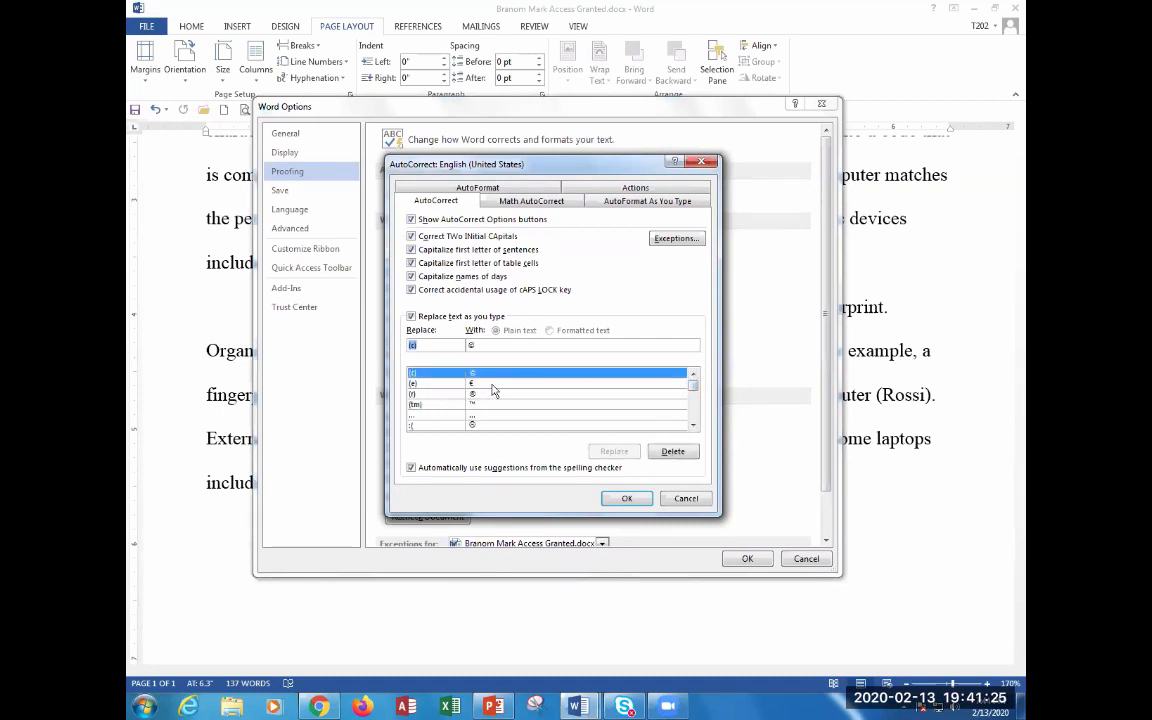
left_click(458, 384)
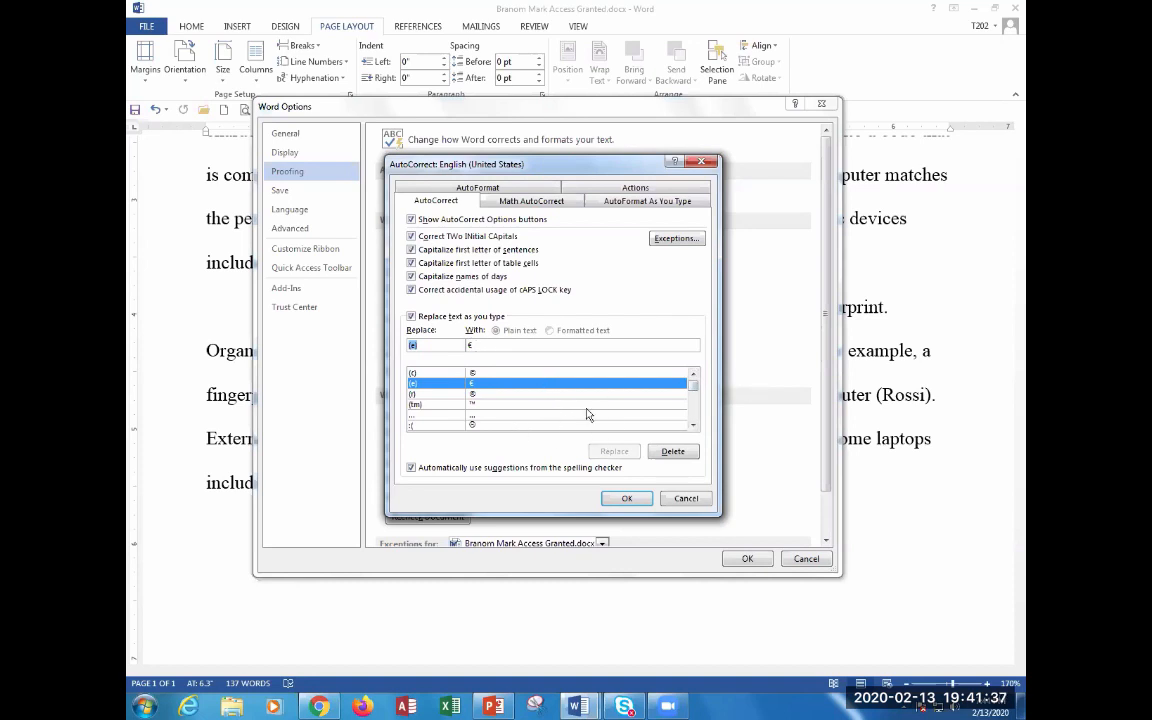
left_click(686, 498)
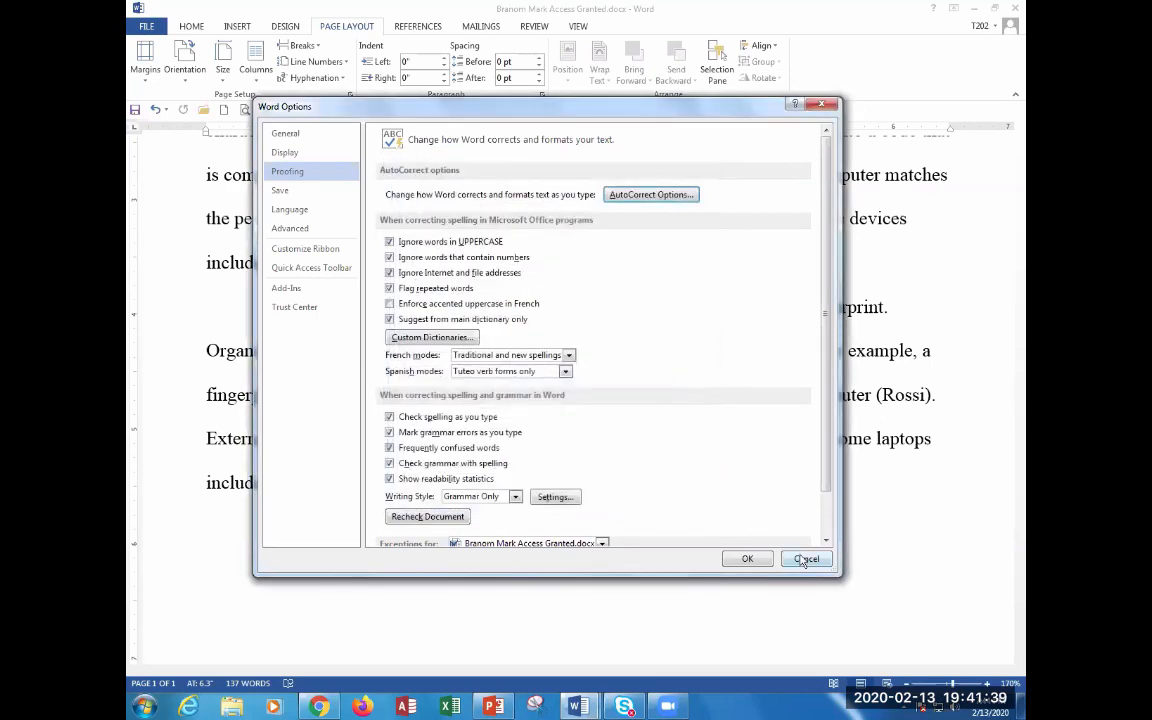
left_click(806, 558)
- Start a new paragraph below the fingerprint reader text, try the ":)" AutoCorrect replacement there, and delete it
key("Return")
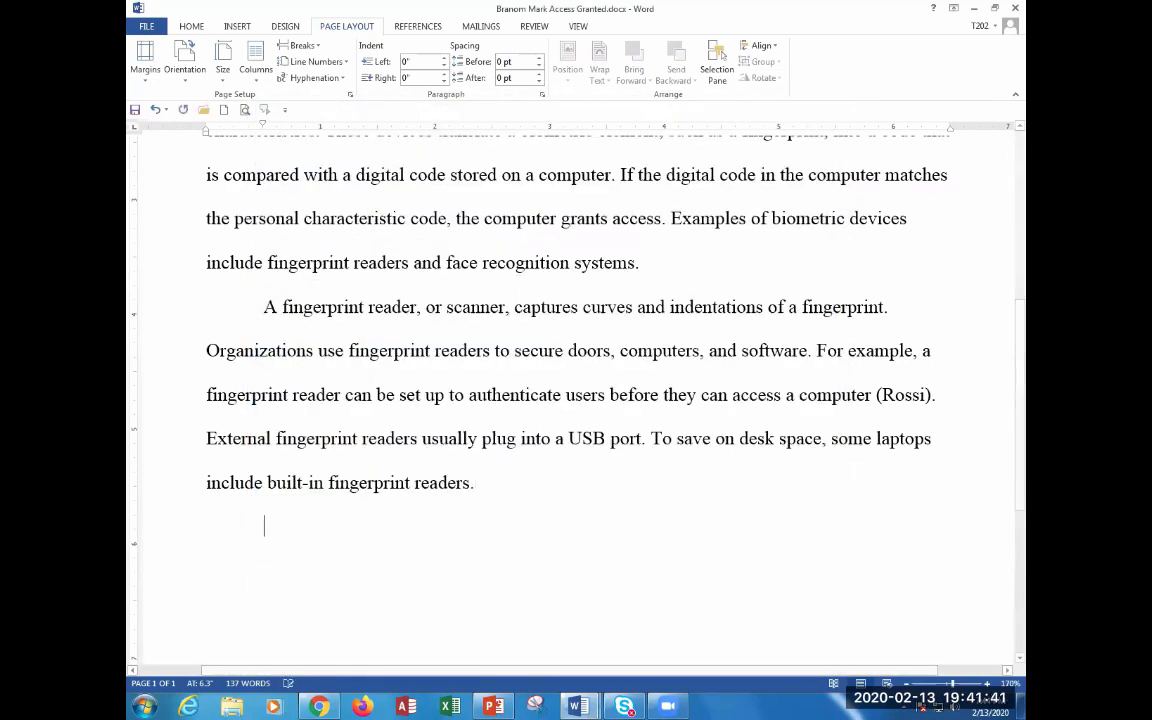
type(":")
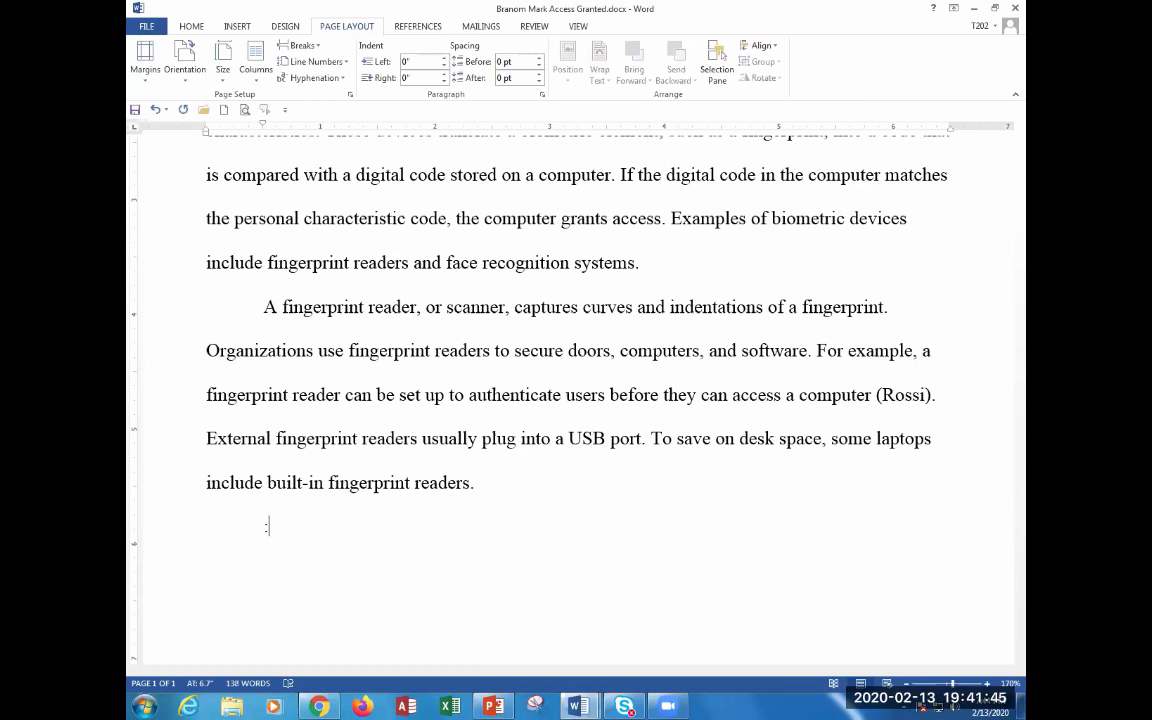
type(")")
key("ctrl+z")
key("BackSpace")
key("BackSpace")
- Review the AutoCorrect instructions in Chrome once more and return to the Word document
key("alt+Tab")
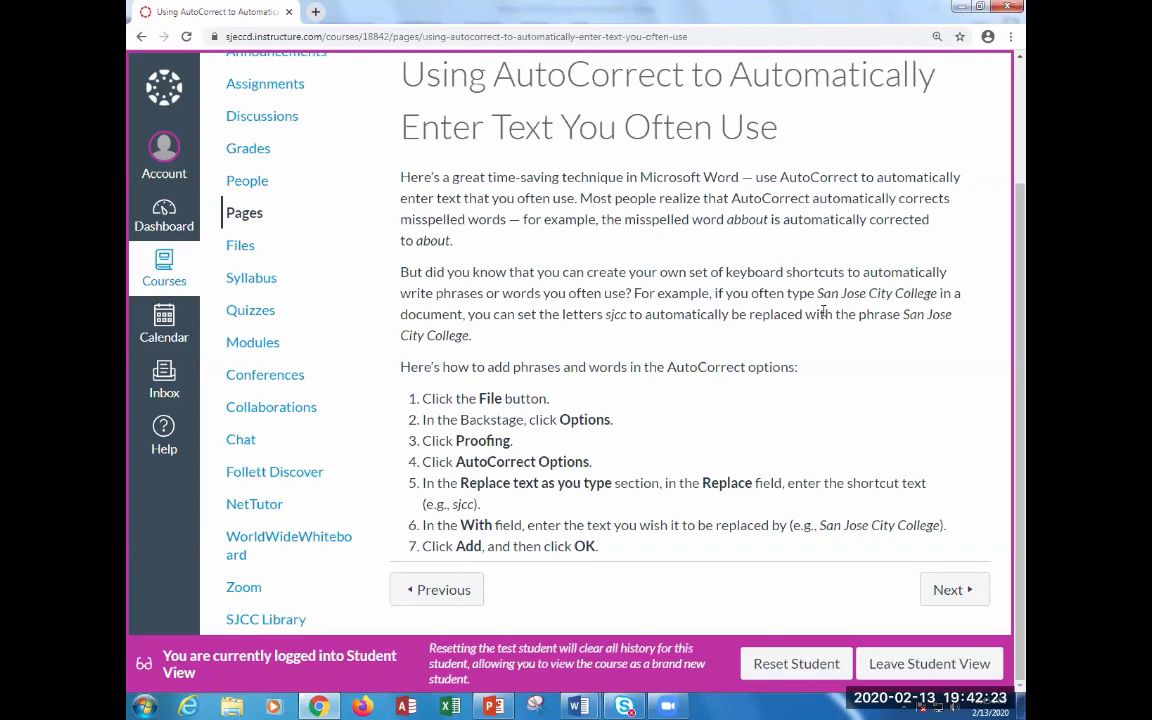
key("alt+Tab")
key("alt+Tab")
key("alt+Tab")
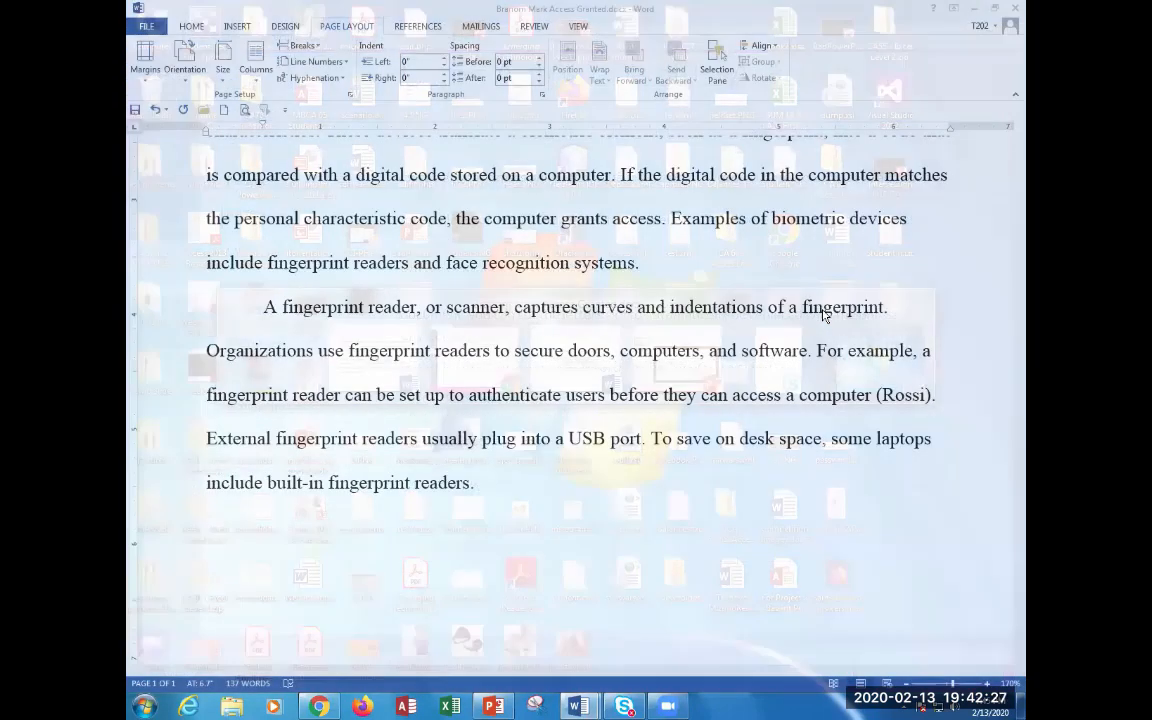
- Open the AutoCorrect options in the proofing settings, look up the "sjcc" shortcut, and clear the entry
left_click(140, 27)
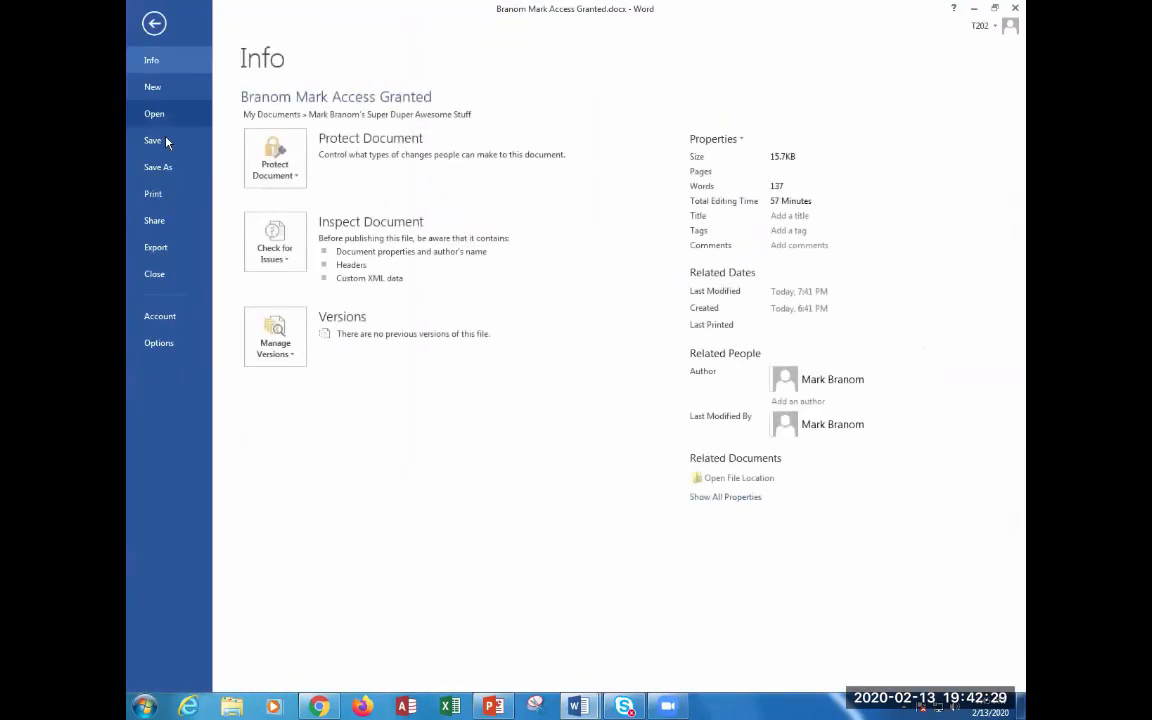
left_click(170, 344)
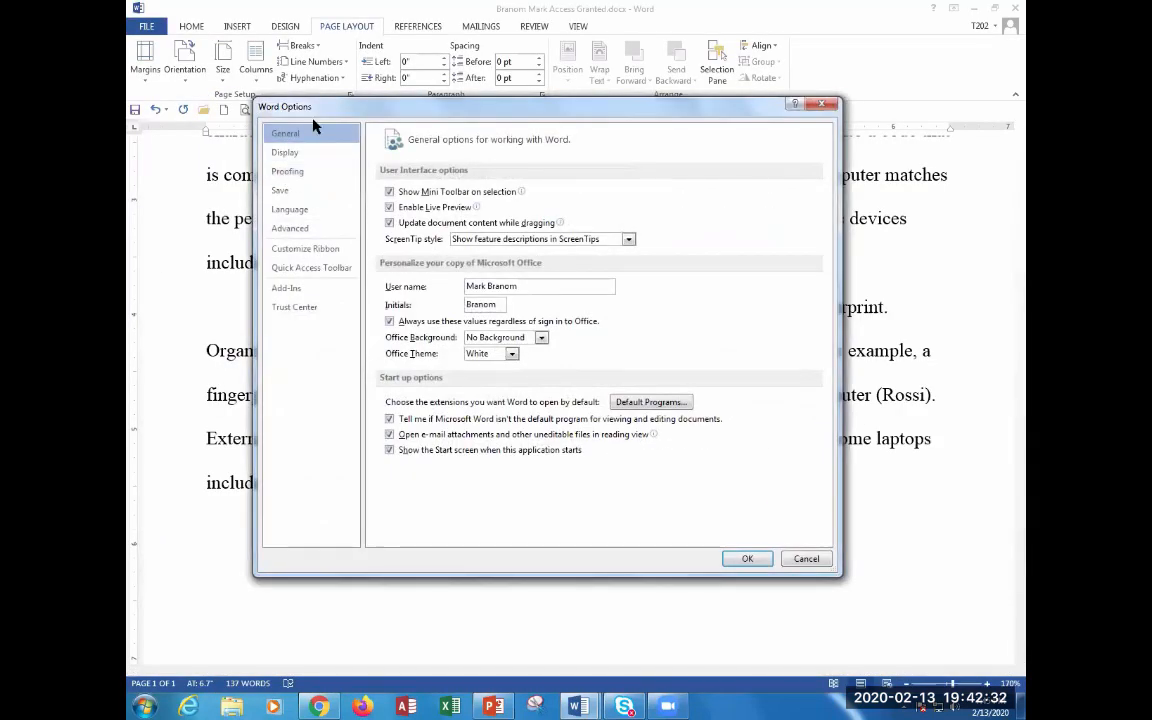
left_click(300, 173)
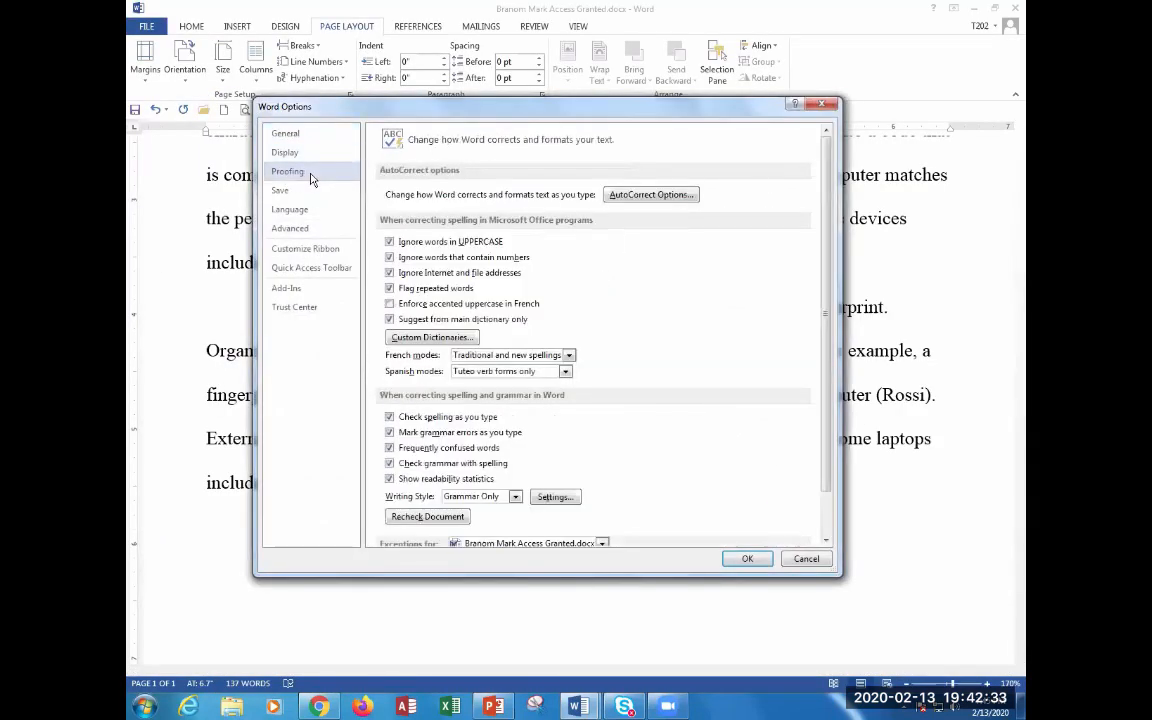
left_click(640, 198)
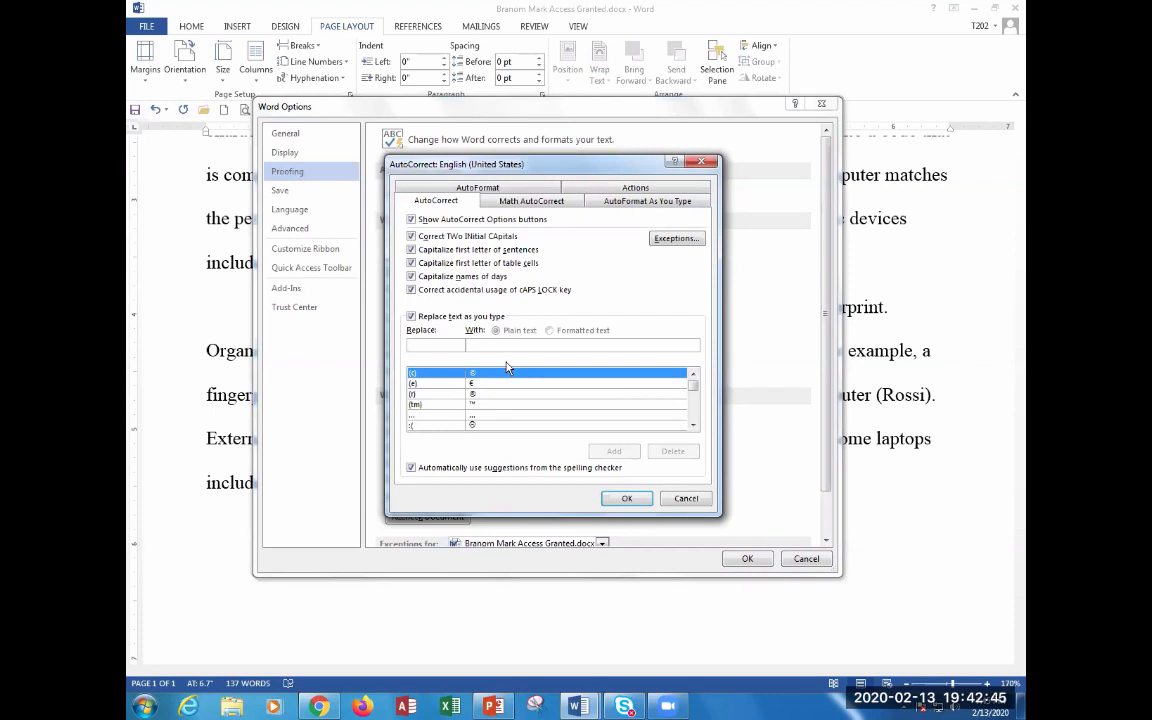
type("sjcc")
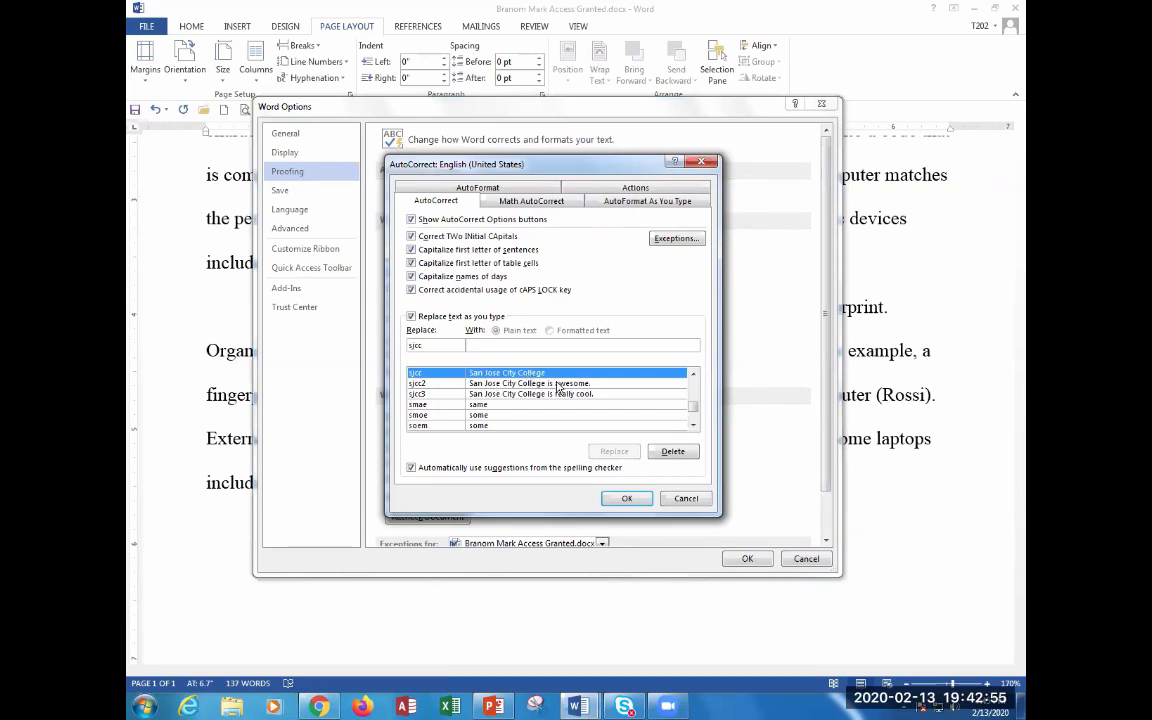
key("BackSpace")
key("BackSpace")
key("BackSpace")
key("BackSpace")
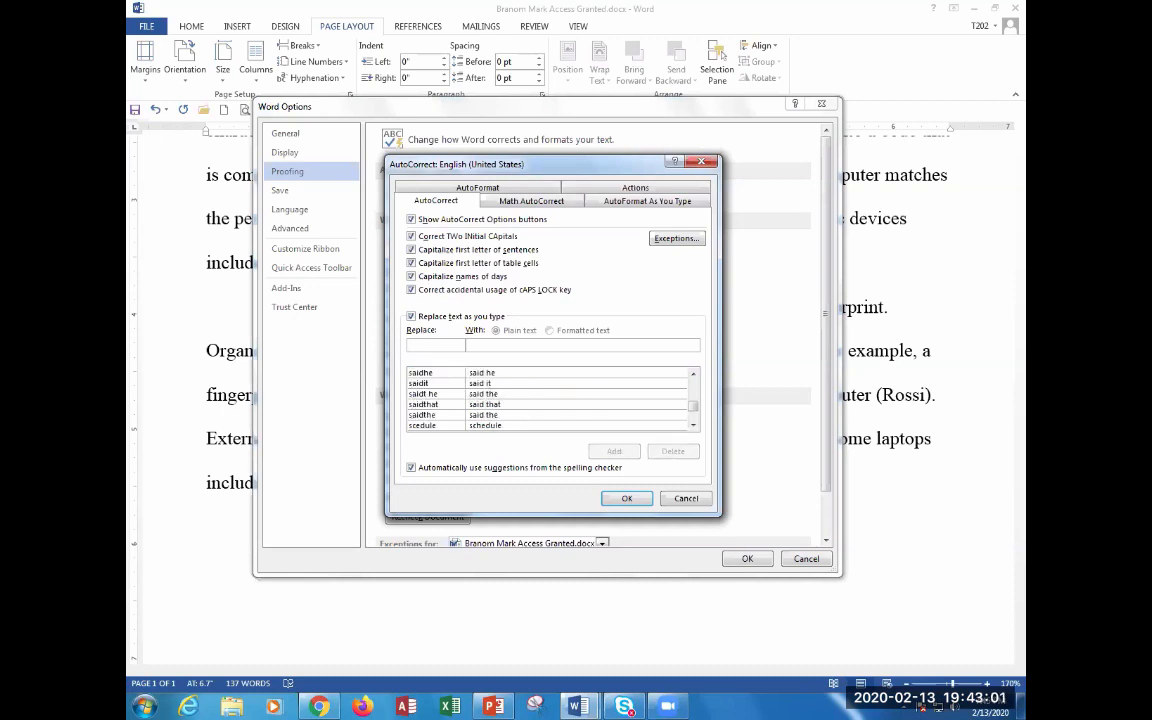
- Look up the AutoCorrect replacements for the shortcuts "mb" and "mwb"
type("mb")
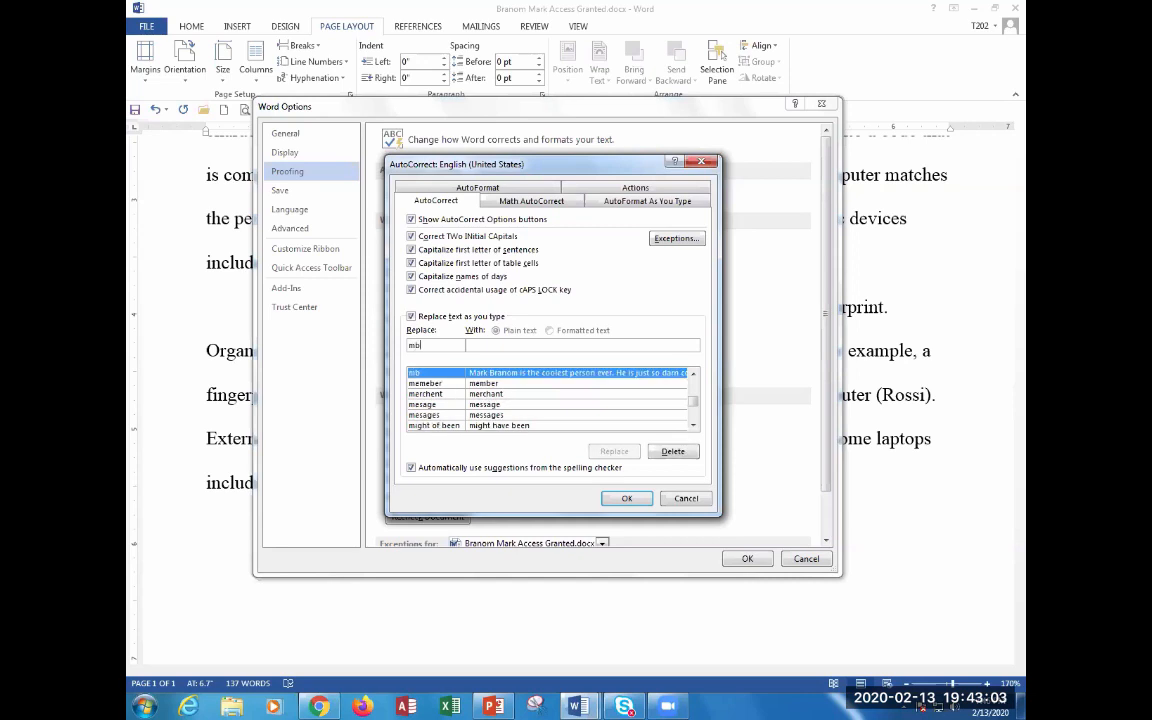
key("BackSpace")
key("BackSpace")
type("mw")
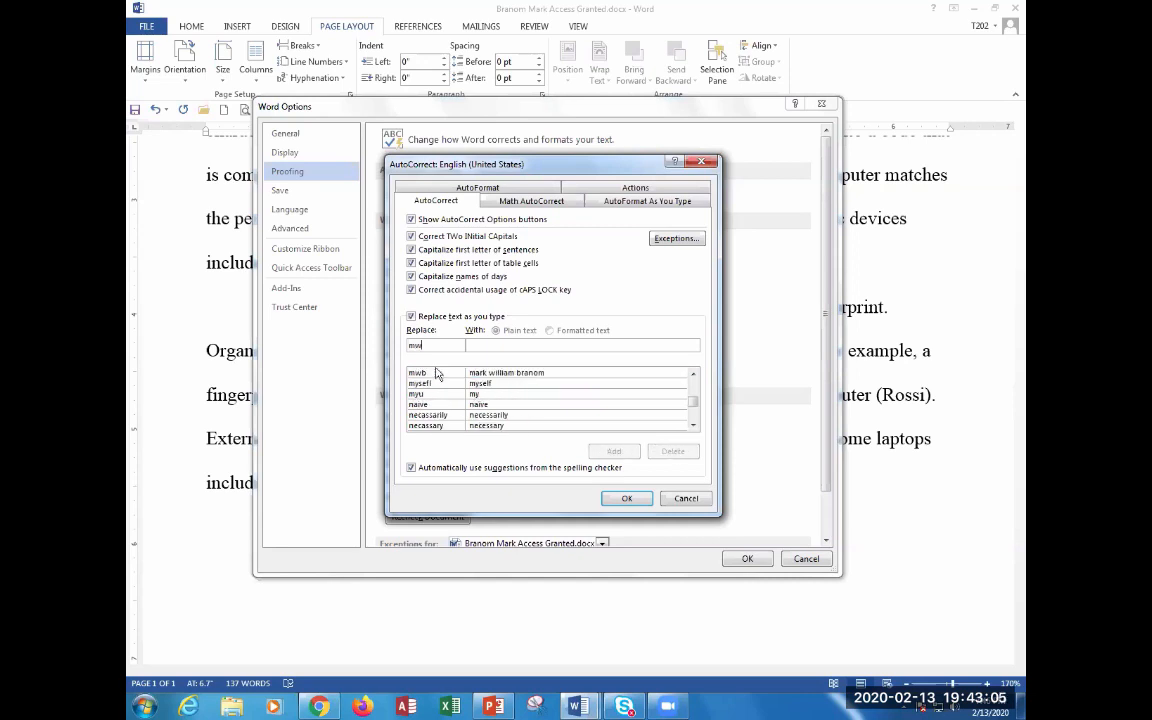
key("BackSpace")
type("wb")
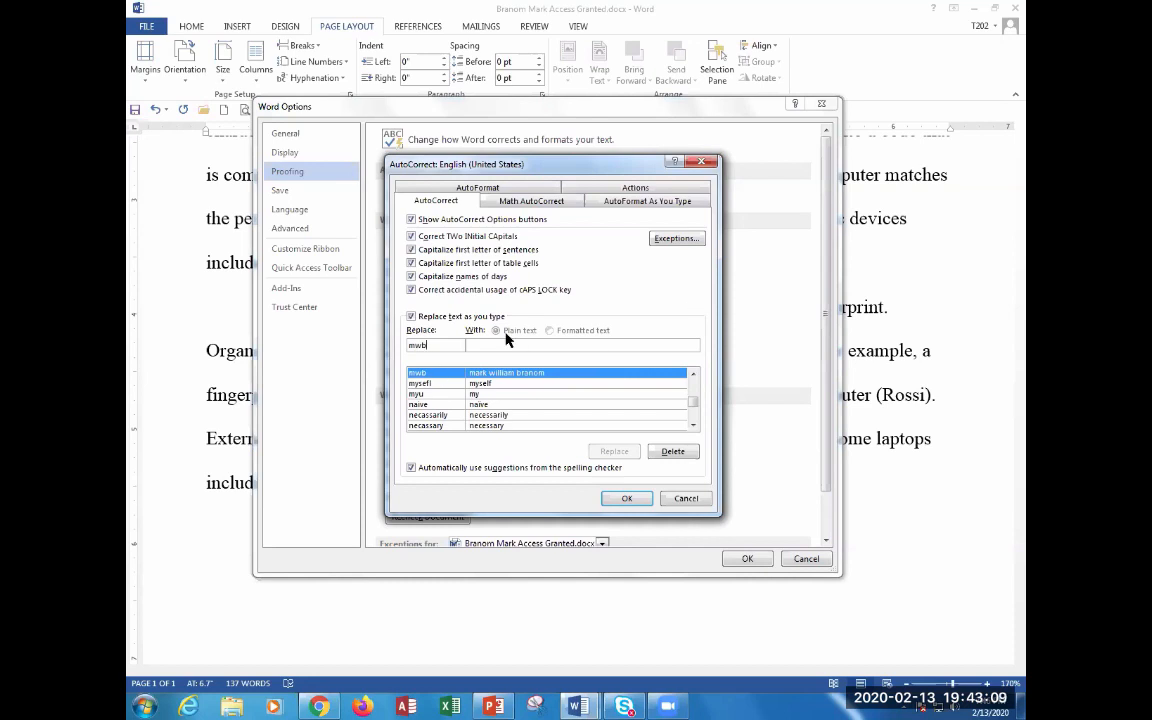
- Delete the existing "mwb" AutoCorrect entry and clear its leftover replacement text, keeping the shortcut filled in
left_click(672, 451)
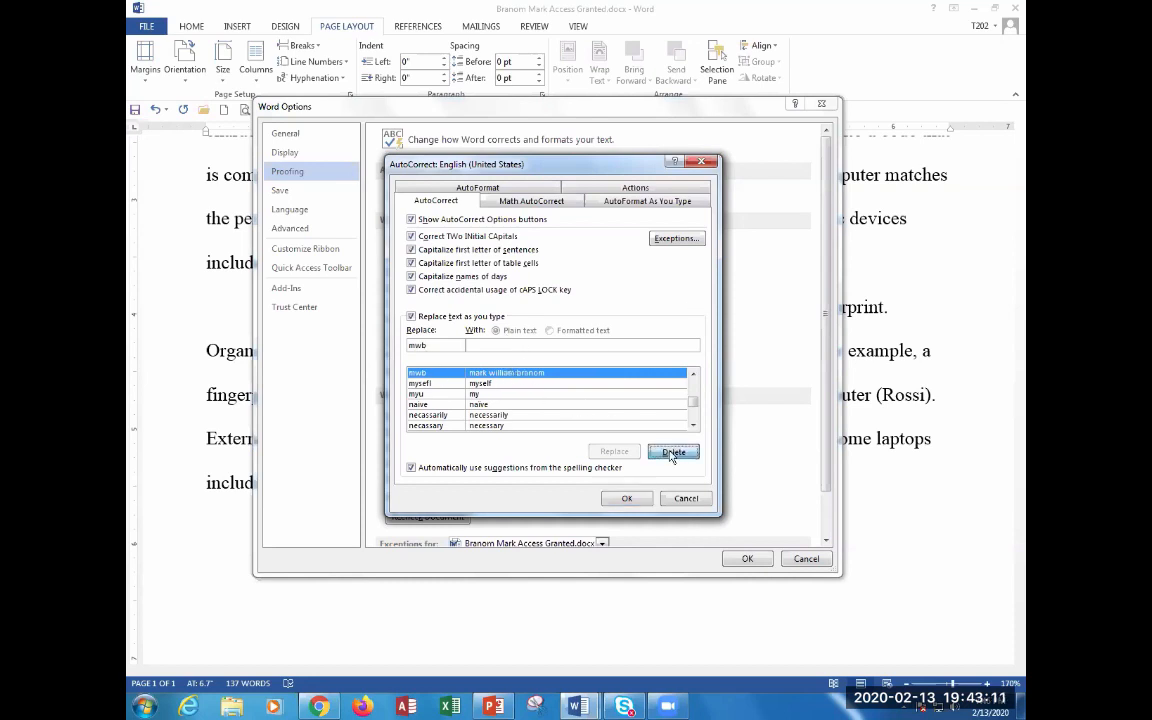
left_click(430, 345)
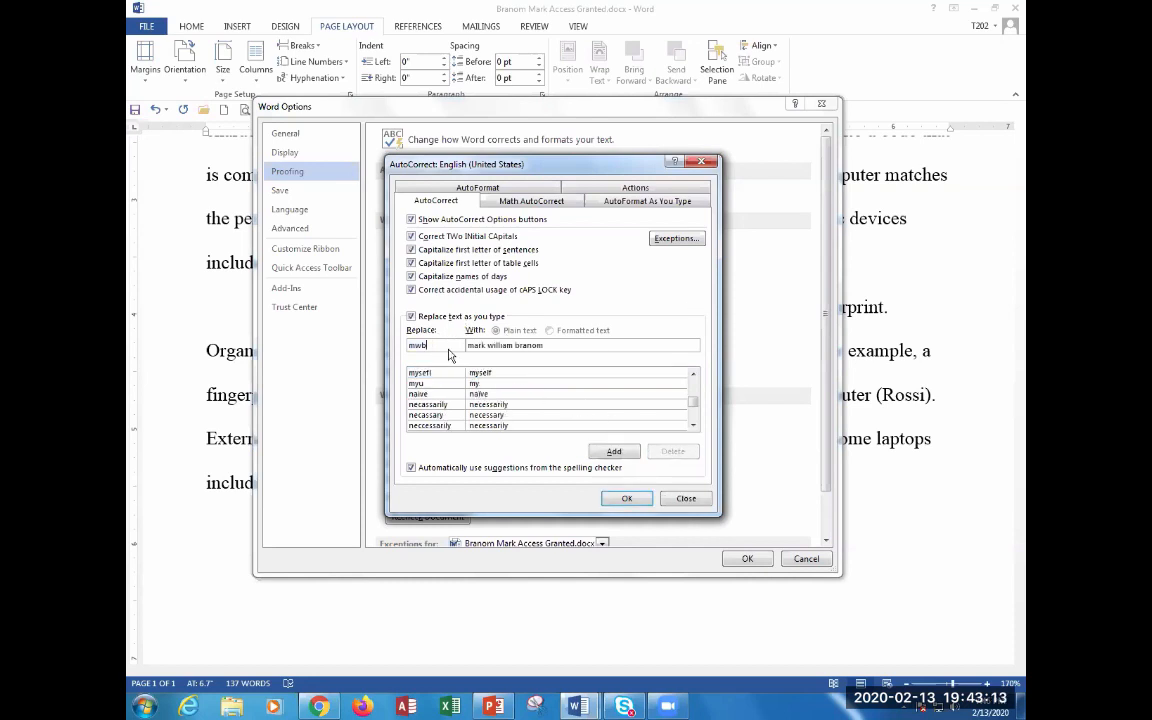
left_click_drag(466, 345, 592, 376)
key("Delete")
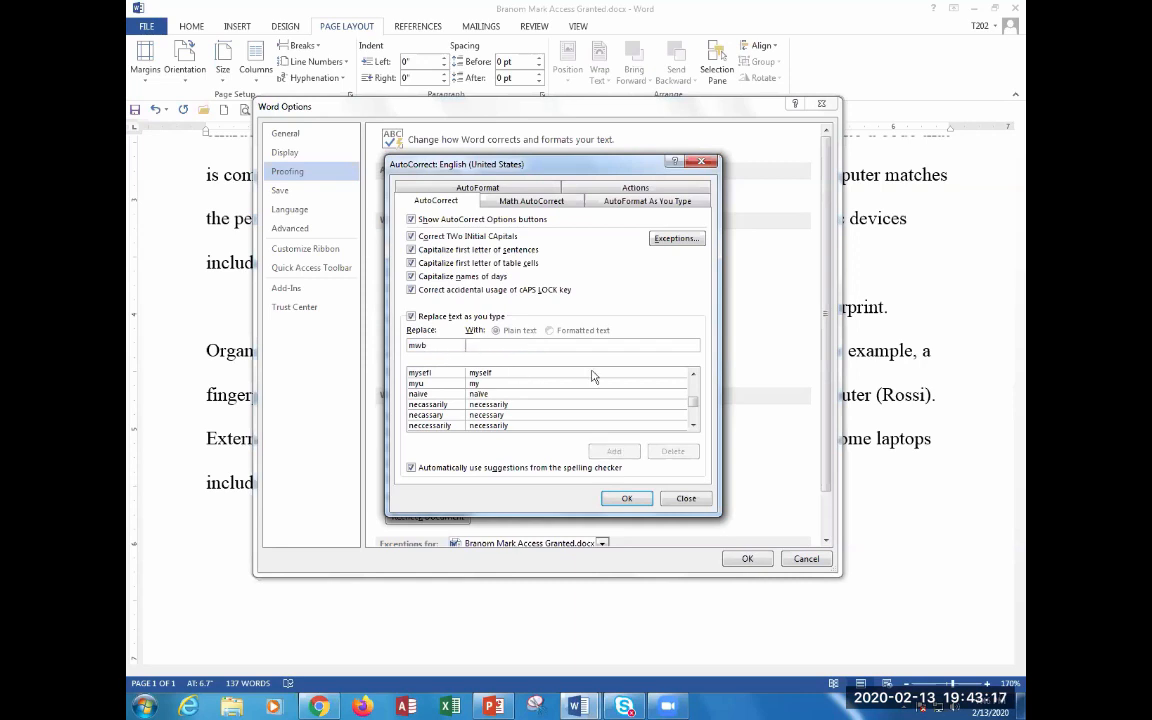
- Add an "mwb" AutoCorrect entry: the person's name plus "is the coolest guy ever. He's just darn super duper awesome, and a really cool dude. Yeah, he's great!"
type("Mark Br")
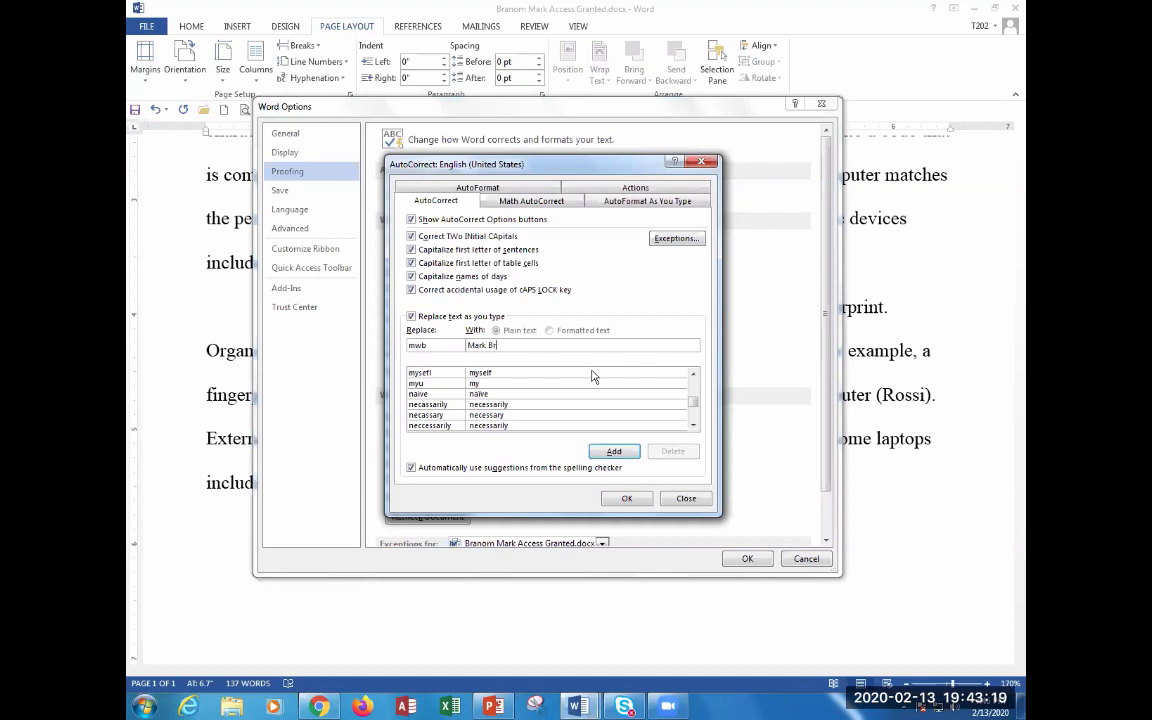
type("anom is the coolest guy ever. H")
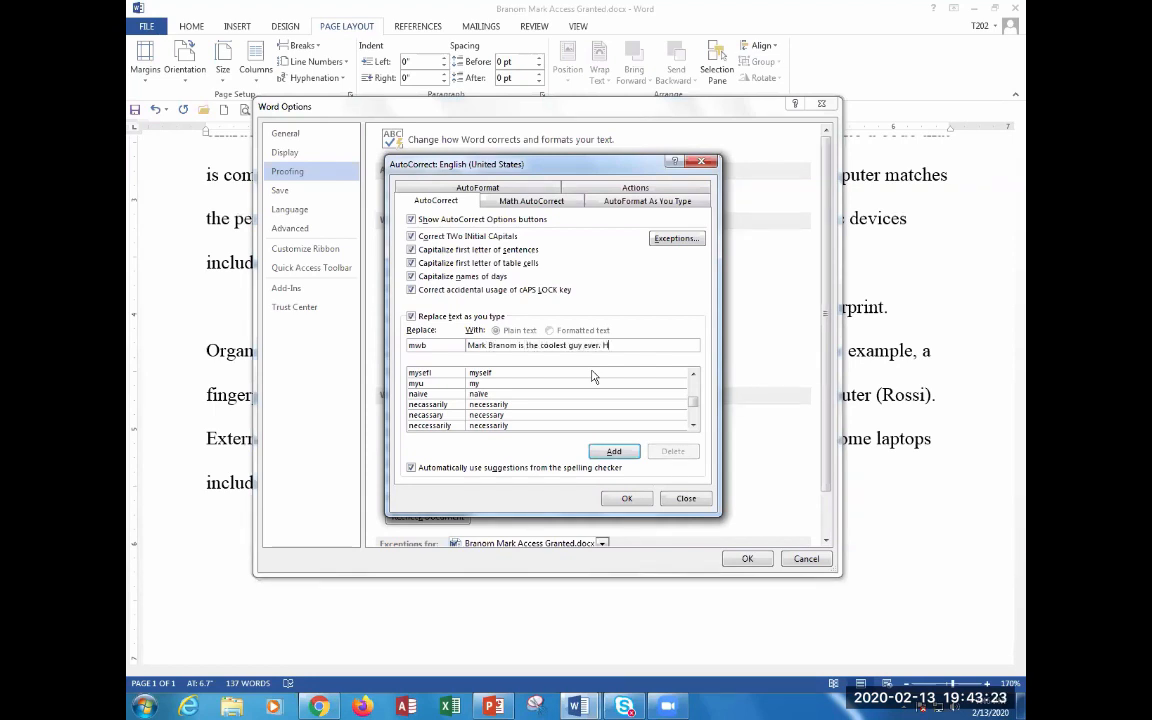
type("e's just darn super duper a")
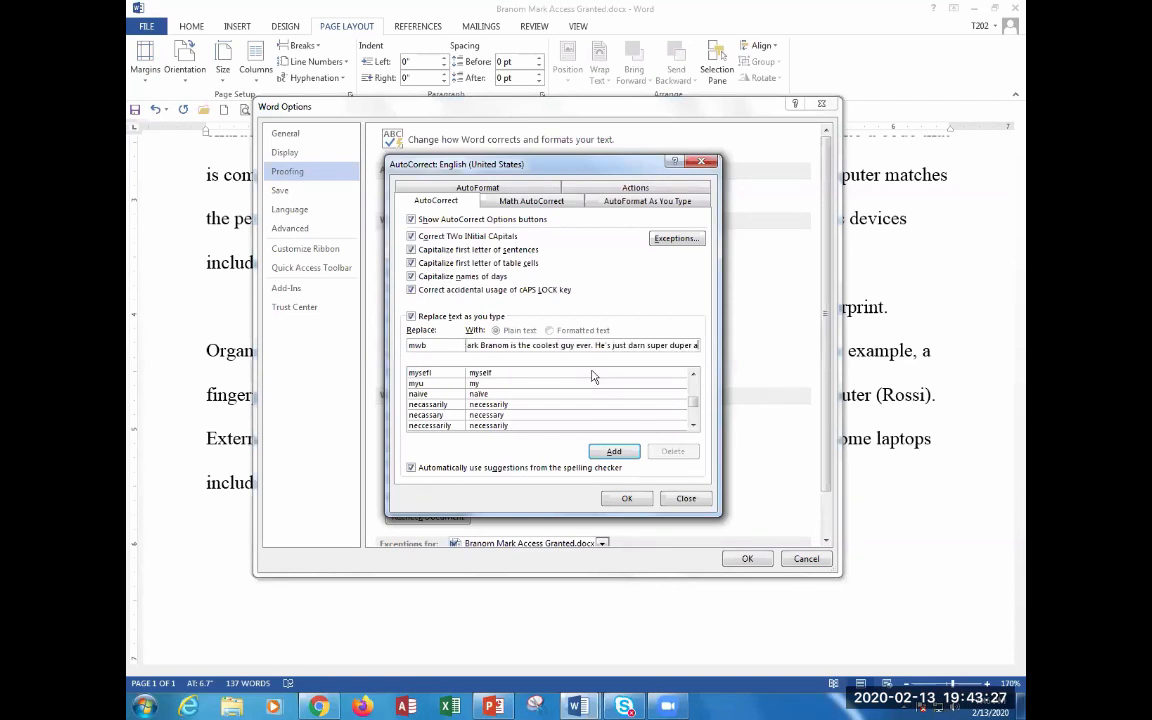
type("wesome, and an e")
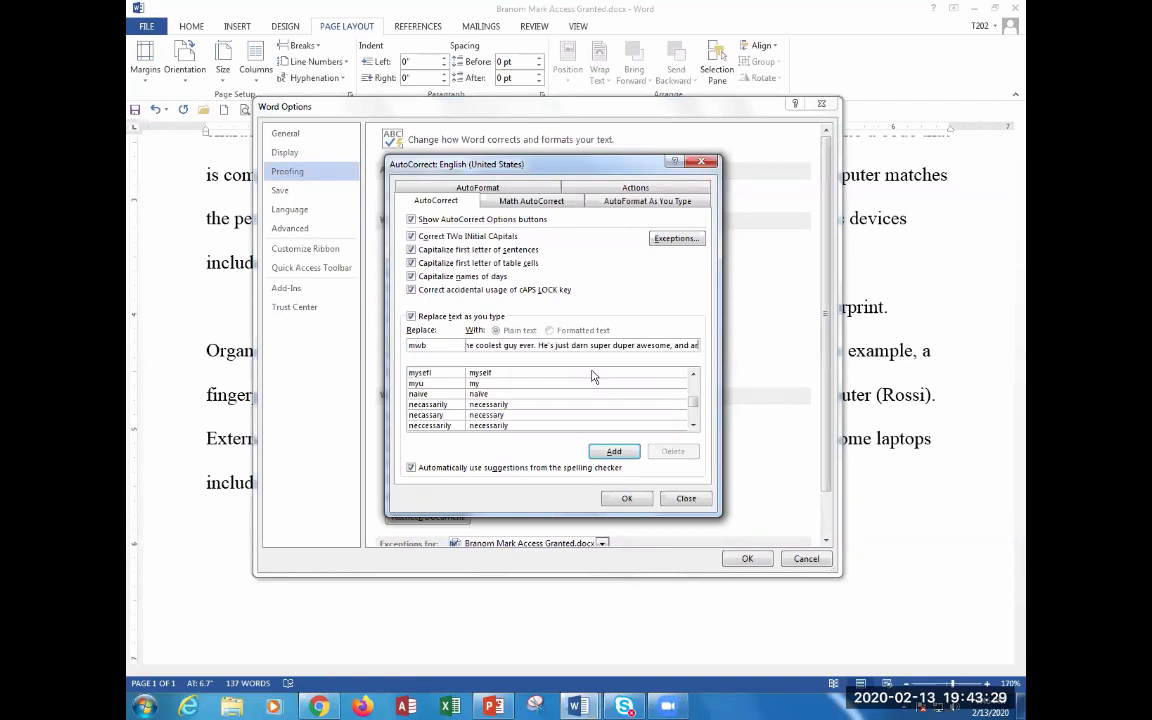
type("ally")
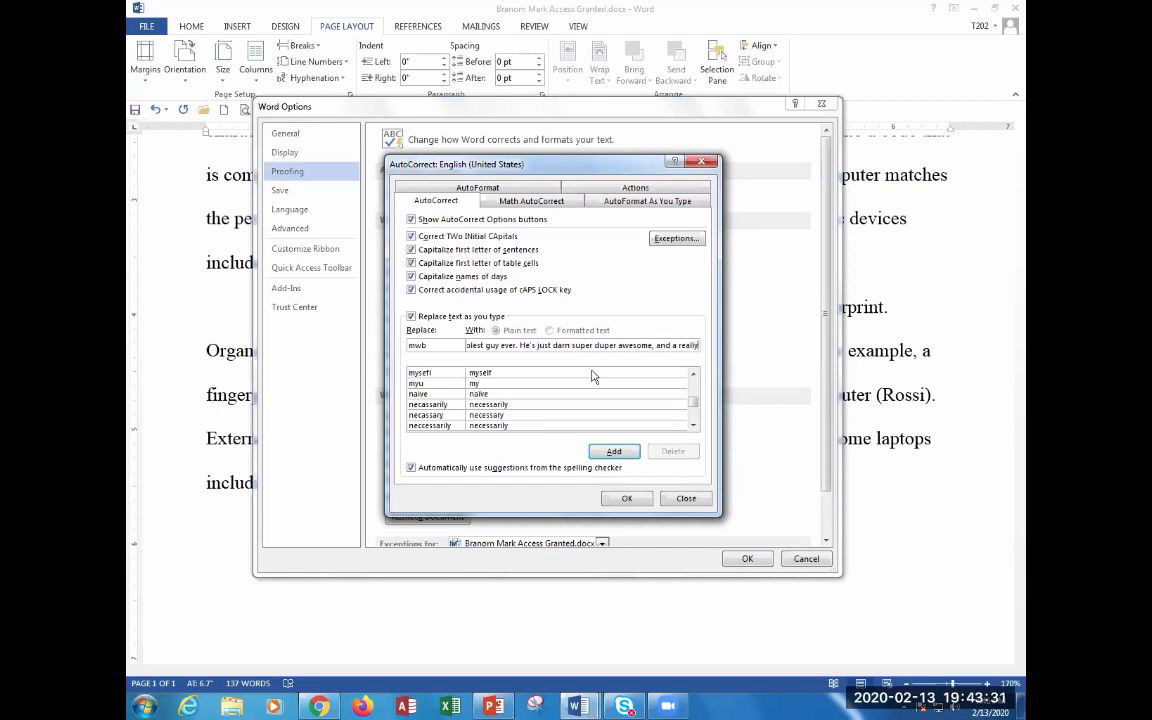
type(" cool dude.")
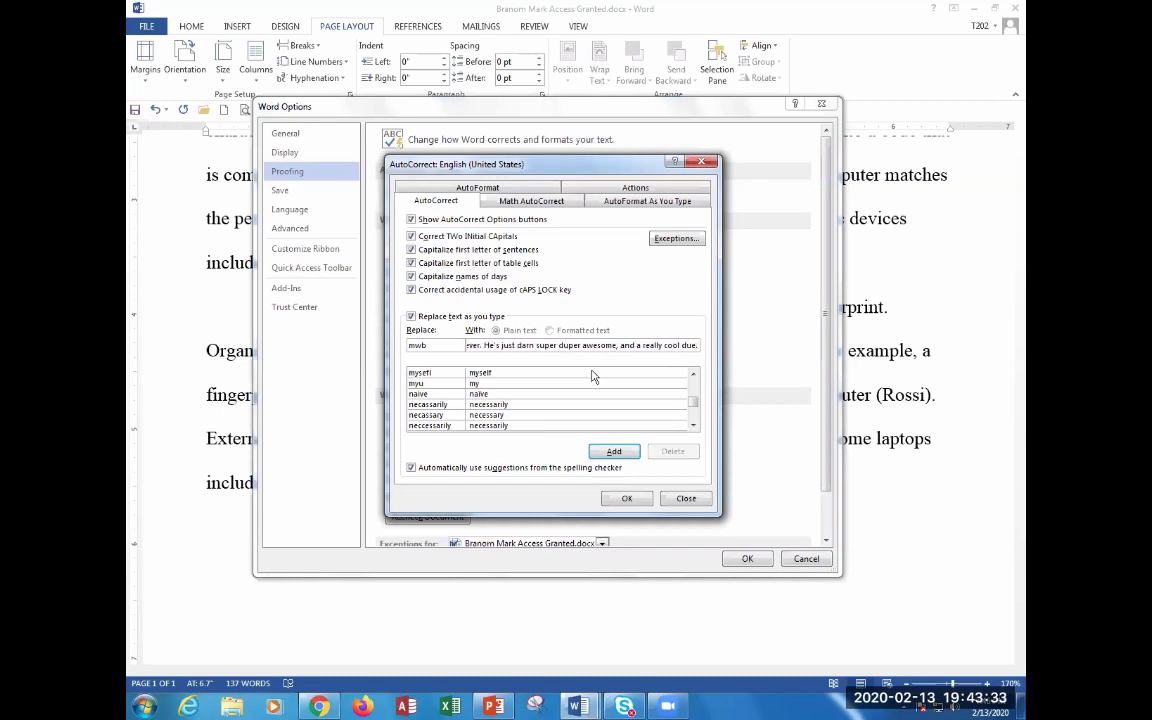
key("BackSpace")
type("de. ")
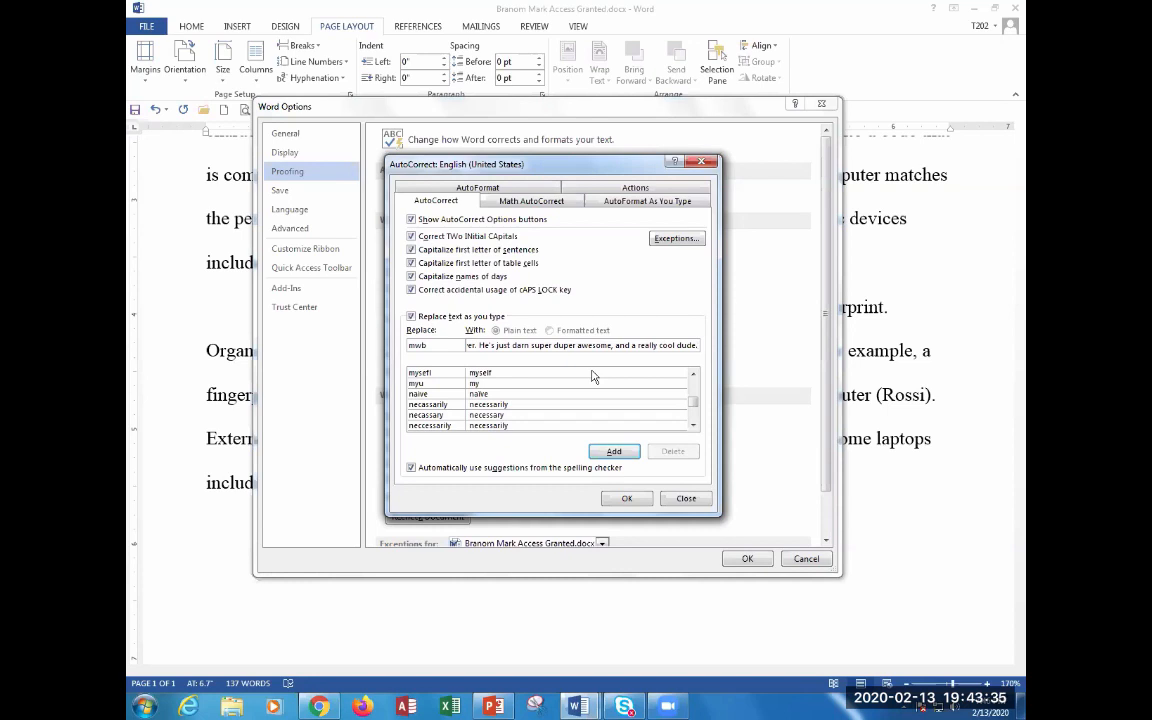
type("Yeah")
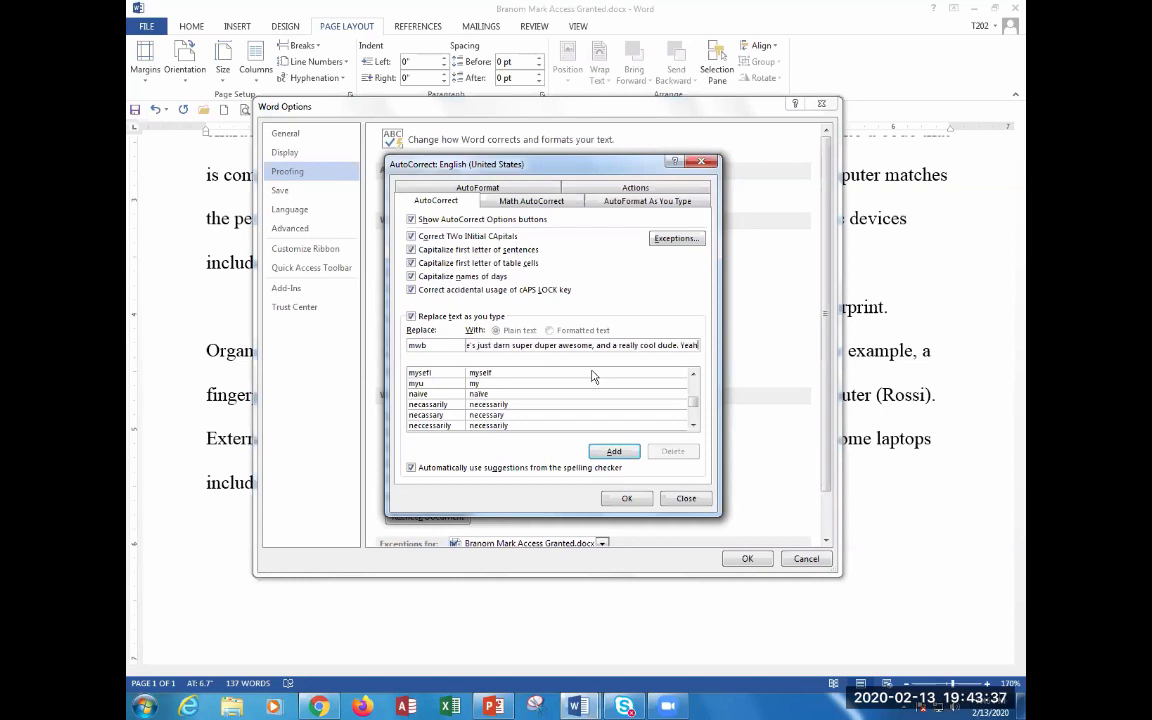
type(", he s great!")
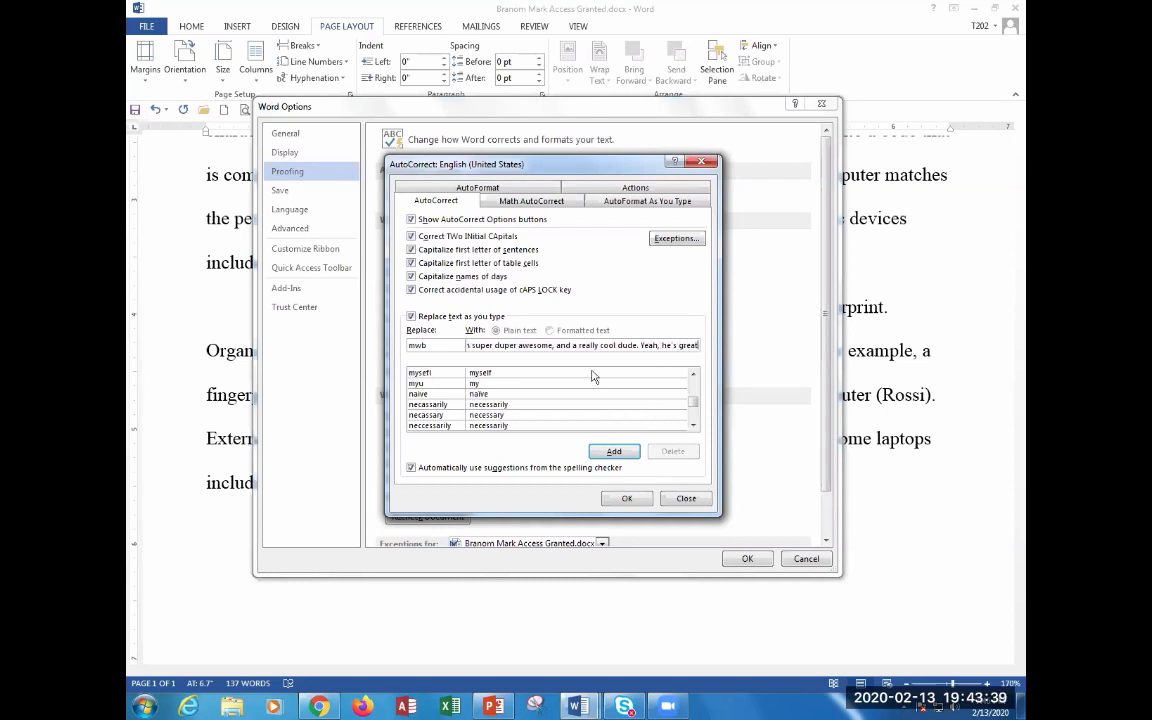
left_click(613, 451)
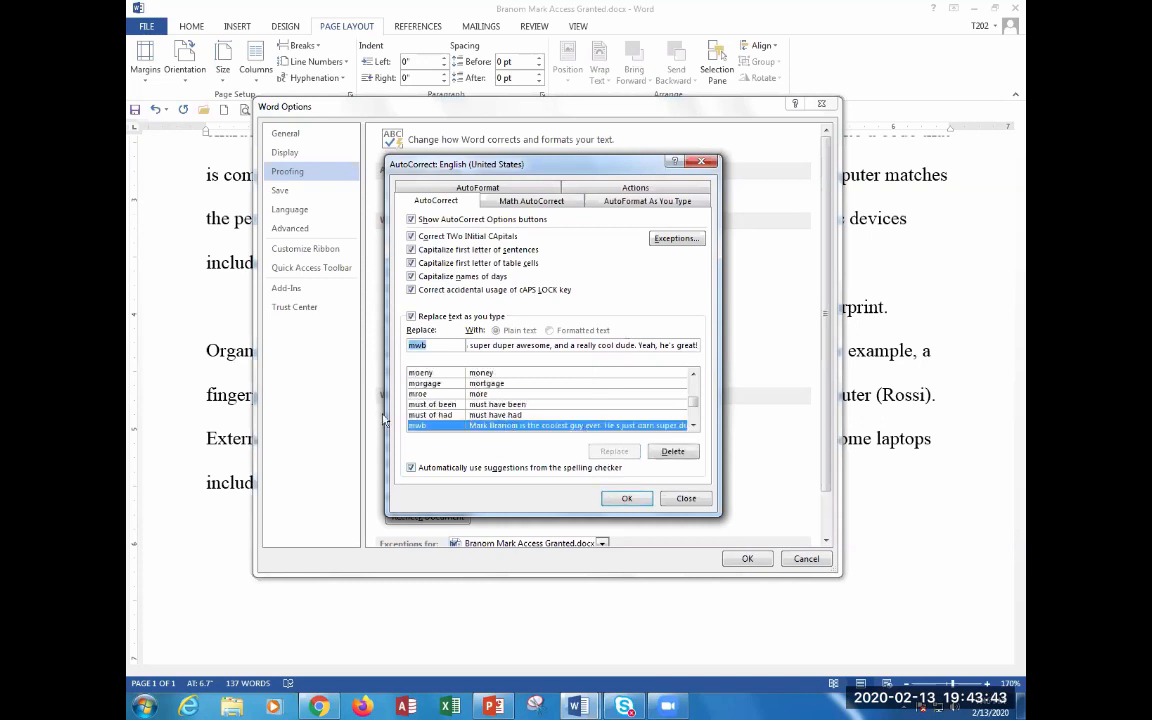
left_click(631, 500)
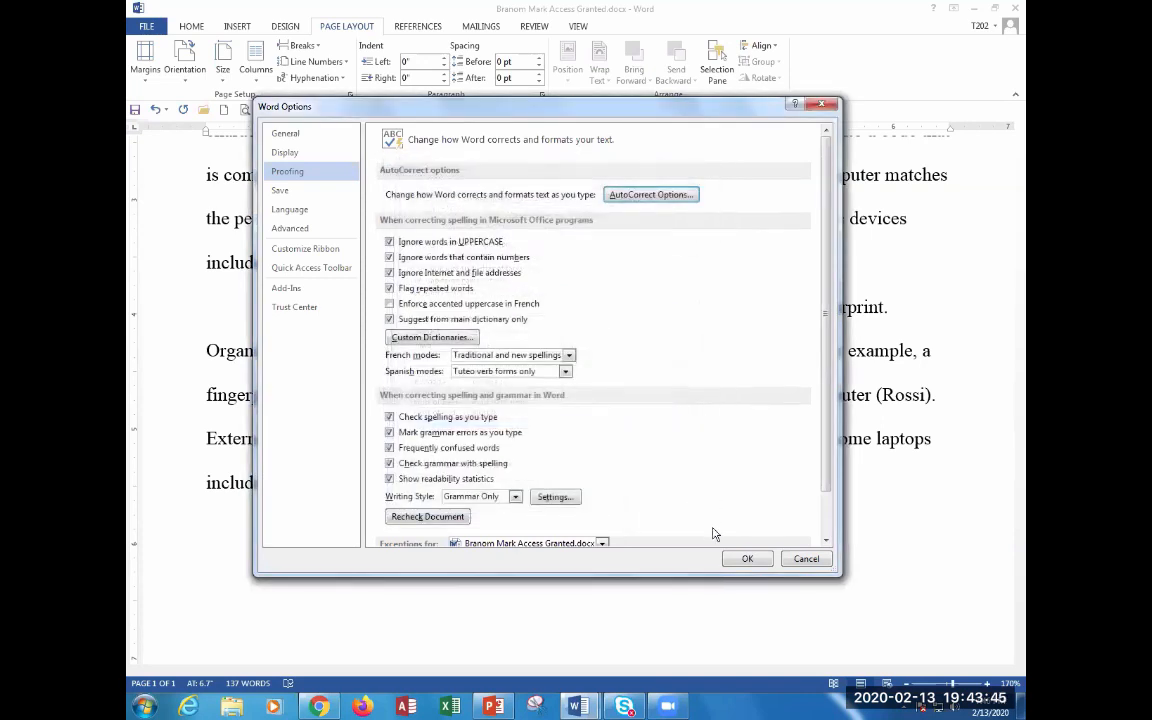
left_click(747, 558)
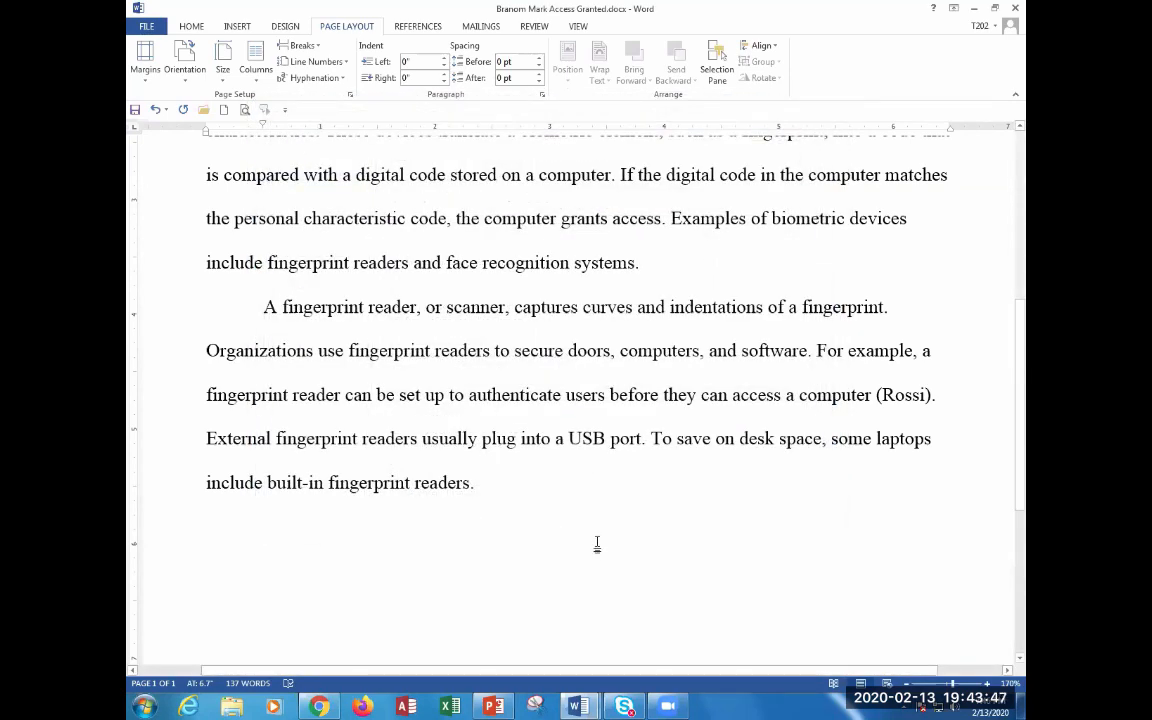
- Try the "mwb" shortcut three times below the fingerprint reader paragraph, and delete the resulting text
type("mwb")
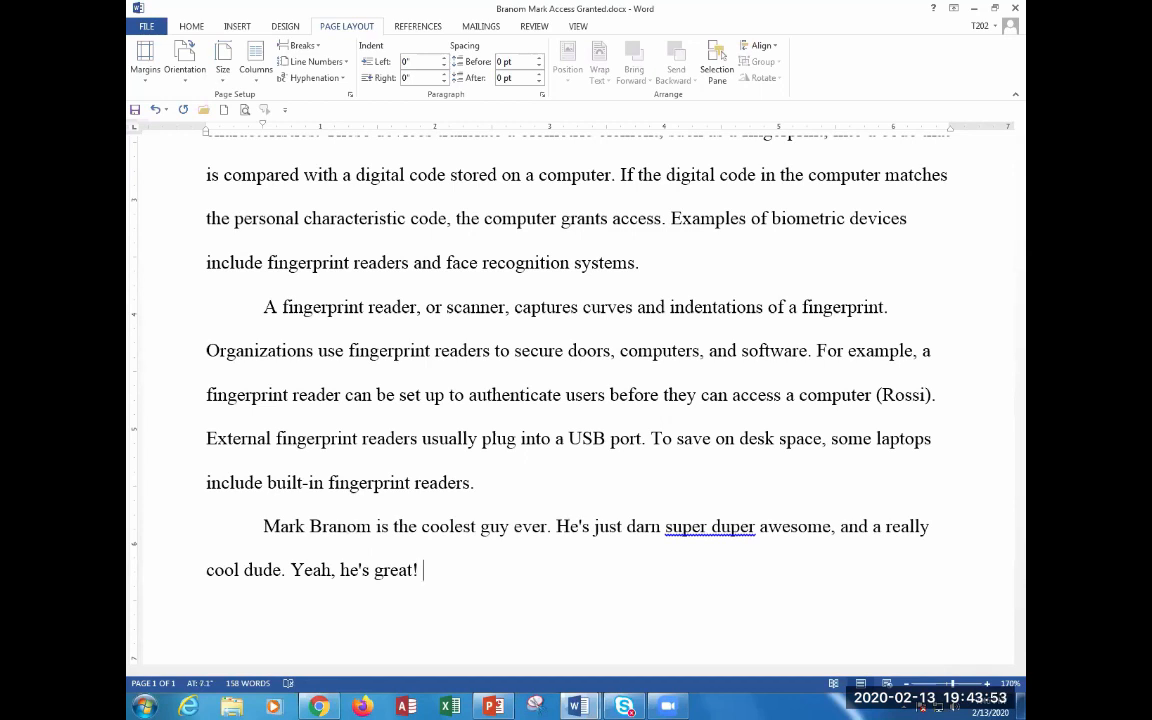
type(" mwb mwb")
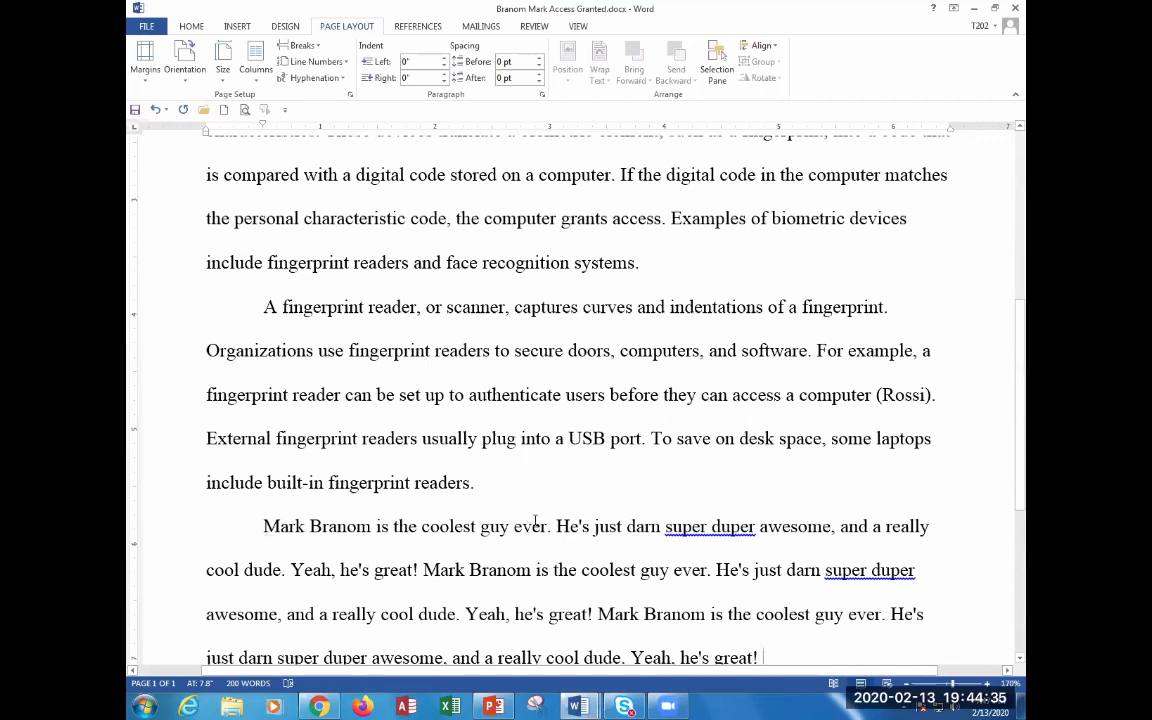
triple_click(273, 520)
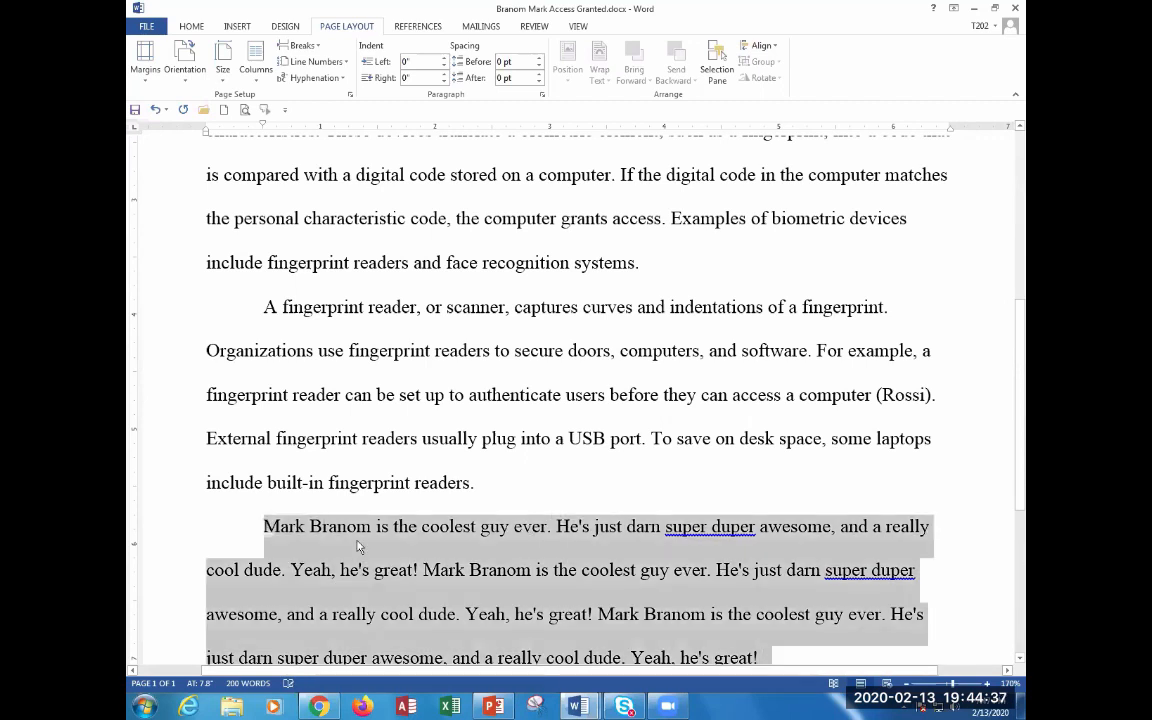
key("BackSpace")
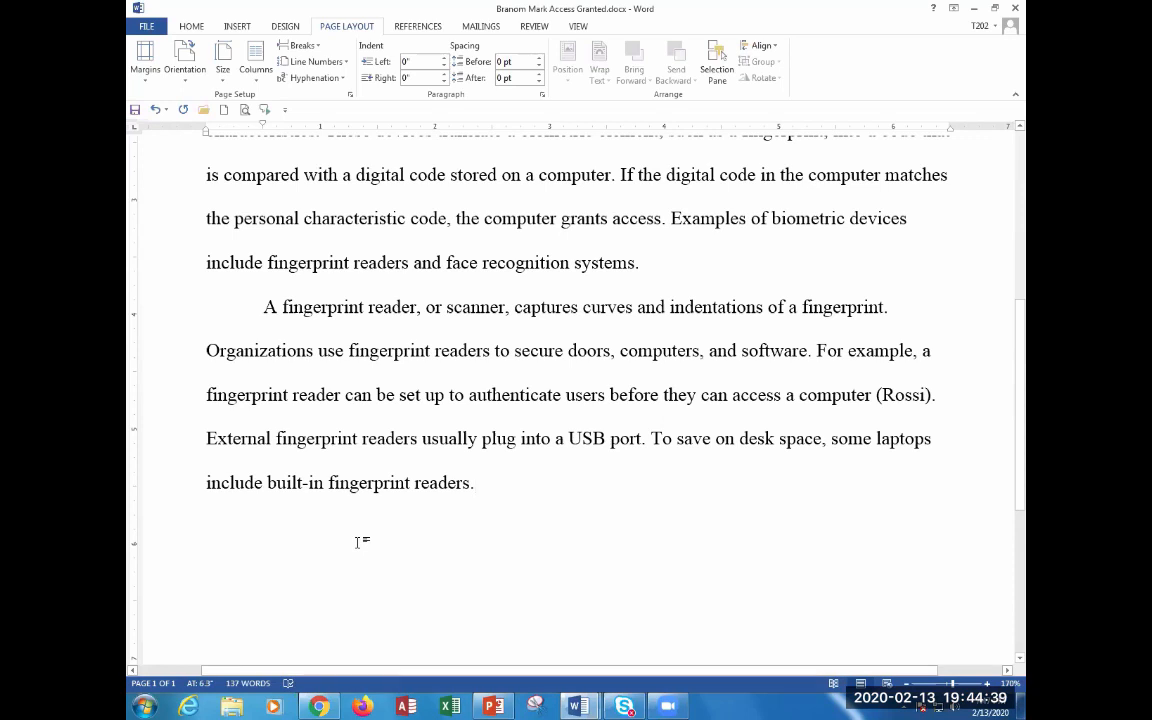
- Try the "sjcc" shortcut in a new paragraph below the fingerprint reader text, undo its replacement, and delete the typed shortcut
left_click(360, 542)
left_click(510, 488)
key("Return")
type("sjcc")
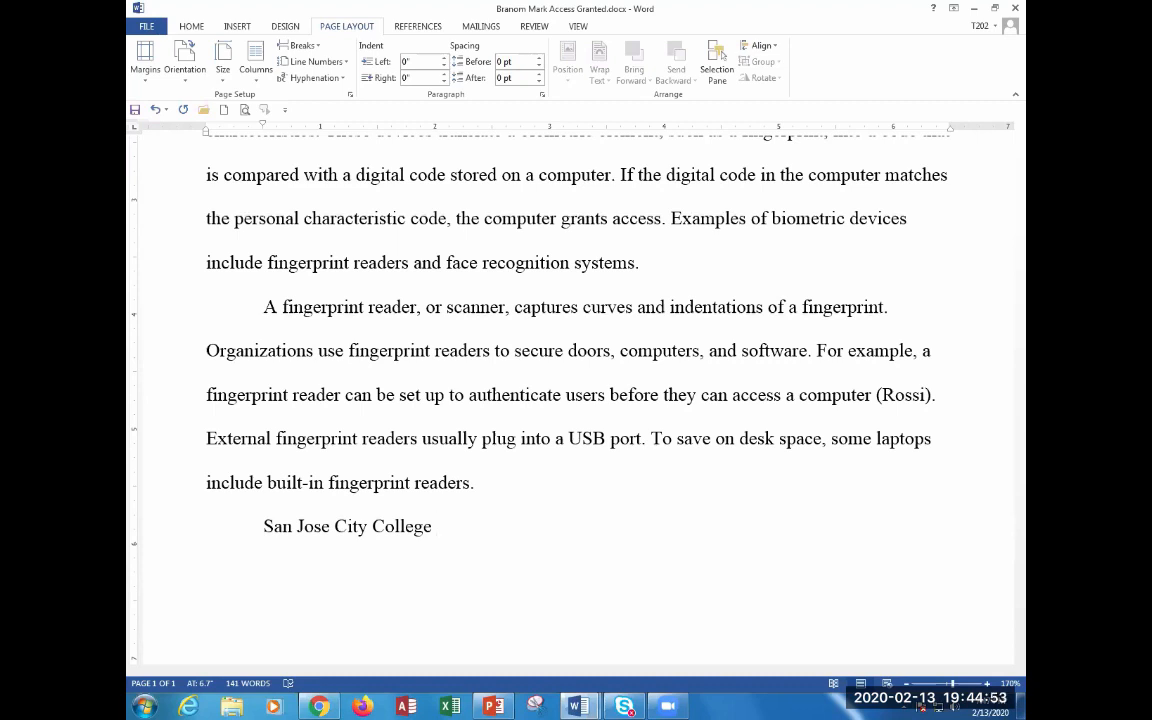
key("ctrl+z")
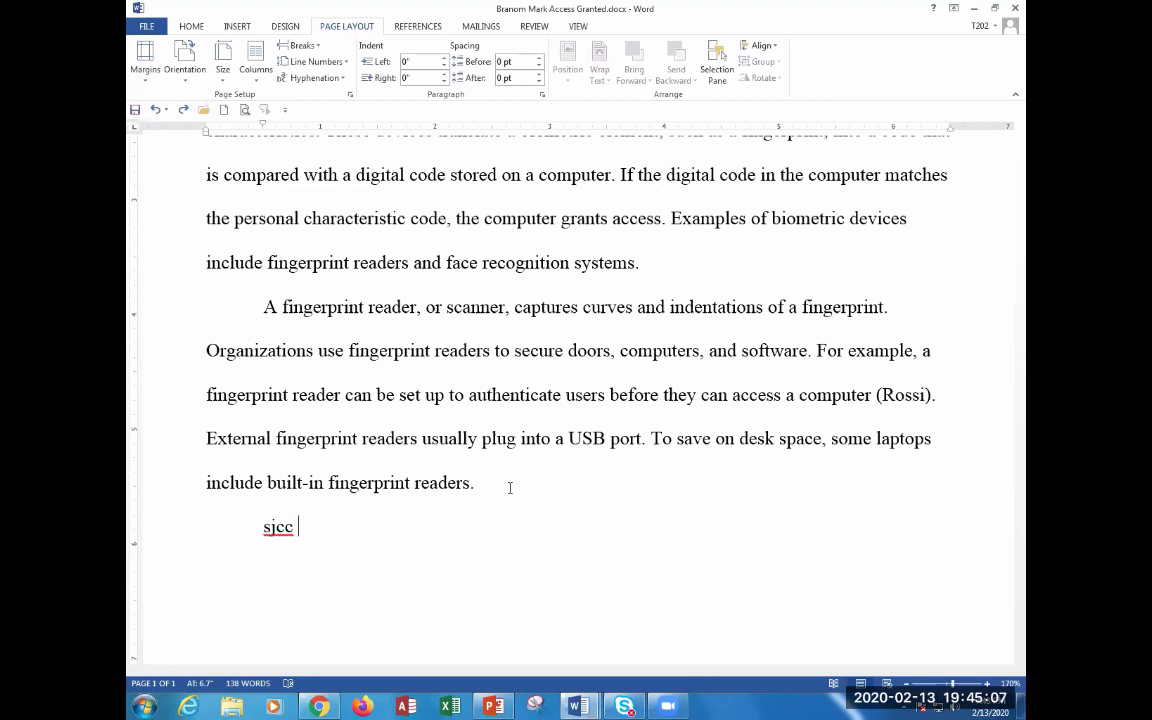
key("BackSpace")
key("BackSpace")
key("BackSpace")
key("BackSpace")
key("BackSpace")
key("BackSpace")
key("BackSpace")
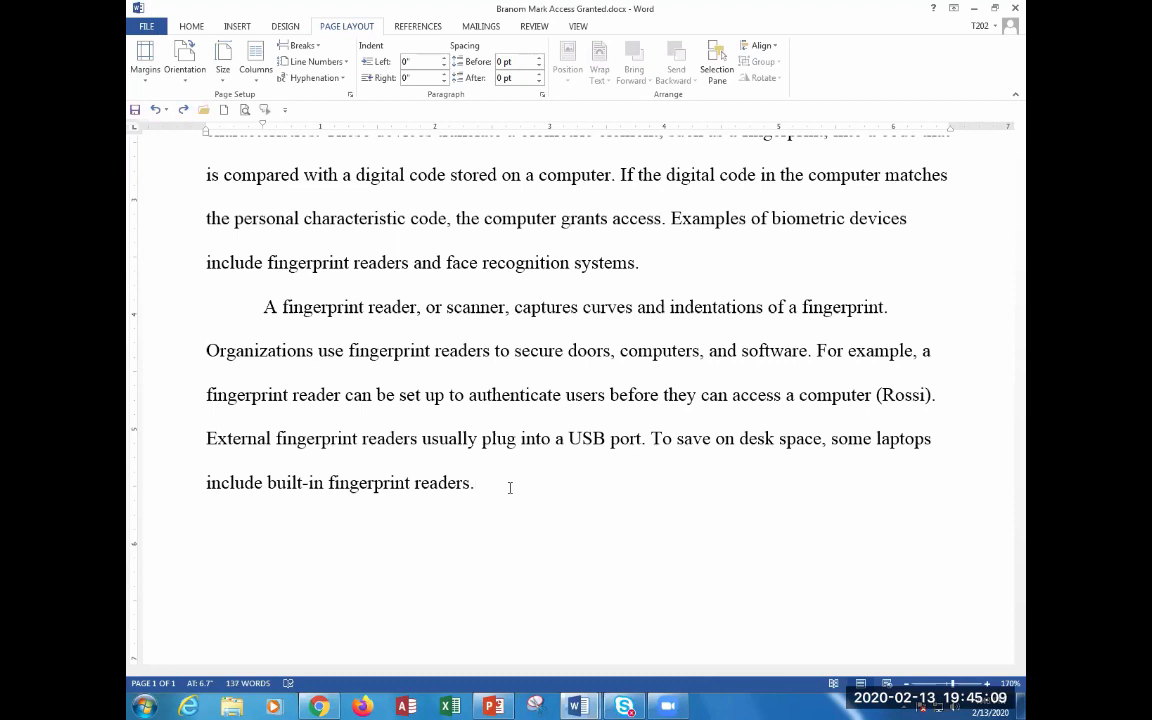